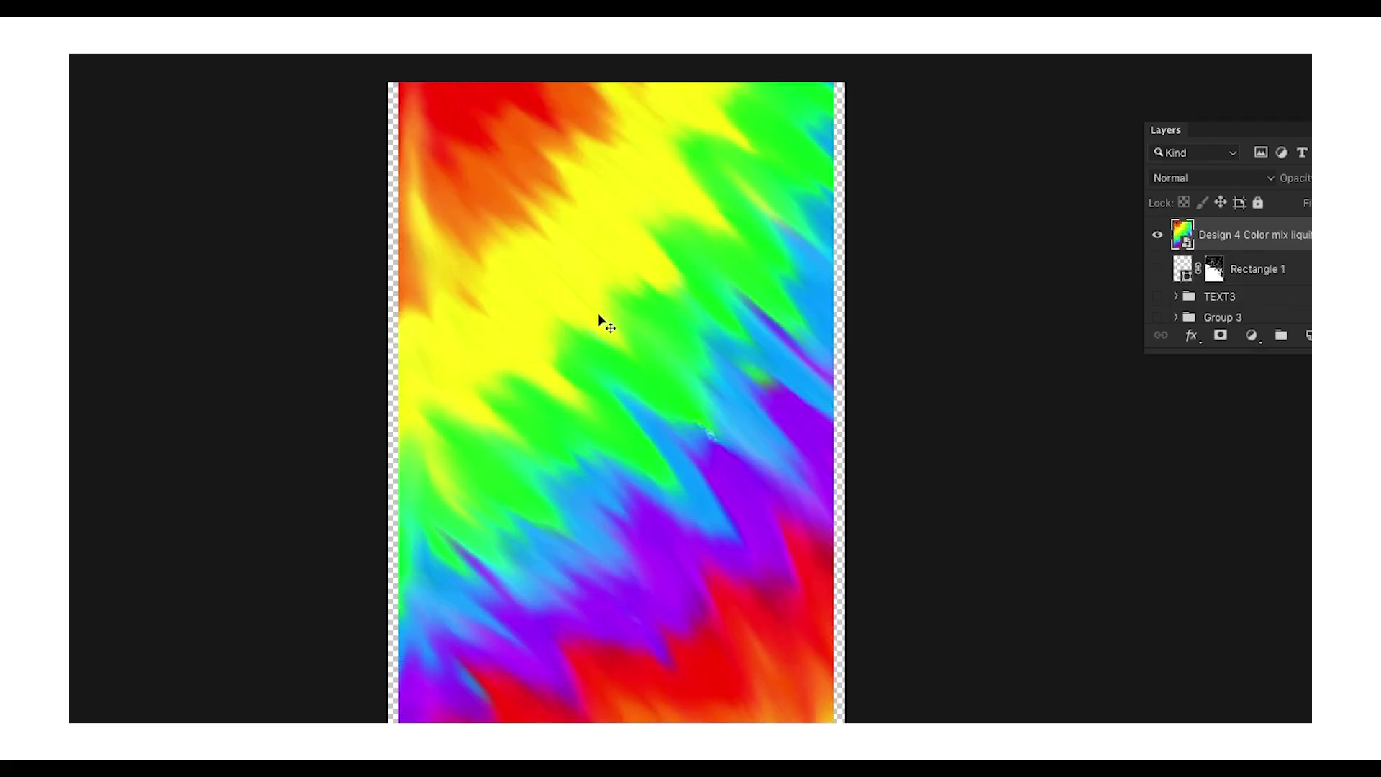
{"action": "key", "text": "ctrl+shift+x"}
{"action": "mouse_move", "coordinate": [478, 139]}
{"action": "left_mouse_down"}
{"action": "mouse_move", "coordinate": [636, 216]}
{"action": "mouse_move", "coordinate": [446, 575]}
{"action": "mouse_move", "coordinate": [539, 403]}
{"action": "mouse_move", "coordinate": [462, 370]}
{"action": "left_mouse_up"}
{"action": "key", "text": "ctrl+plus"}
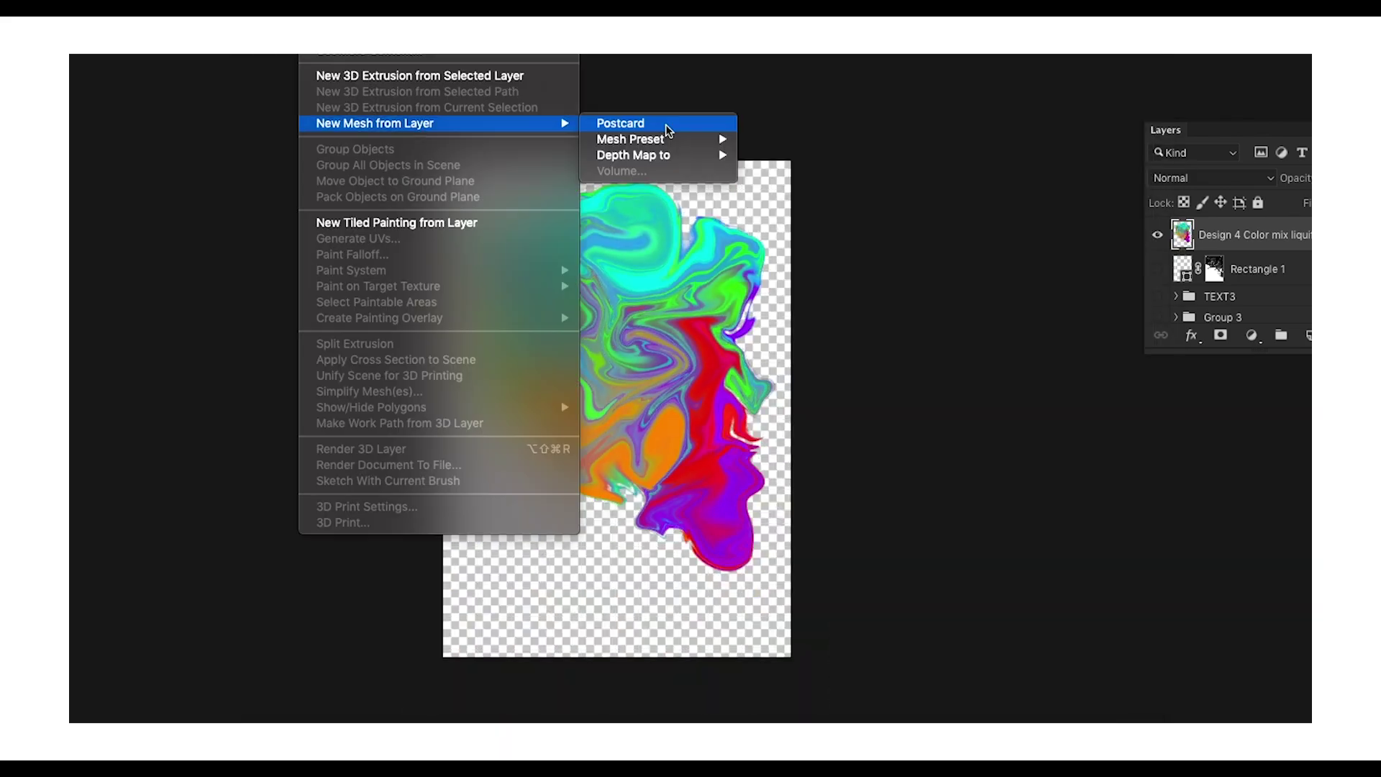
{"action": "left_click", "coordinate": [616, 123]}
{"action": "mouse_move", "coordinate": [625, 302]}
{"action": "left_mouse_down"}
{"action": "mouse_move", "coordinate": [630, 371]}
{"action": "mouse_move", "coordinate": [638, 54]}
{"action": "left_mouse_up"}
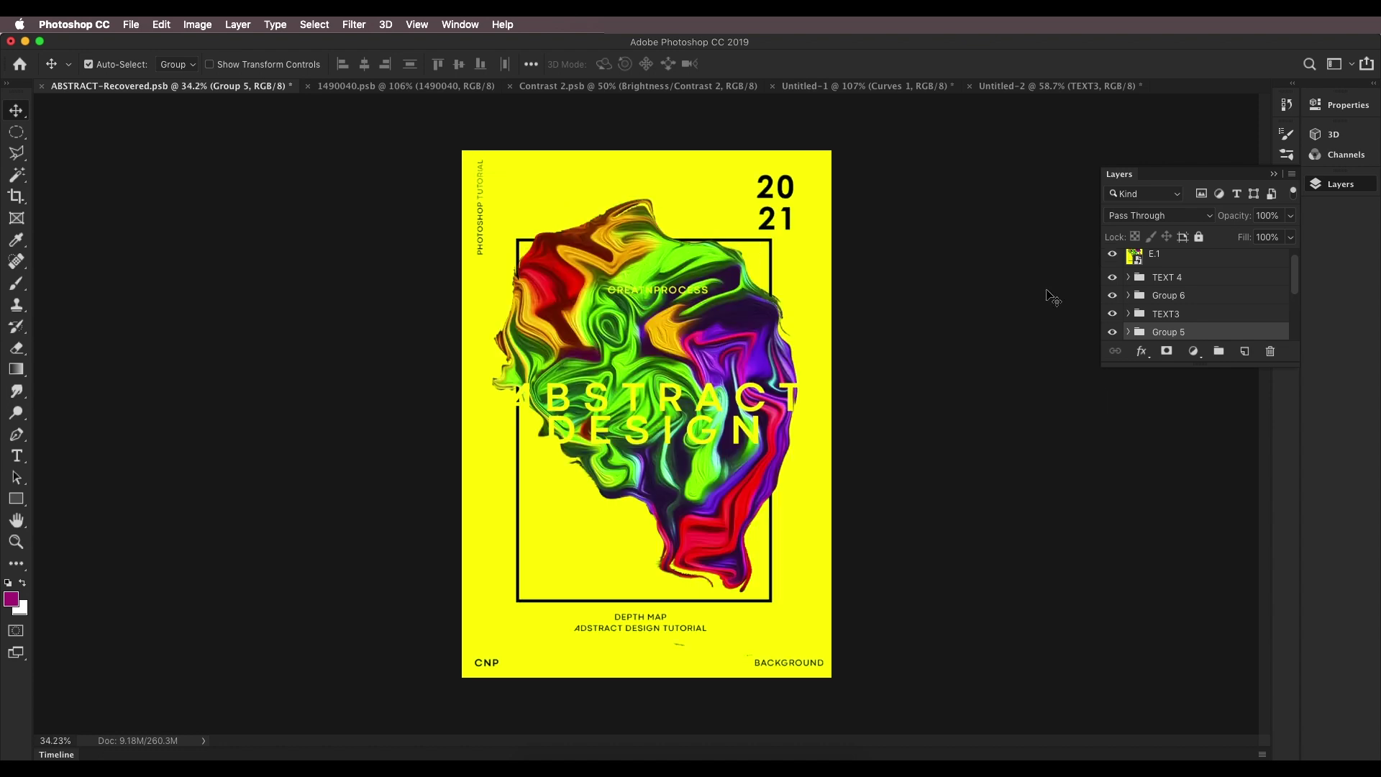
Step: Toggle the visibility of the E.1 layer to compare the two versions of the abstract poster
{"action": "left_click", "coordinate": [1111, 257]}
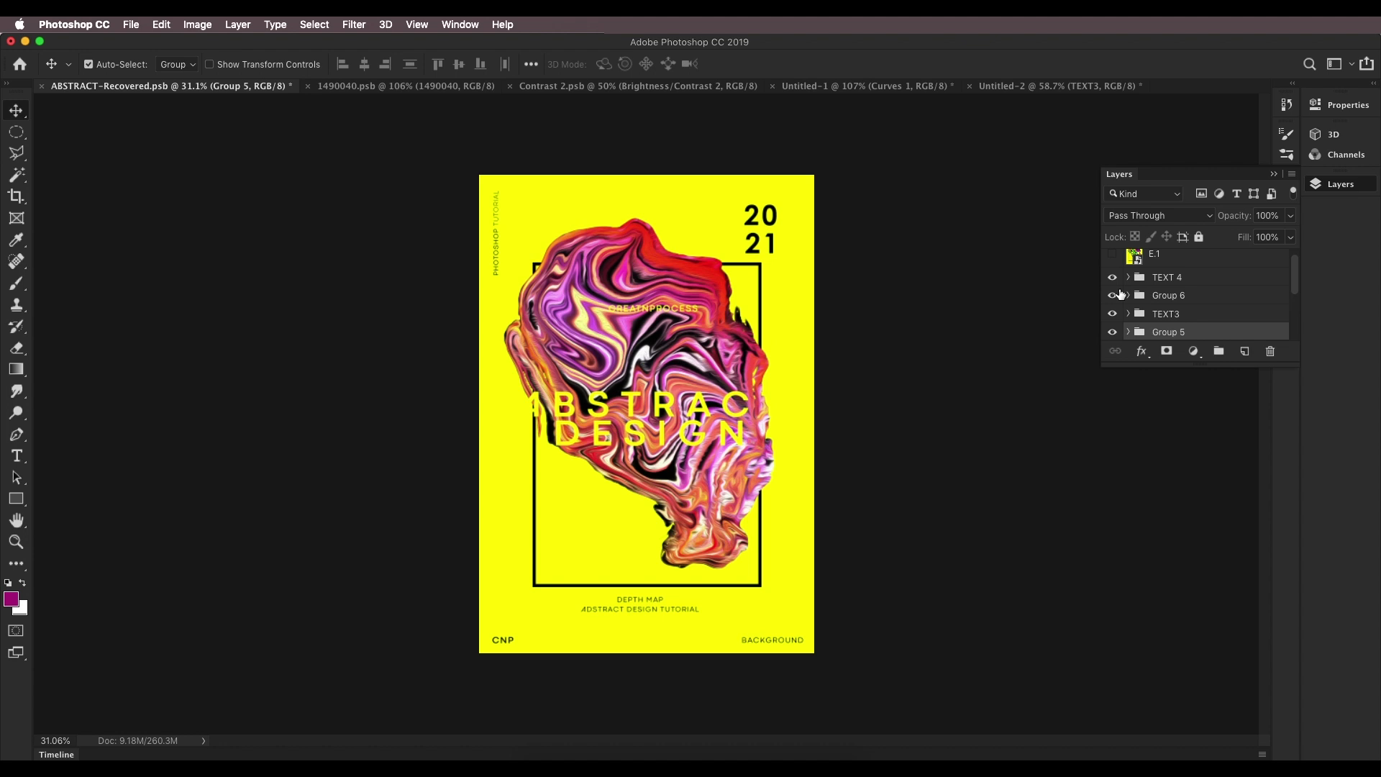
{"action": "scroll", "coordinate": [603, 357], "scroll_direction": "up", "scroll_amount": 2}
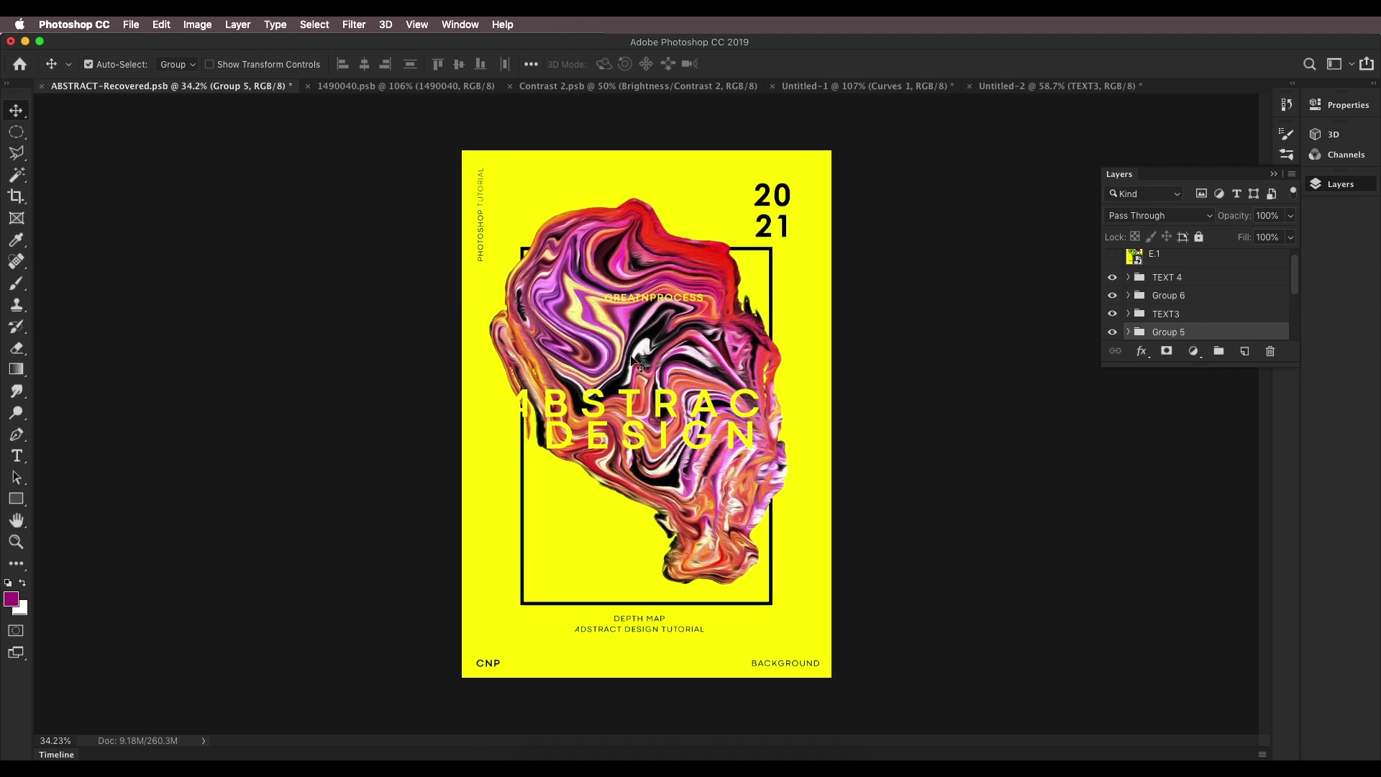
{"action": "left_click", "coordinate": [1112, 254]}
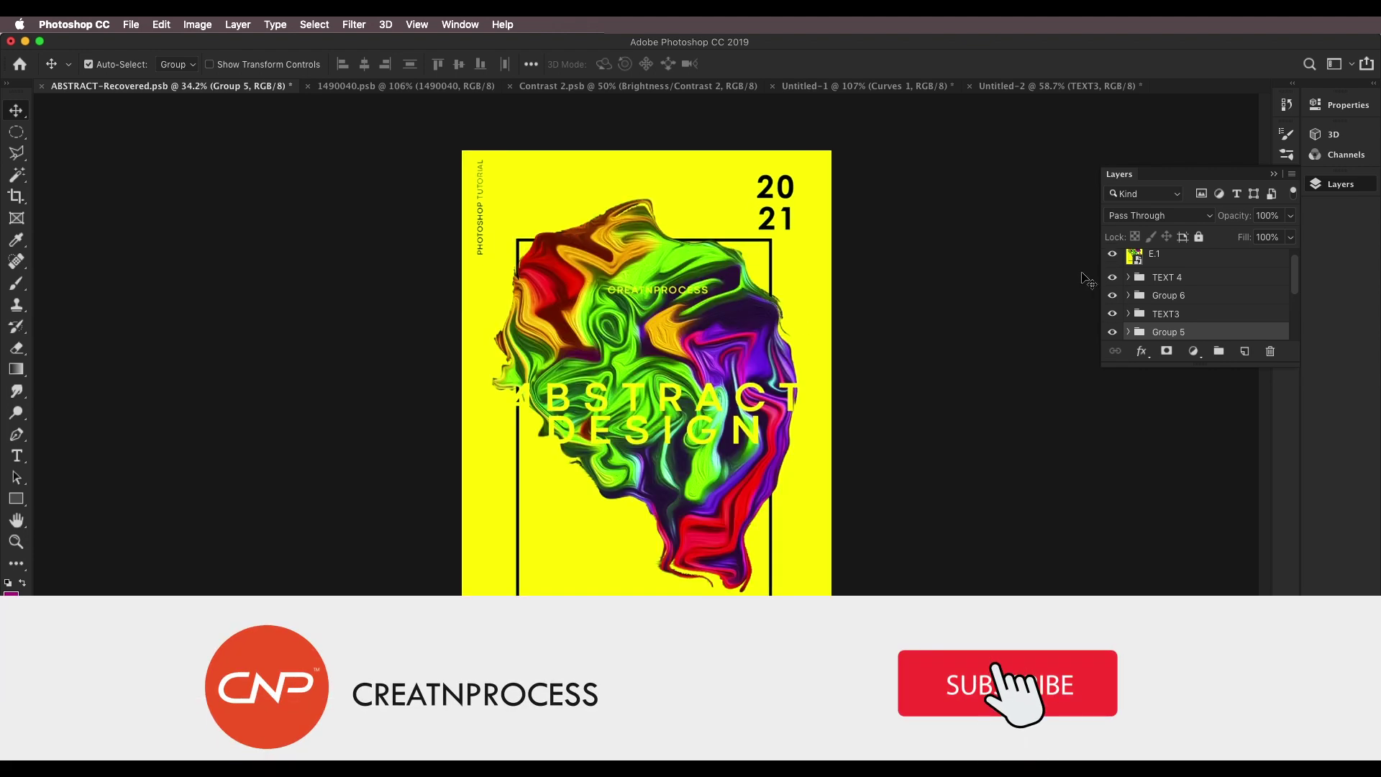
{"action": "left_click", "coordinate": [1112, 254]}
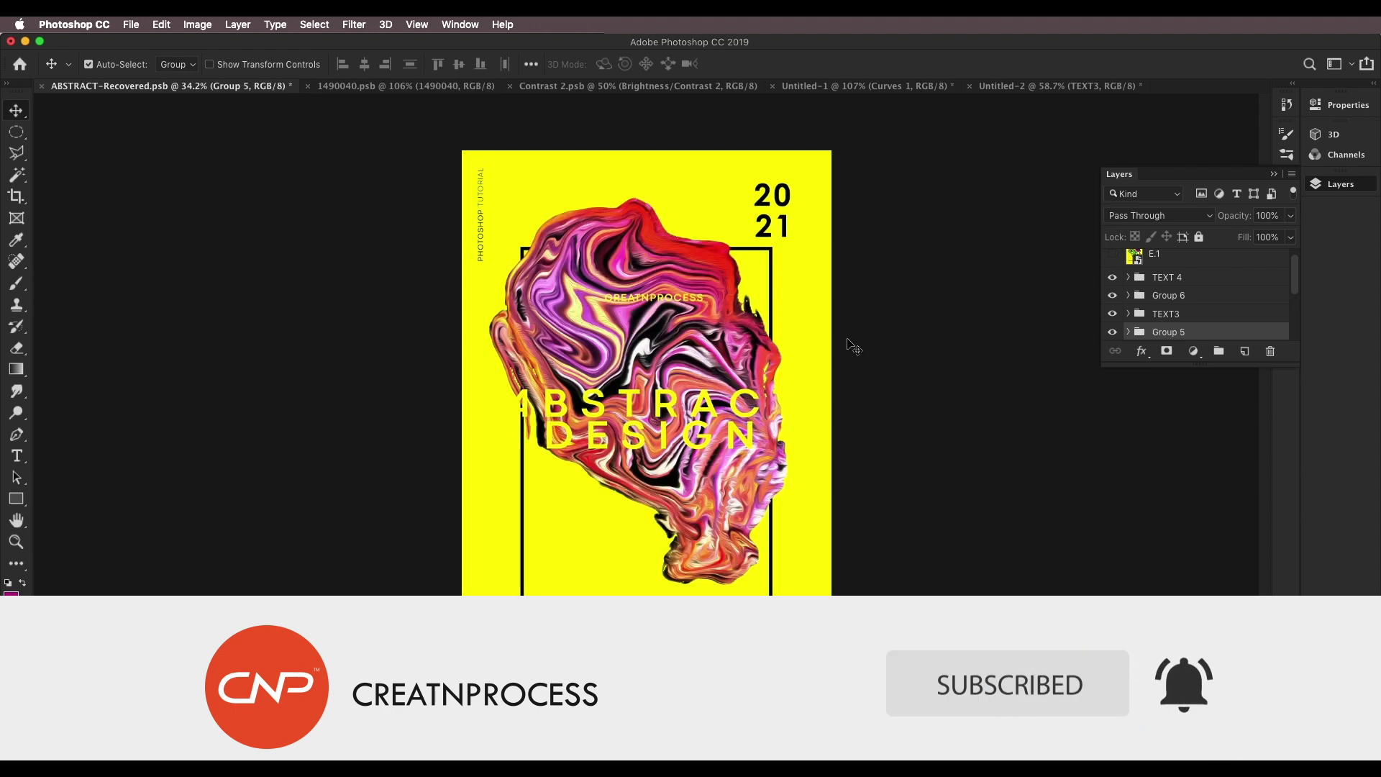
Step: Place the "Design 4 Color mix liquify" rainbow image from Finder as a new layer in the Untitled-2 document
{"action": "left_click", "coordinate": [1046, 86]}
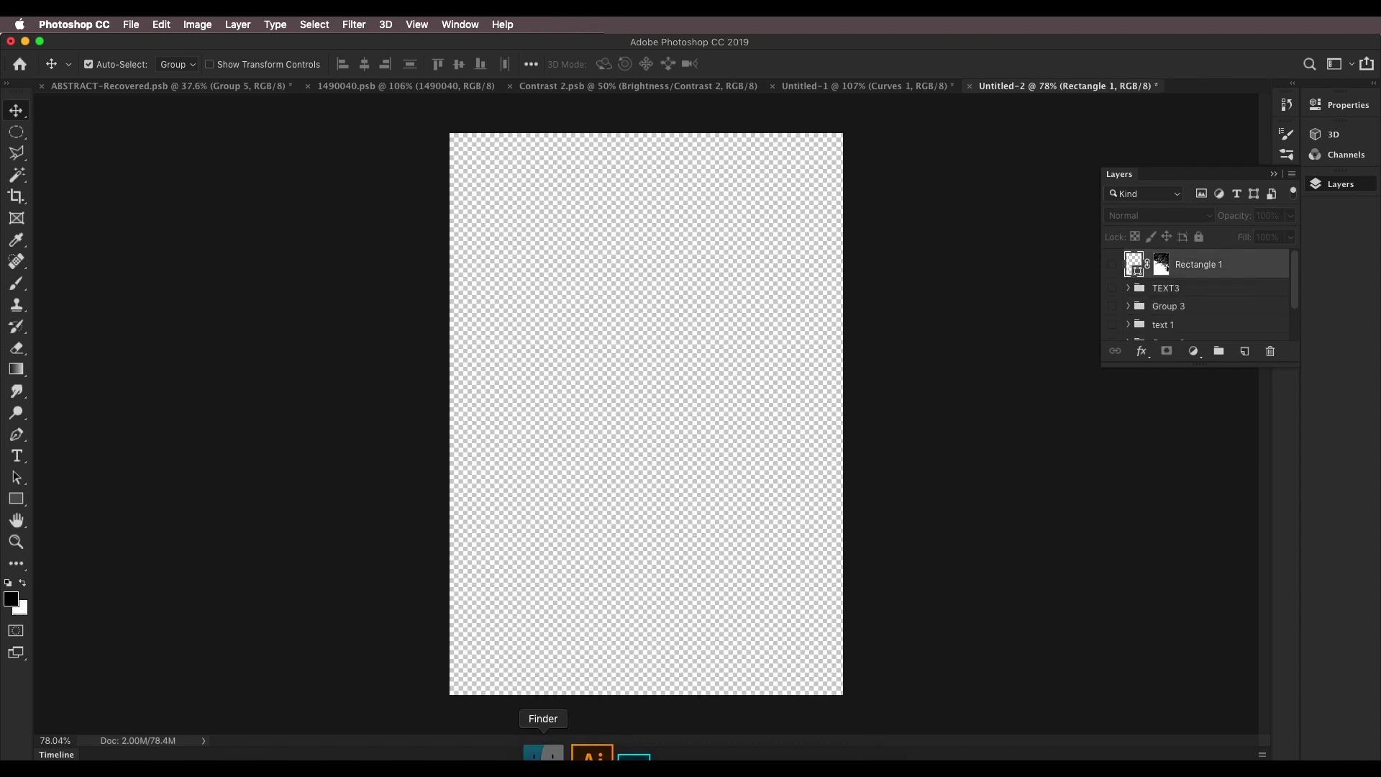
{"action": "left_click", "coordinate": [542, 752]}
{"action": "left_click", "coordinate": [1051, 519]}
{"action": "left_click_drag", "start_coordinate": [1052, 520], "coordinate": [632, 339]}
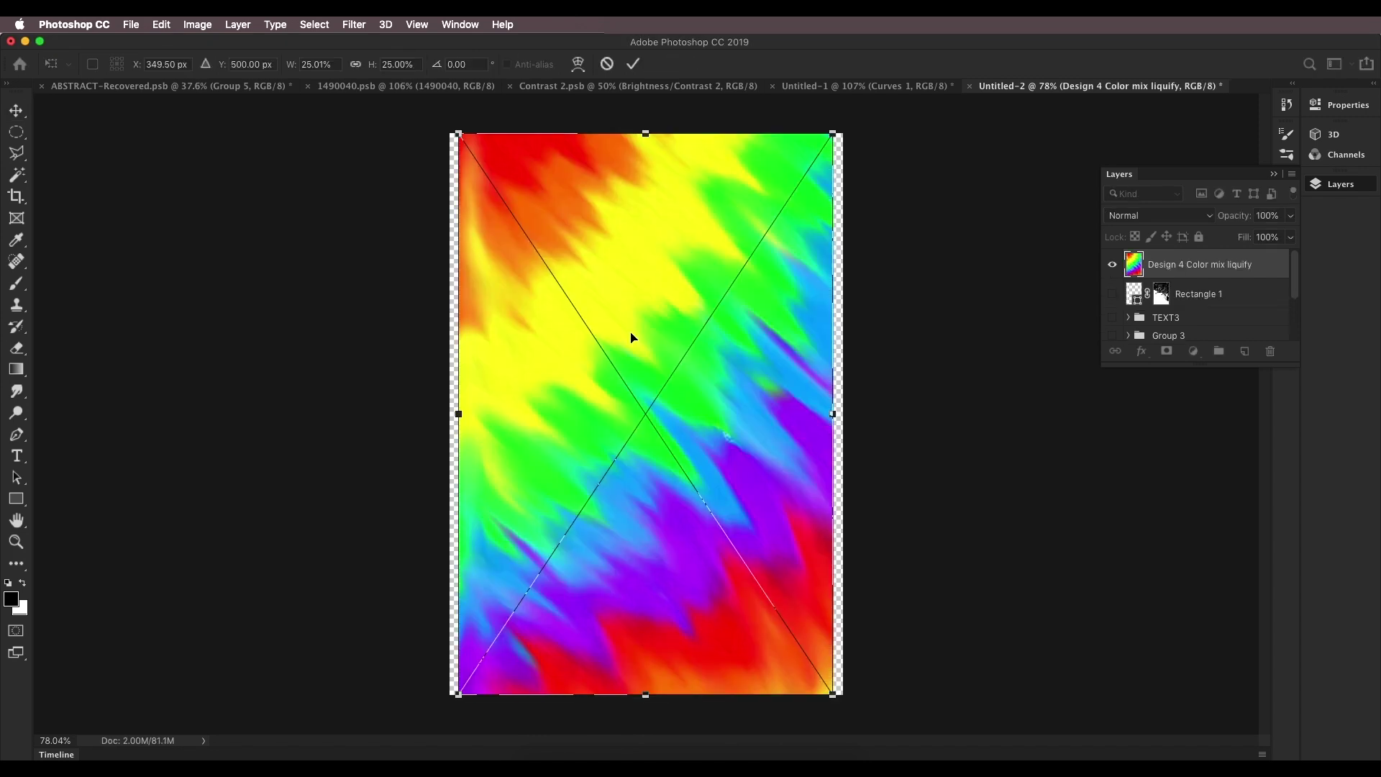
{"action": "key", "text": "Return"}
Step: Open the Liquify filter on the rainbow layer and warp its colours into wavy streaks across the whole image, starting with a size 125 brush
{"action": "left_click", "coordinate": [356, 26]}
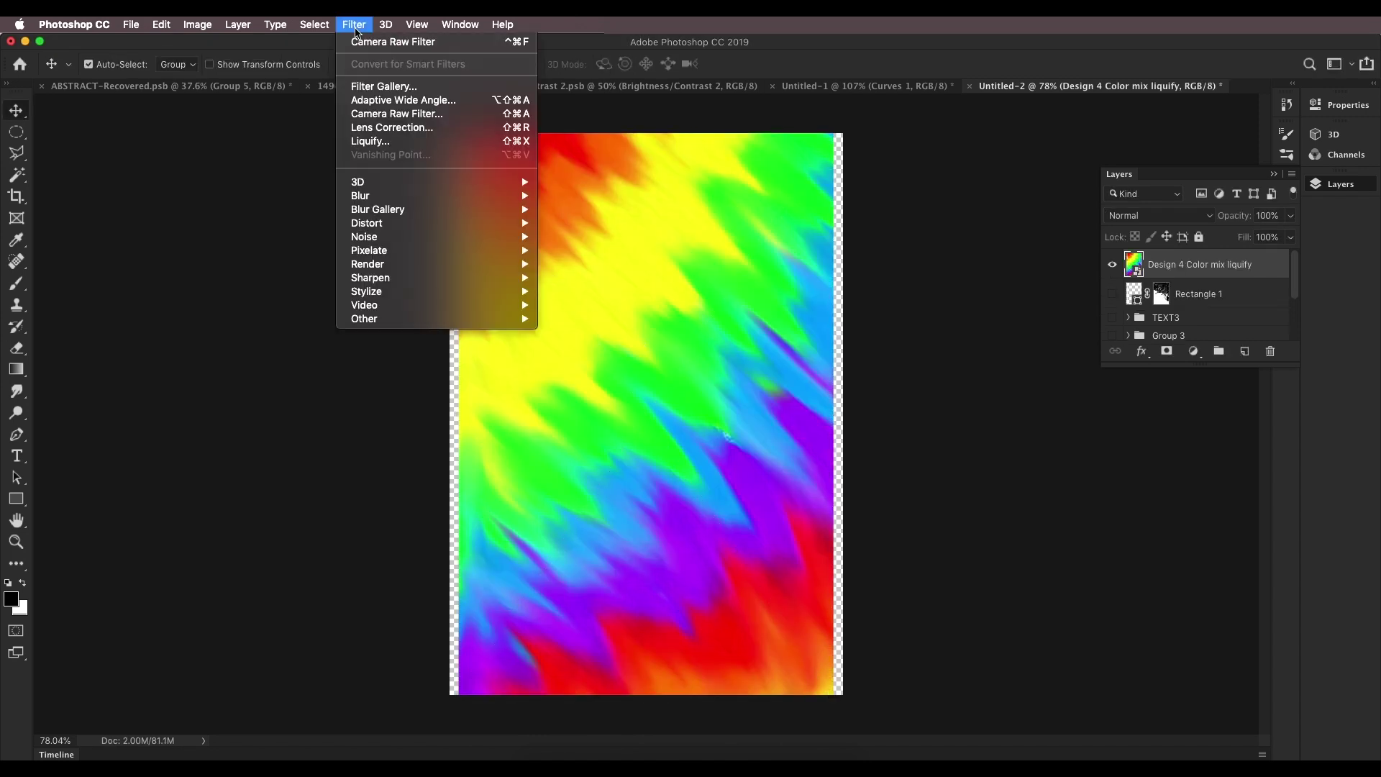
{"action": "left_click", "coordinate": [423, 149]}
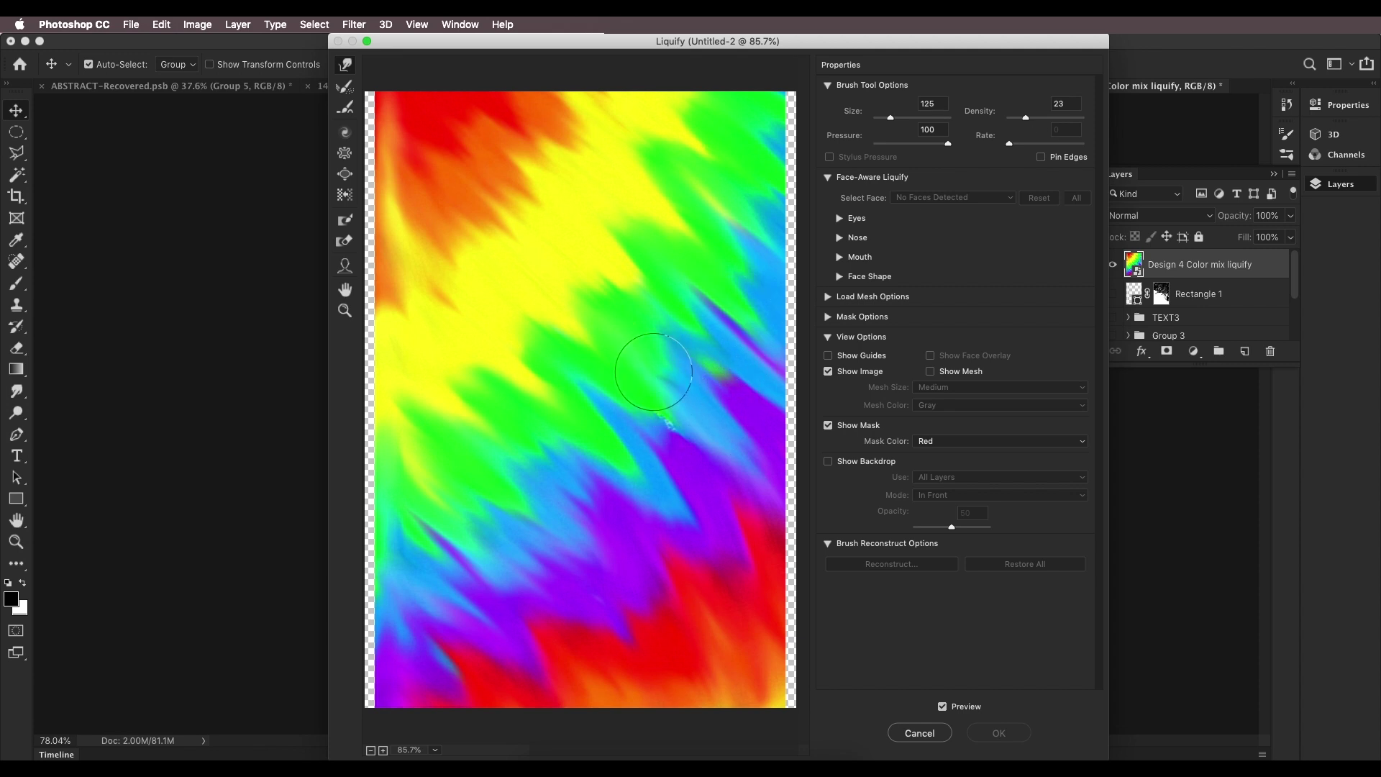
{"action": "mouse_move", "coordinate": [653, 371]}
{"action": "left_mouse_down"}
{"action": "mouse_move", "coordinate": [578, 320]}
{"action": "mouse_move", "coordinate": [464, 550]}
{"action": "mouse_move", "coordinate": [473, 560]}
{"action": "mouse_move", "coordinate": [554, 537]}
{"action": "mouse_move", "coordinate": [490, 502]}
{"action": "mouse_move", "coordinate": [559, 405]}
{"action": "mouse_move", "coordinate": [543, 320]}
{"action": "mouse_move", "coordinate": [566, 194]}
{"action": "mouse_move", "coordinate": [519, 161]}
{"action": "mouse_move", "coordinate": [499, 91]}
{"action": "mouse_move", "coordinate": [496, 159]}
{"action": "mouse_move", "coordinate": [403, 197]}
{"action": "mouse_move", "coordinate": [432, 156]}
{"action": "mouse_move", "coordinate": [380, 301]}
{"action": "mouse_move", "coordinate": [532, 360]}
{"action": "mouse_move", "coordinate": [554, 343]}
{"action": "mouse_move", "coordinate": [613, 407]}
{"action": "mouse_move", "coordinate": [637, 488]}
{"action": "mouse_move", "coordinate": [686, 514]}
{"action": "mouse_move", "coordinate": [624, 730]}
{"action": "mouse_move", "coordinate": [769, 611]}
{"action": "mouse_move", "coordinate": [733, 667]}
{"action": "mouse_move", "coordinate": [804, 592]}
{"action": "mouse_move", "coordinate": [652, 547]}
{"action": "mouse_move", "coordinate": [502, 611]}
{"action": "mouse_move", "coordinate": [369, 624]}
{"action": "mouse_move", "coordinate": [367, 681]}
{"action": "mouse_move", "coordinate": [480, 739]}
{"action": "mouse_move", "coordinate": [579, 675]}
{"action": "mouse_move", "coordinate": [760, 311]}
{"action": "mouse_move", "coordinate": [693, 308]}
{"action": "mouse_move", "coordinate": [826, 81]}
{"action": "mouse_move", "coordinate": [594, 57]}
{"action": "mouse_move", "coordinate": [707, 139]}
{"action": "mouse_move", "coordinate": [607, 195]}
{"action": "mouse_move", "coordinate": [413, 206]}
{"action": "mouse_move", "coordinate": [428, 83]}
{"action": "mouse_move", "coordinate": [455, 295]}
{"action": "mouse_move", "coordinate": [658, 314]}
{"action": "mouse_move", "coordinate": [786, 266]}
{"action": "mouse_move", "coordinate": [594, 141]}
{"action": "mouse_move", "coordinate": [404, 501]}
{"action": "mouse_move", "coordinate": [561, 402]}
{"action": "left_mouse_up"}
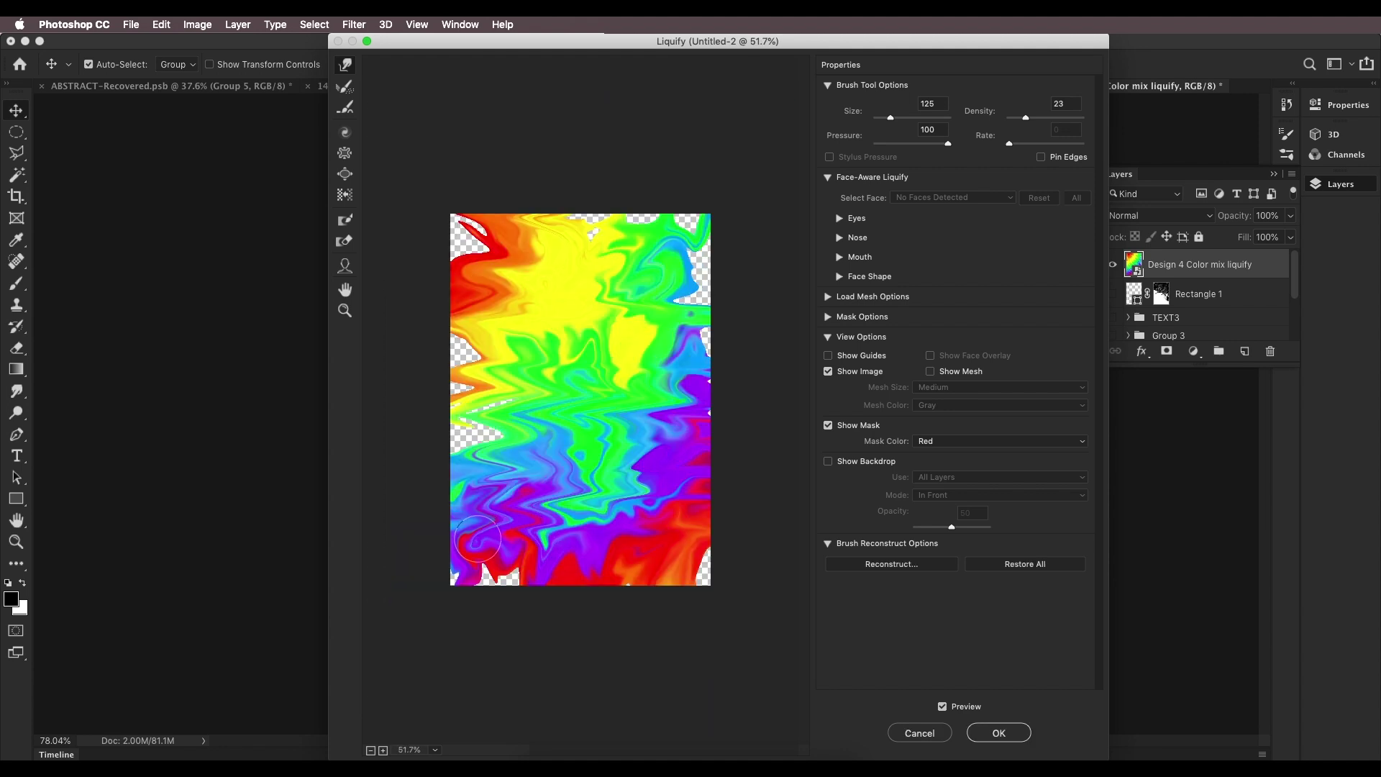
{"action": "mouse_move", "coordinate": [497, 554]}
{"action": "left_mouse_down"}
{"action": "mouse_move", "coordinate": [571, 579]}
{"action": "mouse_move", "coordinate": [645, 286]}
{"action": "mouse_move", "coordinate": [532, 468]}
{"action": "mouse_move", "coordinate": [632, 302]}
{"action": "mouse_move", "coordinate": [749, 309]}
{"action": "left_mouse_up"}
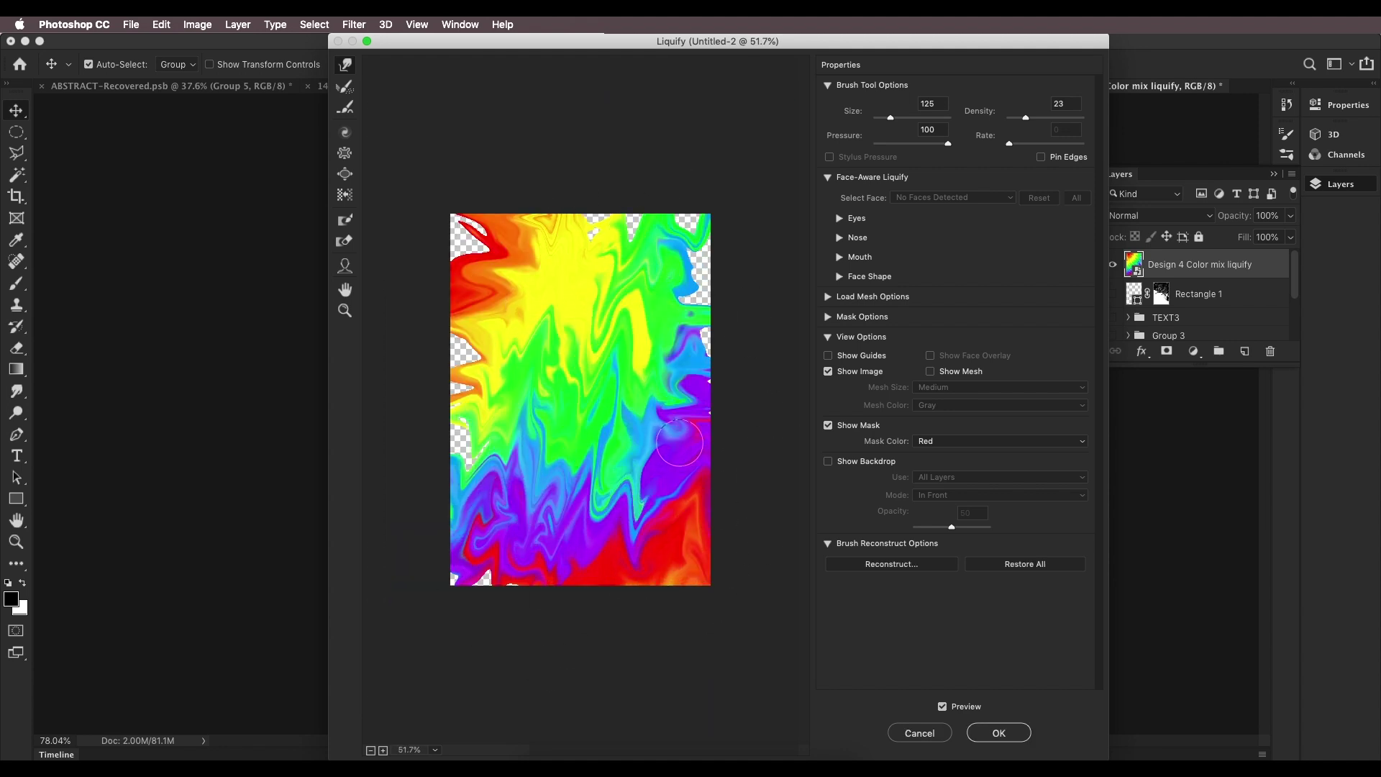
{"action": "mouse_move", "coordinate": [678, 442]}
{"action": "left_mouse_down"}
{"action": "mouse_move", "coordinate": [573, 279]}
{"action": "mouse_move", "coordinate": [582, 256]}
{"action": "mouse_move", "coordinate": [503, 308]}
{"action": "mouse_move", "coordinate": [575, 302]}
{"action": "mouse_move", "coordinate": [635, 257]}
{"action": "mouse_move", "coordinate": [681, 279]}
{"action": "mouse_move", "coordinate": [543, 412]}
{"action": "mouse_move", "coordinate": [575, 486]}
{"action": "mouse_move", "coordinate": [726, 479]}
{"action": "mouse_move", "coordinate": [705, 522]}
{"action": "mouse_move", "coordinate": [682, 483]}
{"action": "mouse_move", "coordinate": [697, 392]}
{"action": "mouse_move", "coordinate": [625, 346]}
{"action": "mouse_move", "coordinate": [642, 333]}
{"action": "mouse_move", "coordinate": [552, 248]}
{"action": "mouse_move", "coordinate": [511, 251]}
{"action": "mouse_move", "coordinate": [425, 327]}
{"action": "mouse_move", "coordinate": [437, 479]}
{"action": "mouse_move", "coordinate": [548, 458]}
{"action": "mouse_move", "coordinate": [552, 491]}
{"action": "mouse_move", "coordinate": [619, 388]}
{"action": "mouse_move", "coordinate": [610, 328]}
{"action": "left_mouse_up"}
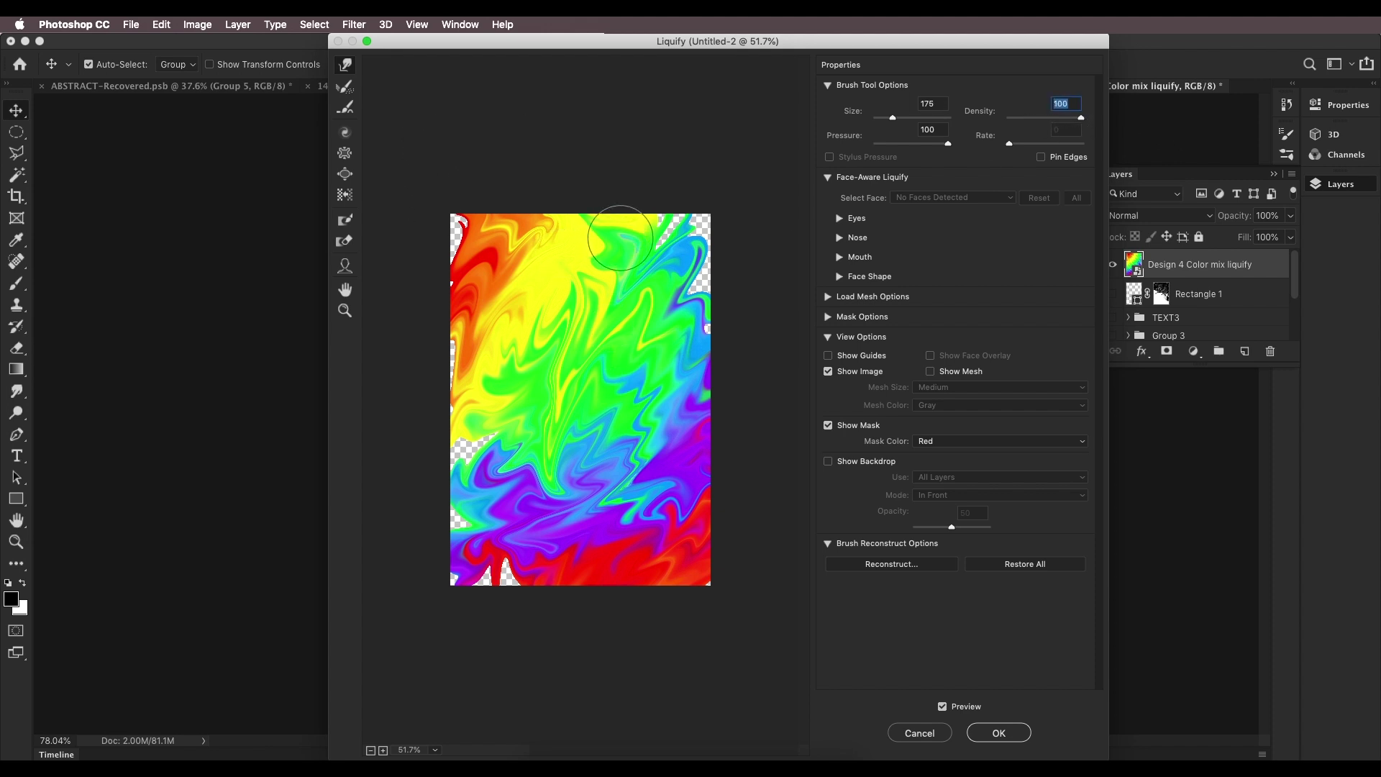
Step: Enlarge the Liquify brush to 400 at density 100 and push the image edges inward into a compact blob
{"action": "key", "text": "bracketright"}
{"action": "key", "text": "bracketright"}
{"action": "key", "text": "bracketright"}
{"action": "key", "text": "bracketright"}
{"action": "left_click_drag", "start_coordinate": [720, 189], "coordinate": [687, 234]}
{"action": "mouse_move", "coordinate": [631, 130]}
{"action": "left_mouse_down"}
{"action": "mouse_move", "coordinate": [607, 206]}
{"action": "mouse_move", "coordinate": [573, 238]}
{"action": "mouse_move", "coordinate": [530, 246]}
{"action": "mouse_move", "coordinate": [492, 195]}
{"action": "mouse_move", "coordinate": [468, 209]}
{"action": "mouse_move", "coordinate": [454, 391]}
{"action": "mouse_move", "coordinate": [411, 447]}
{"action": "mouse_move", "coordinate": [425, 524]}
{"action": "left_mouse_up"}
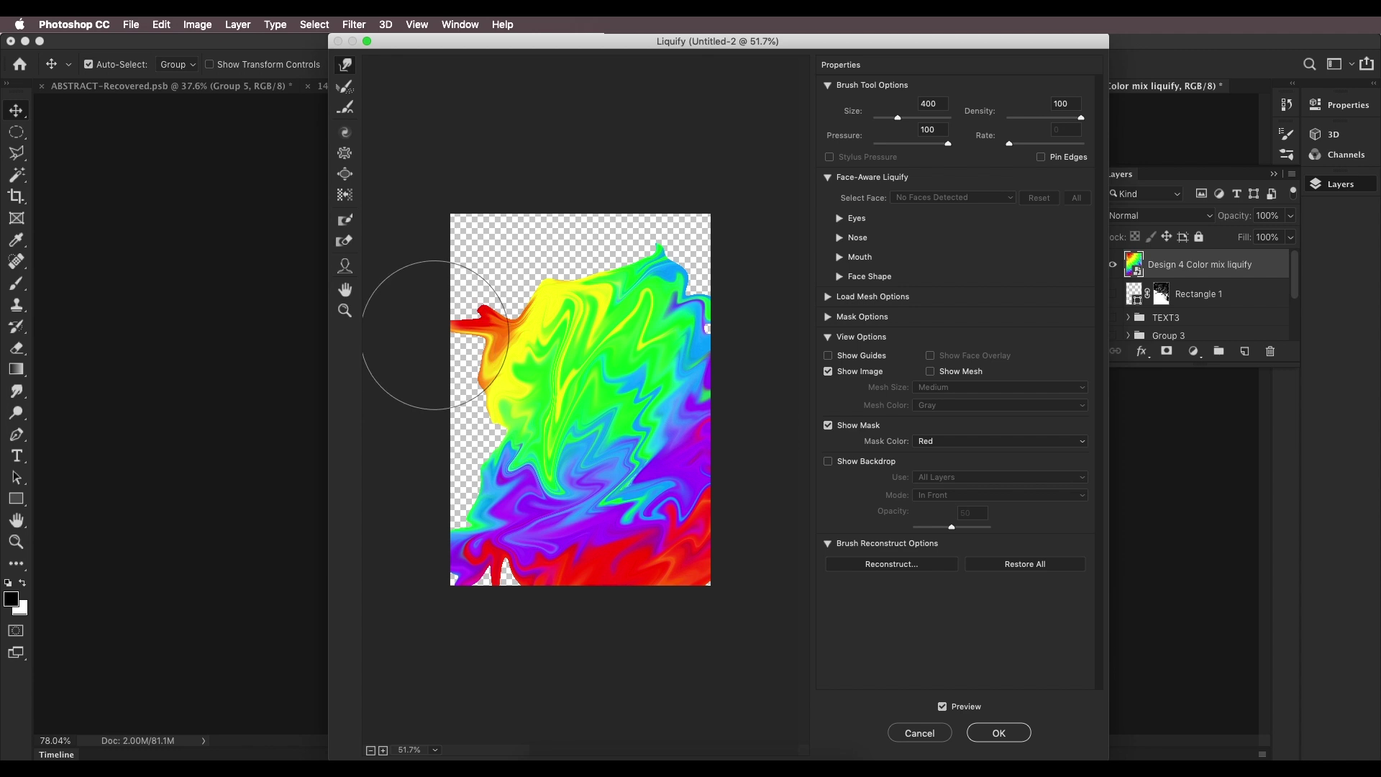
{"action": "mouse_move", "coordinate": [435, 334]}
{"action": "left_mouse_down"}
{"action": "mouse_move", "coordinate": [495, 332]}
{"action": "mouse_move", "coordinate": [448, 327]}
{"action": "mouse_move", "coordinate": [471, 630]}
{"action": "mouse_move", "coordinate": [507, 521]}
{"action": "mouse_move", "coordinate": [459, 512]}
{"action": "mouse_move", "coordinate": [488, 598]}
{"action": "mouse_move", "coordinate": [628, 514]}
{"action": "mouse_move", "coordinate": [660, 585]}
{"action": "mouse_move", "coordinate": [694, 616]}
{"action": "mouse_move", "coordinate": [689, 520]}
{"action": "mouse_move", "coordinate": [720, 517]}
{"action": "mouse_move", "coordinate": [744, 478]}
{"action": "mouse_move", "coordinate": [672, 429]}
{"action": "mouse_move", "coordinate": [714, 401]}
{"action": "mouse_move", "coordinate": [732, 354]}
{"action": "mouse_move", "coordinate": [624, 238]}
{"action": "left_mouse_up"}
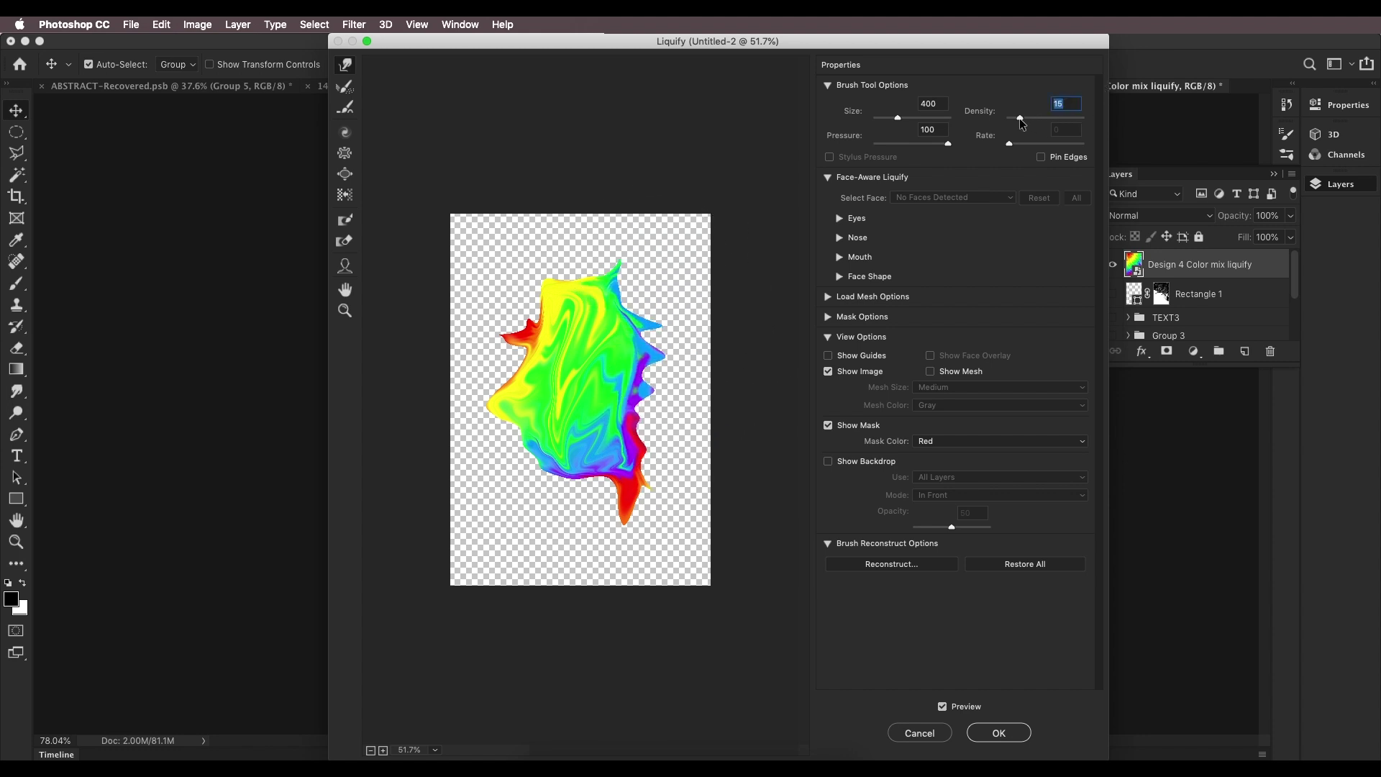
Step: Reduce the Liquify brush to size 100 with density 15 and swirl the green colours in the middle of the blob
{"action": "left_click", "coordinate": [599, 336]}
{"action": "key", "text": "bracketleft"}
{"action": "key", "text": "bracketleft"}
{"action": "key", "text": "bracketleft"}
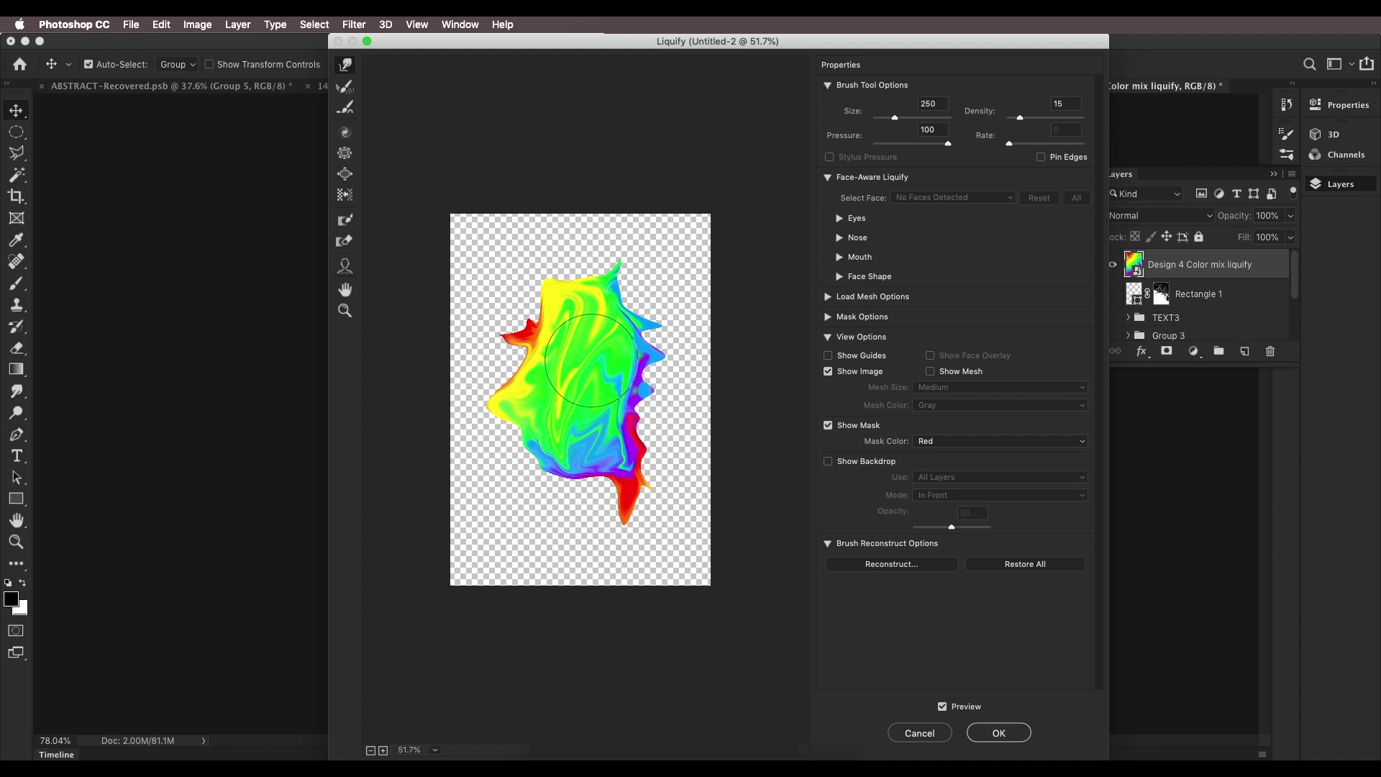
{"action": "key", "text": "bracketleft"}
{"action": "mouse_move", "coordinate": [583, 383]}
{"action": "left_mouse_down"}
{"action": "mouse_move", "coordinate": [618, 384]}
{"action": "mouse_move", "coordinate": [576, 396]}
{"action": "left_mouse_up"}
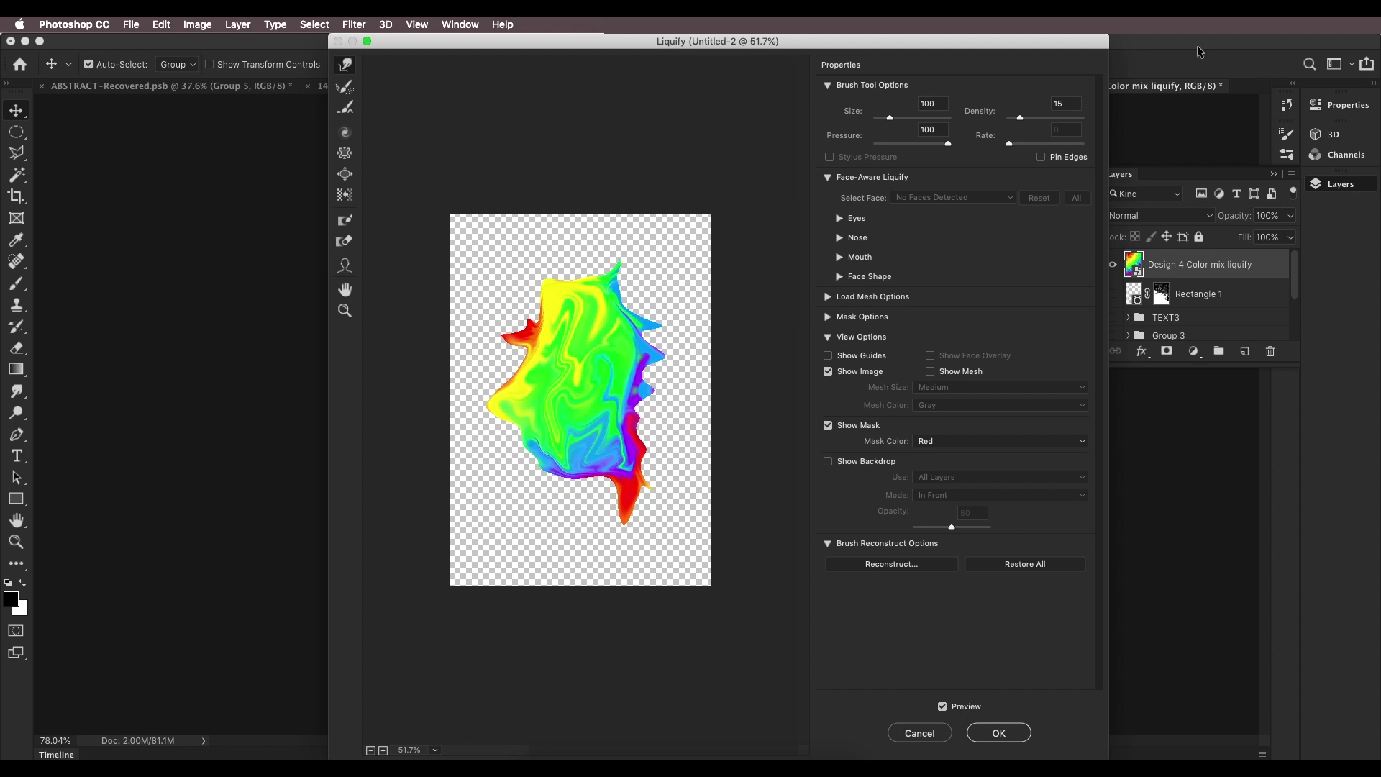
Step: Set the brush density to 25, stretch and swirl the blob into a wider irregular shape, and apply the Liquify filter
{"action": "left_click_drag", "start_coordinate": [1024, 115], "coordinate": [1026, 118]}
{"action": "scroll", "coordinate": [615, 410], "scroll_direction": "up", "scroll_amount": 2}
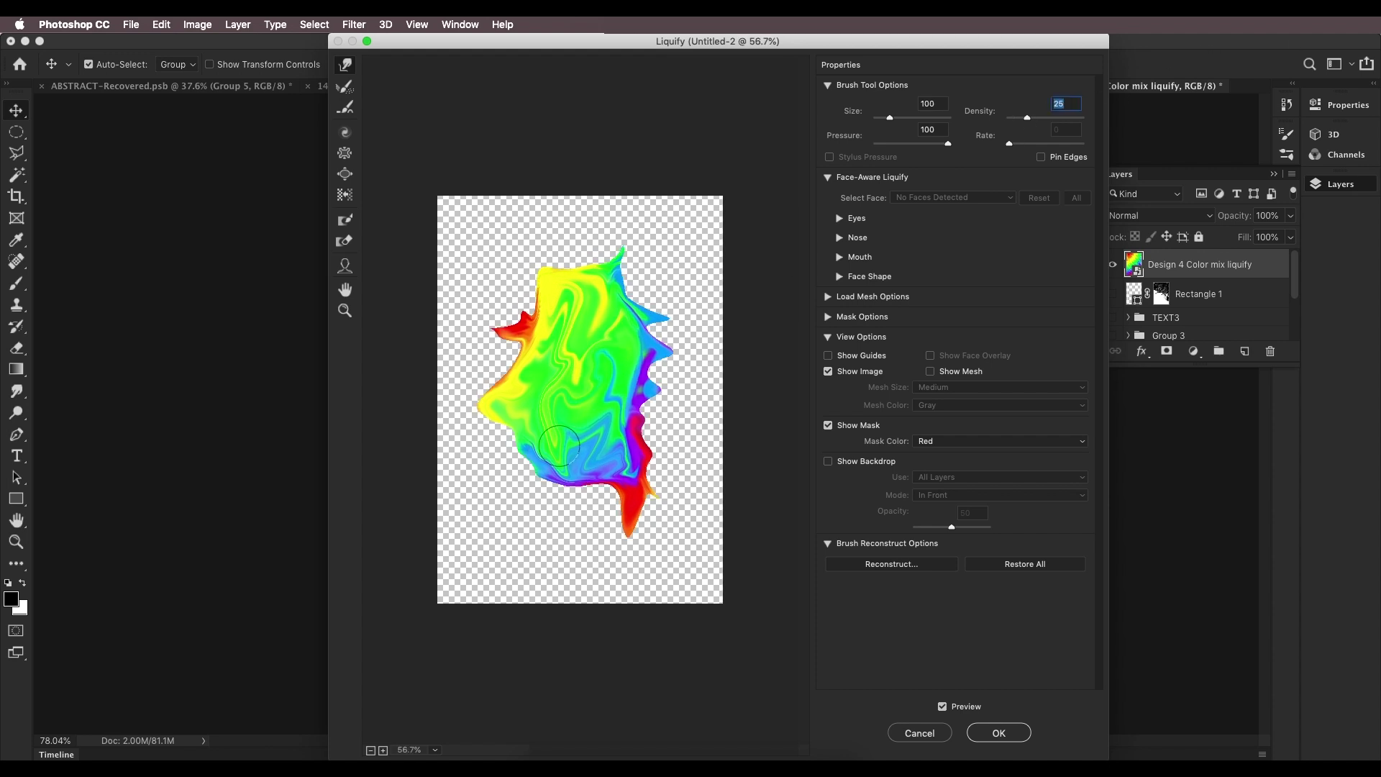
{"action": "mouse_move", "coordinate": [615, 410]}
{"action": "left_mouse_down"}
{"action": "mouse_move", "coordinate": [613, 377]}
{"action": "mouse_move", "coordinate": [651, 414]}
{"action": "mouse_move", "coordinate": [630, 382]}
{"action": "mouse_move", "coordinate": [645, 375]}
{"action": "mouse_move", "coordinate": [623, 424]}
{"action": "mouse_move", "coordinate": [602, 422]}
{"action": "mouse_move", "coordinate": [673, 317]}
{"action": "mouse_move", "coordinate": [679, 255]}
{"action": "mouse_move", "coordinate": [641, 253]}
{"action": "mouse_move", "coordinate": [584, 279]}
{"action": "mouse_move", "coordinate": [489, 385]}
{"action": "mouse_move", "coordinate": [568, 342]}
{"action": "mouse_move", "coordinate": [584, 358]}
{"action": "mouse_move", "coordinate": [559, 331]}
{"action": "mouse_move", "coordinate": [538, 332]}
{"action": "mouse_move", "coordinate": [497, 411]}
{"action": "mouse_move", "coordinate": [509, 430]}
{"action": "mouse_move", "coordinate": [584, 399]}
{"action": "mouse_move", "coordinate": [666, 399]}
{"action": "mouse_move", "coordinate": [638, 440]}
{"action": "mouse_move", "coordinate": [584, 464]}
{"action": "mouse_move", "coordinate": [608, 439]}
{"action": "mouse_move", "coordinate": [659, 477]}
{"action": "mouse_move", "coordinate": [641, 429]}
{"action": "mouse_move", "coordinate": [576, 452]}
{"action": "mouse_move", "coordinate": [611, 338]}
{"action": "mouse_move", "coordinate": [532, 458]}
{"action": "mouse_move", "coordinate": [484, 426]}
{"action": "mouse_move", "coordinate": [503, 488]}
{"action": "mouse_move", "coordinate": [610, 431]}
{"action": "mouse_move", "coordinate": [661, 439]}
{"action": "mouse_move", "coordinate": [690, 358]}
{"action": "mouse_move", "coordinate": [722, 328]}
{"action": "mouse_move", "coordinate": [672, 420]}
{"action": "mouse_move", "coordinate": [690, 346]}
{"action": "mouse_move", "coordinate": [625, 393]}
{"action": "mouse_move", "coordinate": [598, 475]}
{"action": "mouse_move", "coordinate": [698, 384]}
{"action": "mouse_move", "coordinate": [567, 371]}
{"action": "left_mouse_up"}
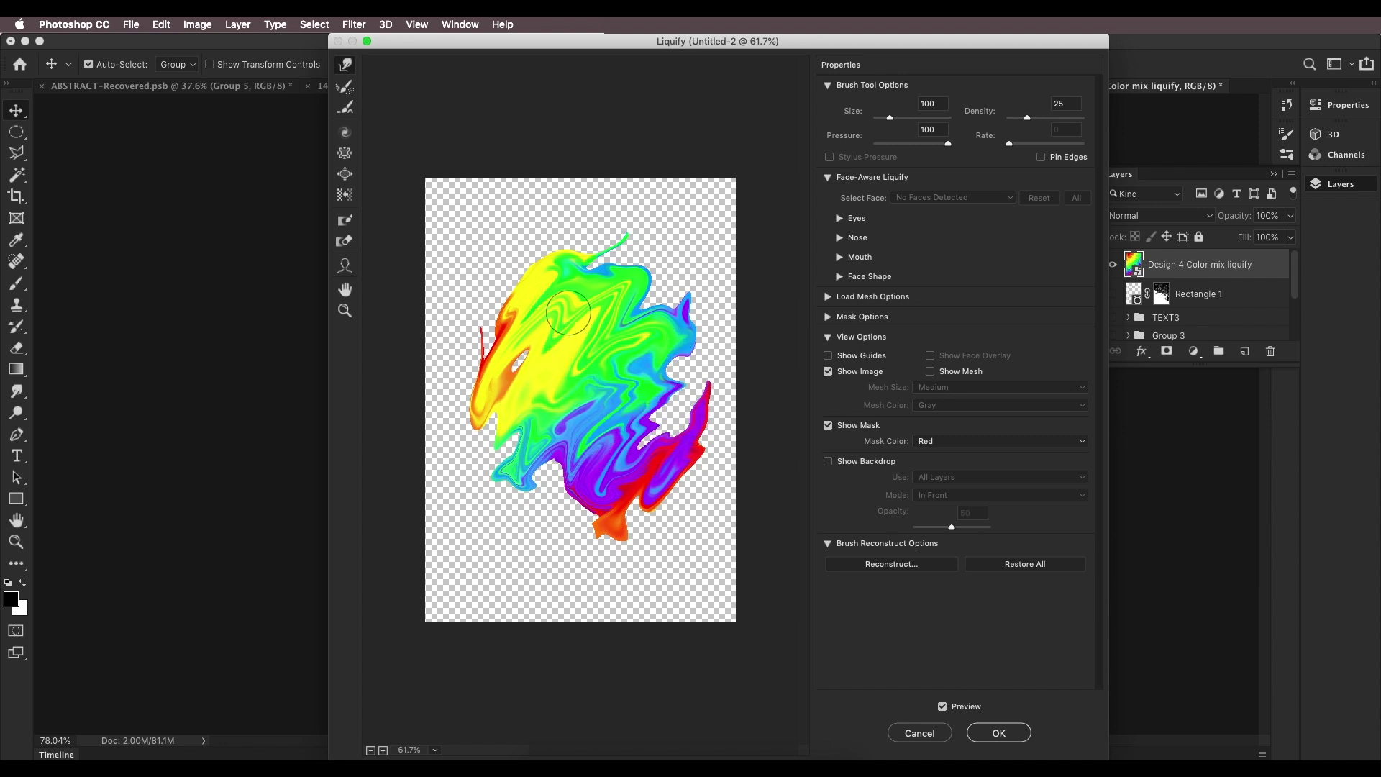
{"action": "left_click_drag", "start_coordinate": [568, 313], "coordinate": [511, 425]}
{"action": "mouse_move", "coordinate": [658, 425]}
{"action": "left_mouse_down"}
{"action": "mouse_move", "coordinate": [637, 452]}
{"action": "mouse_move", "coordinate": [680, 424]}
{"action": "left_mouse_up"}
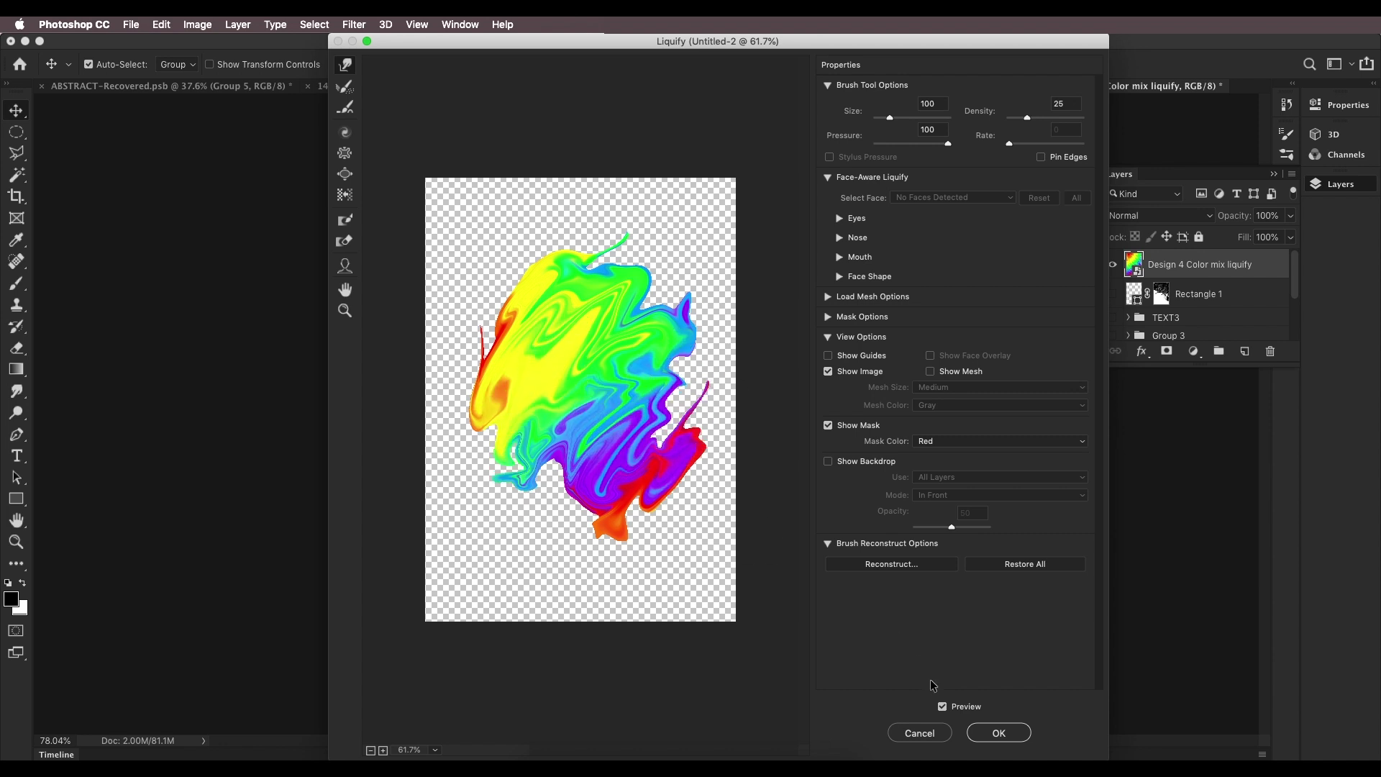
{"action": "key", "text": "Return"}
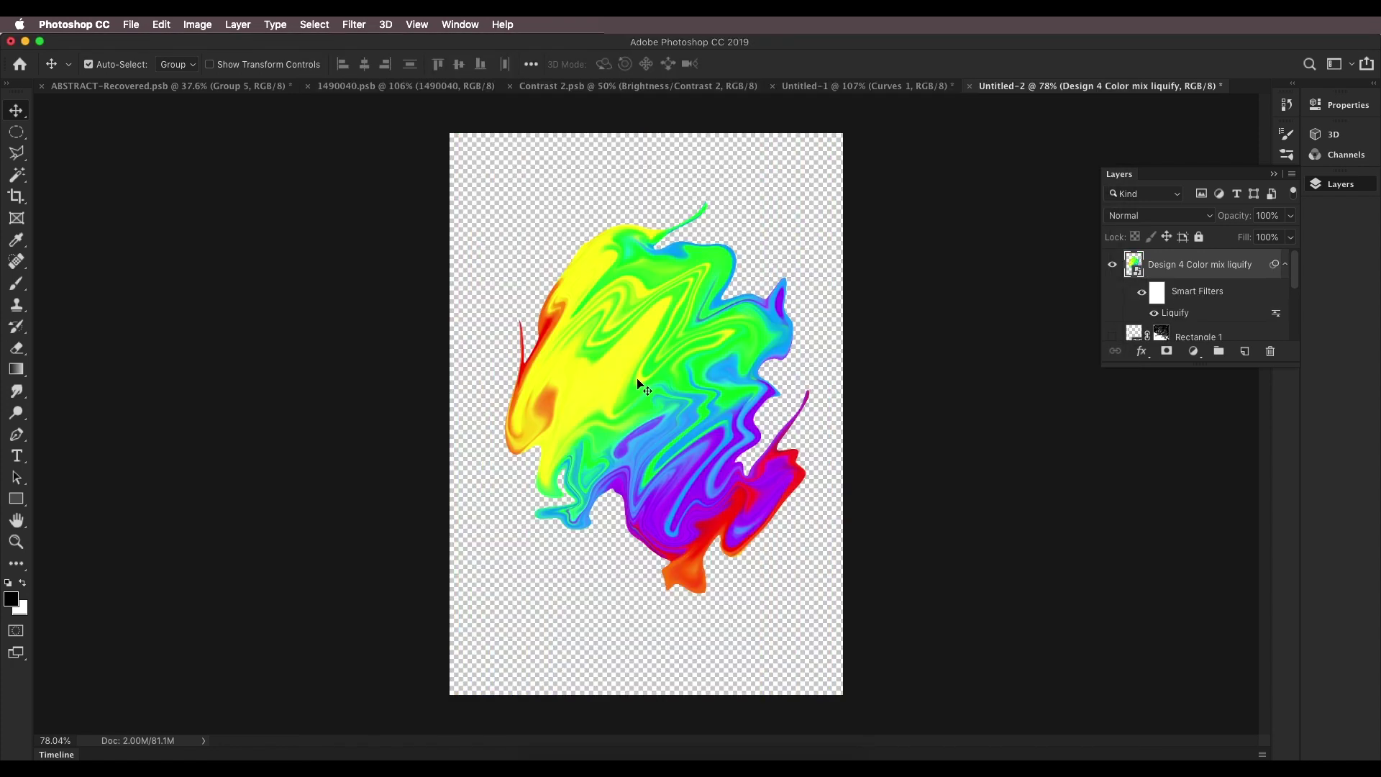
Step: Rasterize the "Design 4 Color mix liquify" layer and have the Brush tool active
{"action": "key", "text": "b"}
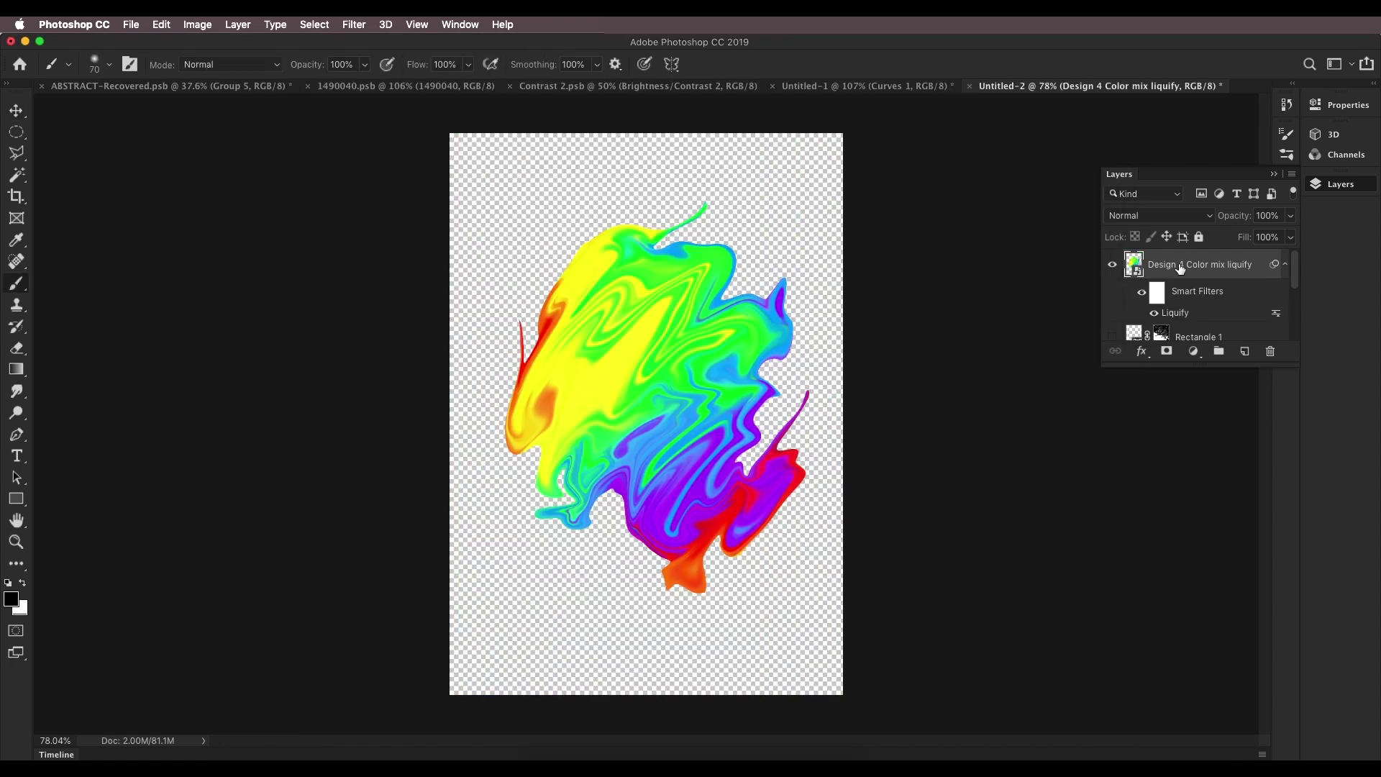
{"action": "right_click", "coordinate": [1245, 275]}
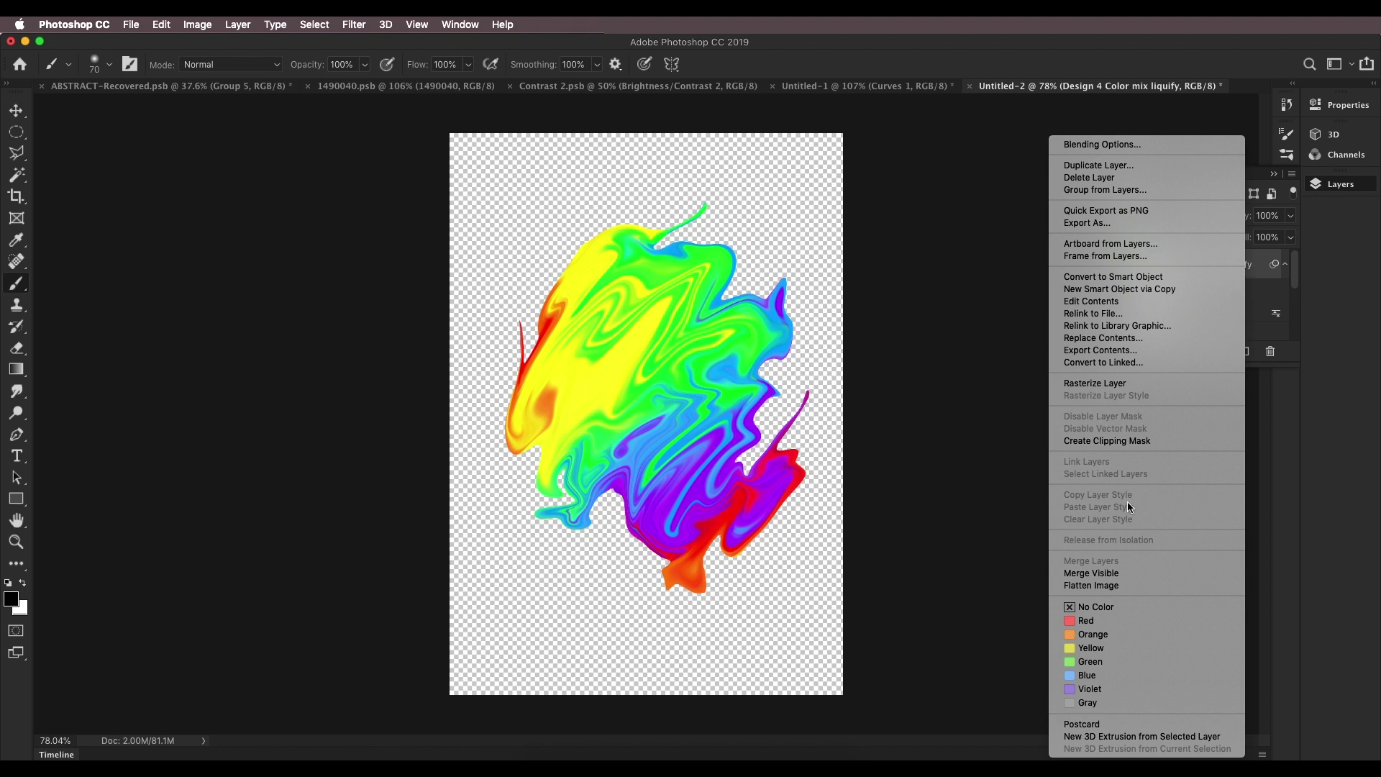
{"action": "left_click", "coordinate": [1139, 383]}
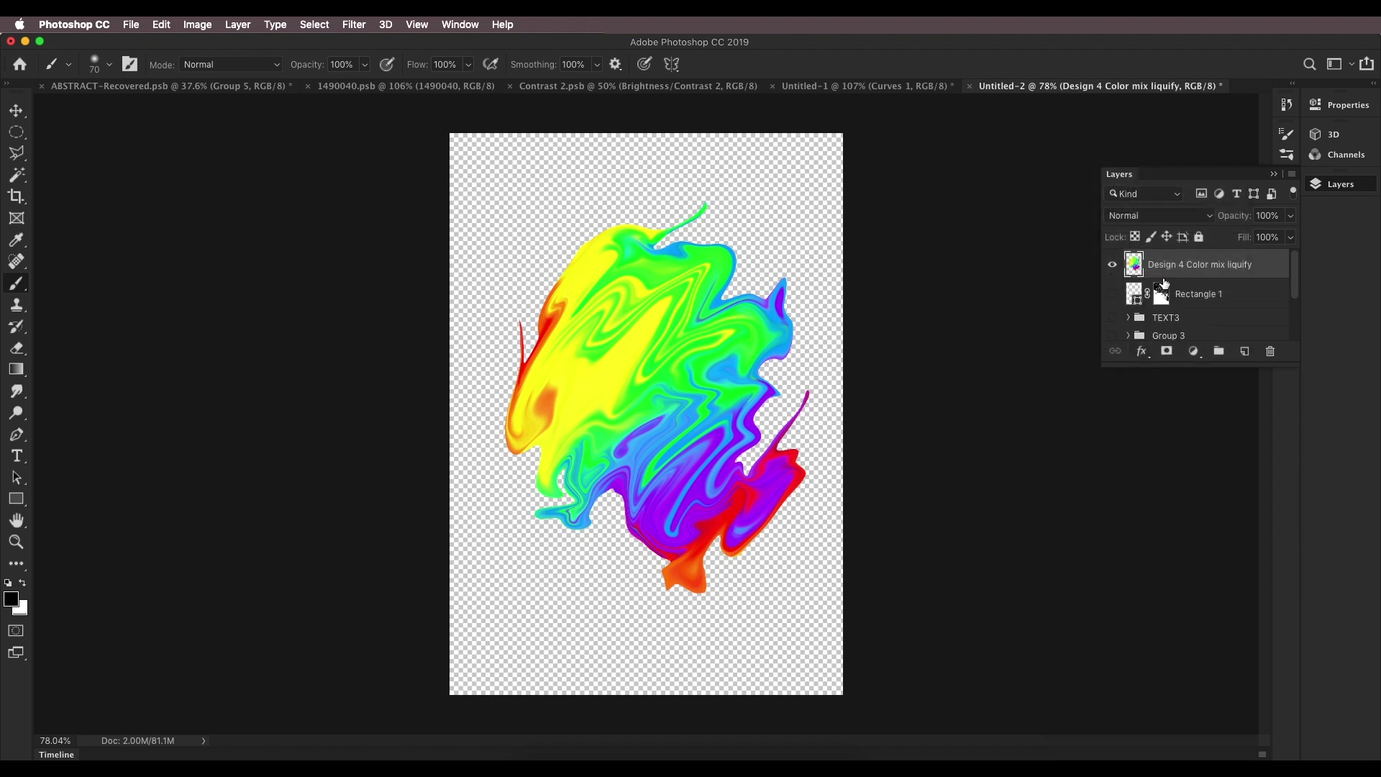
Step: Enlarge the soft brush to 150 and paint a red #ff0000 spot on the yellow area of the blob
{"action": "right_click", "coordinate": [693, 402]}
{"action": "left_click", "coordinate": [558, 435]}
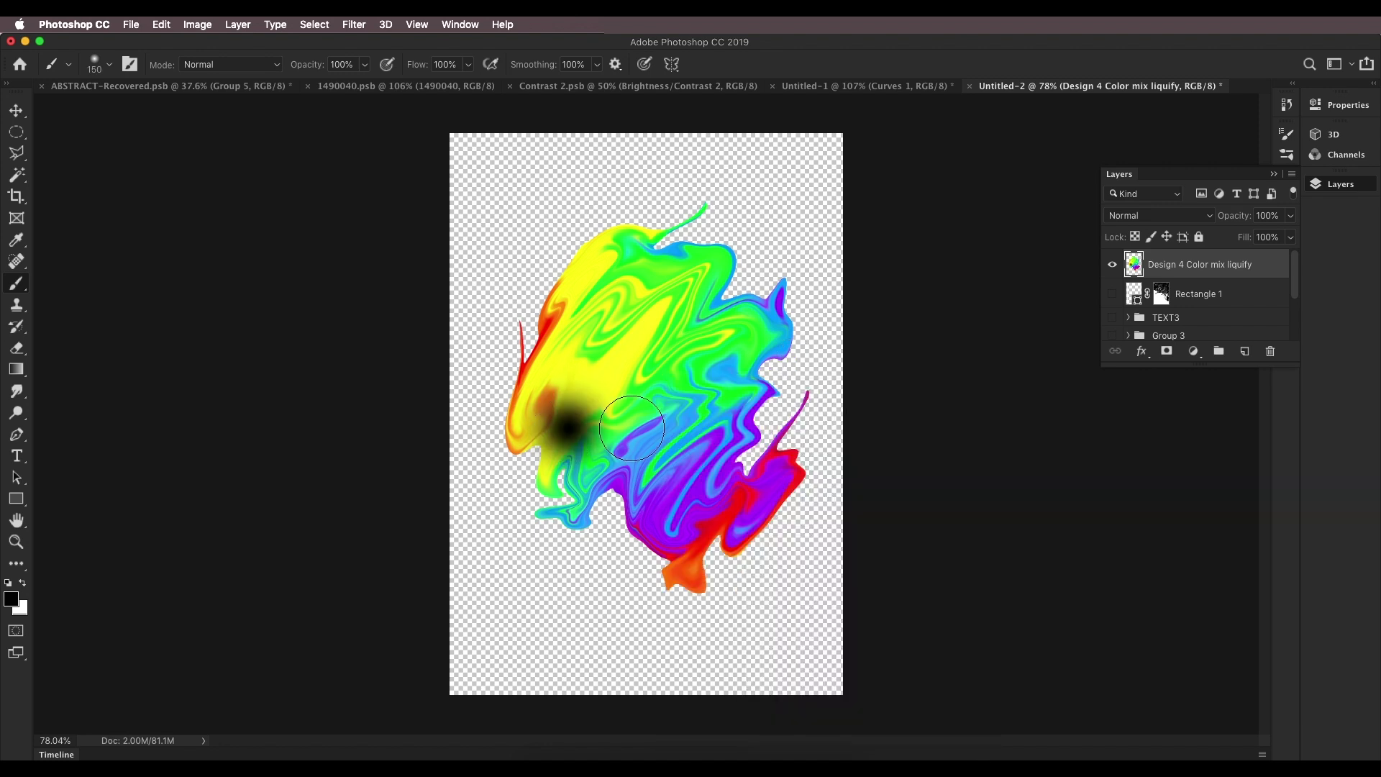
{"action": "key", "text": "super+z"}
{"action": "left_click", "coordinate": [13, 599]}
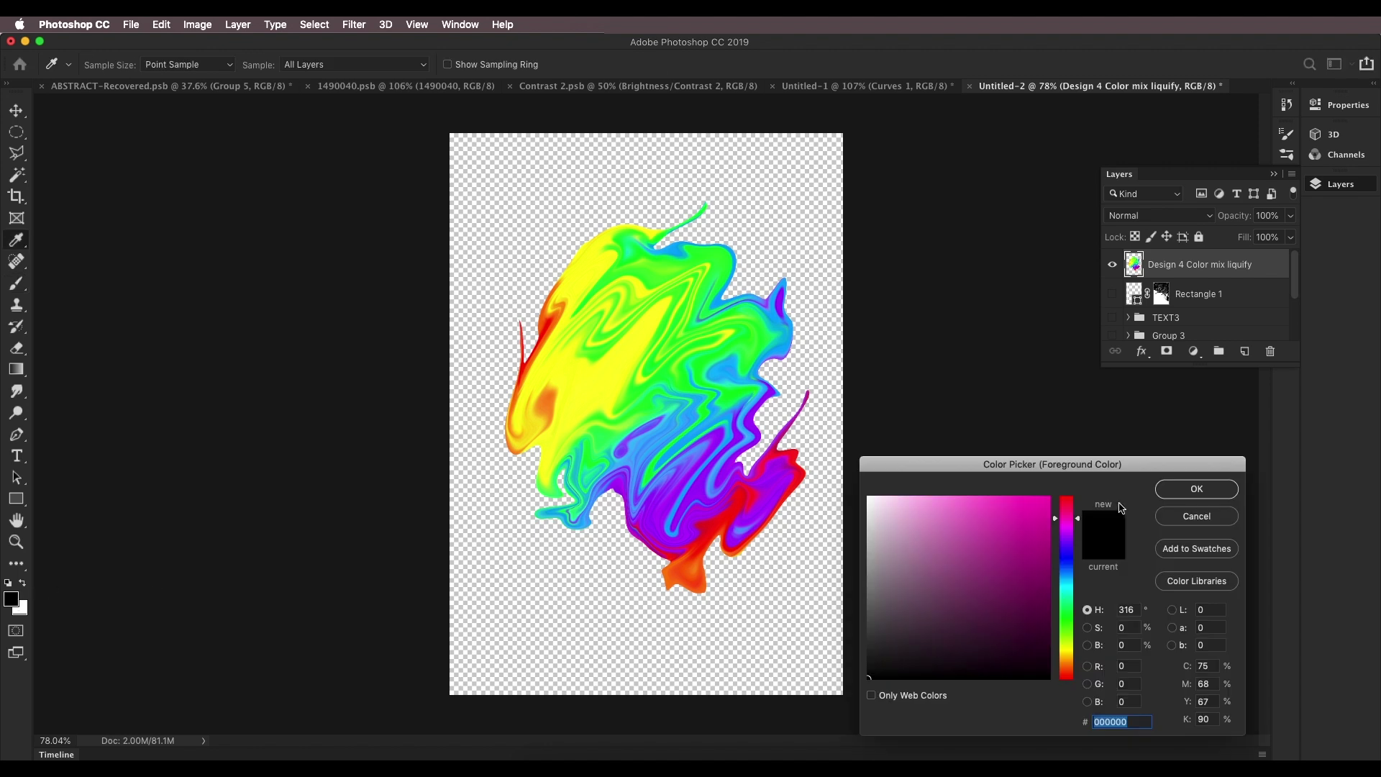
{"action": "left_click_drag", "start_coordinate": [999, 519], "coordinate": [1066, 494]}
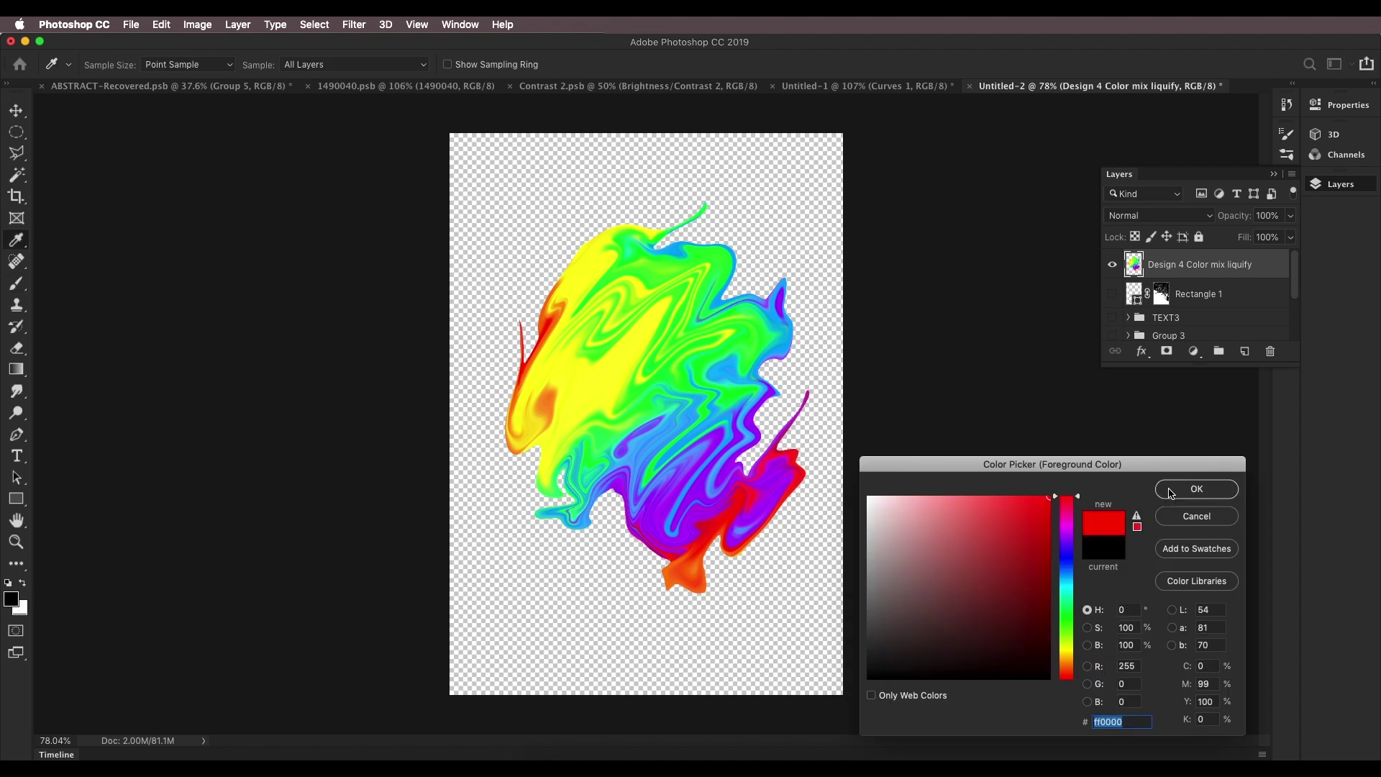
{"action": "left_click", "coordinate": [1193, 489]}
{"action": "left_click", "coordinate": [579, 373]}
{"action": "left_click", "coordinate": [586, 375]}
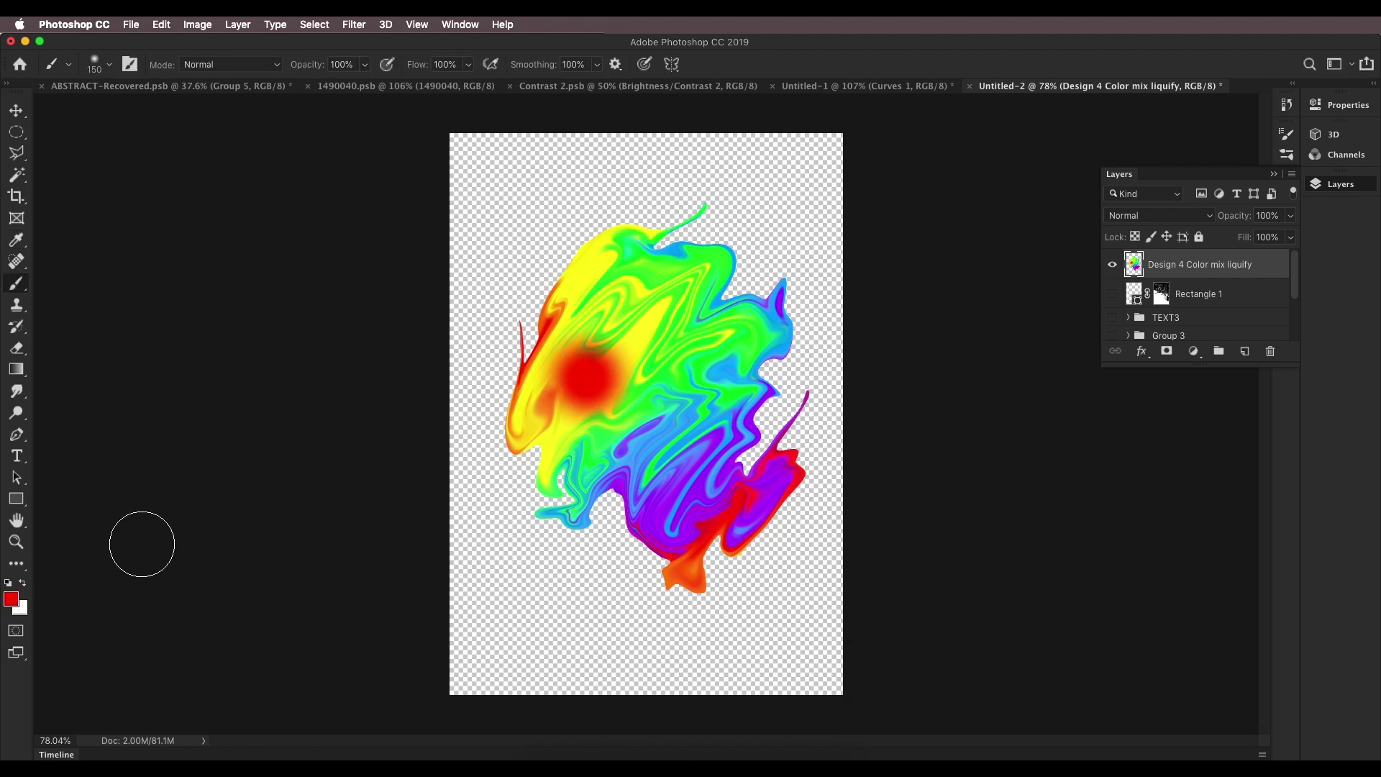
Step: Set the foreground colour to light blue #00b4ff and paint a soft spot on the green area right of the red spot
{"action": "left_click", "coordinate": [17, 603]}
{"action": "left_click_drag", "start_coordinate": [1066, 568], "coordinate": [1069, 577]}
{"action": "left_click", "coordinate": [1165, 496]}
{"action": "left_click_drag", "start_coordinate": [723, 356], "coordinate": [700, 352]}
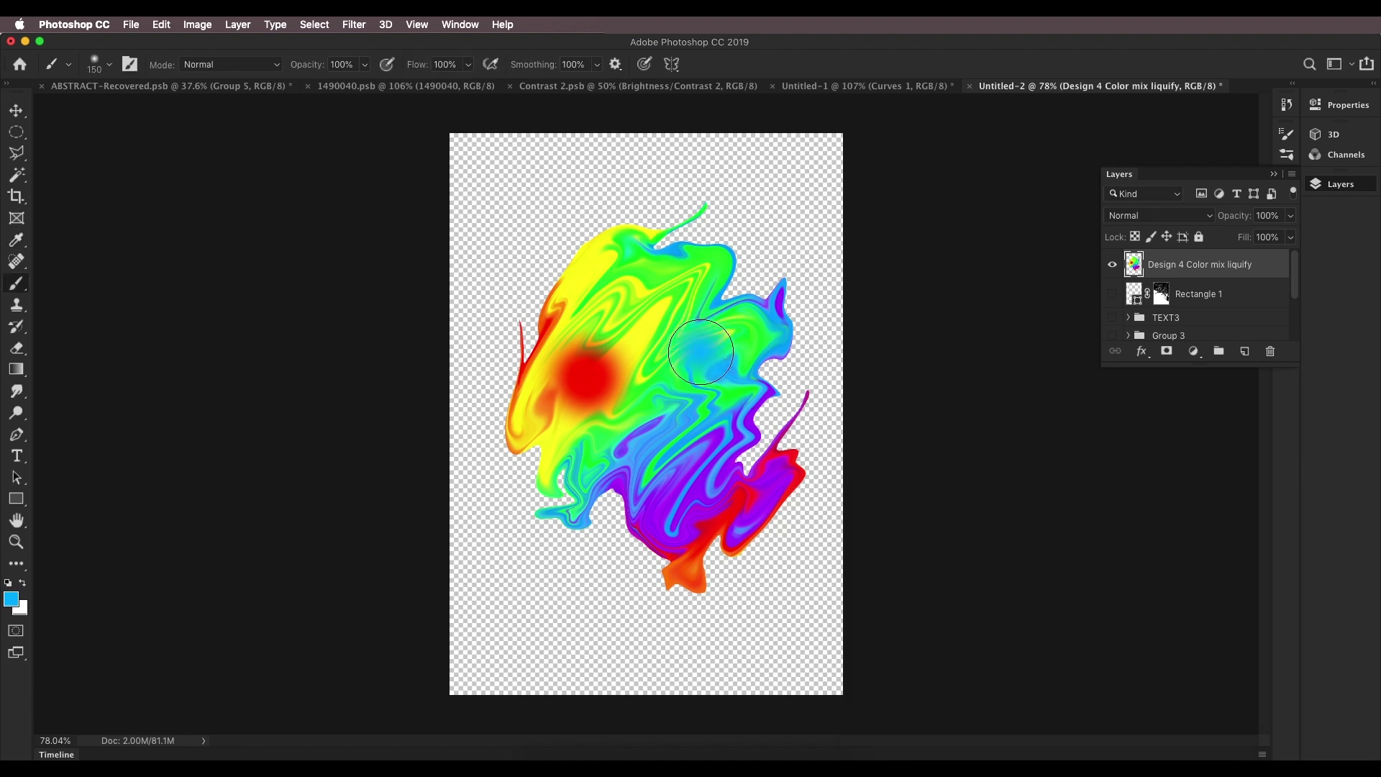
Step: Set the foreground colour to blue #0018ff and paint a soft spot near the top of the blob
{"action": "left_click", "coordinate": [12, 598]}
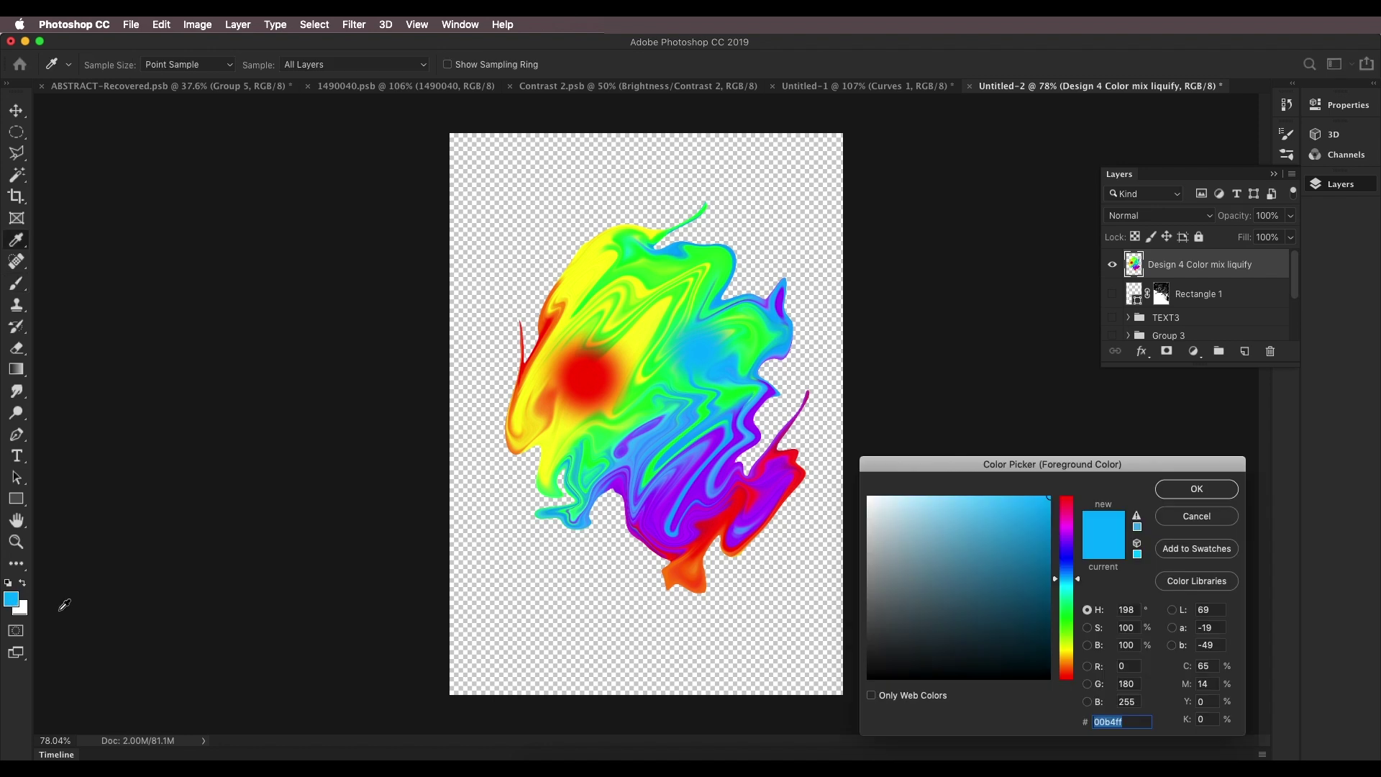
{"action": "left_click_drag", "start_coordinate": [1075, 577], "coordinate": [1074, 560]}
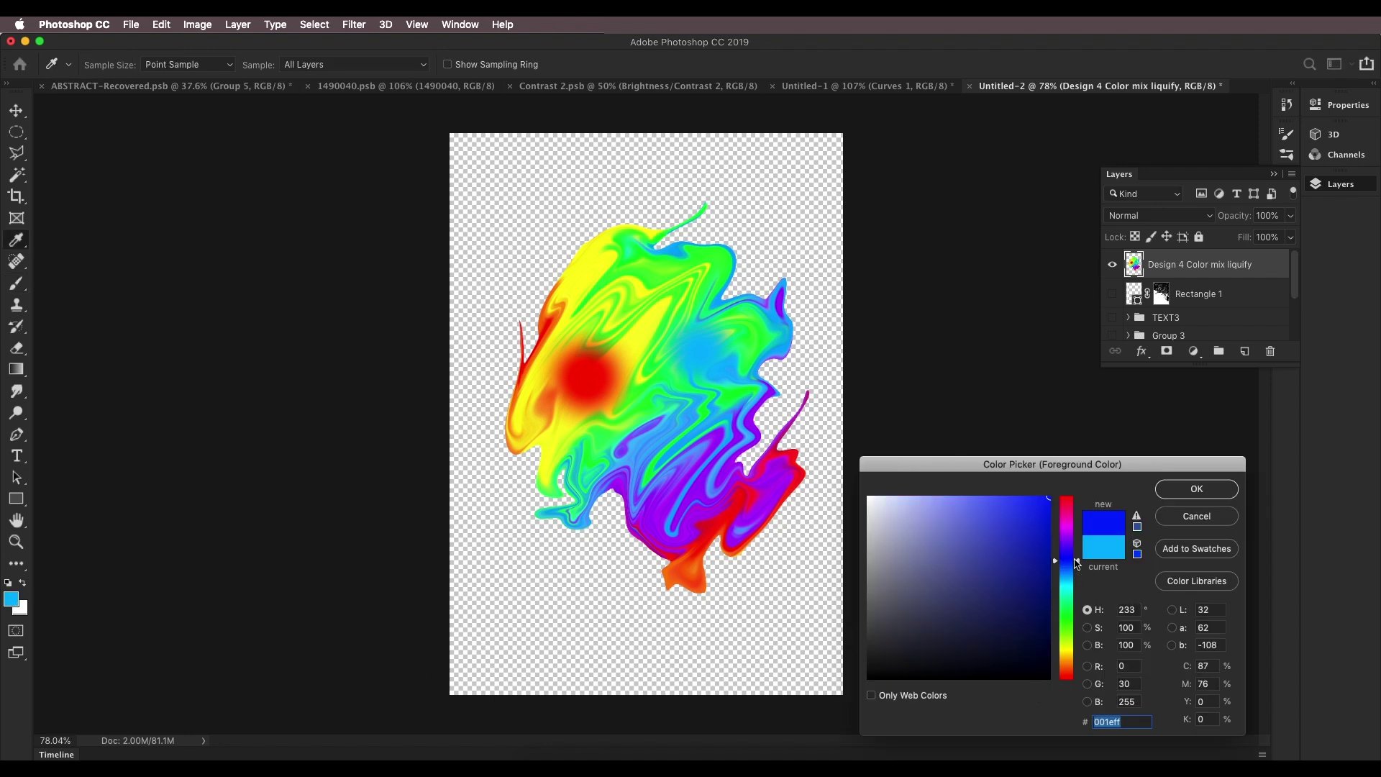
{"action": "left_click", "coordinate": [1168, 496]}
{"action": "left_click_drag", "start_coordinate": [672, 310], "coordinate": [636, 284]}
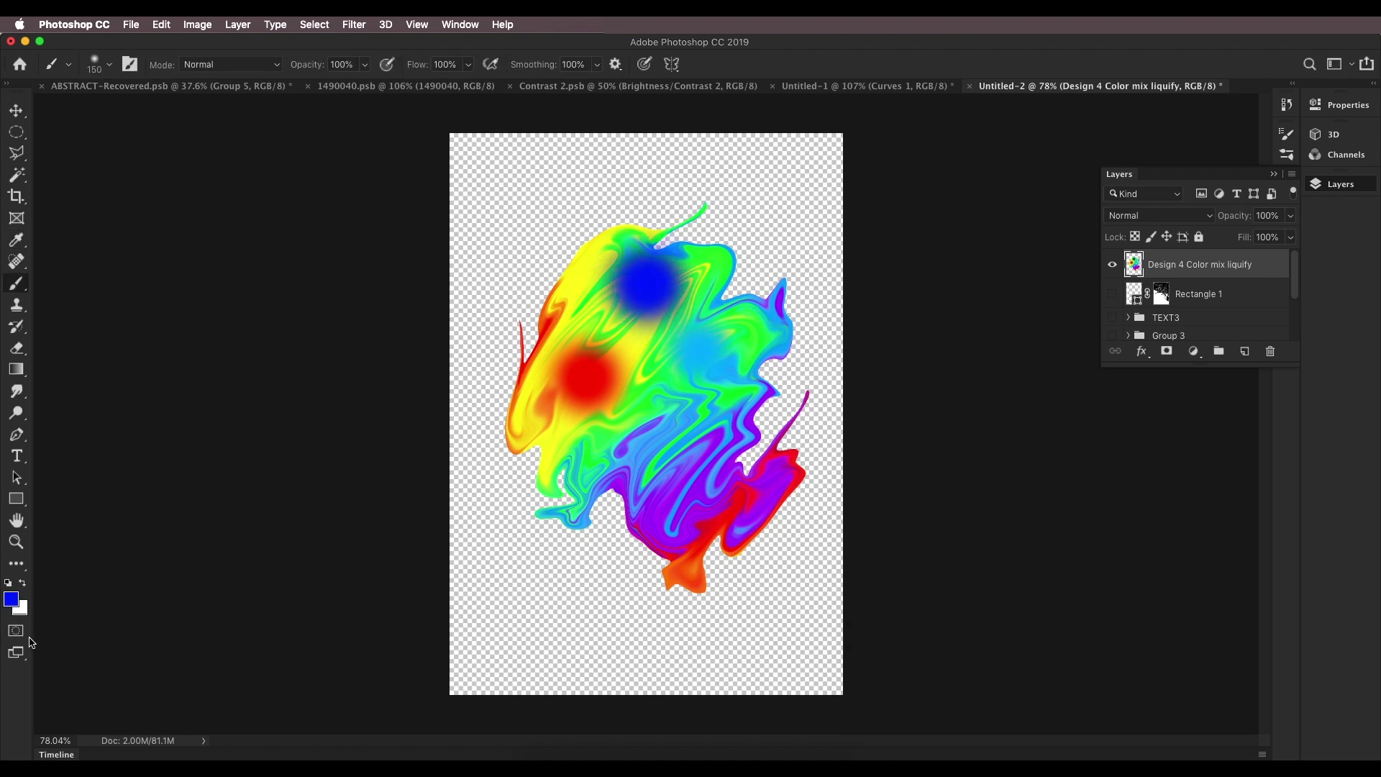
Step: Set the foreground colour to green #36ff00 and dab a soft spot on the lower purple area of the blob
{"action": "left_click", "coordinate": [12, 604]}
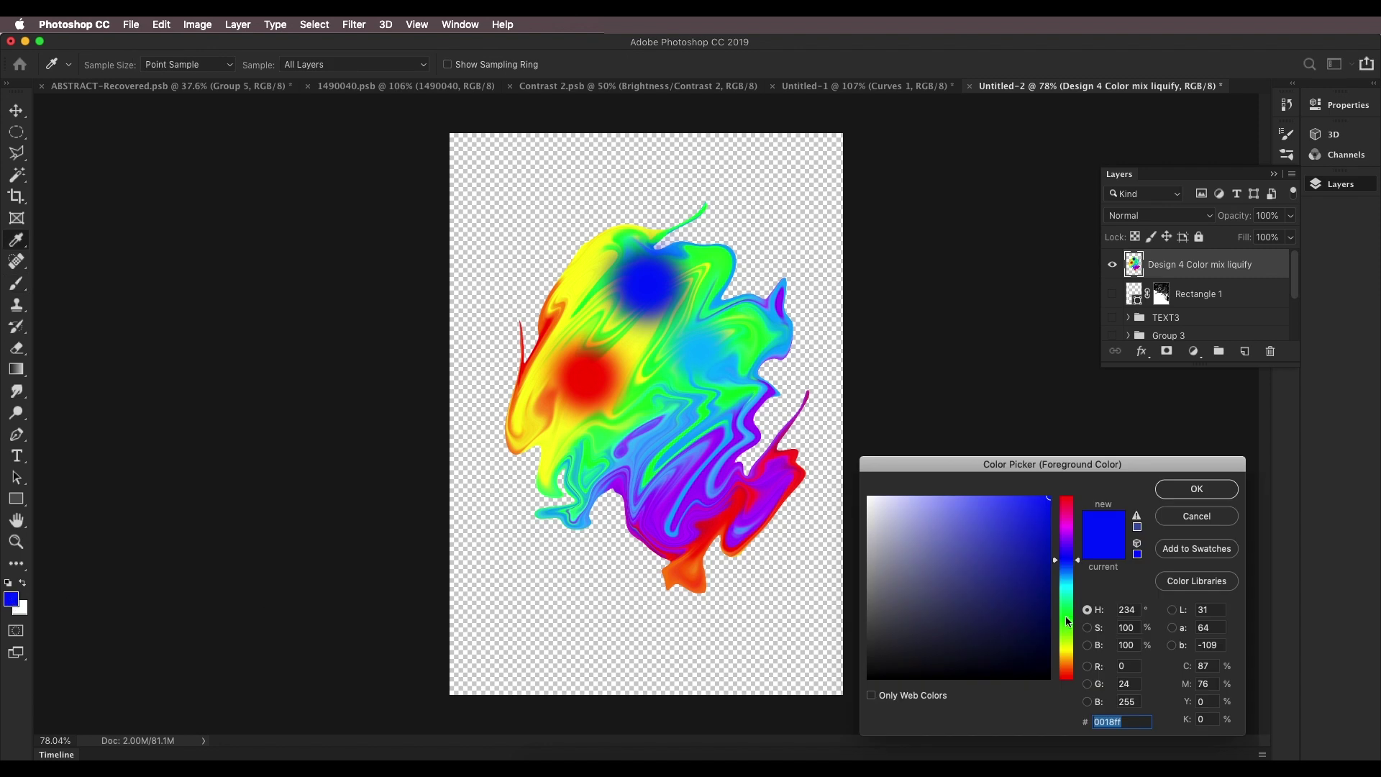
{"action": "left_click_drag", "start_coordinate": [1068, 621], "coordinate": [1067, 627]}
{"action": "left_click", "coordinate": [1168, 489]}
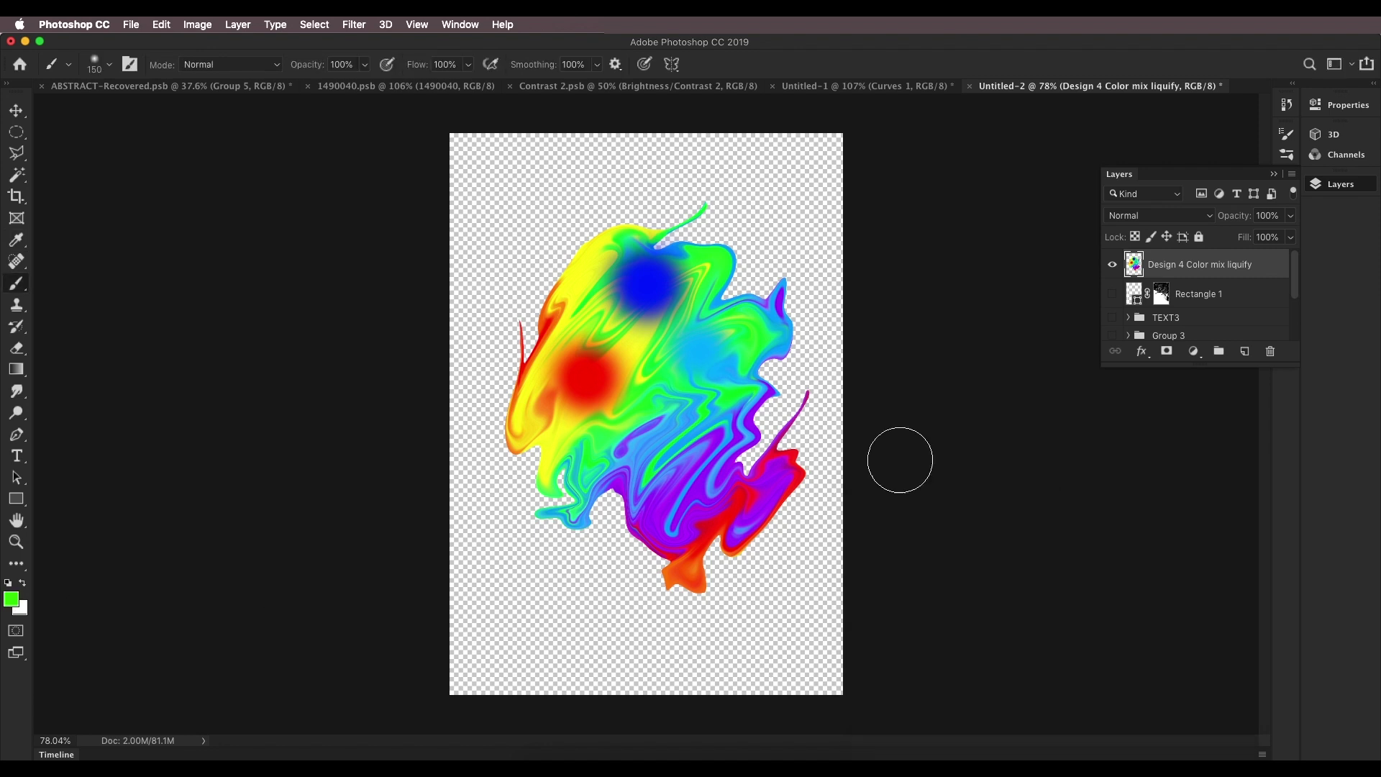
{"action": "left_click", "coordinate": [719, 459]}
Step: Set the foreground colour to orange #ff9000 and paint a soft spot below the red spot on the blob
{"action": "left_click", "coordinate": [16, 602]}
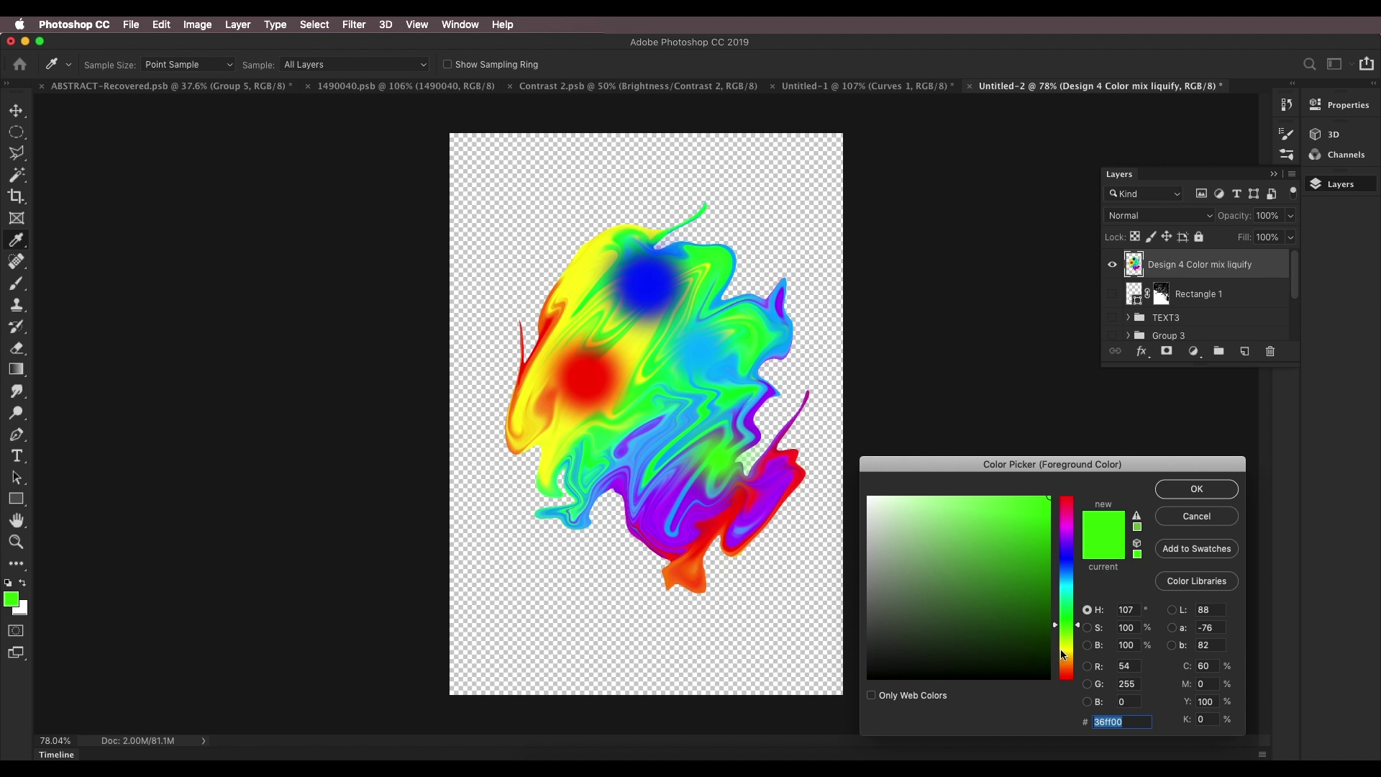
{"action": "left_click_drag", "start_coordinate": [1063, 655], "coordinate": [1071, 664]}
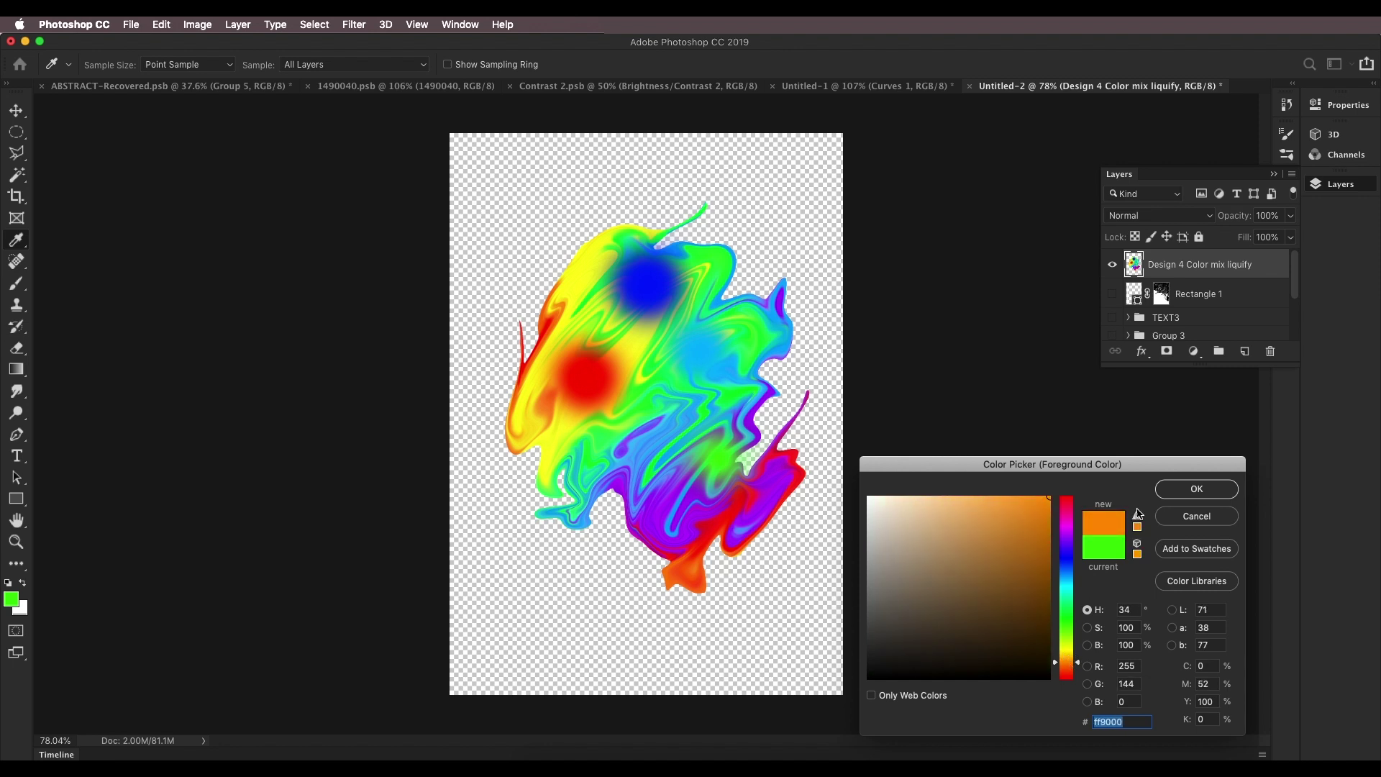
{"action": "left_click", "coordinate": [1172, 489]}
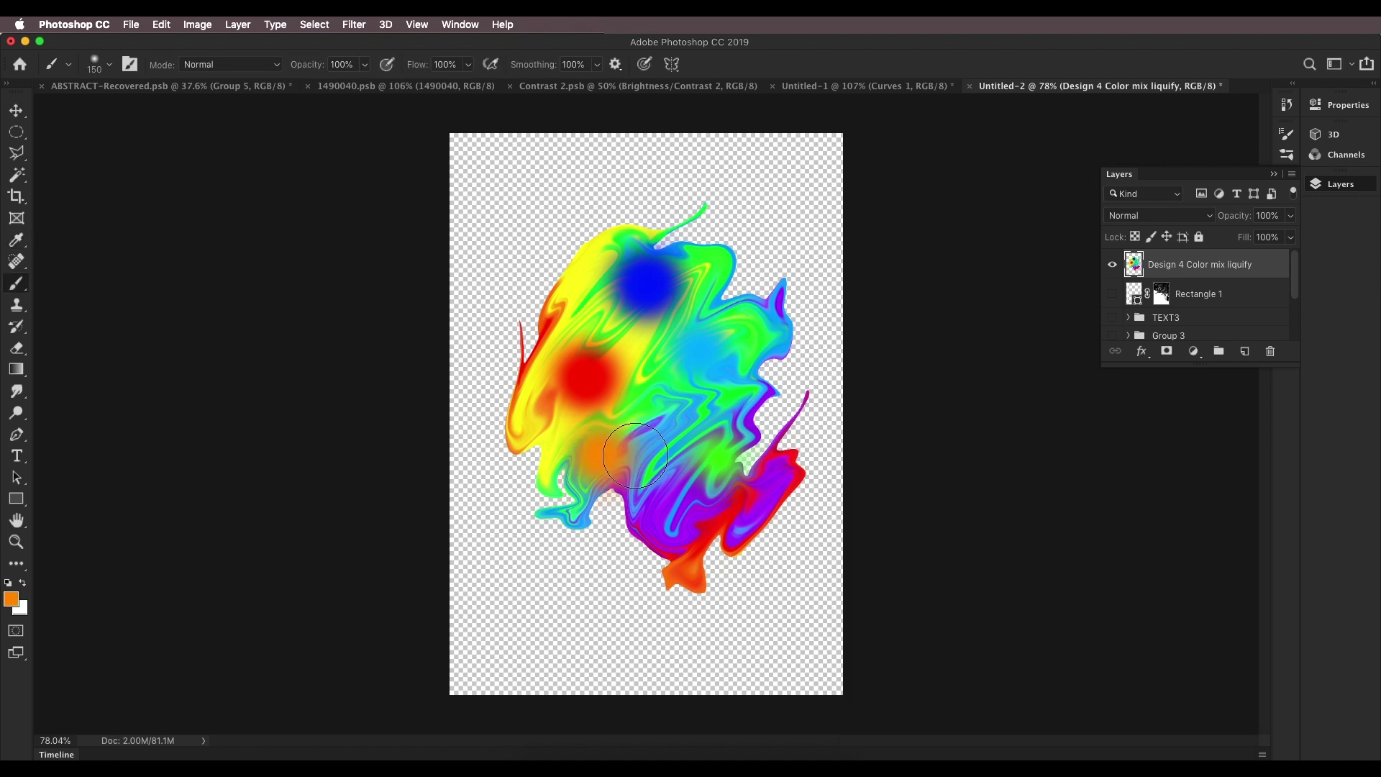
{"action": "left_click", "coordinate": [616, 468]}
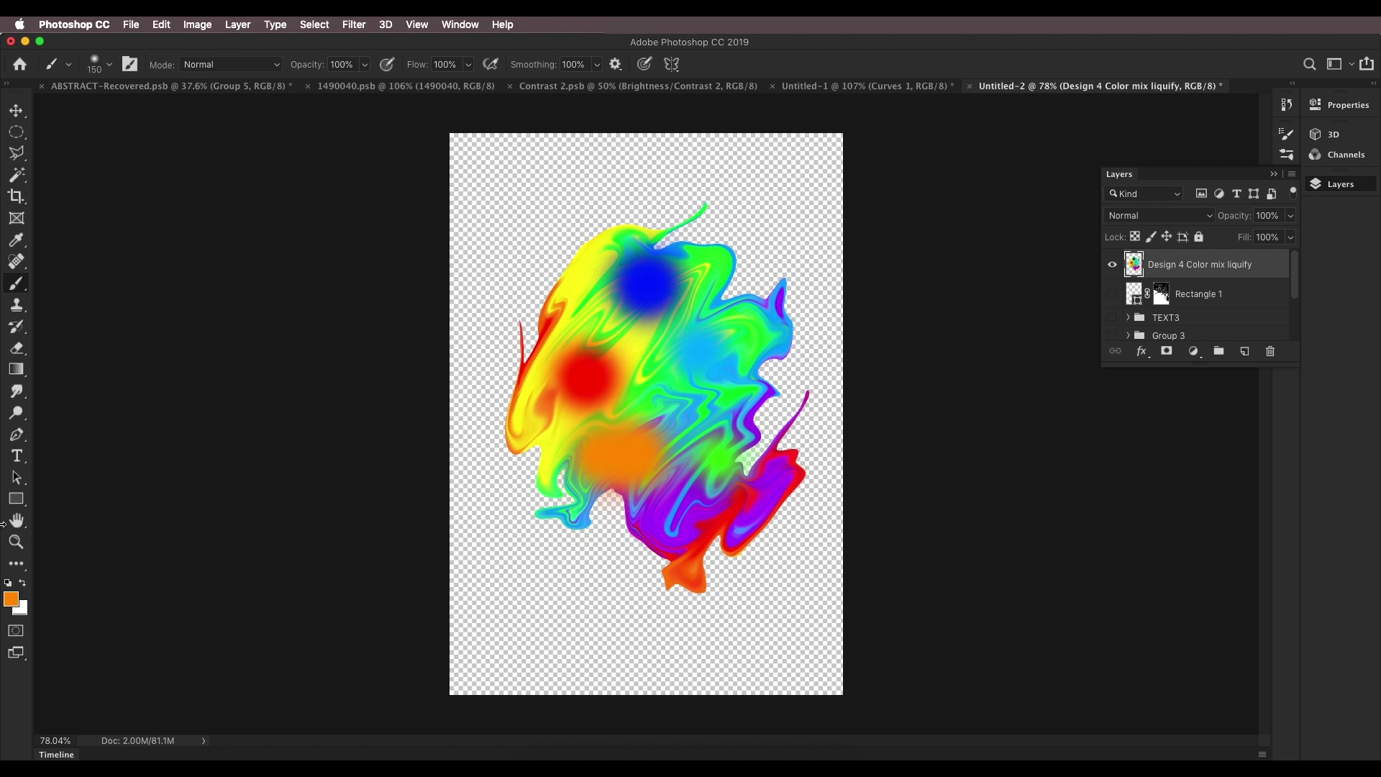
Step: Set the foreground colour to cyan #00fff0 and paint a soft spot over the light blue area of the blob
{"action": "left_click", "coordinate": [10, 602]}
{"action": "left_click", "coordinate": [1073, 590]}
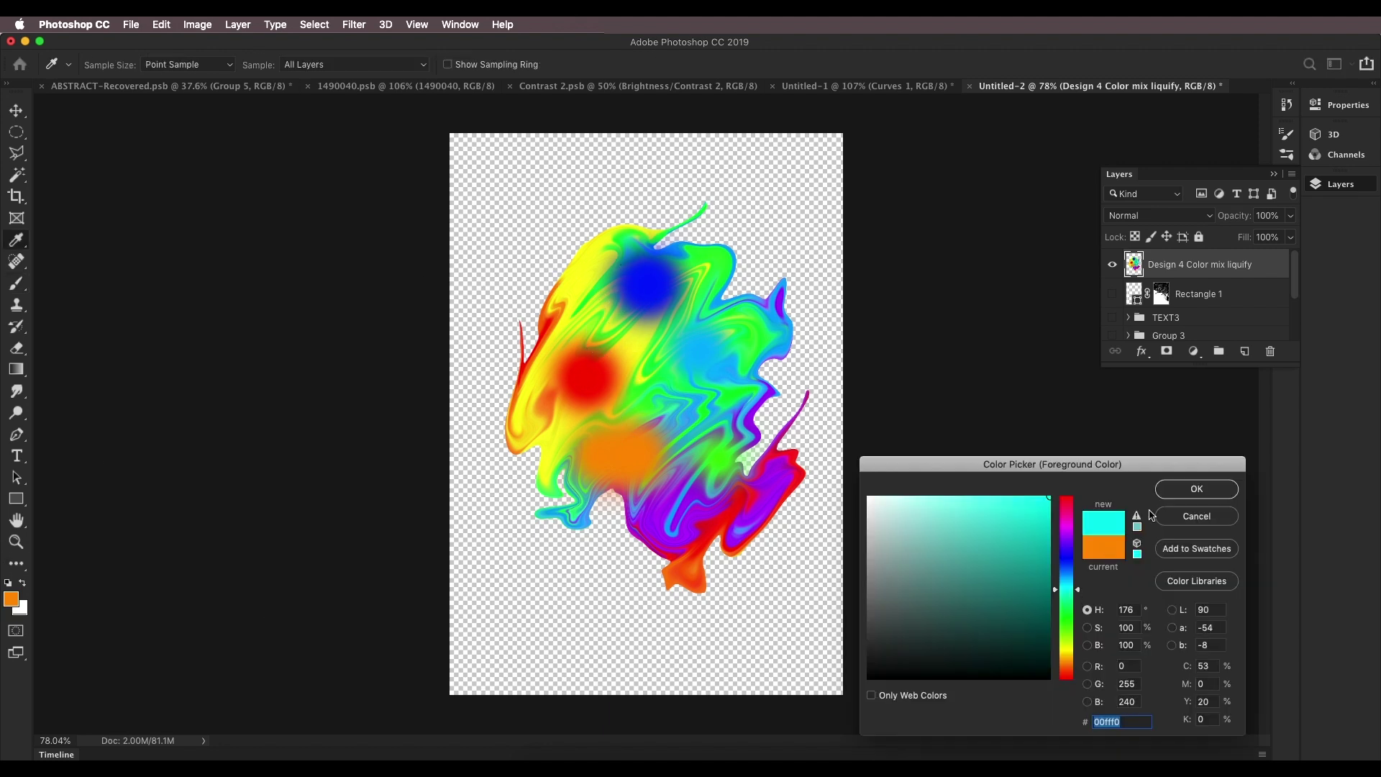
{"action": "left_click", "coordinate": [1174, 490]}
{"action": "left_click", "coordinate": [709, 355]}
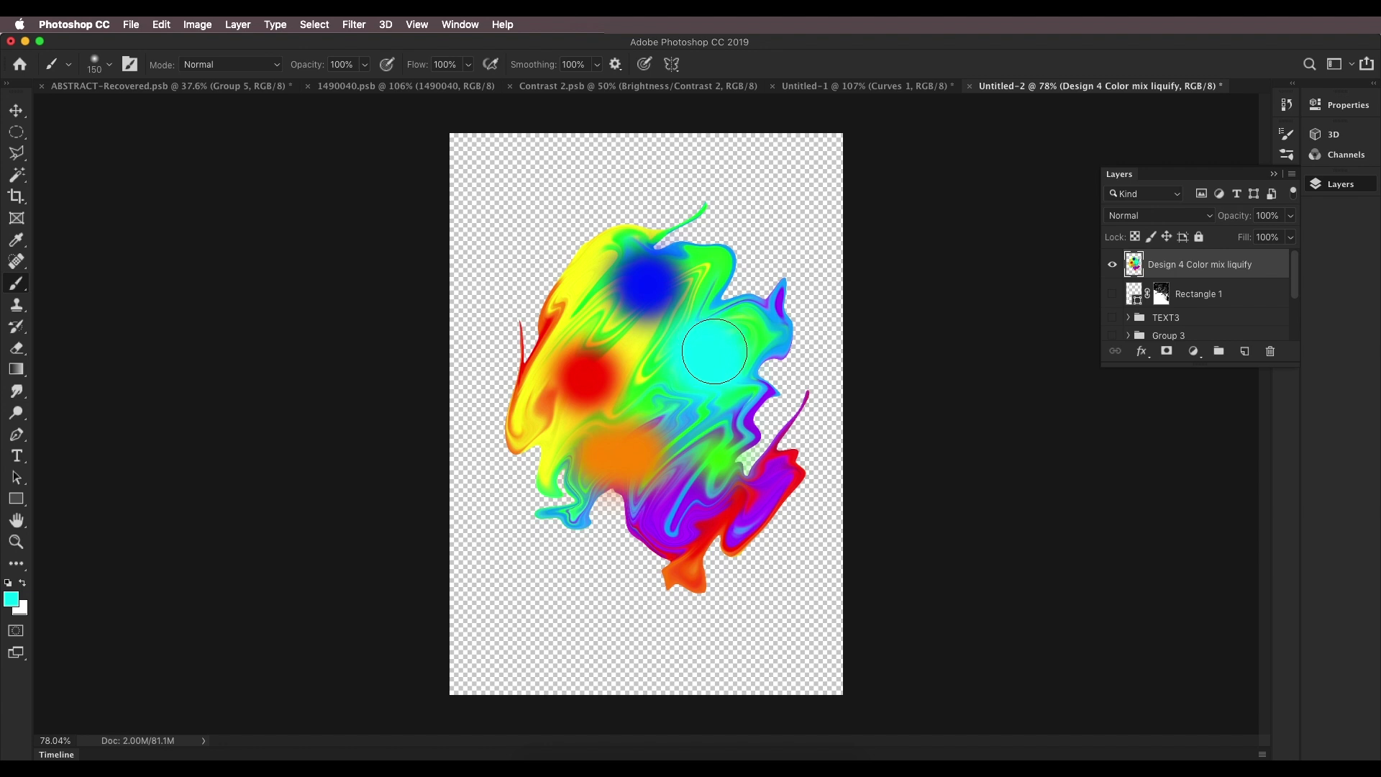
Step: Open the colour blob layer in the Liquify filter and smear the painted spots into swirls with a size 100 brush
{"action": "left_click", "coordinate": [20, 115]}
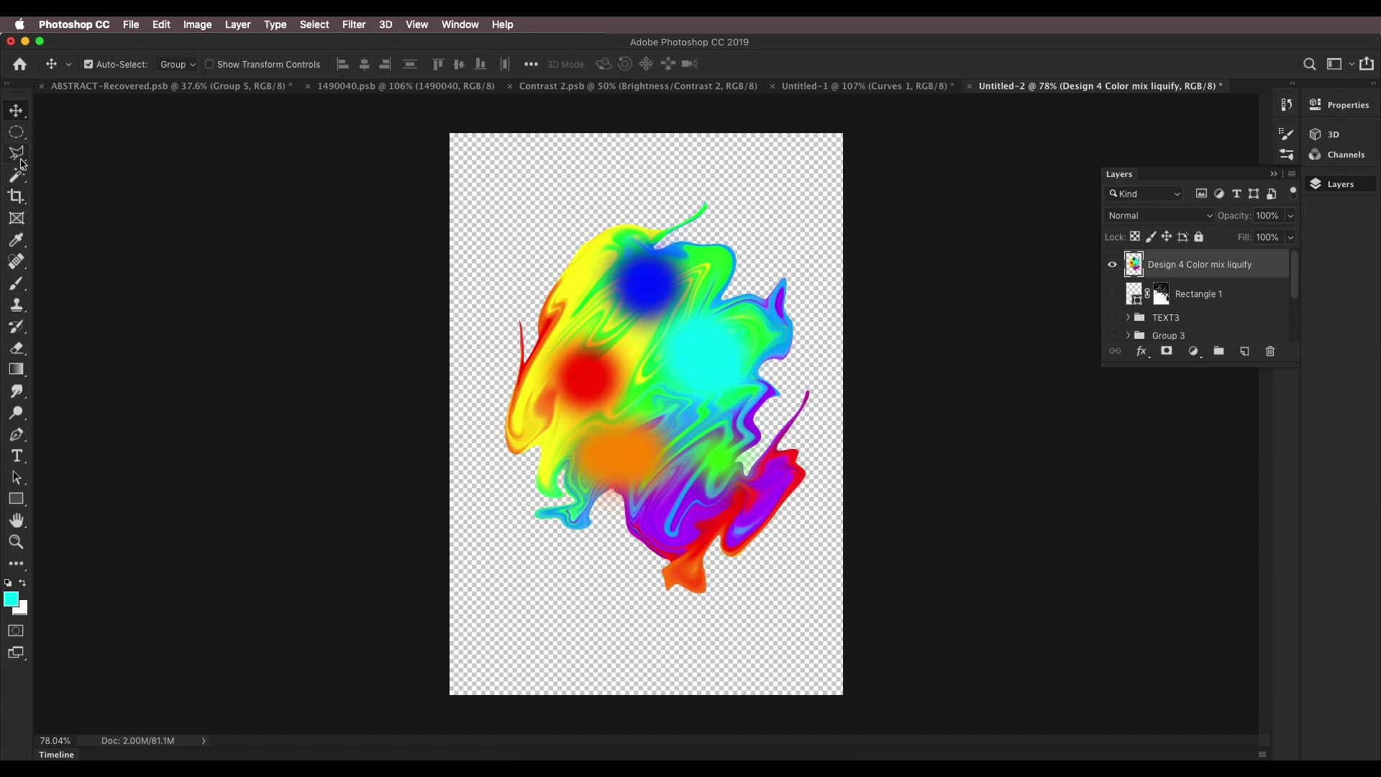
{"action": "left_click", "coordinate": [347, 24]}
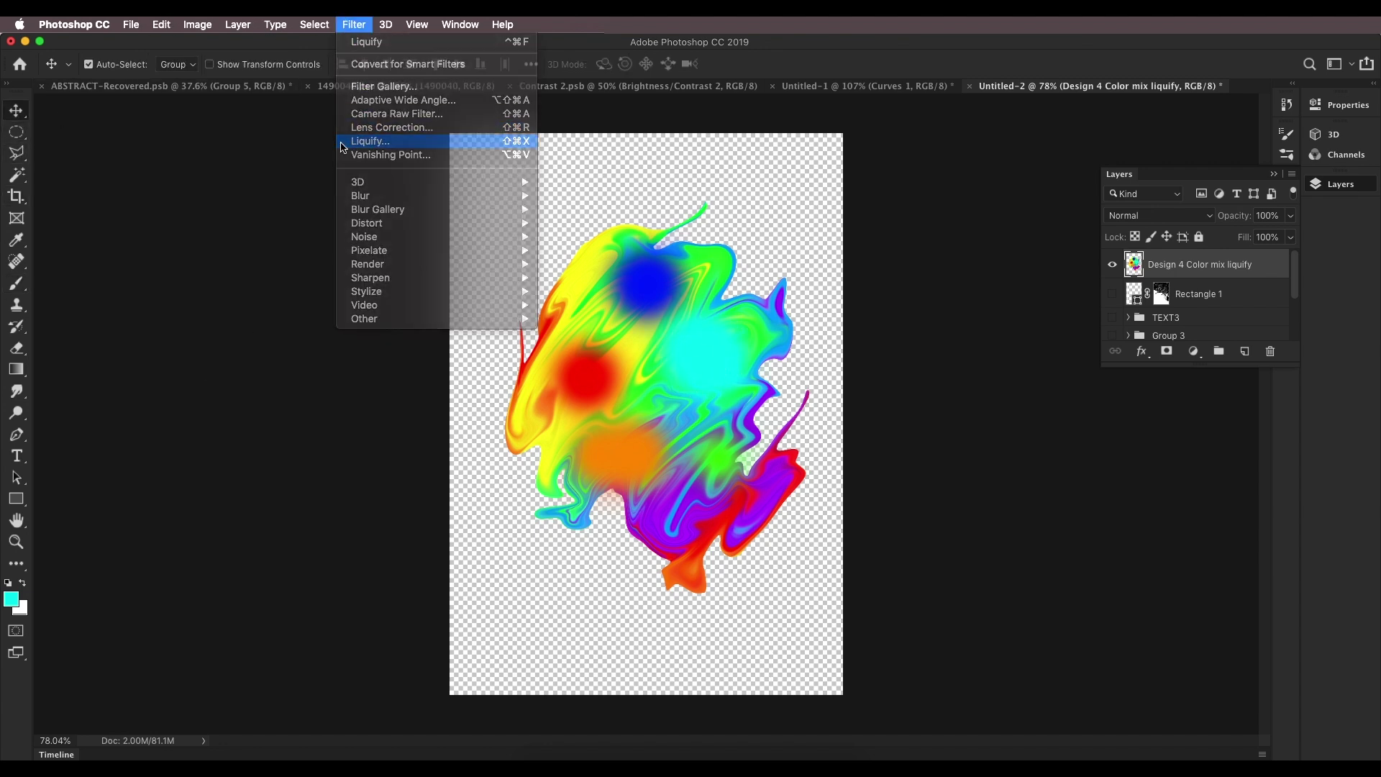
{"action": "left_click", "coordinate": [376, 142]}
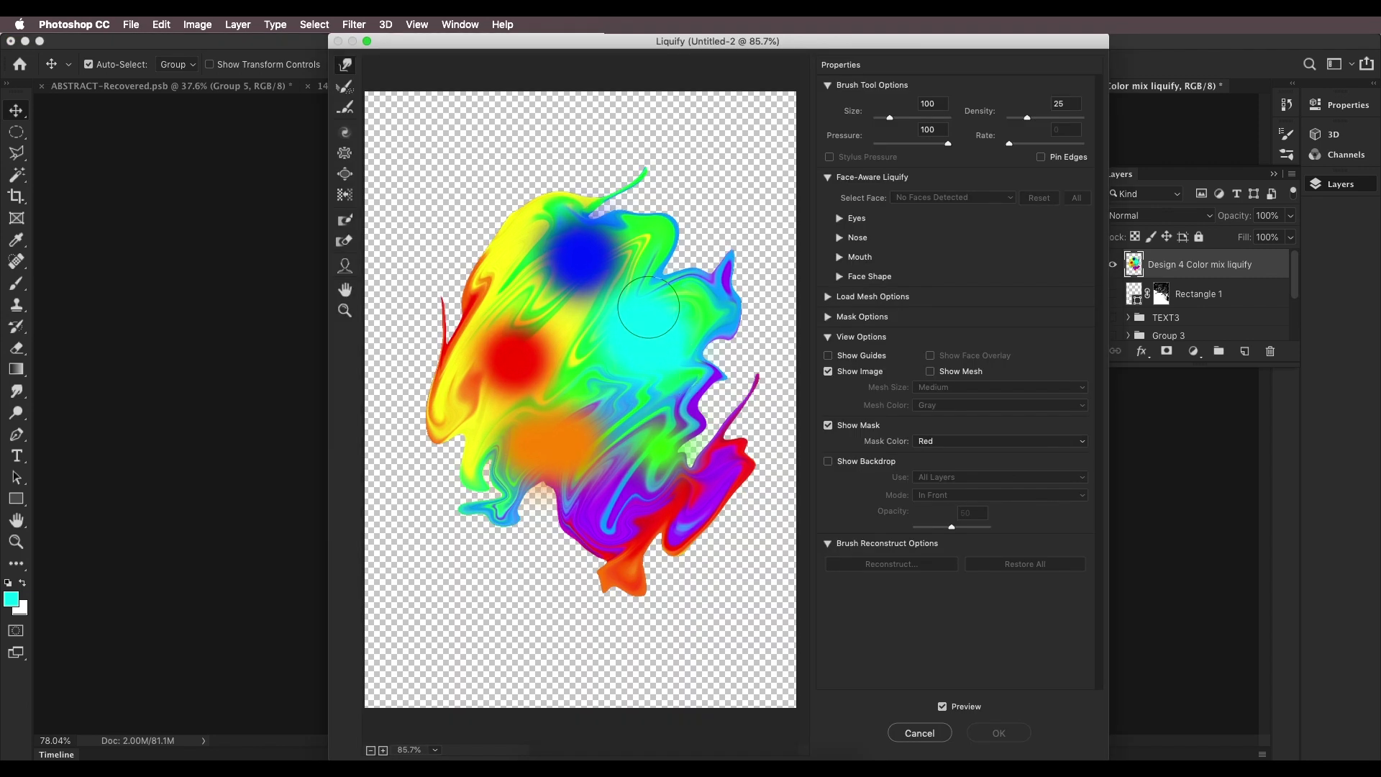
{"action": "mouse_move", "coordinate": [604, 414]}
{"action": "left_mouse_down"}
{"action": "mouse_move", "coordinate": [565, 352]}
{"action": "mouse_move", "coordinate": [582, 394]}
{"action": "mouse_move", "coordinate": [570, 371]}
{"action": "mouse_move", "coordinate": [635, 327]}
{"action": "mouse_move", "coordinate": [570, 259]}
{"action": "mouse_move", "coordinate": [541, 253]}
{"action": "mouse_move", "coordinate": [547, 426]}
{"action": "mouse_move", "coordinate": [571, 497]}
{"action": "mouse_move", "coordinate": [547, 538]}
{"action": "mouse_move", "coordinate": [638, 436]}
{"action": "mouse_move", "coordinate": [678, 261]}
{"action": "mouse_move", "coordinate": [572, 292]}
{"action": "mouse_move", "coordinate": [625, 293]}
{"action": "mouse_move", "coordinate": [671, 325]}
{"action": "mouse_move", "coordinate": [673, 268]}
{"action": "mouse_move", "coordinate": [593, 257]}
{"action": "mouse_move", "coordinate": [637, 238]}
{"action": "mouse_move", "coordinate": [617, 219]}
{"action": "mouse_move", "coordinate": [563, 228]}
{"action": "left_mouse_up"}
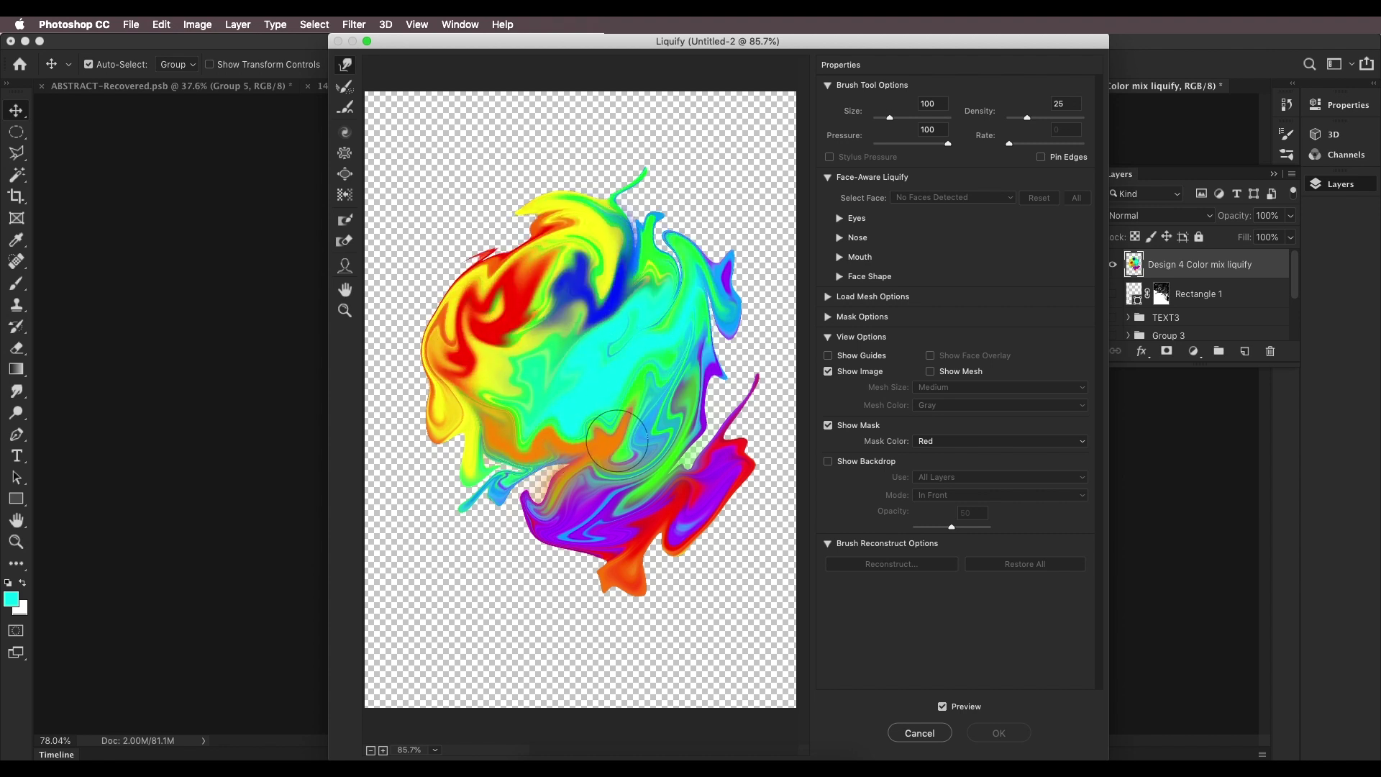
{"action": "mouse_move", "coordinate": [617, 440]}
{"action": "left_mouse_down"}
{"action": "mouse_move", "coordinate": [506, 511]}
{"action": "mouse_move", "coordinate": [427, 532]}
{"action": "left_mouse_up"}
{"action": "mouse_move", "coordinate": [569, 480]}
{"action": "left_mouse_down"}
{"action": "mouse_move", "coordinate": [616, 450]}
{"action": "mouse_move", "coordinate": [659, 366]}
{"action": "left_mouse_up"}
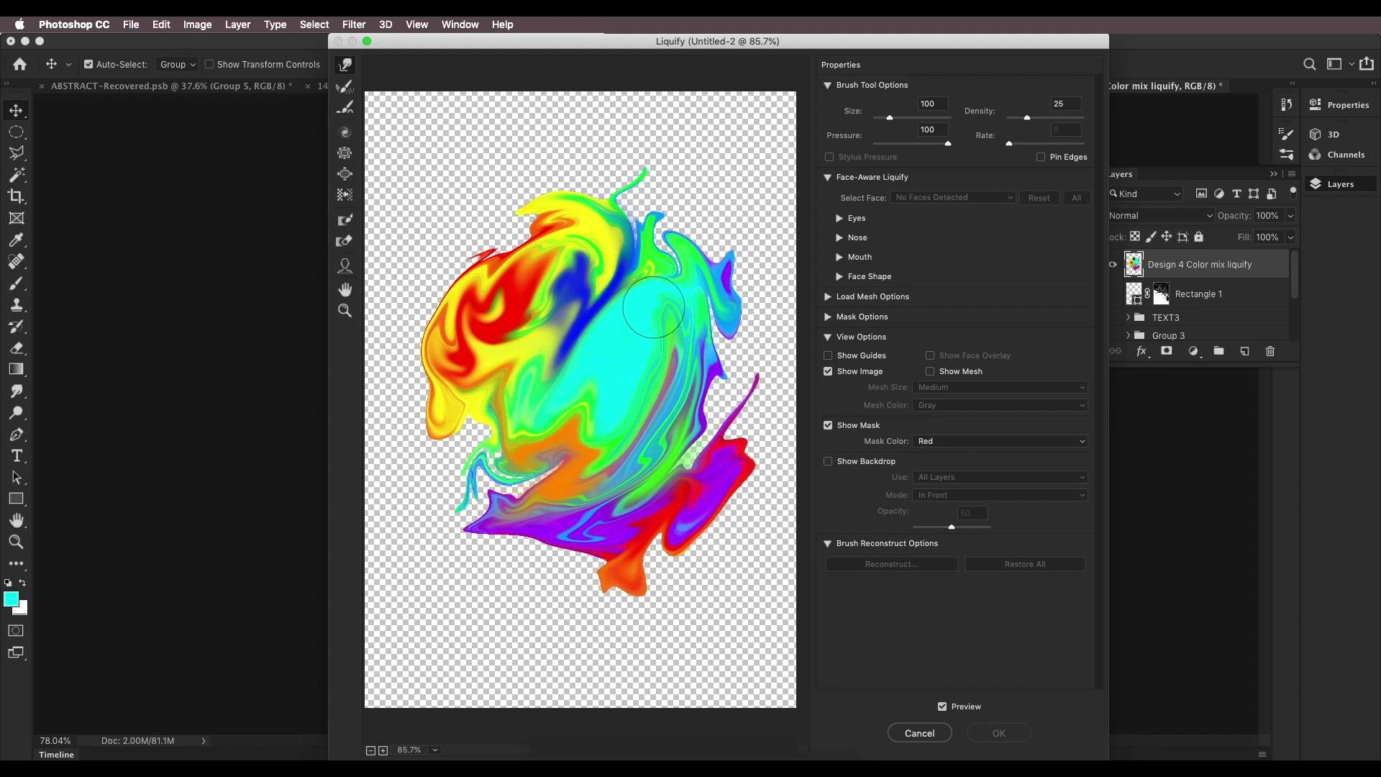
{"action": "mouse_move", "coordinate": [653, 307]}
{"action": "left_mouse_down"}
{"action": "mouse_move", "coordinate": [681, 318]}
{"action": "mouse_move", "coordinate": [713, 400]}
{"action": "mouse_move", "coordinate": [564, 379]}
{"action": "mouse_move", "coordinate": [634, 370]}
{"action": "mouse_move", "coordinate": [693, 315]}
{"action": "mouse_move", "coordinate": [688, 236]}
{"action": "mouse_move", "coordinate": [661, 317]}
{"action": "mouse_move", "coordinate": [655, 271]}
{"action": "mouse_move", "coordinate": [655, 294]}
{"action": "mouse_move", "coordinate": [561, 438]}
{"action": "mouse_move", "coordinate": [692, 367]}
{"action": "mouse_move", "coordinate": [667, 348]}
{"action": "mouse_move", "coordinate": [618, 377]}
{"action": "mouse_move", "coordinate": [579, 526]}
{"action": "mouse_move", "coordinate": [476, 529]}
{"action": "mouse_move", "coordinate": [392, 512]}
{"action": "mouse_move", "coordinate": [444, 432]}
{"action": "mouse_move", "coordinate": [527, 470]}
{"action": "mouse_move", "coordinate": [639, 449]}
{"action": "mouse_move", "coordinate": [520, 430]}
{"action": "mouse_move", "coordinate": [491, 451]}
{"action": "mouse_move", "coordinate": [717, 329]}
{"action": "mouse_move", "coordinate": [773, 239]}
{"action": "mouse_move", "coordinate": [713, 173]}
{"action": "mouse_move", "coordinate": [649, 203]}
{"action": "mouse_move", "coordinate": [538, 209]}
{"action": "mouse_move", "coordinate": [502, 276]}
{"action": "mouse_move", "coordinate": [502, 467]}
{"action": "mouse_move", "coordinate": [533, 504]}
{"action": "mouse_move", "coordinate": [665, 478]}
{"action": "mouse_move", "coordinate": [673, 552]}
{"action": "mouse_move", "coordinate": [738, 396]}
{"action": "mouse_move", "coordinate": [699, 295]}
{"action": "mouse_move", "coordinate": [600, 244]}
{"action": "mouse_move", "coordinate": [560, 279]}
{"action": "mouse_move", "coordinate": [423, 502]}
{"action": "mouse_move", "coordinate": [492, 436]}
{"action": "mouse_move", "coordinate": [623, 536]}
{"action": "mouse_move", "coordinate": [697, 322]}
{"action": "mouse_move", "coordinate": [681, 440]}
{"action": "mouse_move", "coordinate": [602, 454]}
{"action": "mouse_move", "coordinate": [618, 366]}
{"action": "mouse_move", "coordinate": [571, 543]}
{"action": "mouse_move", "coordinate": [508, 532]}
{"action": "mouse_move", "coordinate": [594, 622]}
{"action": "mouse_move", "coordinate": [693, 389]}
{"action": "mouse_move", "coordinate": [637, 356]}
{"action": "left_mouse_up"}
{"action": "mouse_move", "coordinate": [711, 433]}
{"action": "left_mouse_down"}
{"action": "mouse_move", "coordinate": [557, 421]}
{"action": "mouse_move", "coordinate": [473, 497]}
{"action": "mouse_move", "coordinate": [642, 335]}
{"action": "mouse_move", "coordinate": [670, 264]}
{"action": "mouse_move", "coordinate": [569, 189]}
{"action": "mouse_move", "coordinate": [502, 254]}
{"action": "mouse_move", "coordinate": [507, 216]}
{"action": "left_mouse_up"}
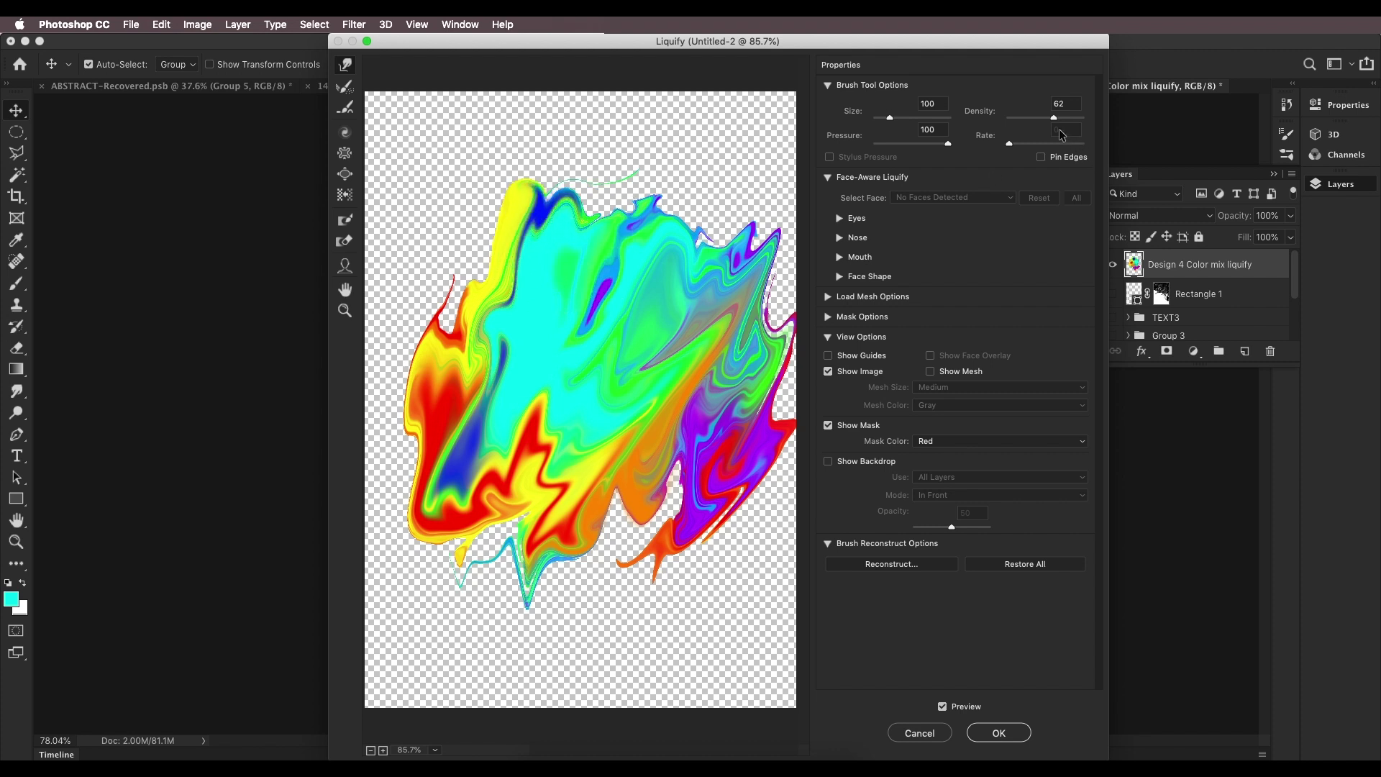
Step: Raise the Liquify brush density to 82, enlarge the brush to 300 and push the blob into a more compact rounded shape
{"action": "mouse_move", "coordinate": [752, 245]}
{"action": "left_mouse_down"}
{"action": "mouse_move", "coordinate": [687, 234]}
{"action": "mouse_move", "coordinate": [622, 291]}
{"action": "mouse_move", "coordinate": [583, 283]}
{"action": "left_mouse_up"}
{"action": "key", "text": "bracketright"}
{"action": "key", "text": "bracketright"}
{"action": "key", "text": "bracketright"}
{"action": "key", "text": "bracketright"}
{"action": "key", "text": "bracketright"}
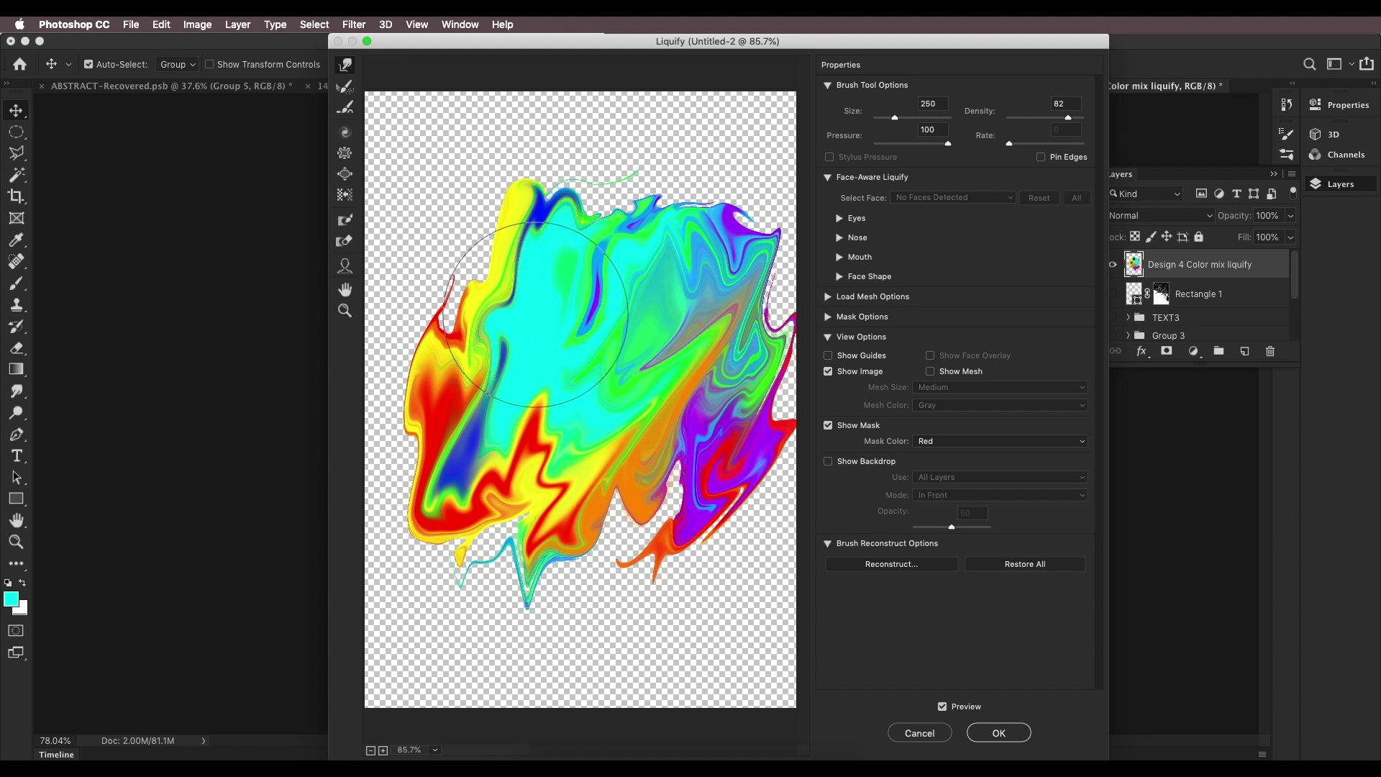
{"action": "mouse_move", "coordinate": [558, 335]}
{"action": "left_mouse_down"}
{"action": "mouse_move", "coordinate": [522, 293]}
{"action": "mouse_move", "coordinate": [513, 366]}
{"action": "mouse_move", "coordinate": [455, 441]}
{"action": "mouse_move", "coordinate": [455, 552]}
{"action": "mouse_move", "coordinate": [487, 608]}
{"action": "mouse_move", "coordinate": [545, 615]}
{"action": "mouse_move", "coordinate": [623, 597]}
{"action": "mouse_move", "coordinate": [640, 488]}
{"action": "mouse_move", "coordinate": [663, 448]}
{"action": "mouse_move", "coordinate": [801, 368]}
{"action": "mouse_move", "coordinate": [766, 403]}
{"action": "mouse_move", "coordinate": [744, 420]}
{"action": "mouse_move", "coordinate": [777, 359]}
{"action": "left_mouse_up"}
{"action": "scroll", "coordinate": [776, 334], "scroll_direction": "down", "scroll_amount": 1}
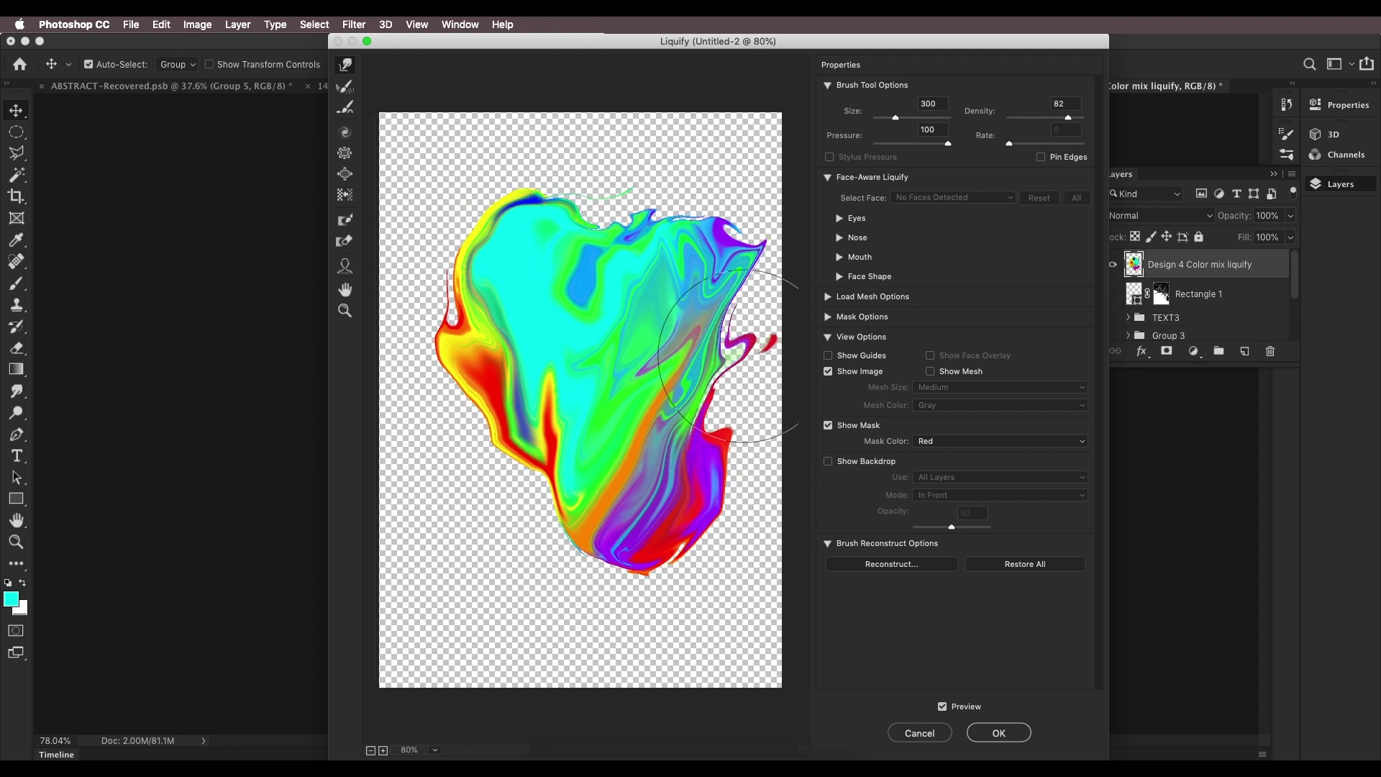
{"action": "mouse_move", "coordinate": [748, 228]}
{"action": "left_mouse_down"}
{"action": "mouse_move", "coordinate": [651, 309]}
{"action": "mouse_move", "coordinate": [693, 388]}
{"action": "mouse_move", "coordinate": [509, 430]}
{"action": "mouse_move", "coordinate": [596, 282]}
{"action": "left_mouse_up"}
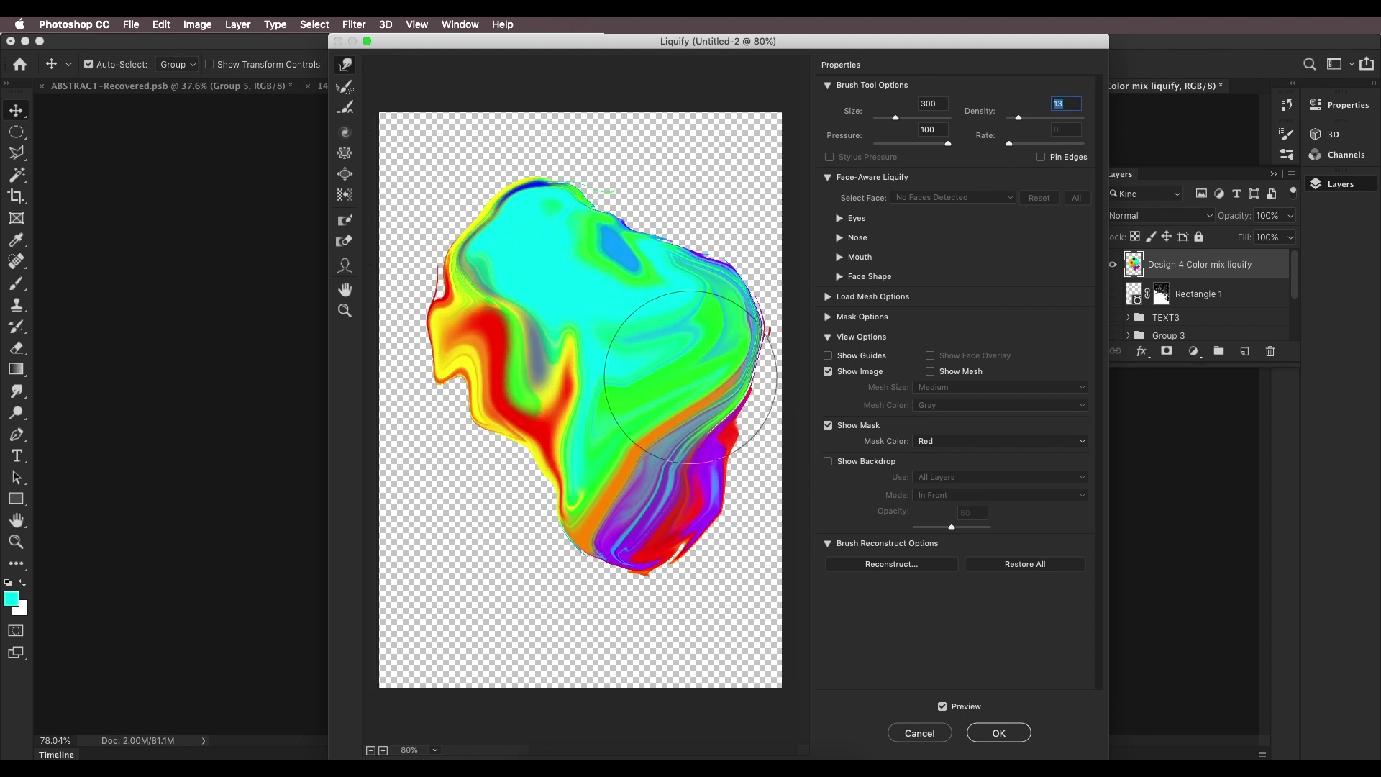
Step: Reduce the Liquify brush to size 125 with density 88 and warp finer swirls through the middle of the blob
{"action": "key", "text": "bracketleft"}
{"action": "key", "text": "bracketleft"}
{"action": "key", "text": "bracketleft"}
{"action": "key", "text": "bracketleft"}
{"action": "key", "text": "bracketleft"}
{"action": "mouse_move", "coordinate": [691, 377]}
{"action": "left_mouse_down"}
{"action": "mouse_move", "coordinate": [611, 364]}
{"action": "mouse_move", "coordinate": [632, 262]}
{"action": "mouse_move", "coordinate": [614, 446]}
{"action": "mouse_move", "coordinate": [598, 344]}
{"action": "mouse_move", "coordinate": [606, 513]}
{"action": "mouse_move", "coordinate": [662, 457]}
{"action": "mouse_move", "coordinate": [603, 457]}
{"action": "mouse_move", "coordinate": [572, 314]}
{"action": "mouse_move", "coordinate": [529, 285]}
{"action": "mouse_move", "coordinate": [476, 321]}
{"action": "mouse_move", "coordinate": [569, 359]}
{"action": "mouse_move", "coordinate": [594, 395]}
{"action": "mouse_move", "coordinate": [700, 354]}
{"action": "mouse_move", "coordinate": [605, 556]}
{"action": "mouse_move", "coordinate": [612, 311]}
{"action": "mouse_move", "coordinate": [630, 303]}
{"action": "mouse_move", "coordinate": [554, 361]}
{"action": "mouse_move", "coordinate": [726, 302]}
{"action": "left_mouse_up"}
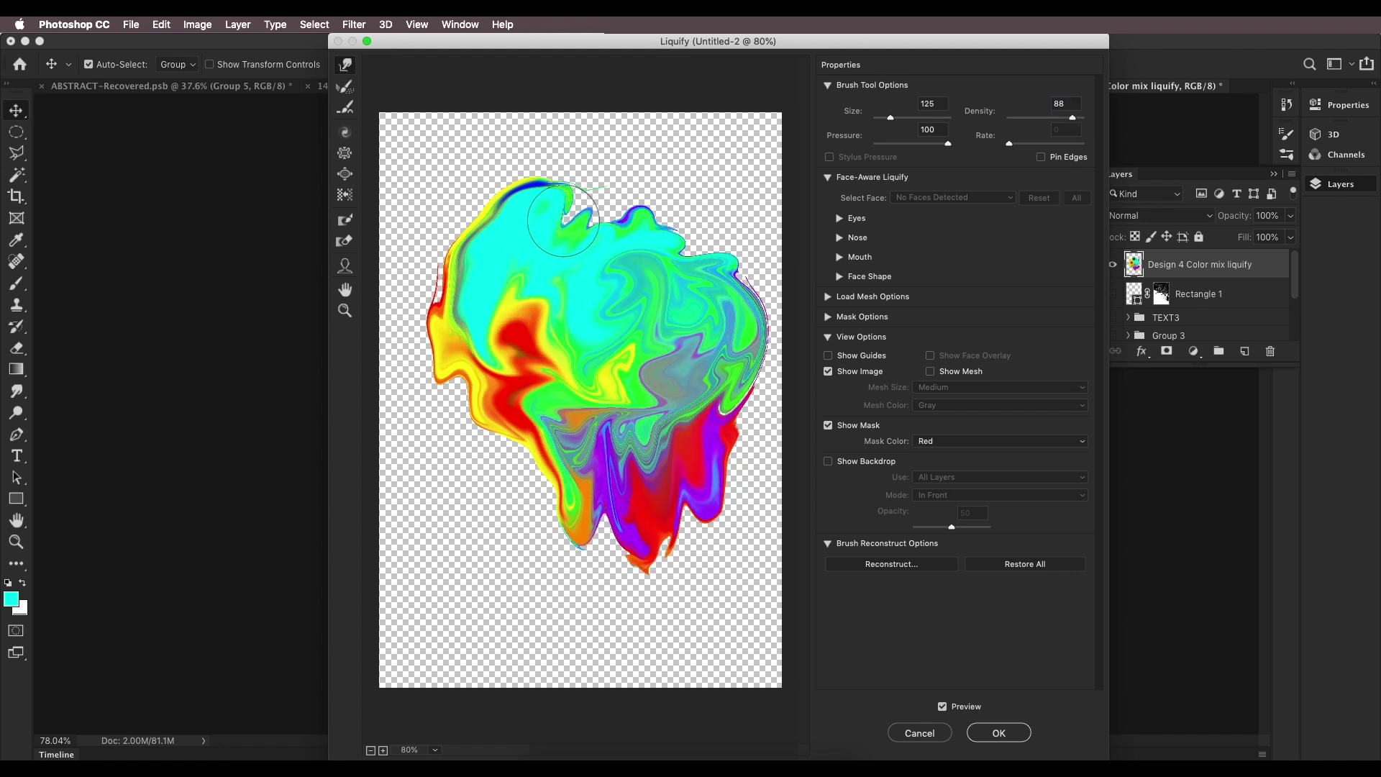
Step: Enlarge the Liquify brush to 250 and pull the blob's colours into long vertical streaks
{"action": "key", "text": "bracketright"}
{"action": "key", "text": "bracketright"}
{"action": "key", "text": "bracketright"}
{"action": "key", "text": "bracketright"}
{"action": "mouse_move", "coordinate": [563, 220]}
{"action": "left_mouse_down"}
{"action": "mouse_move", "coordinate": [671, 209]}
{"action": "mouse_move", "coordinate": [727, 511]}
{"action": "mouse_move", "coordinate": [669, 522]}
{"action": "mouse_move", "coordinate": [608, 395]}
{"action": "mouse_move", "coordinate": [532, 395]}
{"action": "mouse_move", "coordinate": [631, 216]}
{"action": "mouse_move", "coordinate": [545, 407]}
{"action": "mouse_move", "coordinate": [597, 252]}
{"action": "mouse_move", "coordinate": [647, 273]}
{"action": "mouse_move", "coordinate": [640, 561]}
{"action": "left_mouse_up"}
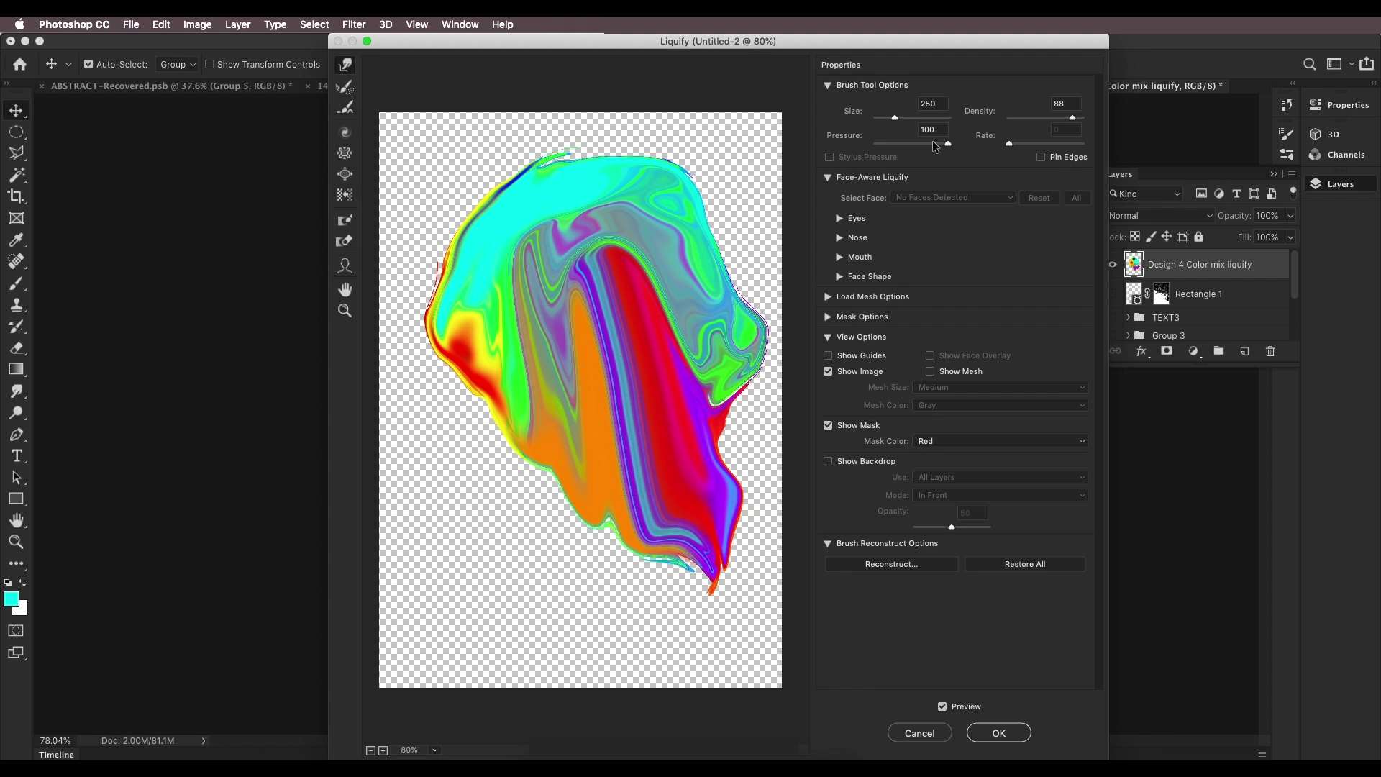
{"action": "mouse_move", "coordinate": [634, 244]}
{"action": "left_mouse_down"}
{"action": "mouse_move", "coordinate": [544, 267]}
{"action": "mouse_move", "coordinate": [533, 349]}
{"action": "mouse_move", "coordinate": [562, 366]}
{"action": "mouse_move", "coordinate": [617, 468]}
{"action": "mouse_move", "coordinate": [678, 258]}
{"action": "mouse_move", "coordinate": [626, 232]}
{"action": "mouse_move", "coordinate": [514, 432]}
{"action": "mouse_move", "coordinate": [625, 530]}
{"action": "mouse_move", "coordinate": [702, 552]}
{"action": "mouse_move", "coordinate": [722, 431]}
{"action": "mouse_move", "coordinate": [710, 442]}
{"action": "mouse_move", "coordinate": [705, 364]}
{"action": "mouse_move", "coordinate": [753, 271]}
{"action": "mouse_move", "coordinate": [672, 289]}
{"action": "mouse_move", "coordinate": [626, 139]}
{"action": "mouse_move", "coordinate": [565, 175]}
{"action": "mouse_move", "coordinate": [403, 331]}
{"action": "mouse_move", "coordinate": [469, 406]}
{"action": "mouse_move", "coordinate": [607, 470]}
{"action": "mouse_move", "coordinate": [558, 480]}
{"action": "mouse_move", "coordinate": [578, 522]}
{"action": "mouse_move", "coordinate": [618, 483]}
{"action": "left_mouse_up"}
Step: Set the Liquify brush to size 150 and density 100, swirl the streaks into smaller curls and apply the filter
{"action": "left_click", "coordinate": [1028, 118]}
{"action": "key", "text": "["}
{"action": "mouse_move", "coordinate": [600, 553]}
{"action": "left_mouse_down"}
{"action": "mouse_move", "coordinate": [498, 481]}
{"action": "mouse_move", "coordinate": [509, 401]}
{"action": "mouse_move", "coordinate": [449, 326]}
{"action": "mouse_move", "coordinate": [463, 214]}
{"action": "mouse_move", "coordinate": [703, 198]}
{"action": "mouse_move", "coordinate": [733, 287]}
{"action": "mouse_move", "coordinate": [765, 239]}
{"action": "mouse_move", "coordinate": [756, 512]}
{"action": "mouse_move", "coordinate": [730, 563]}
{"action": "mouse_move", "coordinate": [706, 574]}
{"action": "mouse_move", "coordinate": [716, 591]}
{"action": "mouse_move", "coordinate": [704, 563]}
{"action": "mouse_move", "coordinate": [721, 568]}
{"action": "mouse_move", "coordinate": [690, 533]}
{"action": "mouse_move", "coordinate": [665, 545]}
{"action": "mouse_move", "coordinate": [645, 507]}
{"action": "mouse_move", "coordinate": [626, 507]}
{"action": "mouse_move", "coordinate": [663, 522]}
{"action": "left_mouse_up"}
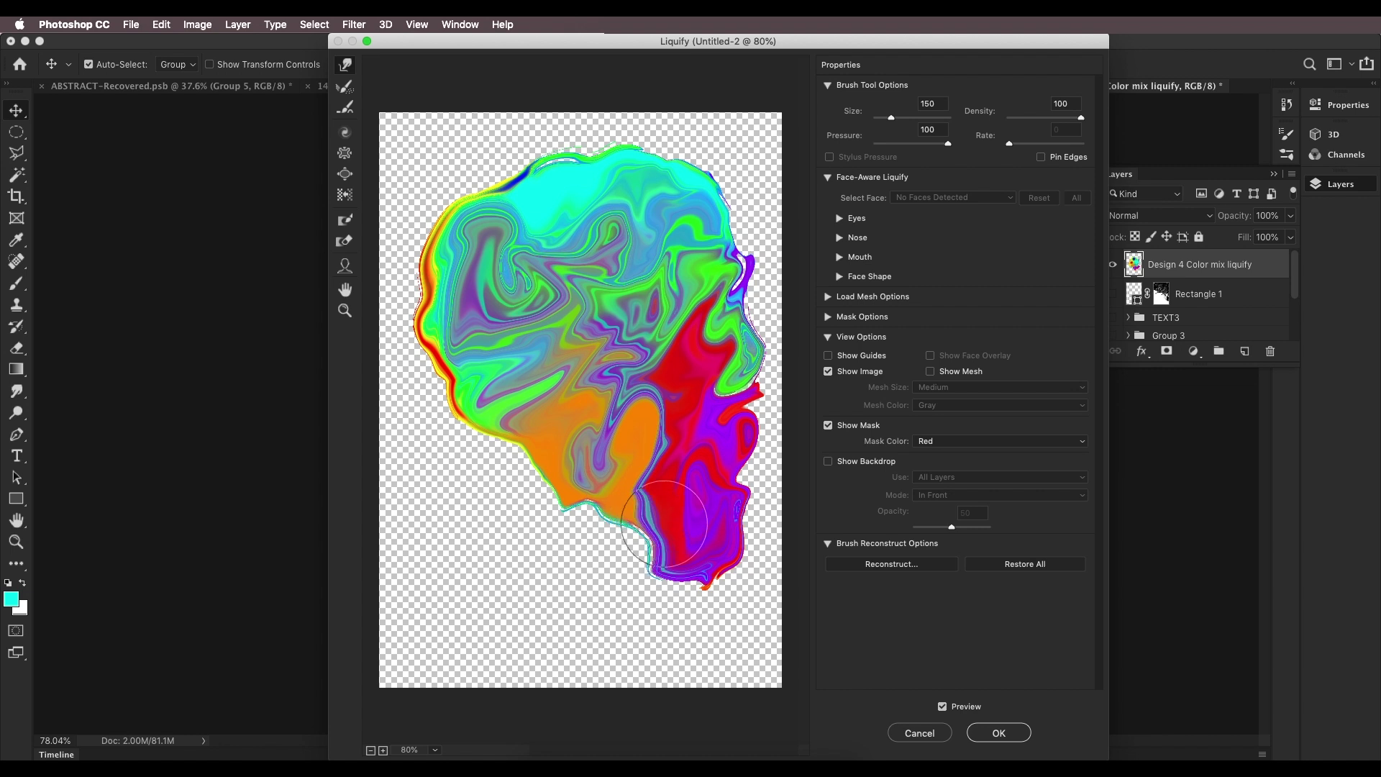
{"action": "left_click", "coordinate": [987, 731]}
Step: Switch to the ABSTRACT-Recovered document and show TEXT 4, Group 6 and E.1 to examine the finished yellow poster designs
{"action": "left_click", "coordinate": [193, 84]}
{"action": "scroll", "coordinate": [638, 417], "scroll_direction": "down", "scroll_amount": 3}
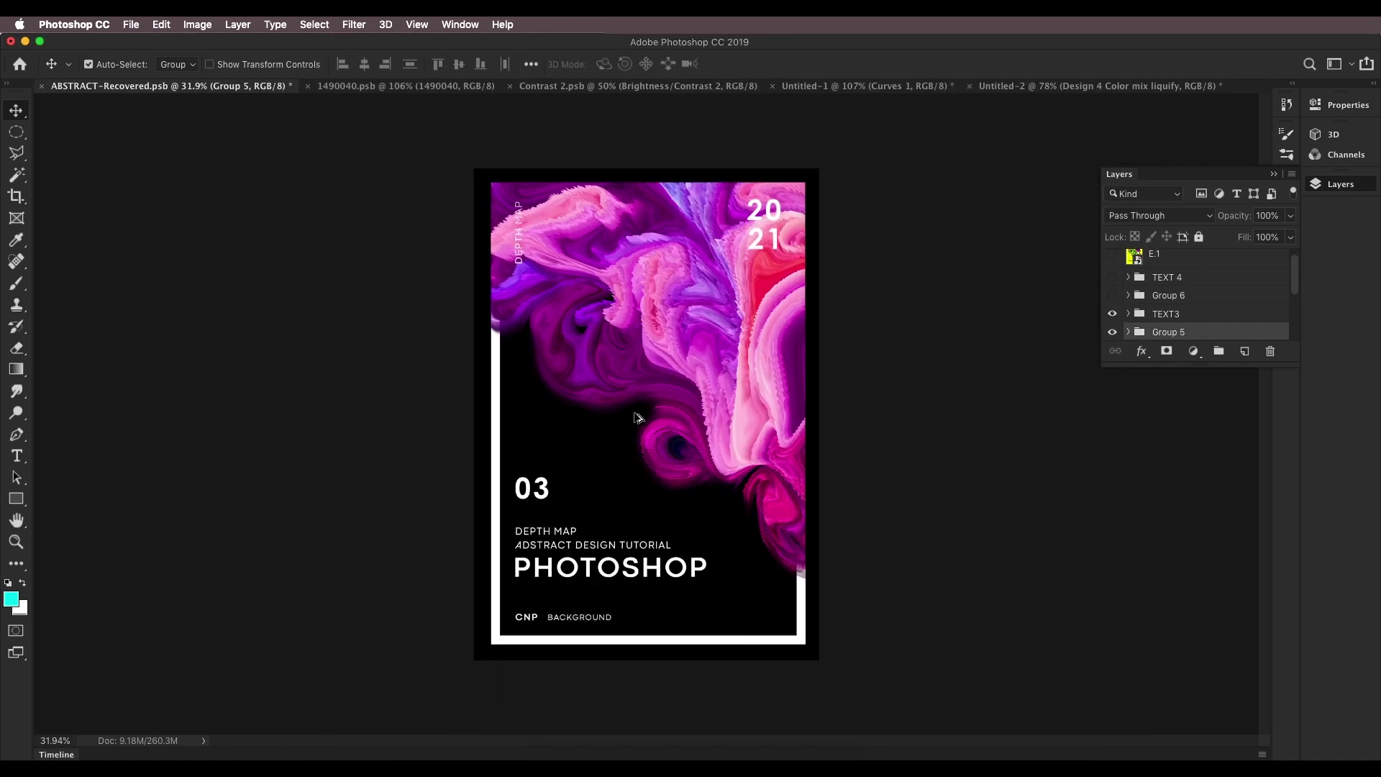
{"action": "scroll", "coordinate": [637, 416], "scroll_direction": "up", "scroll_amount": 8}
{"action": "left_click", "coordinate": [1112, 277]}
{"action": "scroll", "coordinate": [709, 364], "scroll_direction": "down", "scroll_amount": 3}
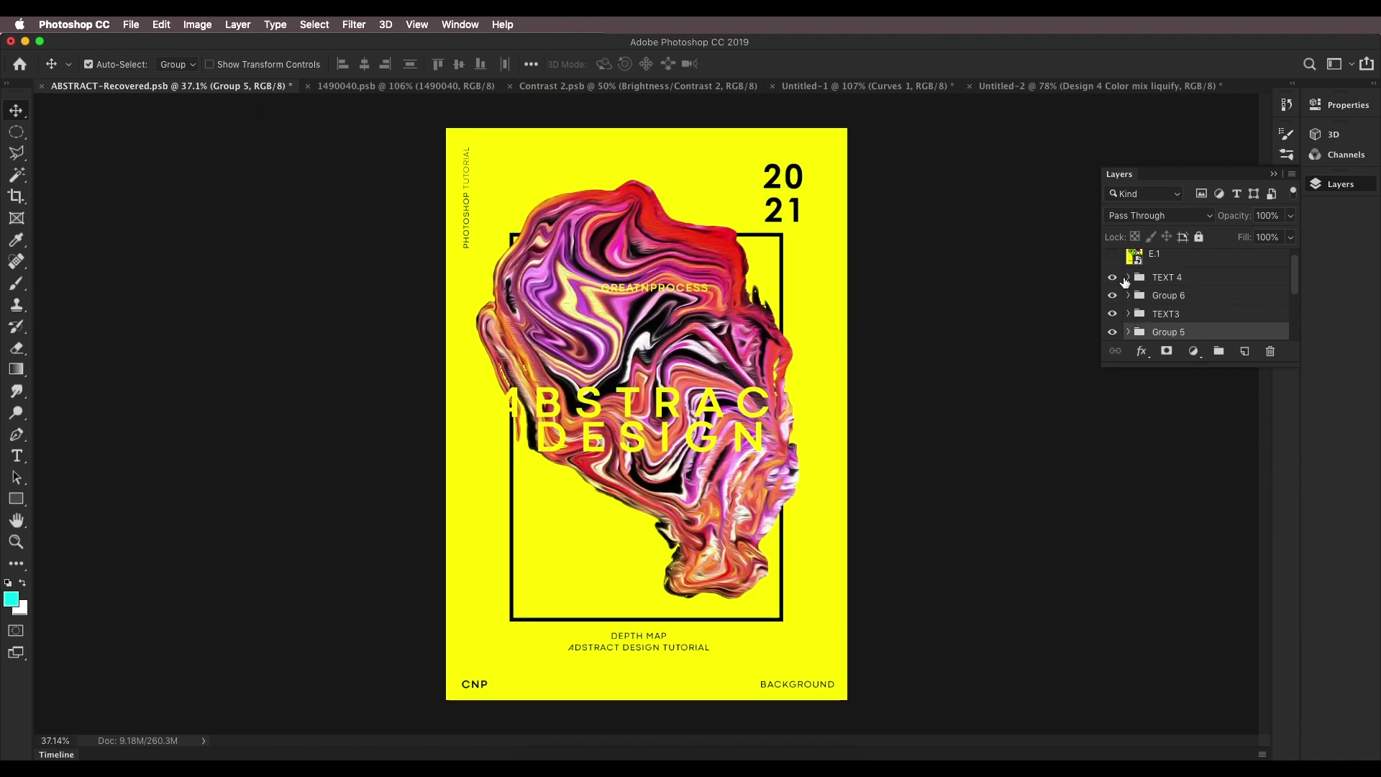
{"action": "left_click", "coordinate": [1112, 254]}
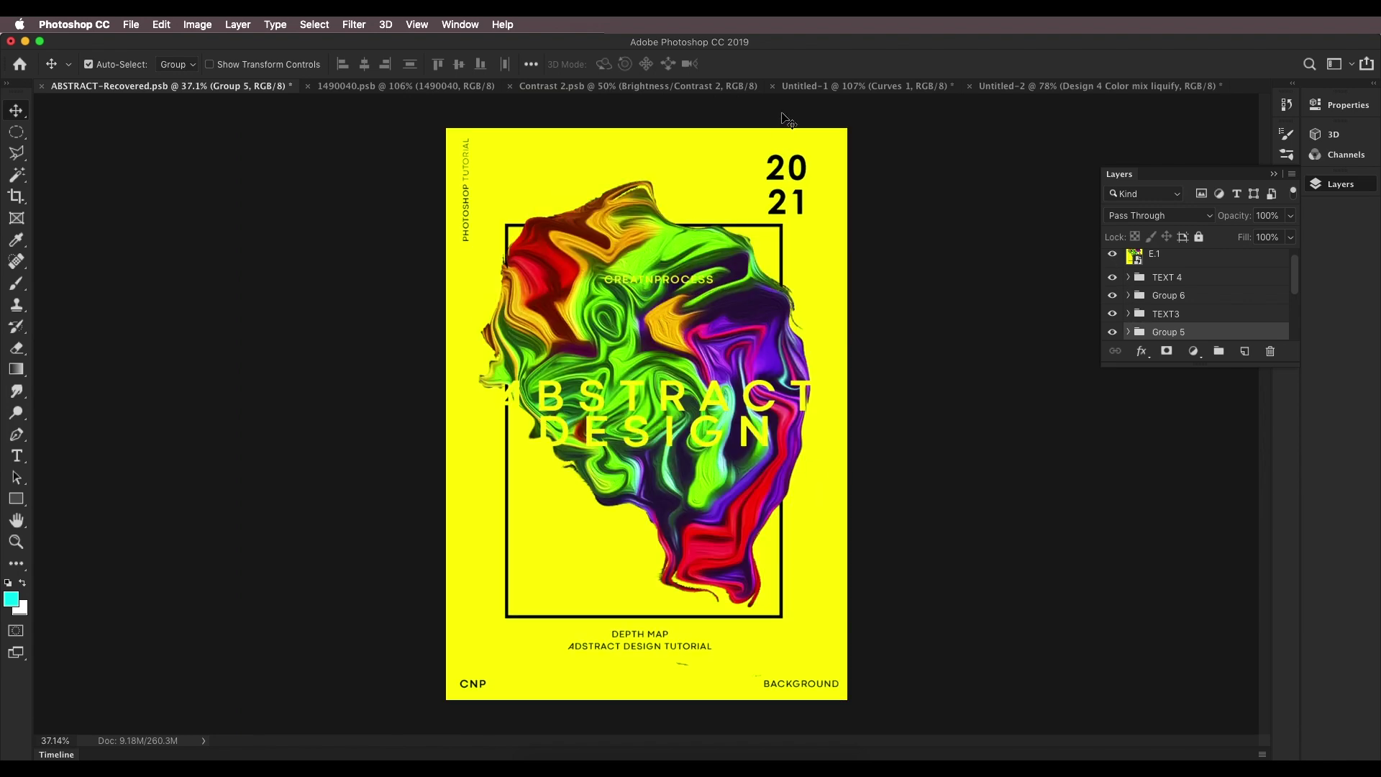
Step: Return to the Untitled-2 document, reshape the blob's outline and swirls in Liquify with a size 150 brush, and apply the filter
{"action": "left_click", "coordinate": [1062, 87]}
{"action": "scroll", "coordinate": [732, 323], "scroll_direction": "down", "scroll_amount": 1}
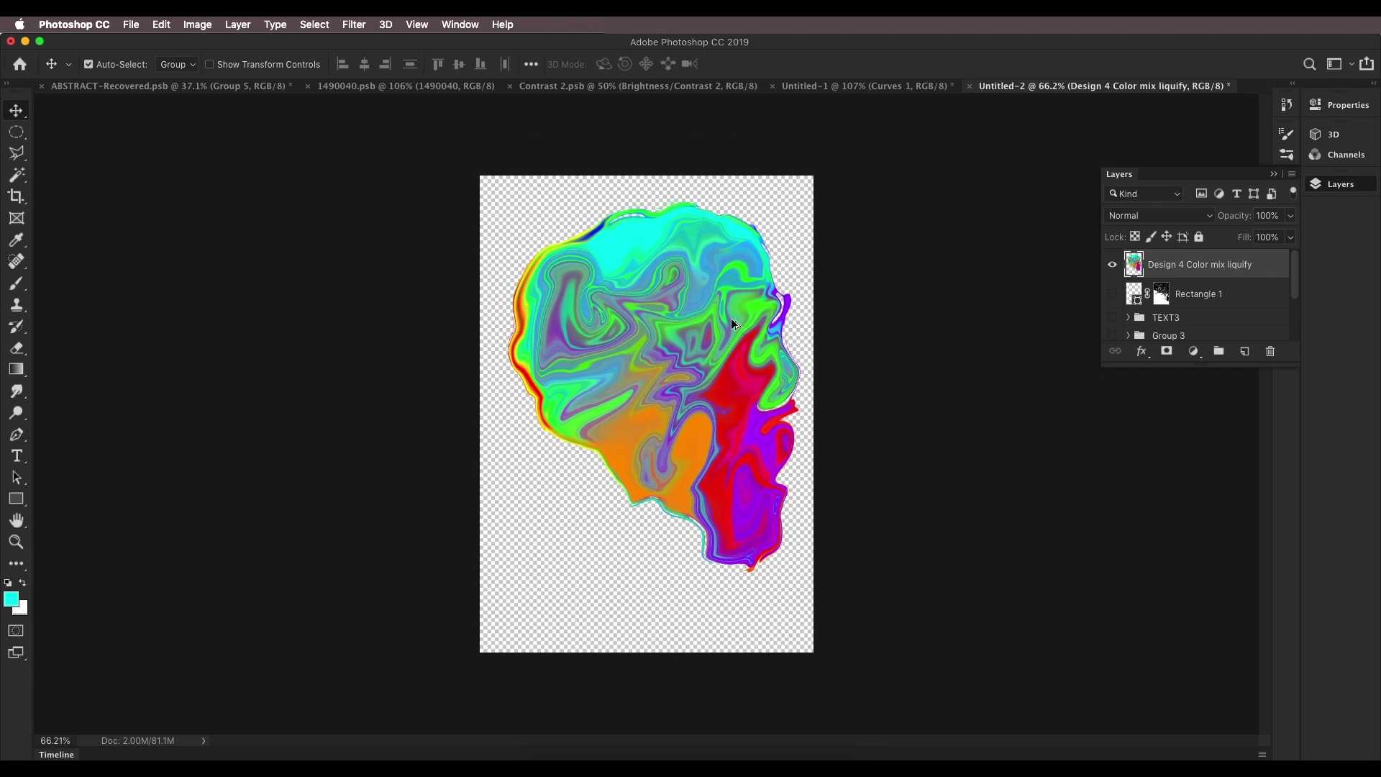
{"action": "scroll", "coordinate": [732, 323], "scroll_direction": "up", "scroll_amount": 1}
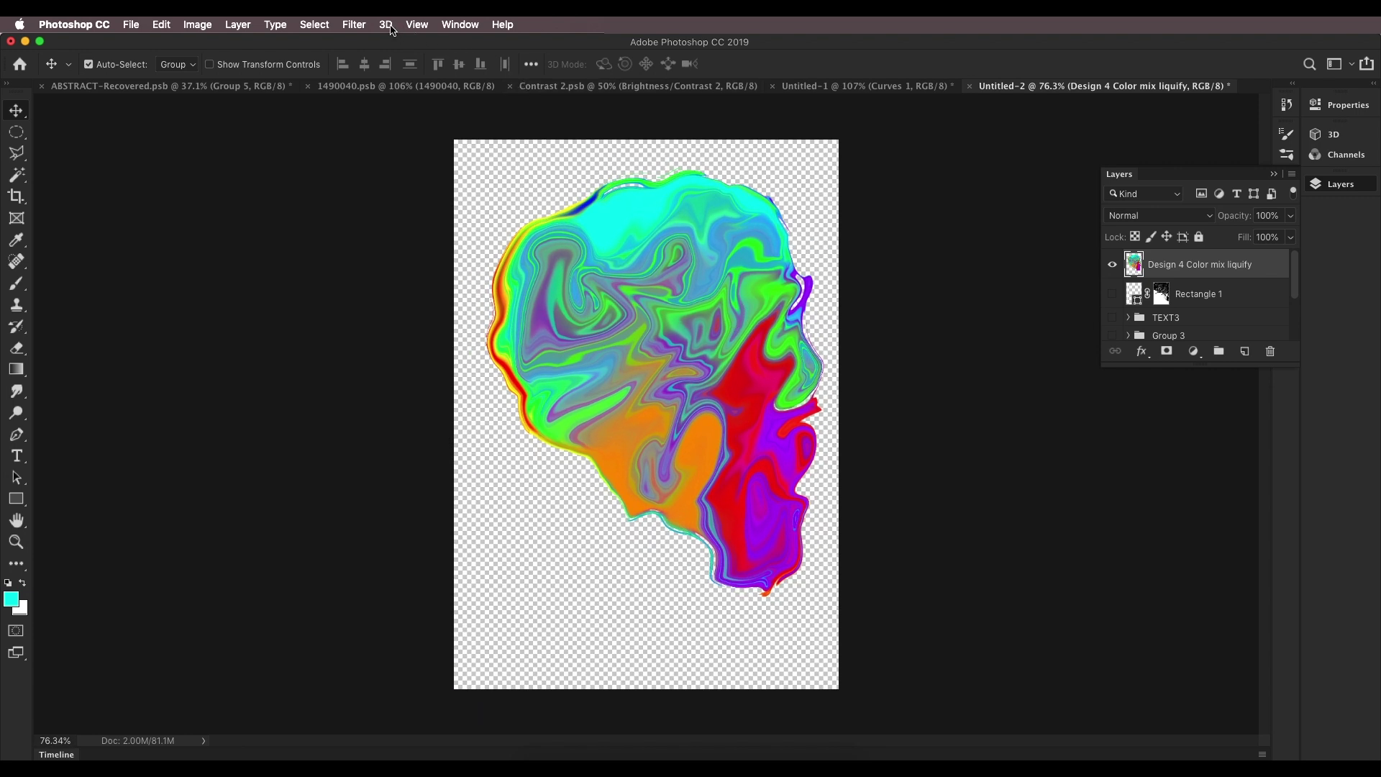
{"action": "left_click", "coordinate": [354, 24]}
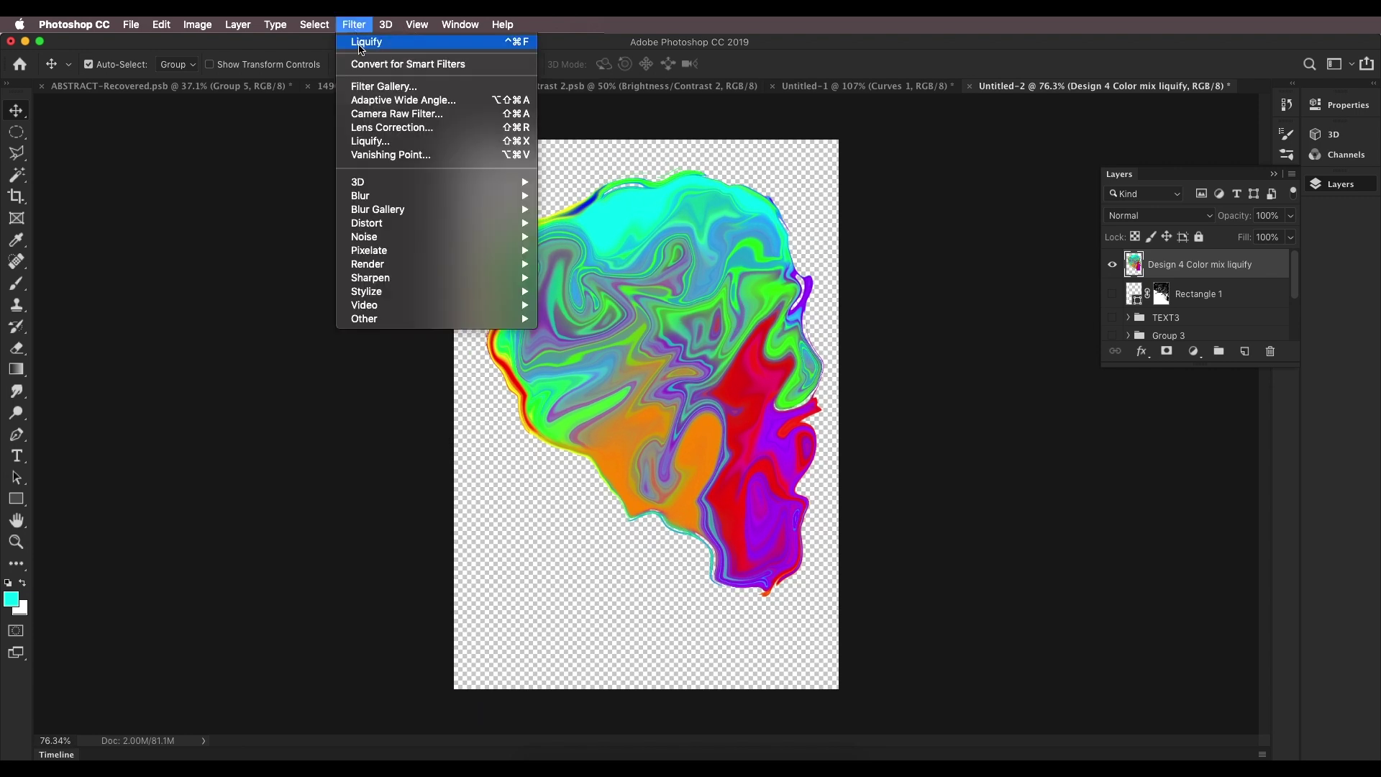
{"action": "left_click", "coordinate": [424, 142]}
{"action": "mouse_move", "coordinate": [725, 171]}
{"action": "left_mouse_down"}
{"action": "mouse_move", "coordinate": [558, 214]}
{"action": "mouse_move", "coordinate": [713, 179]}
{"action": "mouse_move", "coordinate": [757, 227]}
{"action": "left_mouse_up"}
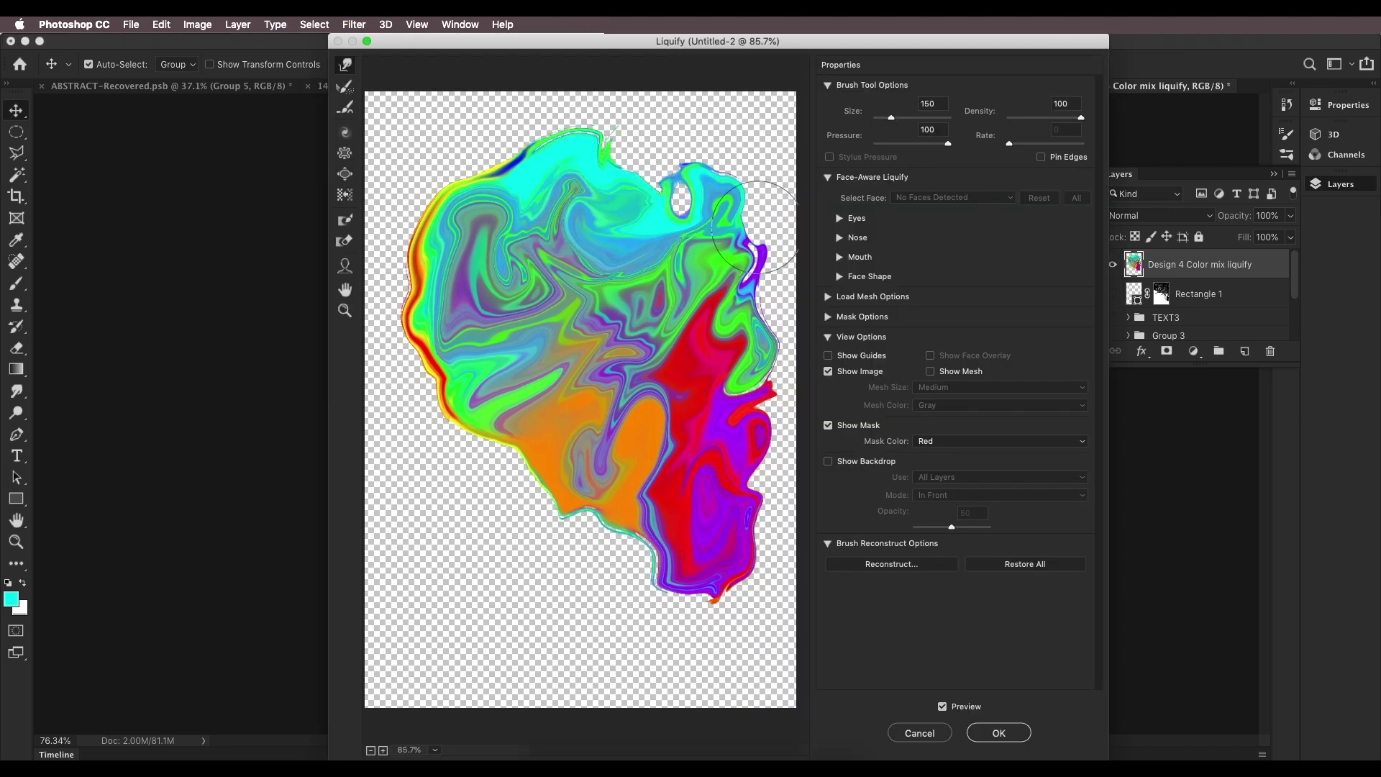
{"action": "mouse_move", "coordinate": [658, 248]}
{"action": "left_mouse_down"}
{"action": "mouse_move", "coordinate": [548, 189]}
{"action": "mouse_move", "coordinate": [611, 248]}
{"action": "mouse_move", "coordinate": [761, 291]}
{"action": "mouse_move", "coordinate": [746, 417]}
{"action": "mouse_move", "coordinate": [769, 430]}
{"action": "mouse_move", "coordinate": [767, 381]}
{"action": "mouse_move", "coordinate": [784, 413]}
{"action": "mouse_move", "coordinate": [734, 387]}
{"action": "mouse_move", "coordinate": [695, 572]}
{"action": "mouse_move", "coordinate": [675, 511]}
{"action": "mouse_move", "coordinate": [569, 512]}
{"action": "mouse_move", "coordinate": [530, 417]}
{"action": "mouse_move", "coordinate": [438, 327]}
{"action": "mouse_move", "coordinate": [633, 372]}
{"action": "mouse_move", "coordinate": [599, 323]}
{"action": "mouse_move", "coordinate": [571, 346]}
{"action": "mouse_move", "coordinate": [542, 221]}
{"action": "mouse_move", "coordinate": [494, 196]}
{"action": "mouse_move", "coordinate": [523, 236]}
{"action": "mouse_move", "coordinate": [563, 448]}
{"action": "mouse_move", "coordinate": [728, 567]}
{"action": "mouse_move", "coordinate": [729, 465]}
{"action": "mouse_move", "coordinate": [711, 521]}
{"action": "mouse_move", "coordinate": [725, 496]}
{"action": "left_mouse_up"}
{"action": "scroll", "coordinate": [768, 381], "scroll_direction": "down", "scroll_amount": 1}
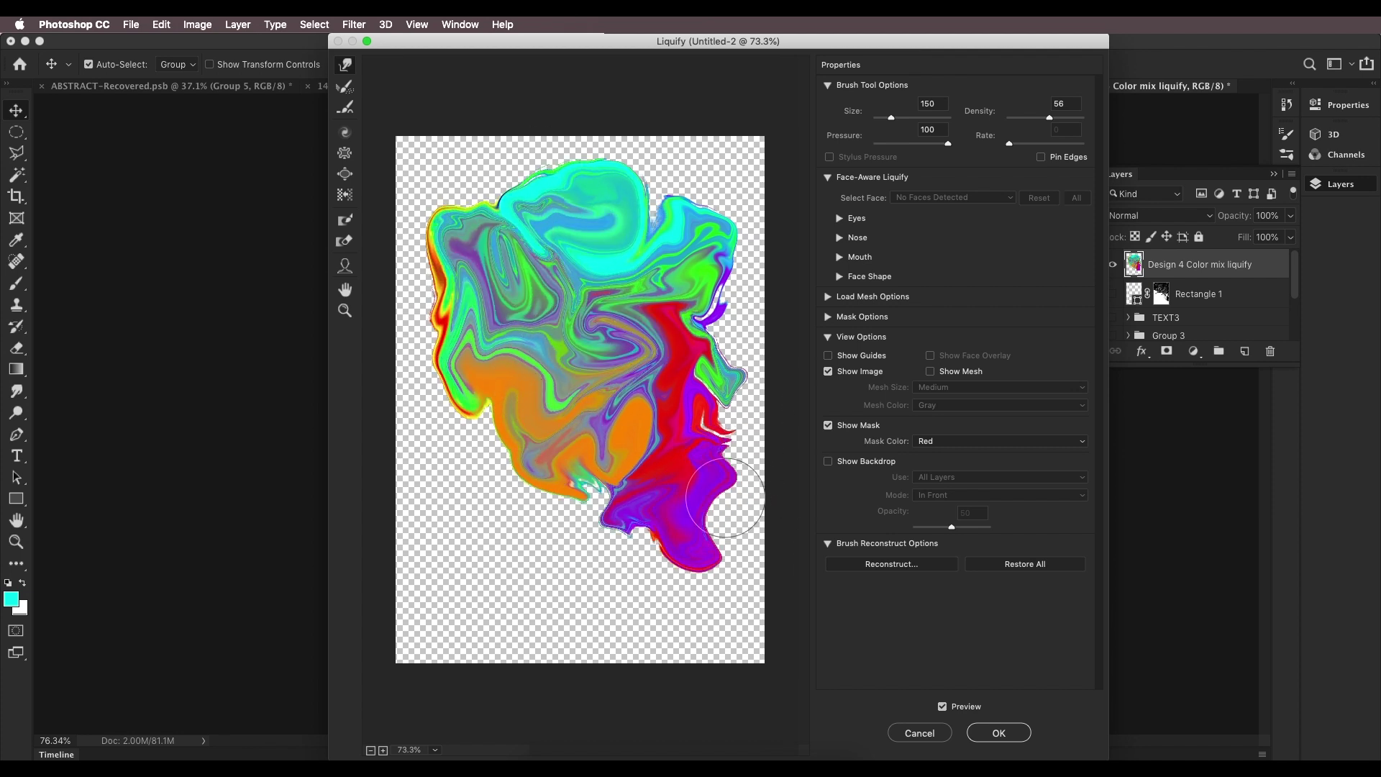
{"action": "left_click", "coordinate": [1013, 733]}
Step: Convert the Design 4 Color mix liquify layer into a 3D mesh using Depth Map to Plane
{"action": "scroll", "coordinate": [568, 338], "scroll_direction": "down", "scroll_amount": 4}
{"action": "scroll", "coordinate": [632, 342], "scroll_direction": "up", "scroll_amount": 8}
{"action": "scroll", "coordinate": [721, 345], "scroll_direction": "down", "scroll_amount": 5}
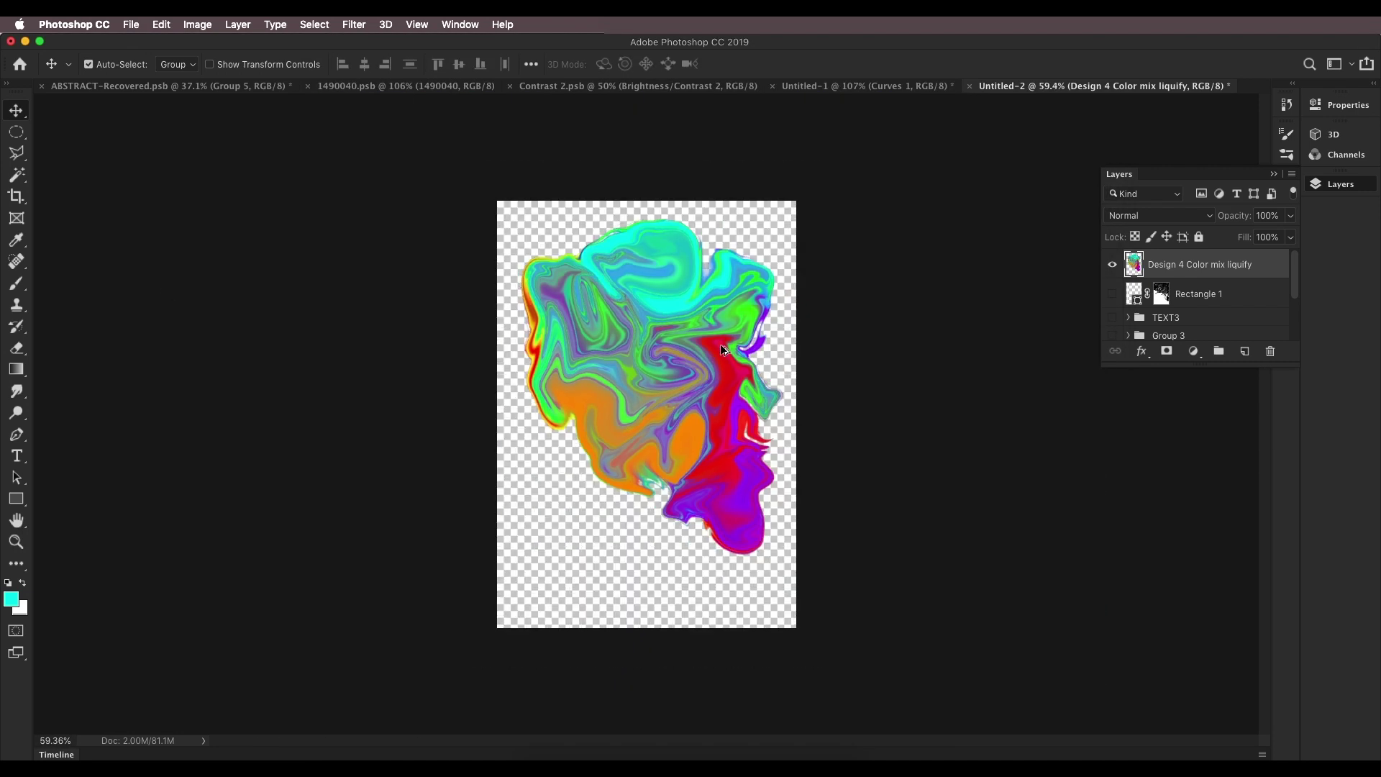
{"action": "left_click", "coordinate": [385, 24]}
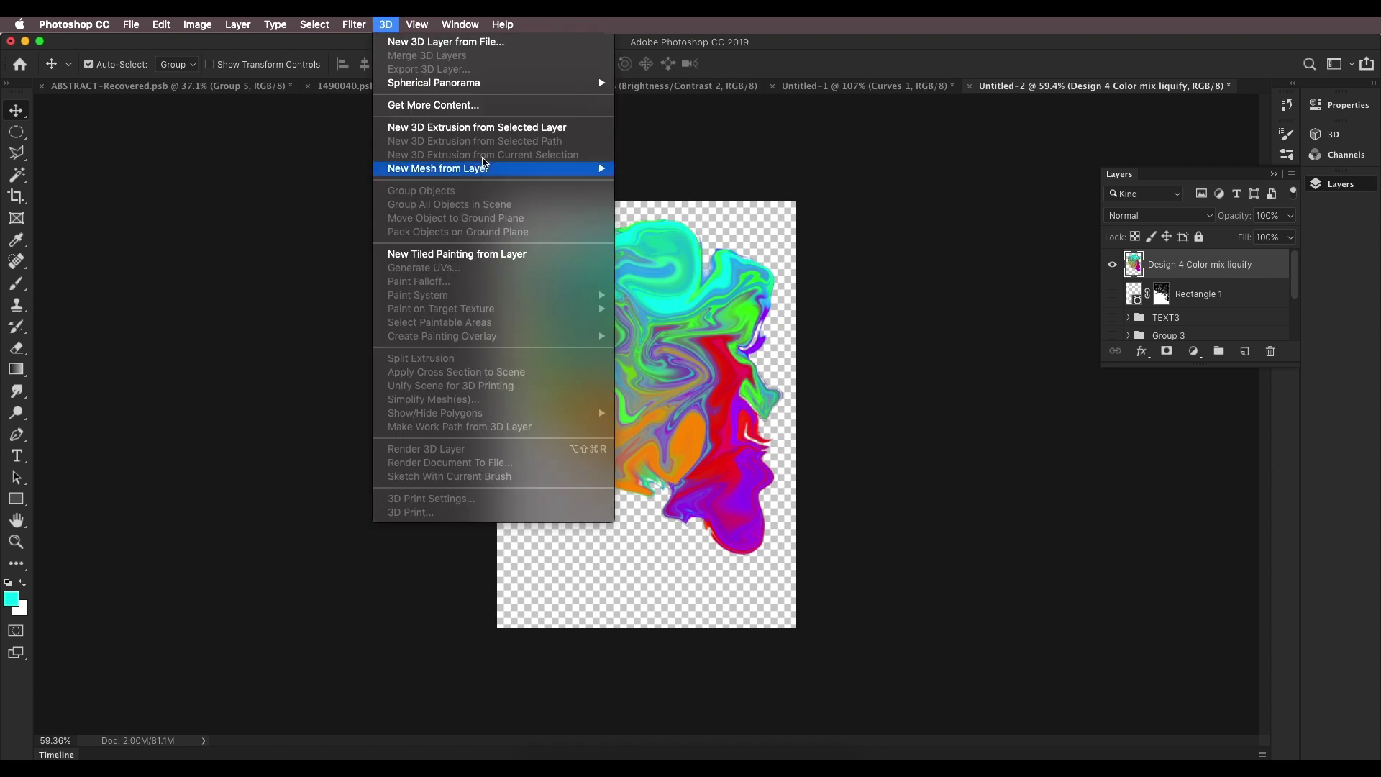
{"action": "mouse_move", "coordinate": [503, 170]}
{"action": "mouse_move", "coordinate": [699, 198]}
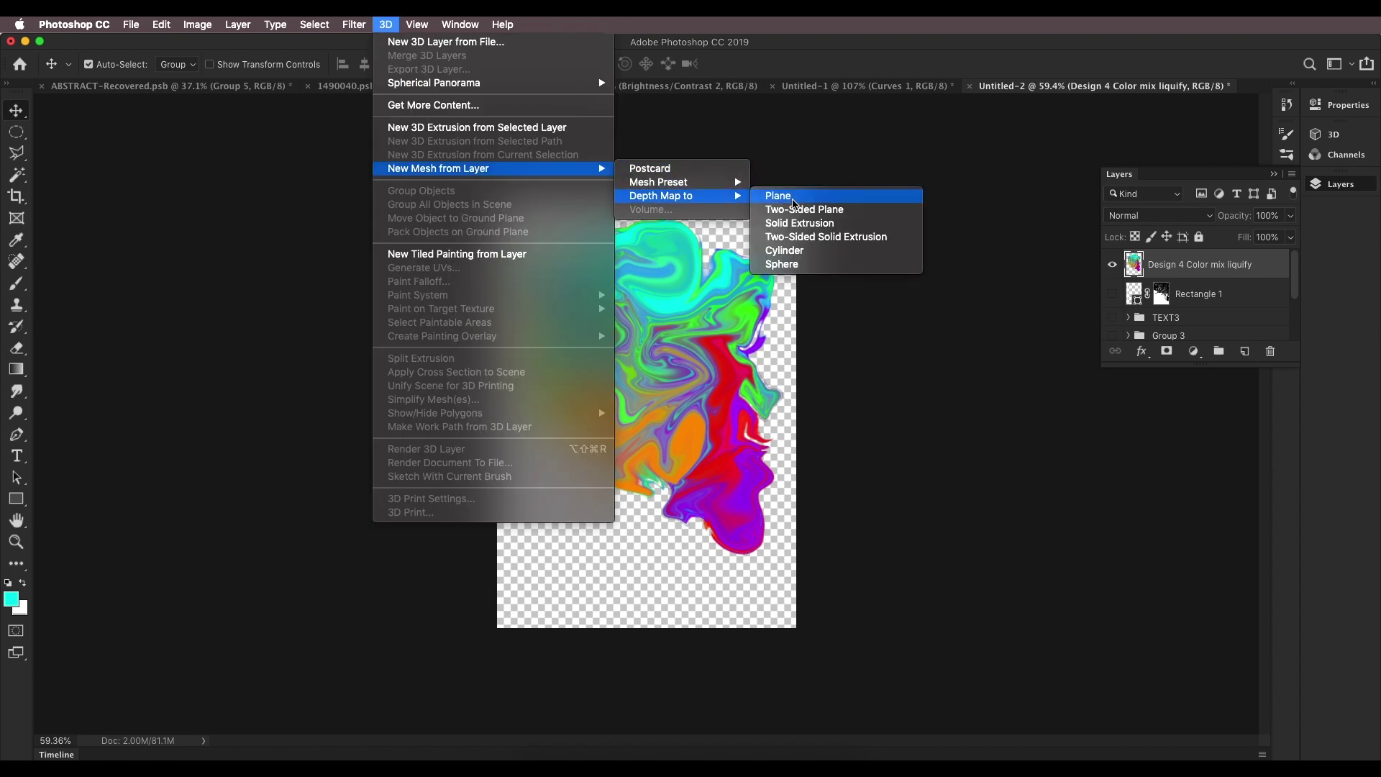
{"action": "left_click", "coordinate": [793, 204]}
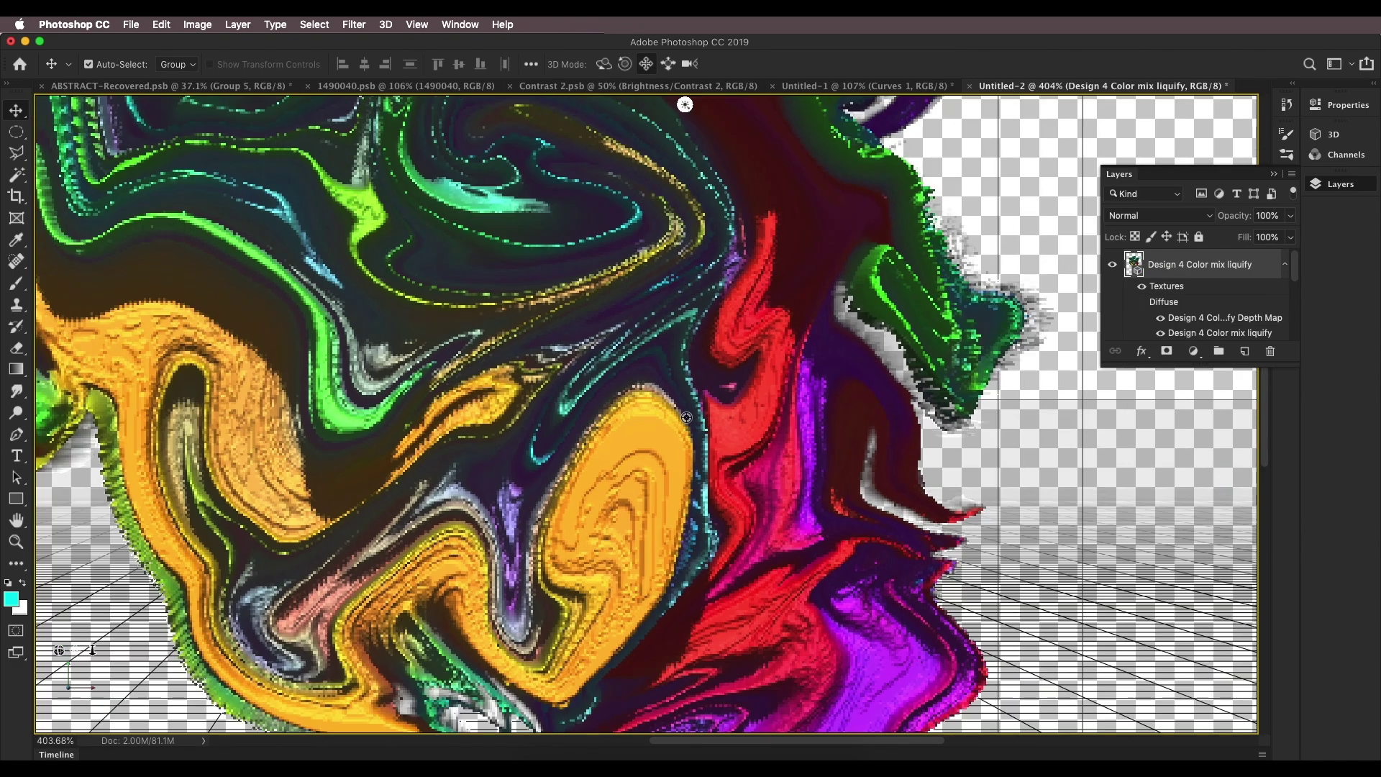
{"action": "scroll", "coordinate": [687, 417], "scroll_direction": "up", "scroll_amount": 4}
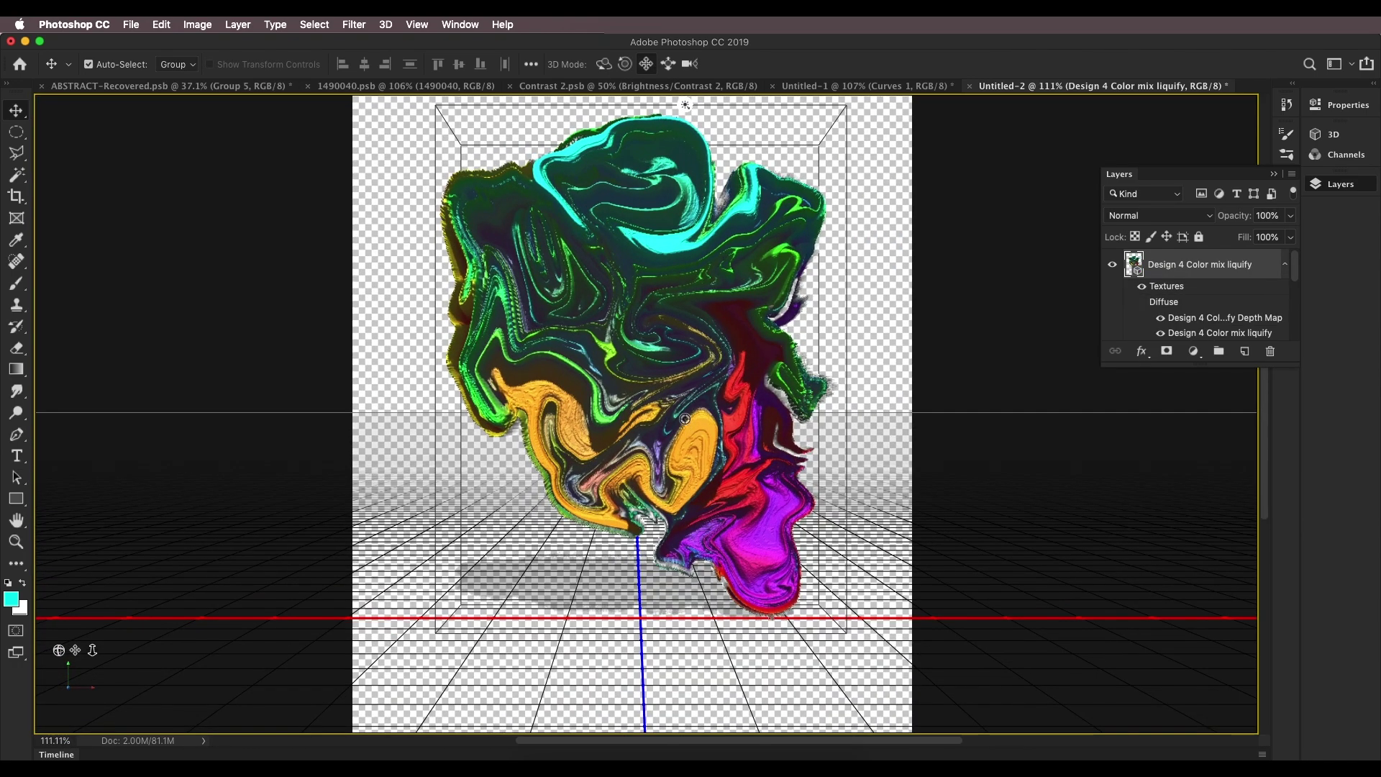
Step: Select the depth-map mesh and scale its Z depth down to about 0.35
{"action": "left_click", "coordinate": [604, 65]}
{"action": "left_click_drag", "start_coordinate": [719, 302], "coordinate": [673, 248]}
{"action": "scroll", "coordinate": [645, 320], "scroll_direction": "up", "scroll_amount": 3}
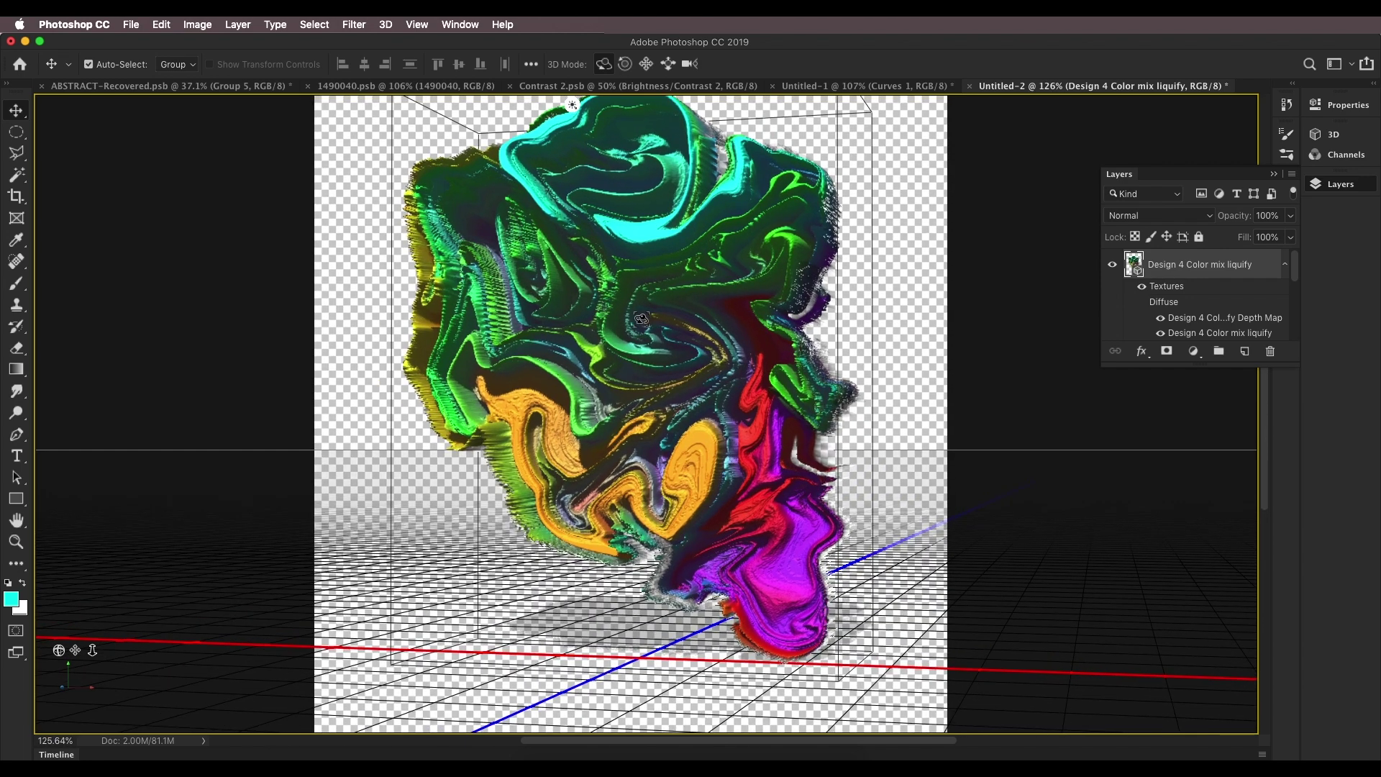
{"action": "left_click", "coordinate": [634, 378]}
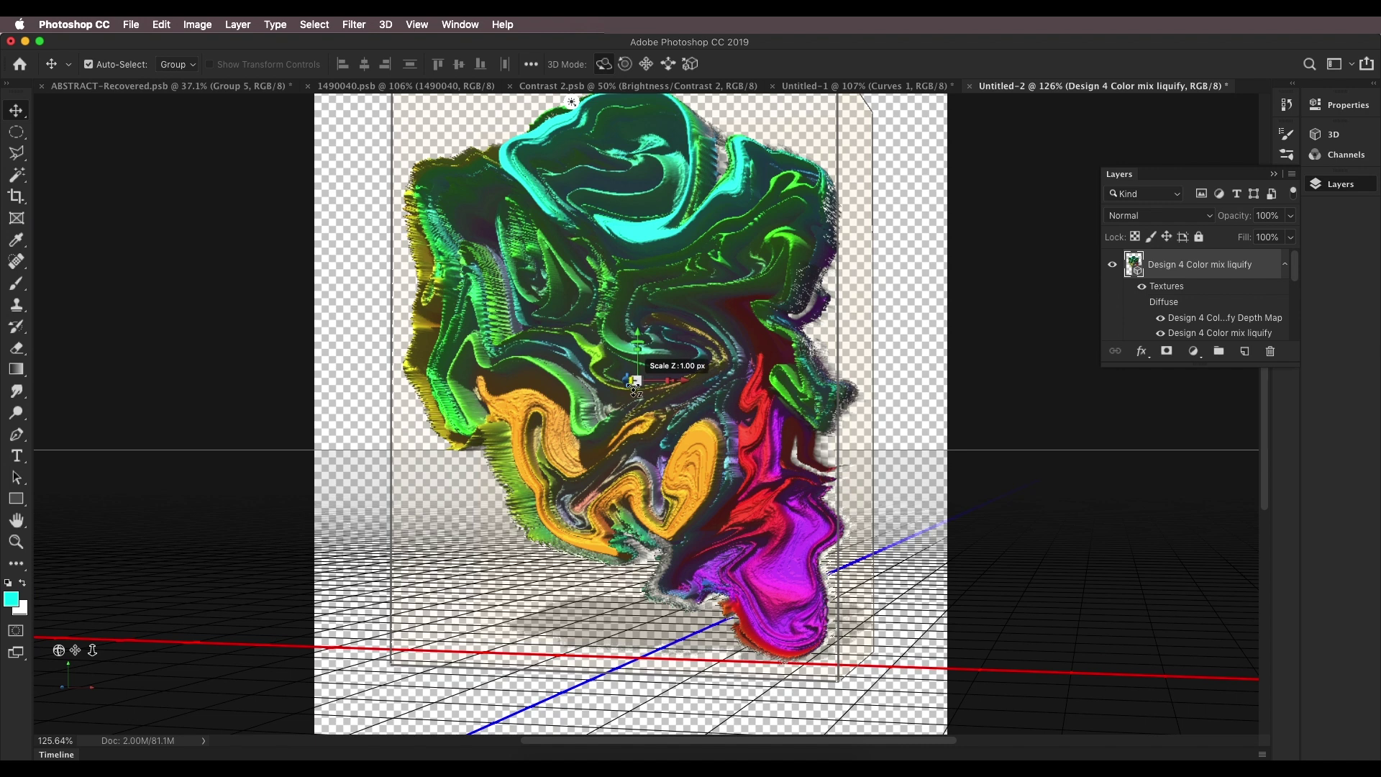
{"action": "left_click_drag", "start_coordinate": [635, 407], "coordinate": [712, 354]}
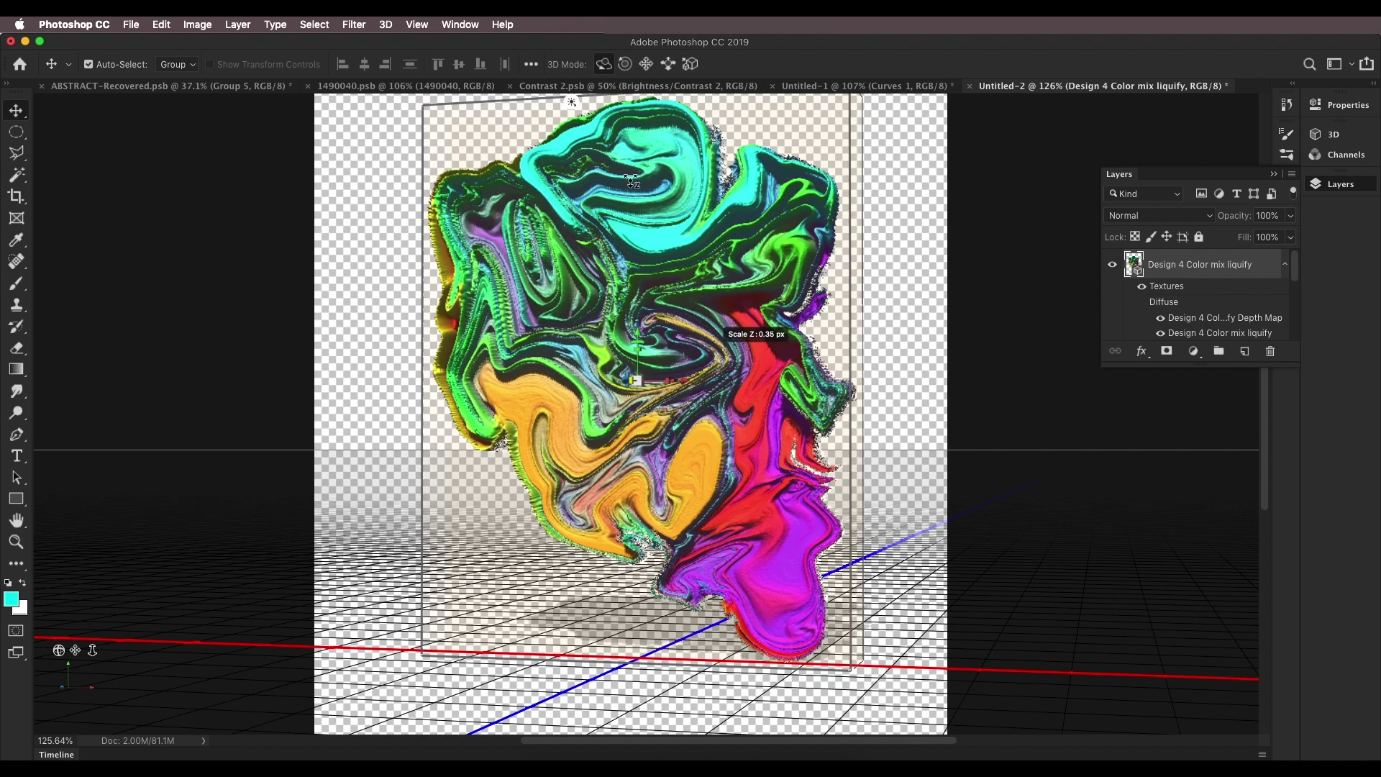
{"action": "left_click", "coordinate": [527, 164]}
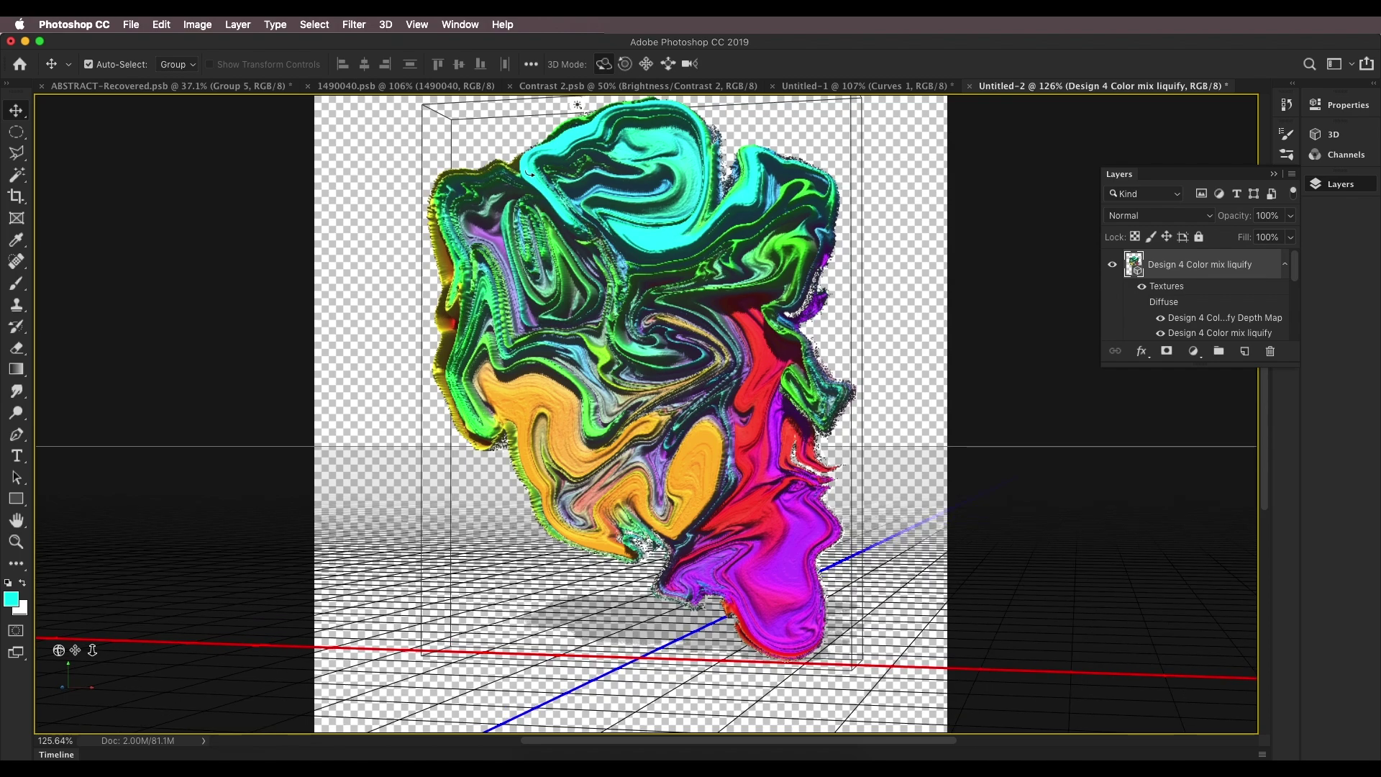
Step: Orbit the 3D camera until the depth-map mesh is seen almost straight from the front
{"action": "left_click_drag", "start_coordinate": [494, 168], "coordinate": [543, 167]}
{"action": "scroll", "coordinate": [531, 187], "scroll_direction": "down", "scroll_amount": 2}
{"action": "scroll", "coordinate": [623, 271], "scroll_direction": "down", "scroll_amount": 10}
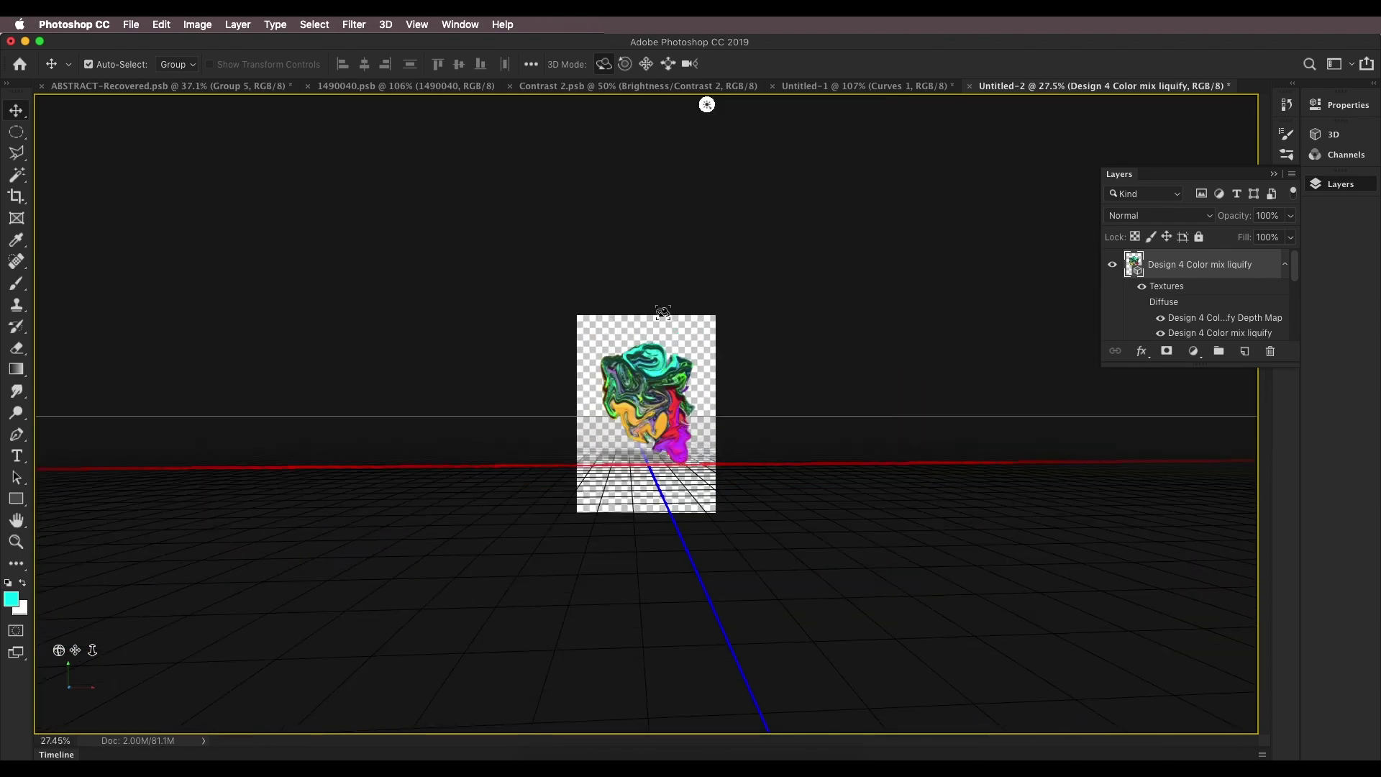
{"action": "mouse_move", "coordinate": [710, 104]}
{"action": "left_mouse_down"}
{"action": "mouse_move", "coordinate": [765, 105]}
{"action": "mouse_move", "coordinate": [541, 104]}
{"action": "mouse_move", "coordinate": [711, 105]}
{"action": "left_mouse_up"}
{"action": "scroll", "coordinate": [676, 105], "scroll_direction": "up", "scroll_amount": 3}
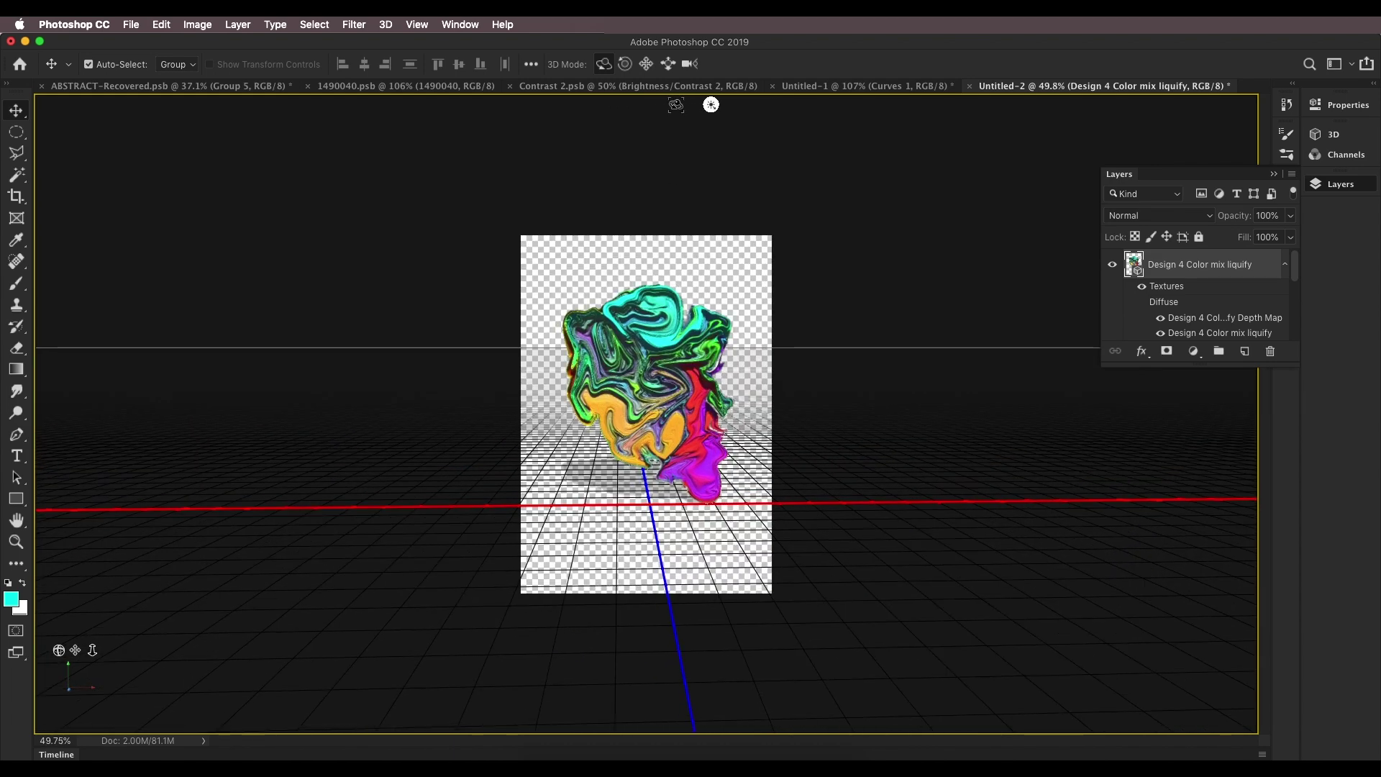
Step: Reposition the mesh slightly lower in the frame using the 3D camera zoom and pan modes
{"action": "left_click", "coordinate": [689, 64]}
{"action": "mouse_move", "coordinate": [722, 352]}
{"action": "left_mouse_down"}
{"action": "mouse_move", "coordinate": [721, 331]}
{"action": "mouse_move", "coordinate": [721, 364]}
{"action": "left_mouse_up"}
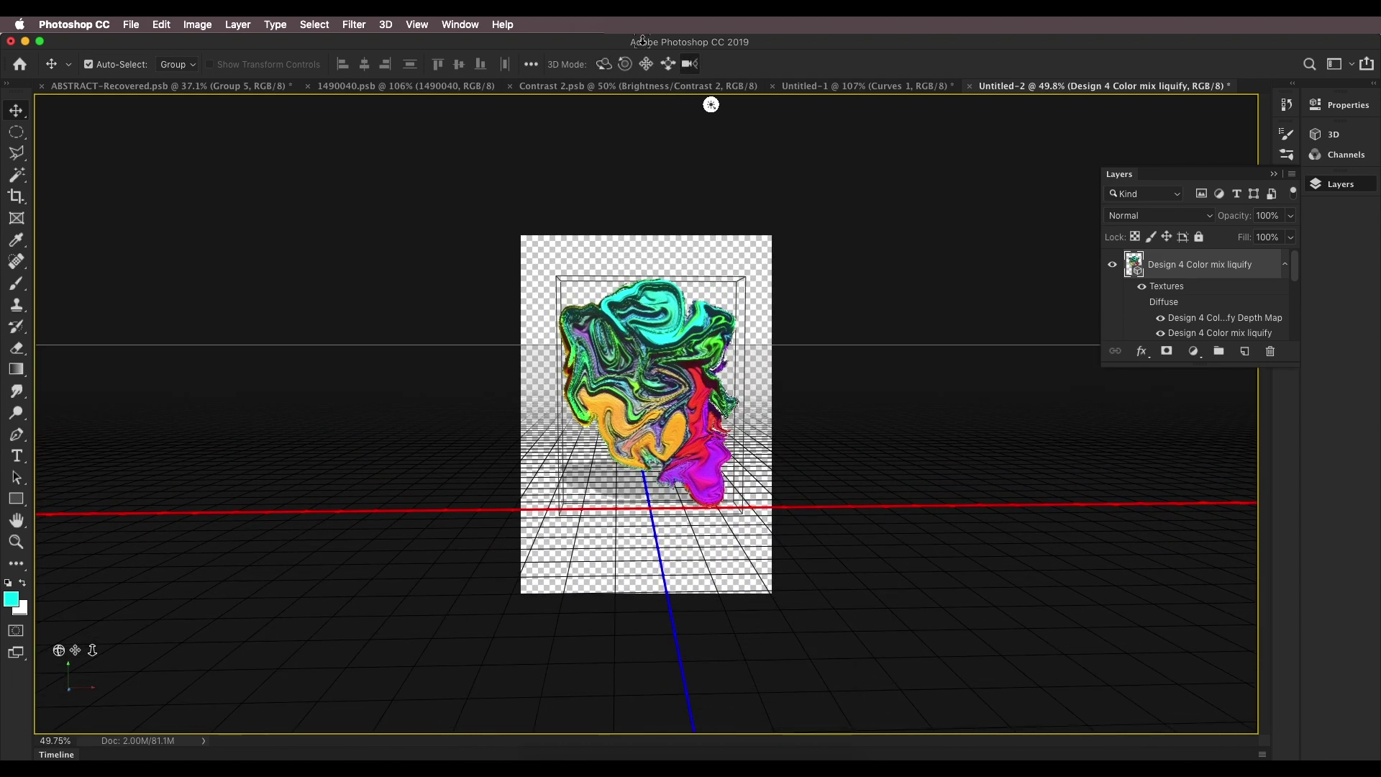
{"action": "left_click_drag", "start_coordinate": [671, 419], "coordinate": [676, 444]}
{"action": "mouse_move", "coordinate": [693, 283]}
{"action": "left_mouse_down"}
{"action": "mouse_move", "coordinate": [696, 272]}
{"action": "mouse_move", "coordinate": [695, 291]}
{"action": "left_mouse_up"}
{"action": "left_click", "coordinate": [644, 65]}
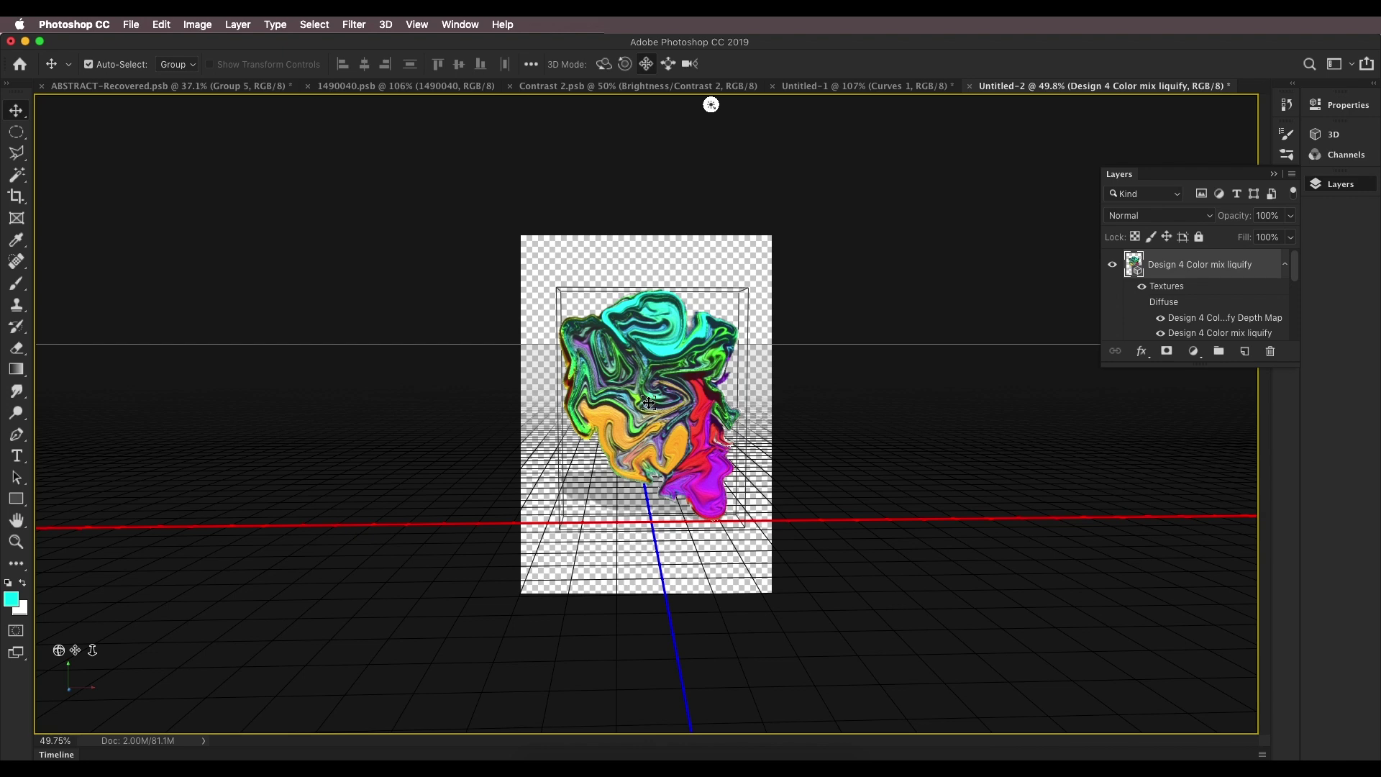
{"action": "scroll", "coordinate": [664, 409], "scroll_direction": "up", "scroll_amount": 3}
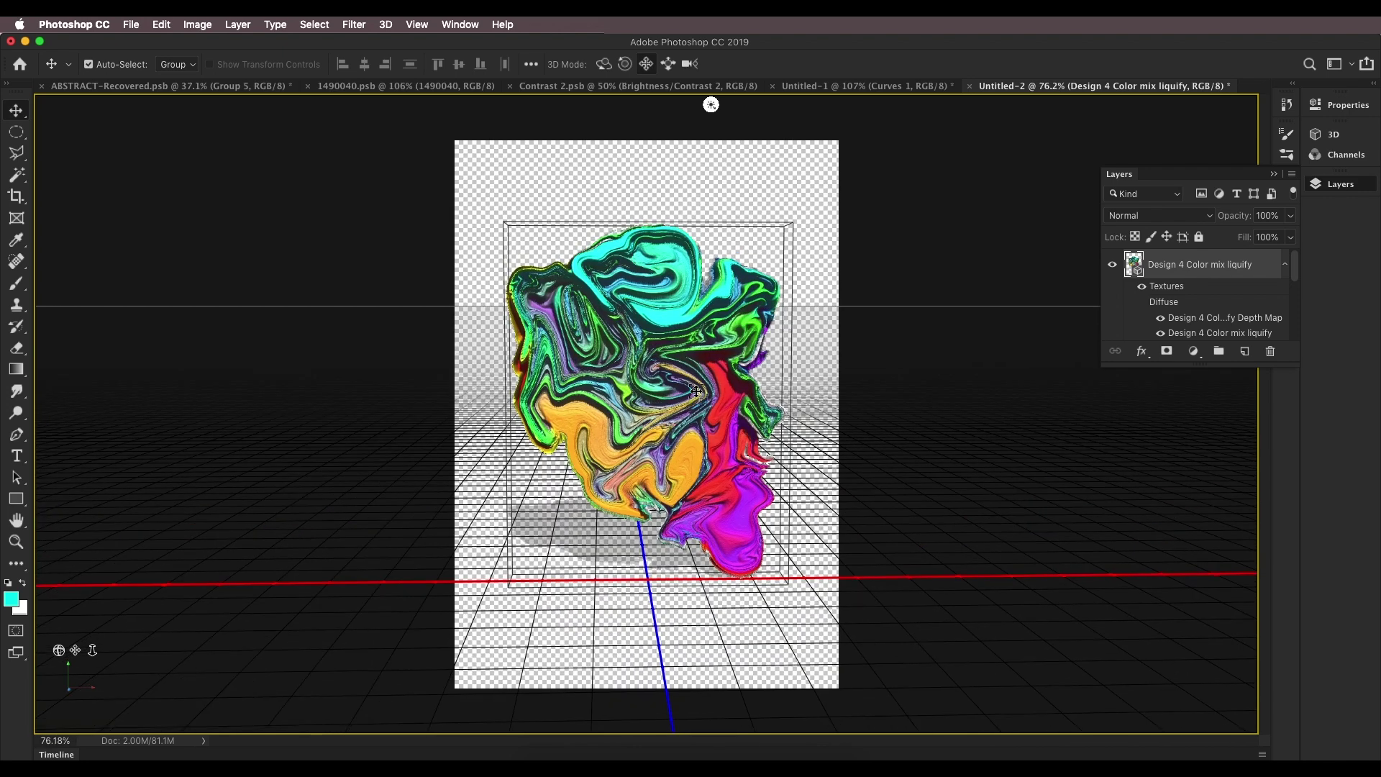
{"action": "left_click_drag", "start_coordinate": [696, 391], "coordinate": [686, 390]}
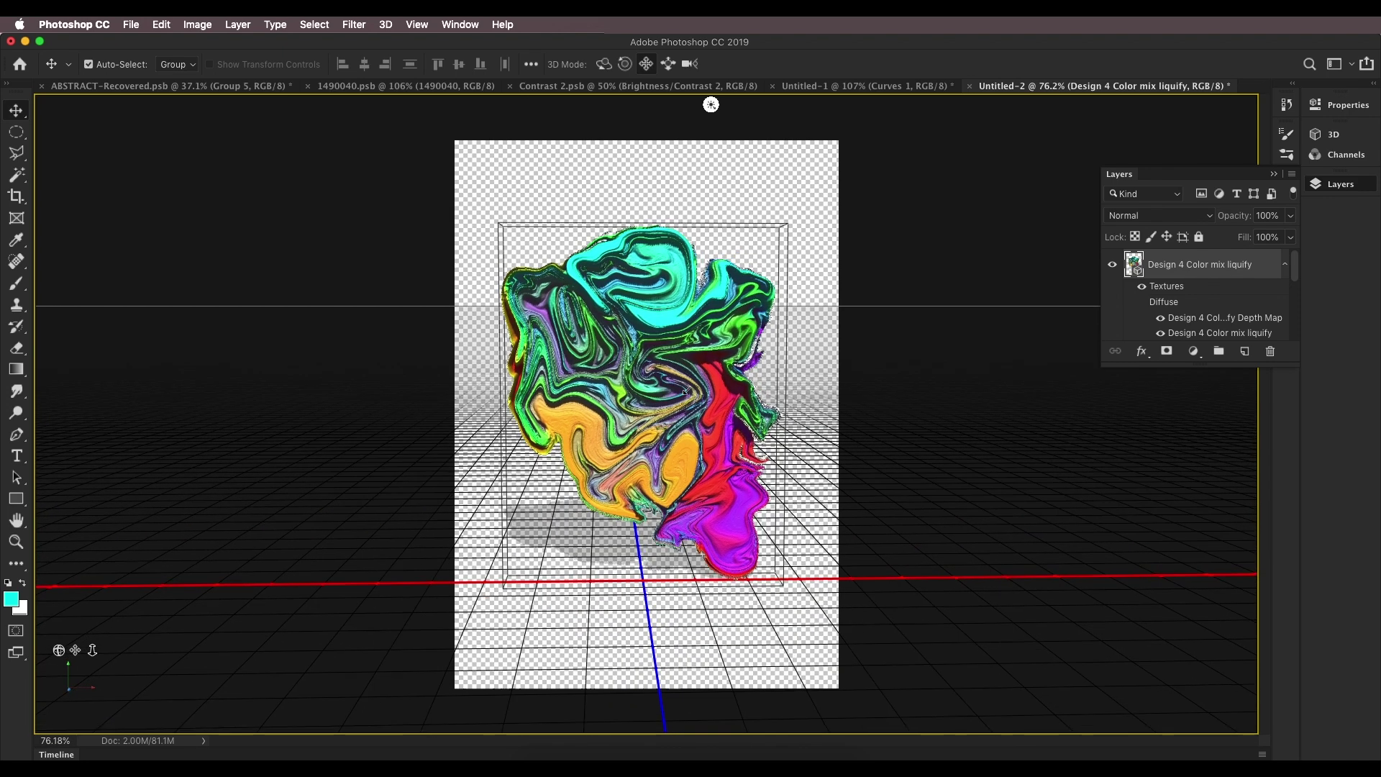
Step: Add a new layer directly beneath the 3D blob layer and fill it with white as the background
{"action": "left_click", "coordinate": [1284, 265]}
{"action": "left_click", "coordinate": [1242, 295]}
{"action": "scroll", "coordinate": [705, 381], "scroll_direction": "down", "scroll_amount": 5}
{"action": "scroll", "coordinate": [706, 380], "scroll_direction": "up", "scroll_amount": 5}
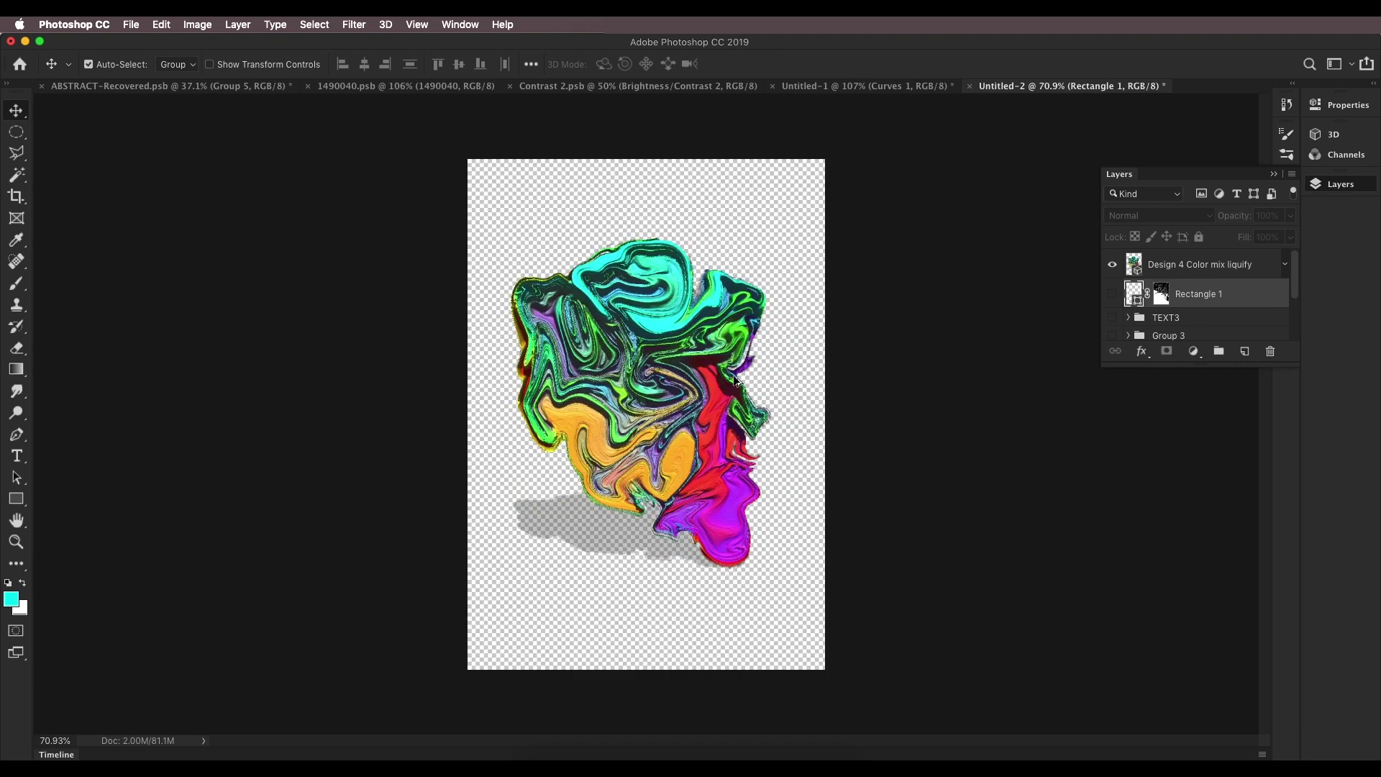
{"action": "left_click", "coordinate": [1245, 352]}
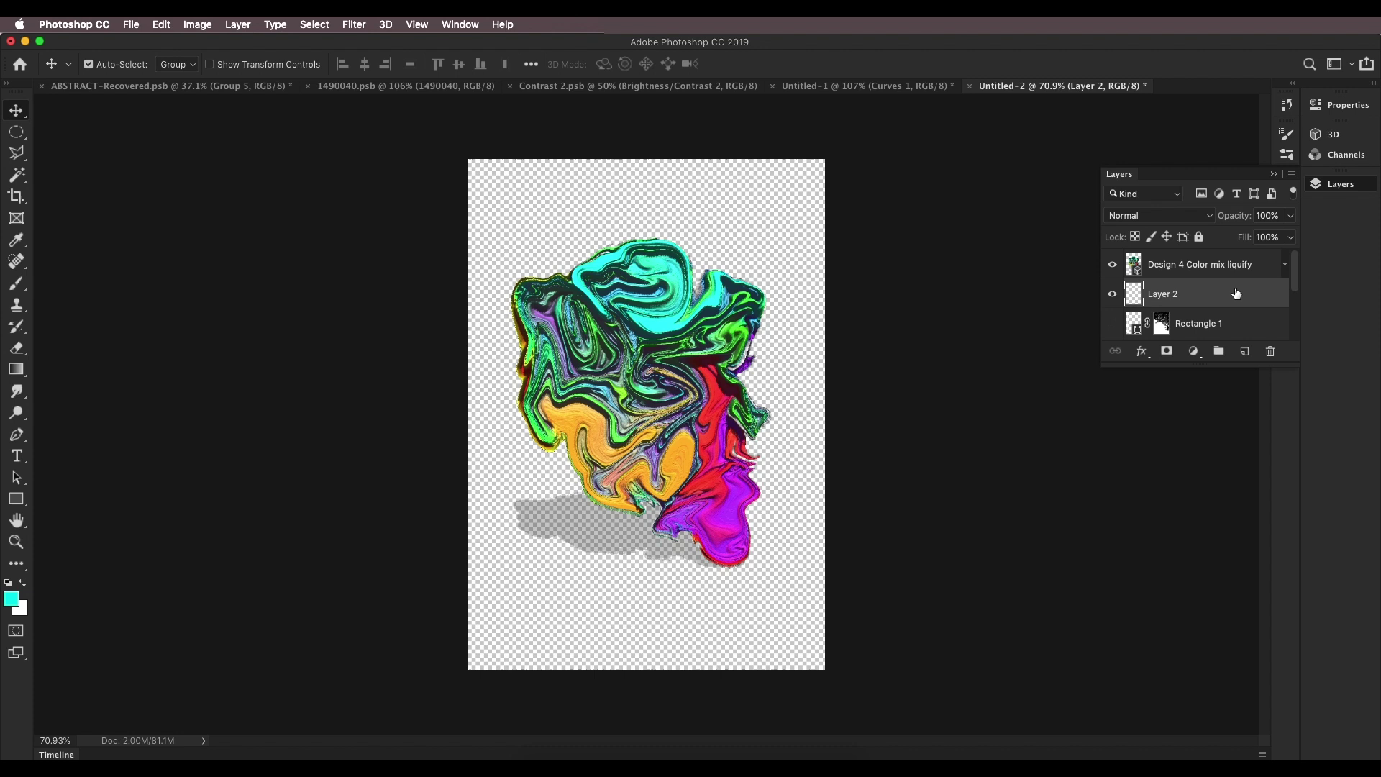
{"action": "key", "text": "alt+BackSpace"}
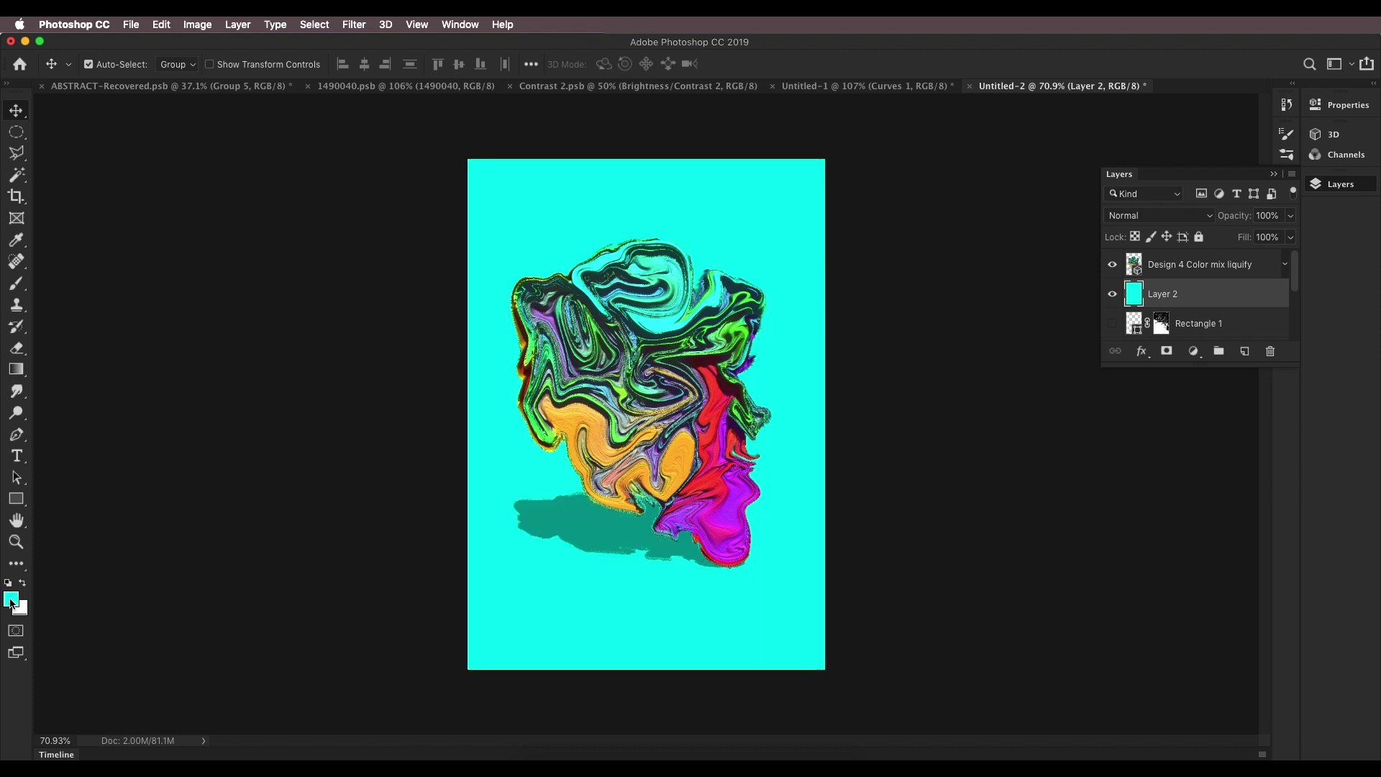
{"action": "key", "text": "alt+BackSpace"}
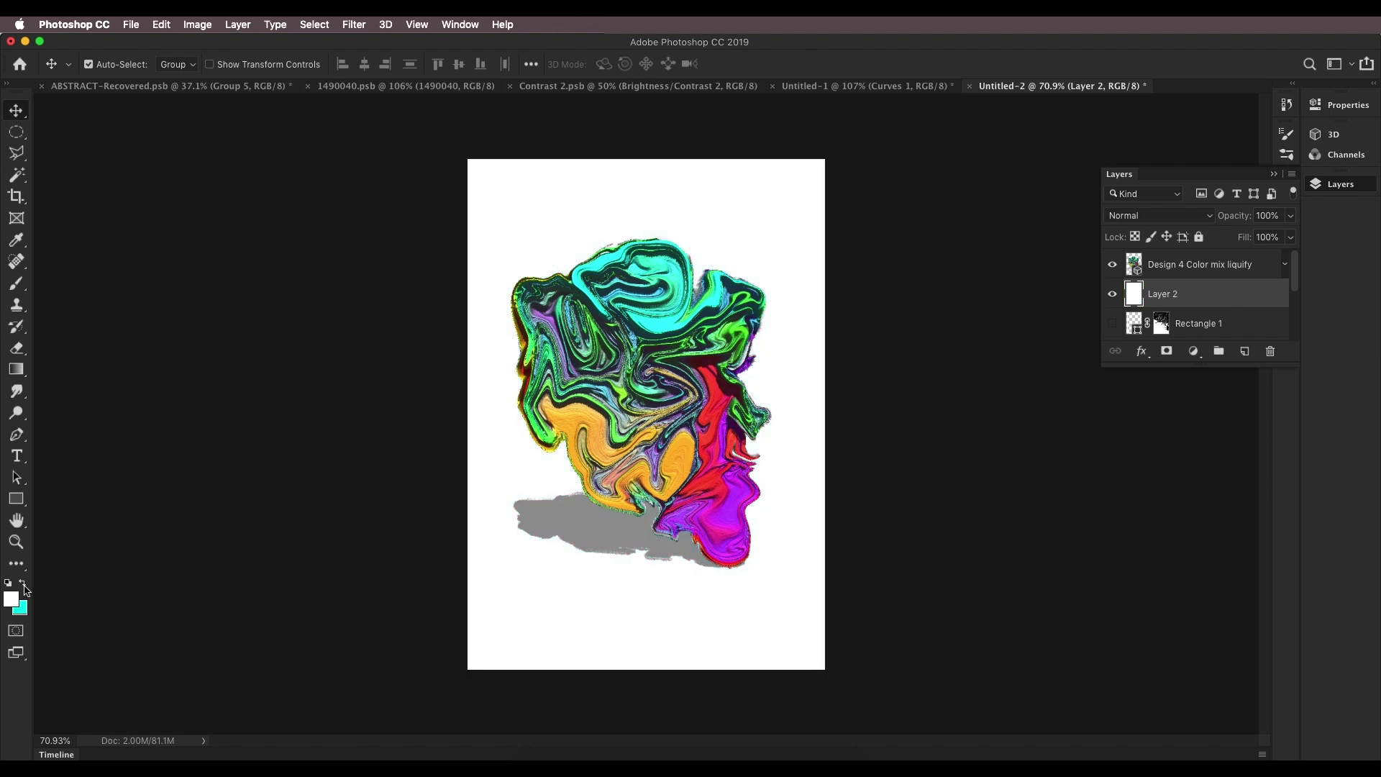
Step: Hide and show the blob layer, and examine the blob's edges and shadow against the white background
{"action": "left_click", "coordinate": [1111, 265]}
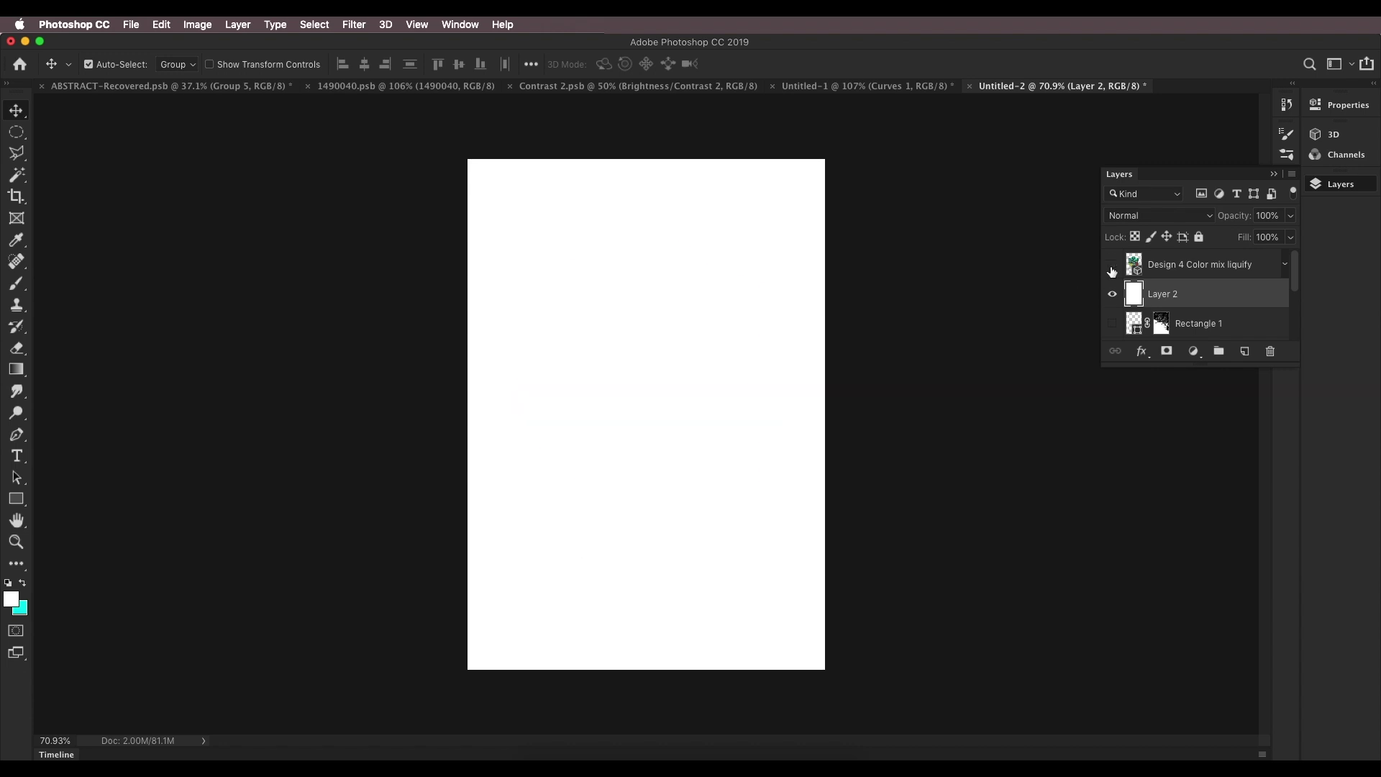
{"action": "left_click", "coordinate": [1112, 265]}
{"action": "scroll", "coordinate": [773, 382], "scroll_direction": "down", "scroll_amount": 2}
{"action": "scroll", "coordinate": [630, 485], "scroll_direction": "up", "scroll_amount": 8}
{"action": "scroll", "coordinate": [615, 551], "scroll_direction": "up", "scroll_amount": 1}
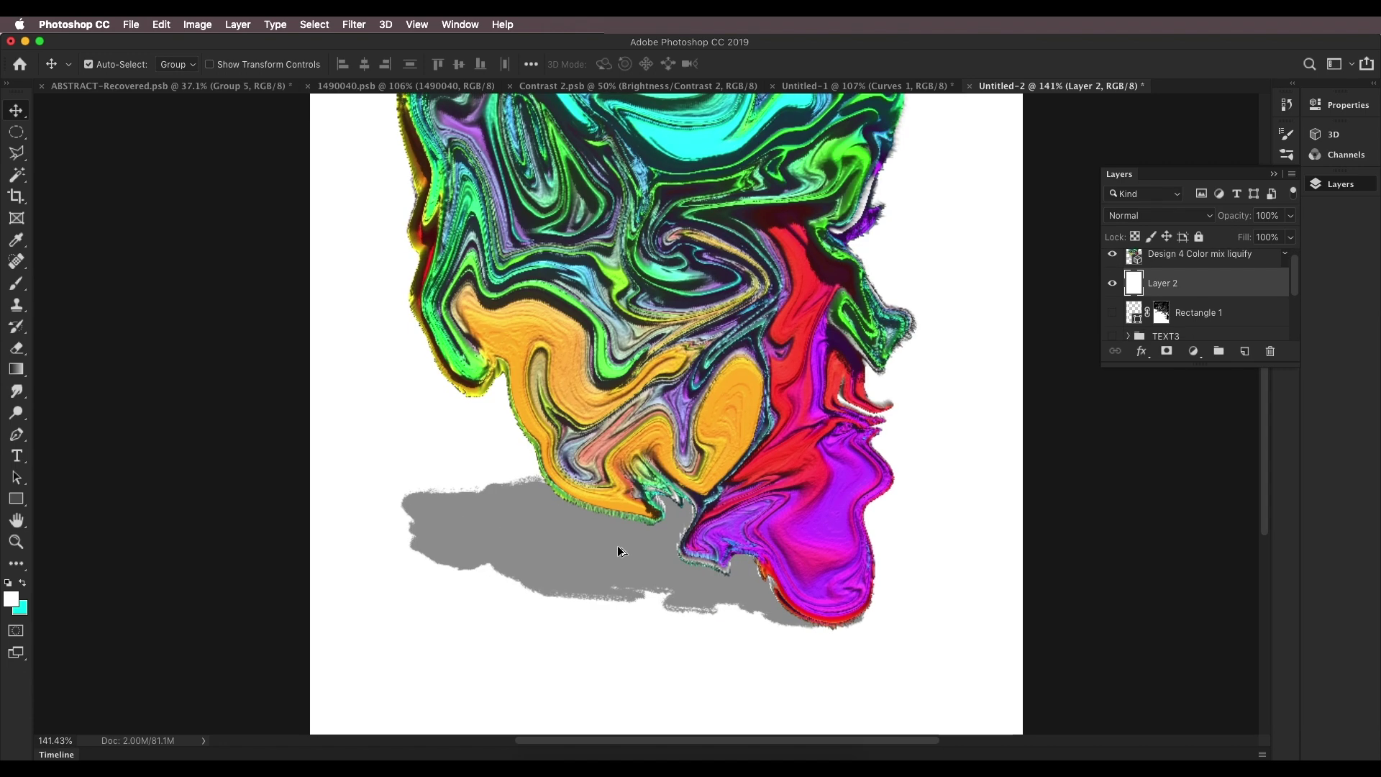
{"action": "scroll", "coordinate": [676, 554], "scroll_direction": "down", "scroll_amount": 3}
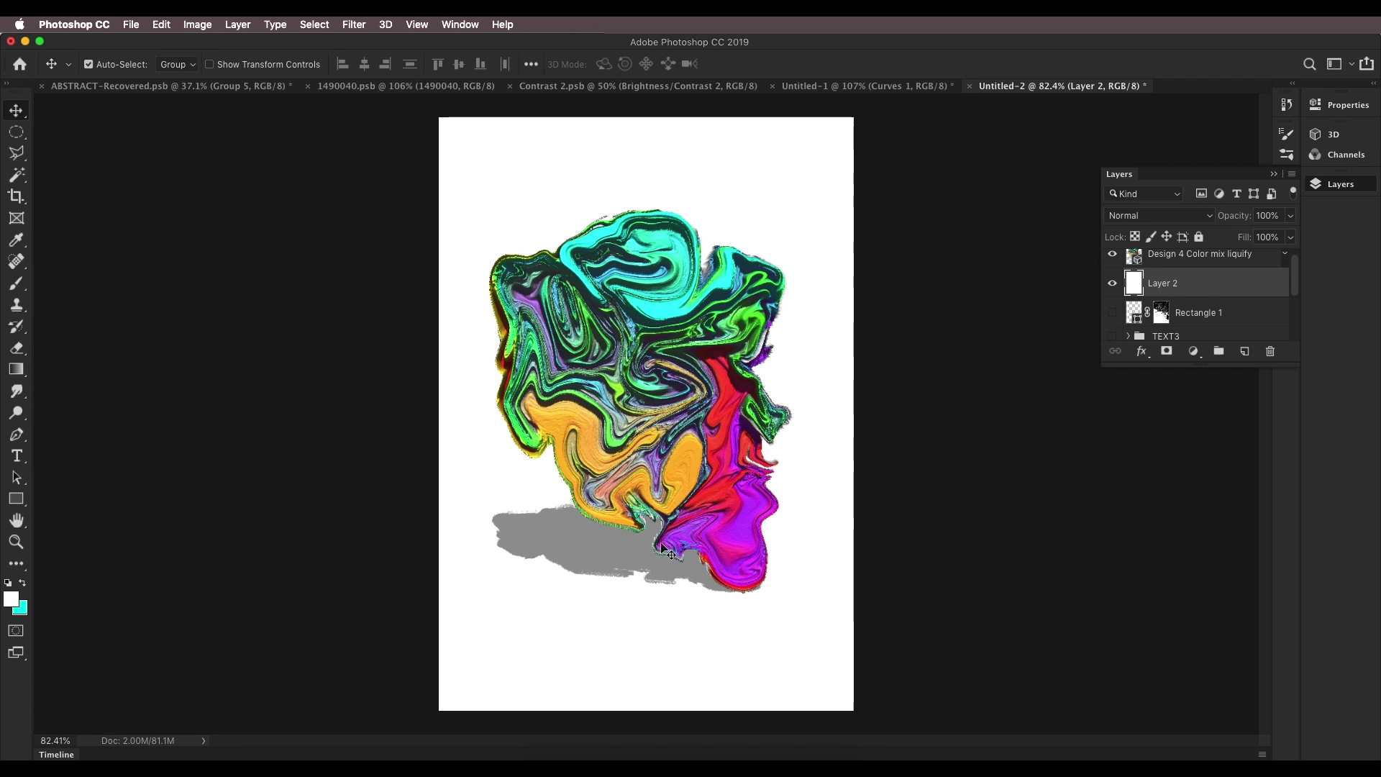
{"action": "scroll", "coordinate": [696, 506], "scroll_direction": "down", "scroll_amount": 1}
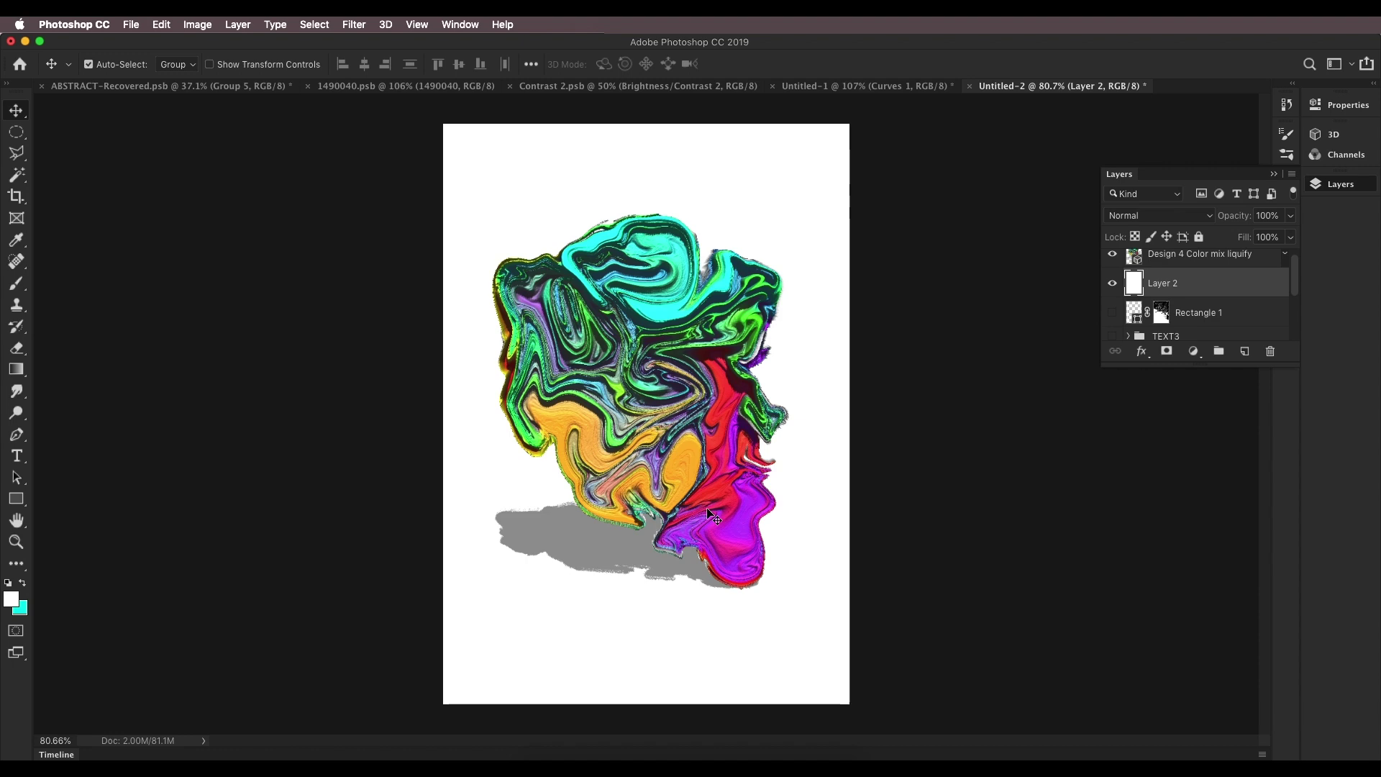
{"action": "scroll", "coordinate": [816, 530], "scroll_direction": "down", "scroll_amount": 1}
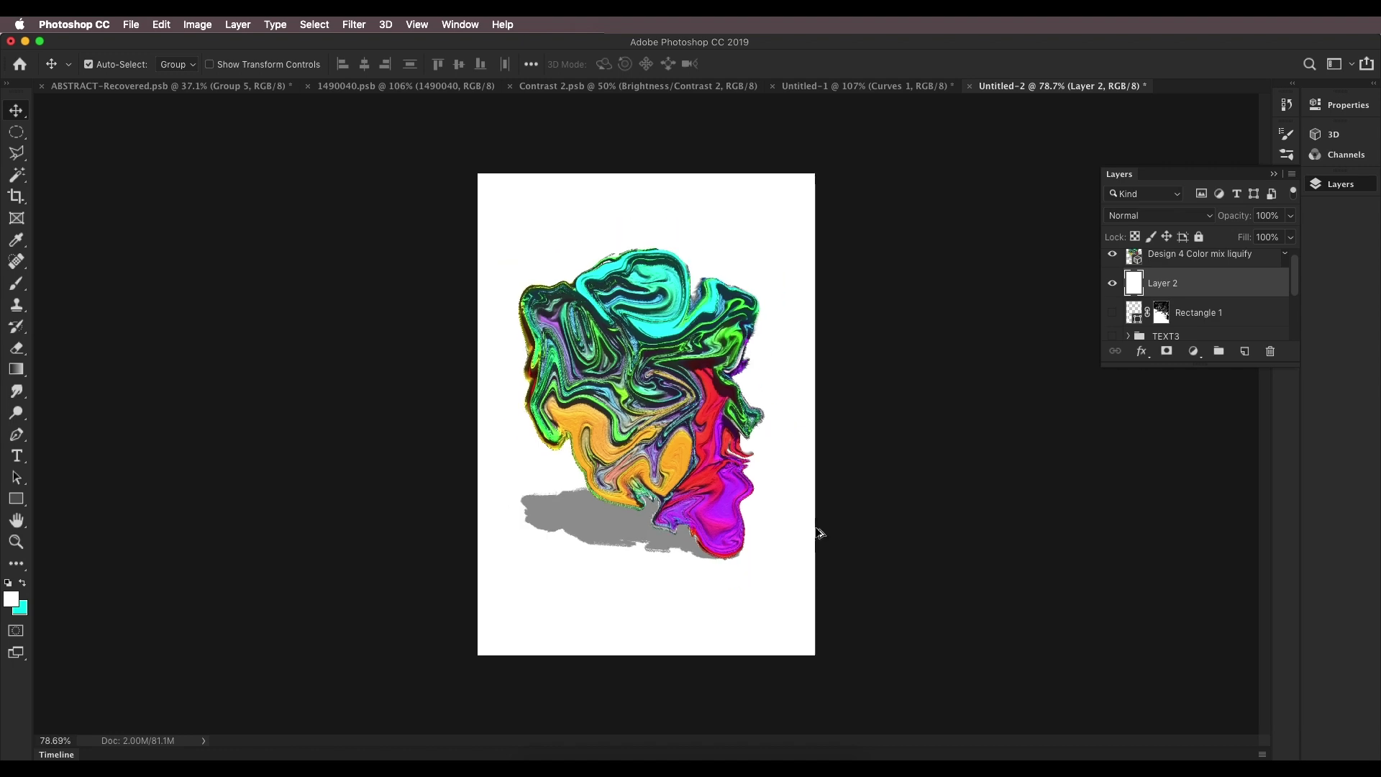
{"action": "scroll", "coordinate": [817, 532], "scroll_direction": "up", "scroll_amount": 1}
Step: Try the Unlit Texture surface style on the 3D scene and set the style back to Solid
{"action": "double_click", "coordinate": [1137, 261]}
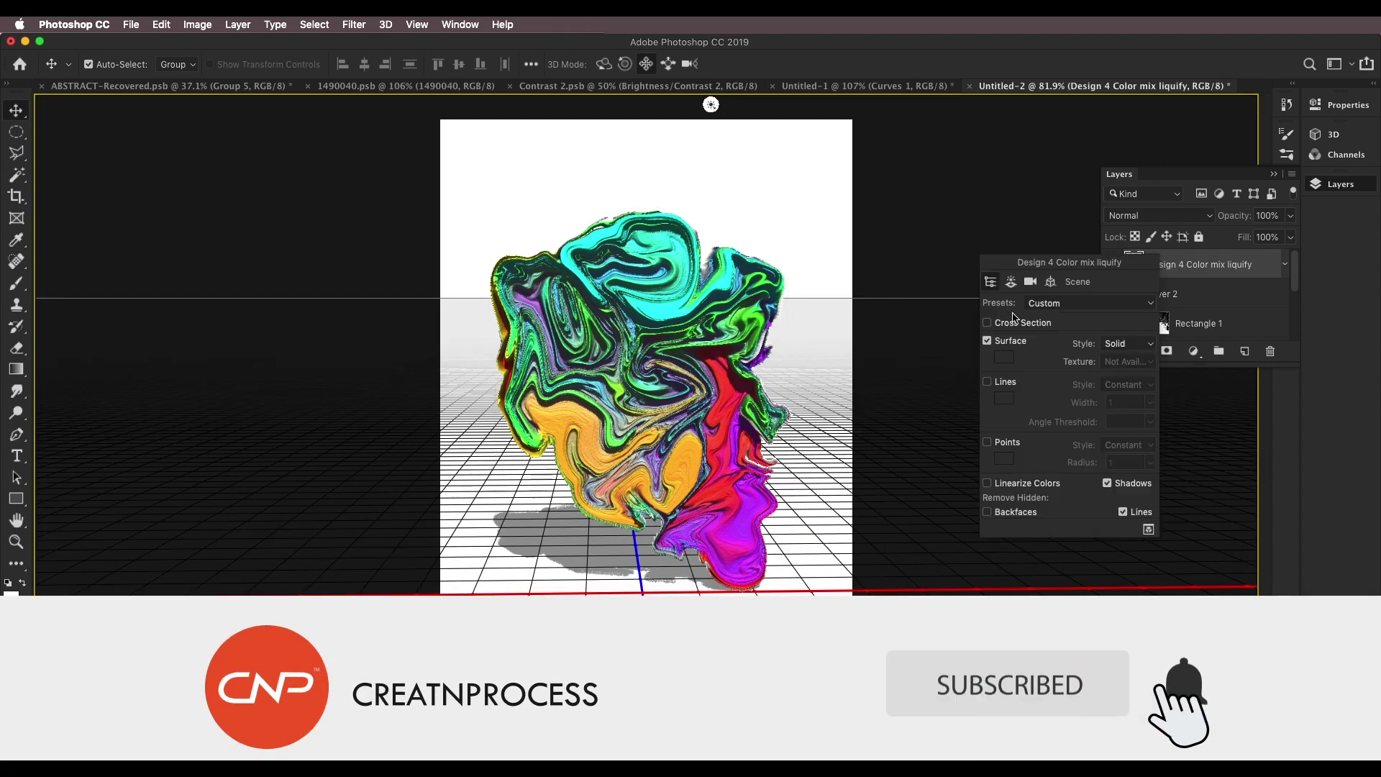
{"action": "left_click", "coordinate": [1127, 343]}
{"action": "left_click", "coordinate": [1122, 355]}
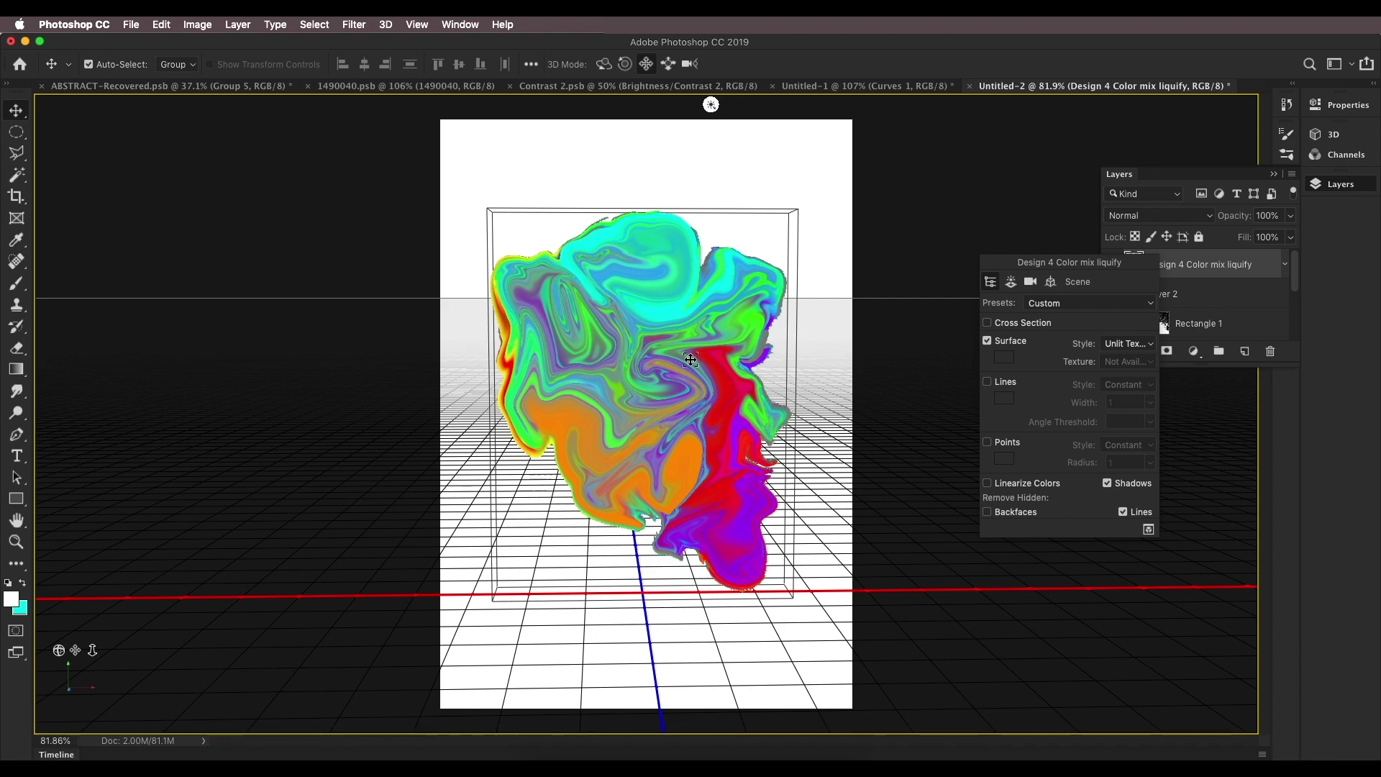
{"action": "left_click", "coordinate": [1130, 345]}
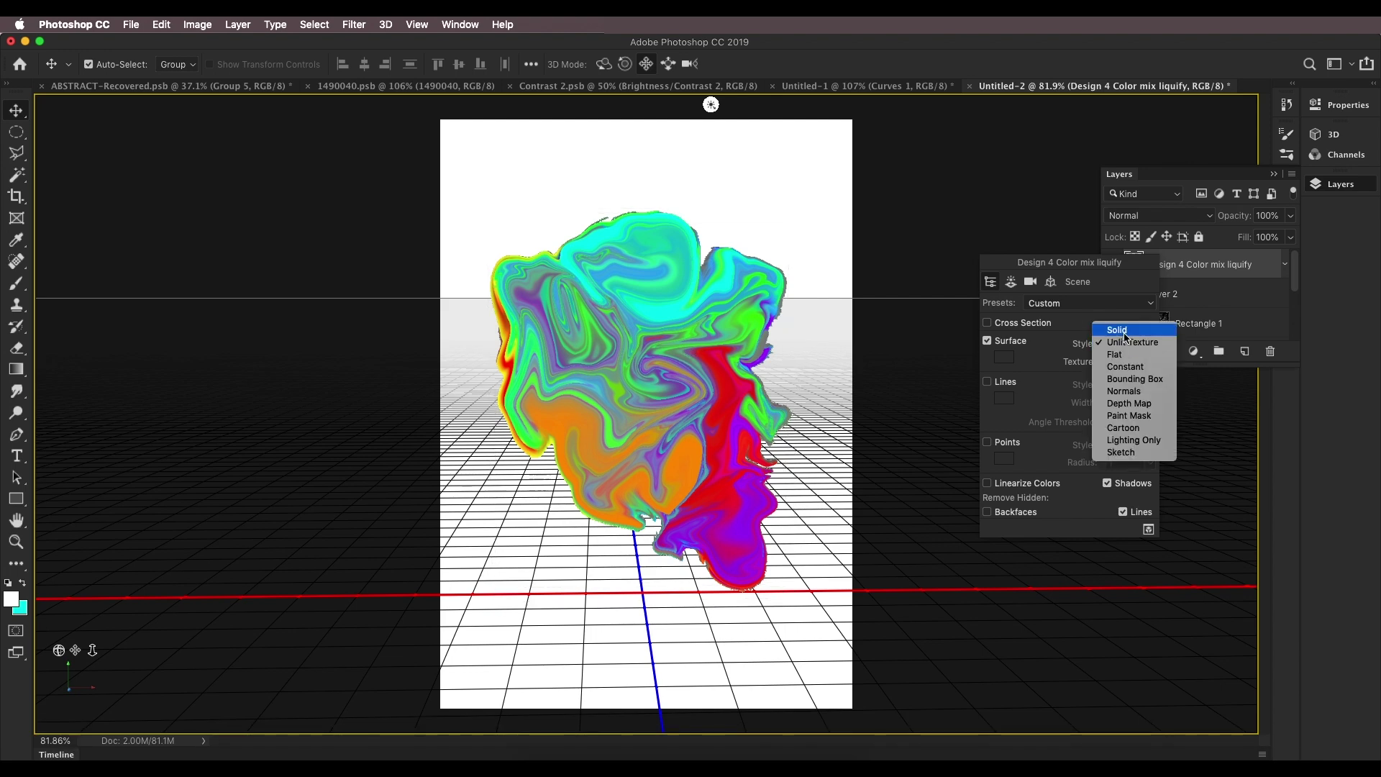
{"action": "left_click", "coordinate": [1121, 329]}
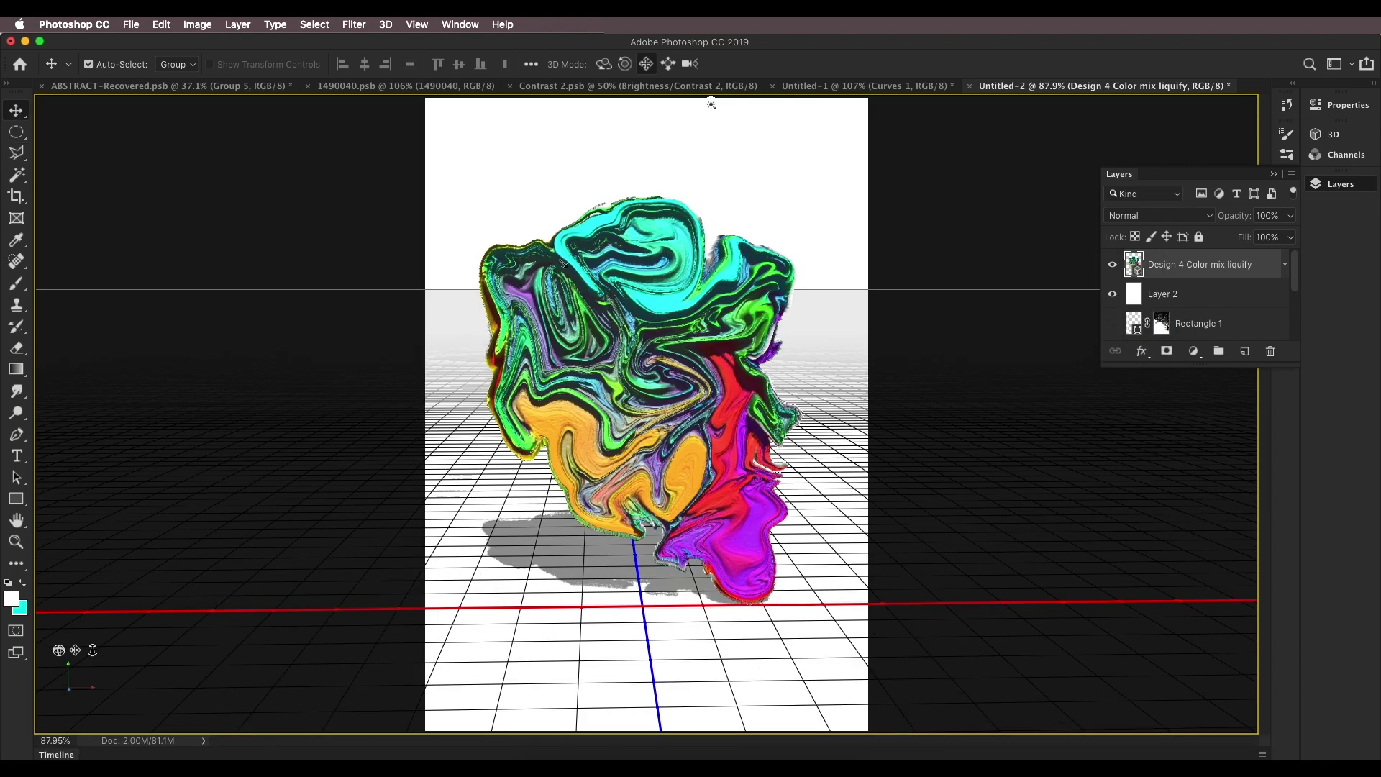
Step: Rasterize the Design 4 Color mix liquify 3D layer and nudge the blob slightly on the canvas
{"action": "scroll", "coordinate": [1078, 320], "scroll_direction": "down", "scroll_amount": 5}
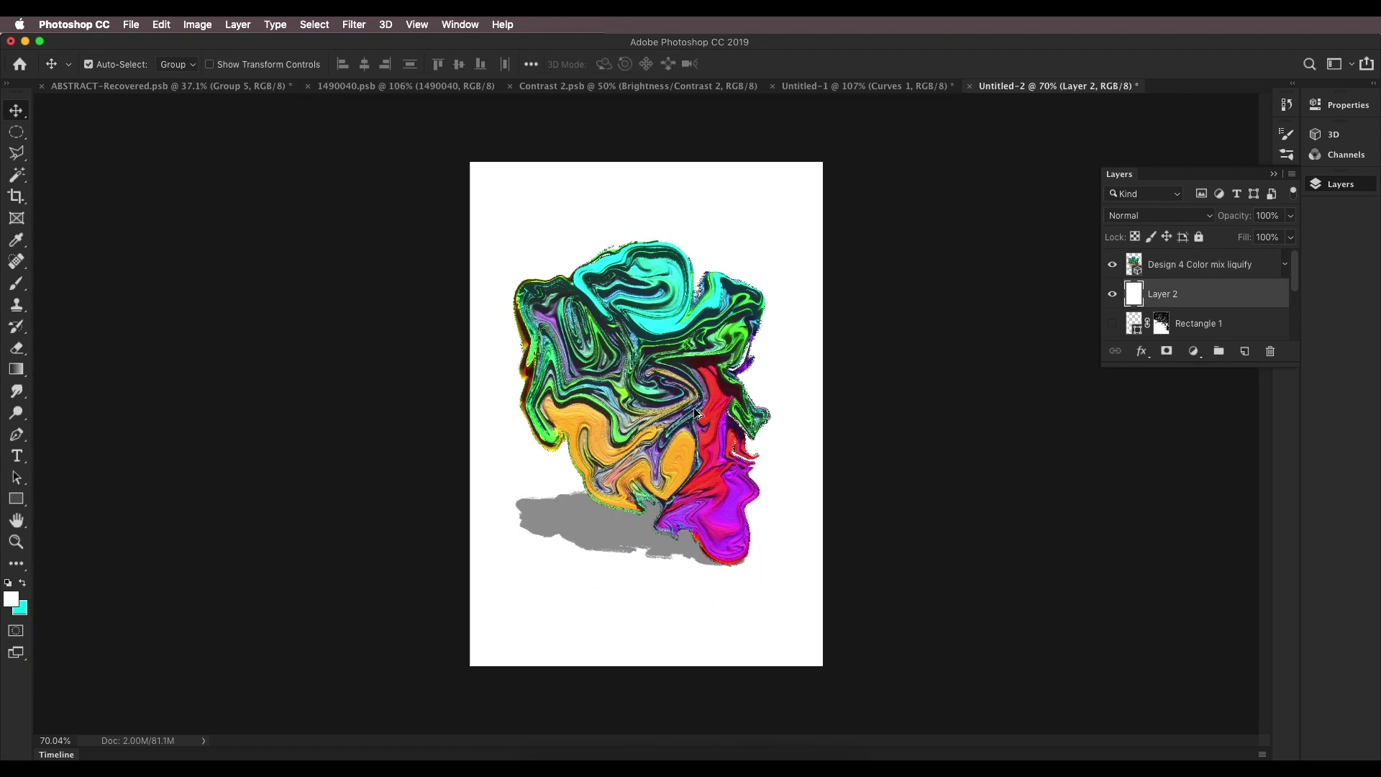
{"action": "left_click_drag", "start_coordinate": [660, 422], "coordinate": [663, 421]}
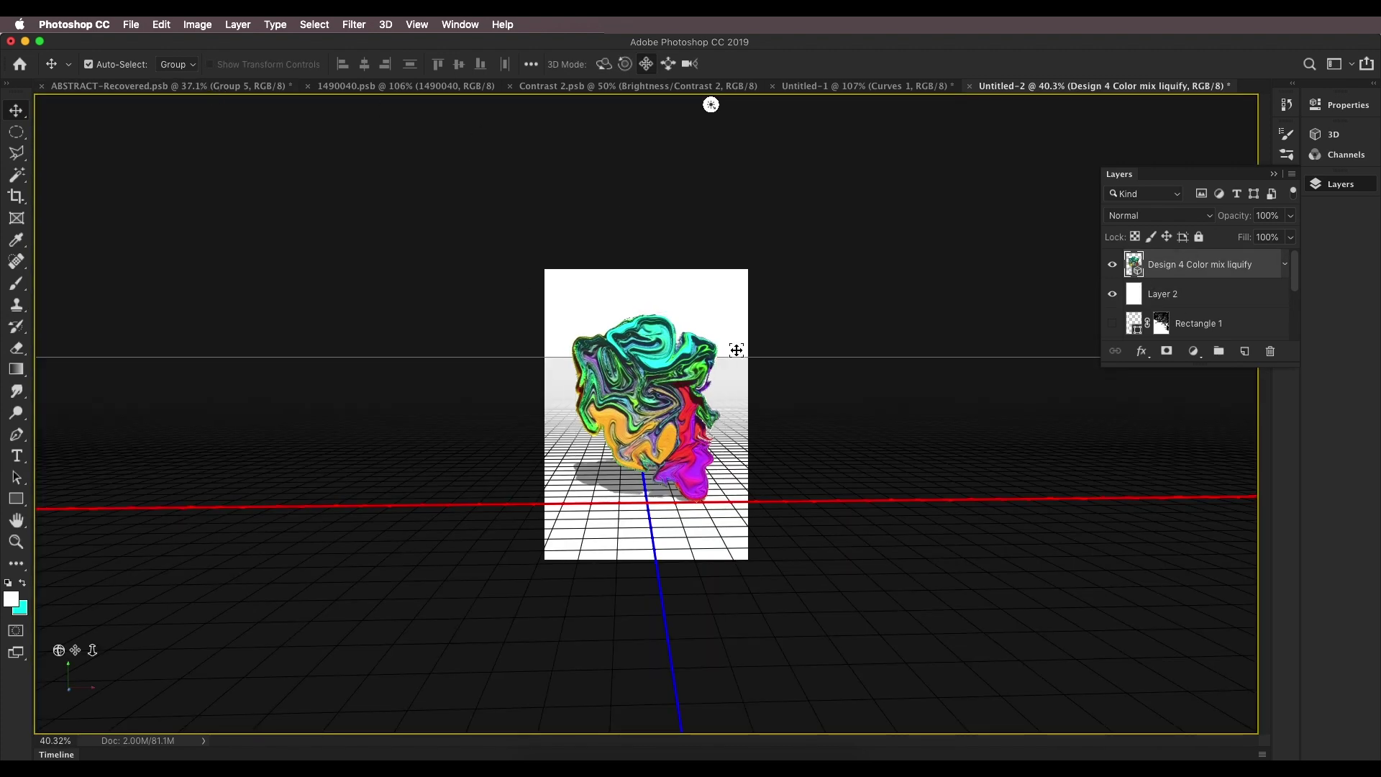
{"action": "right_click", "coordinate": [1200, 272]}
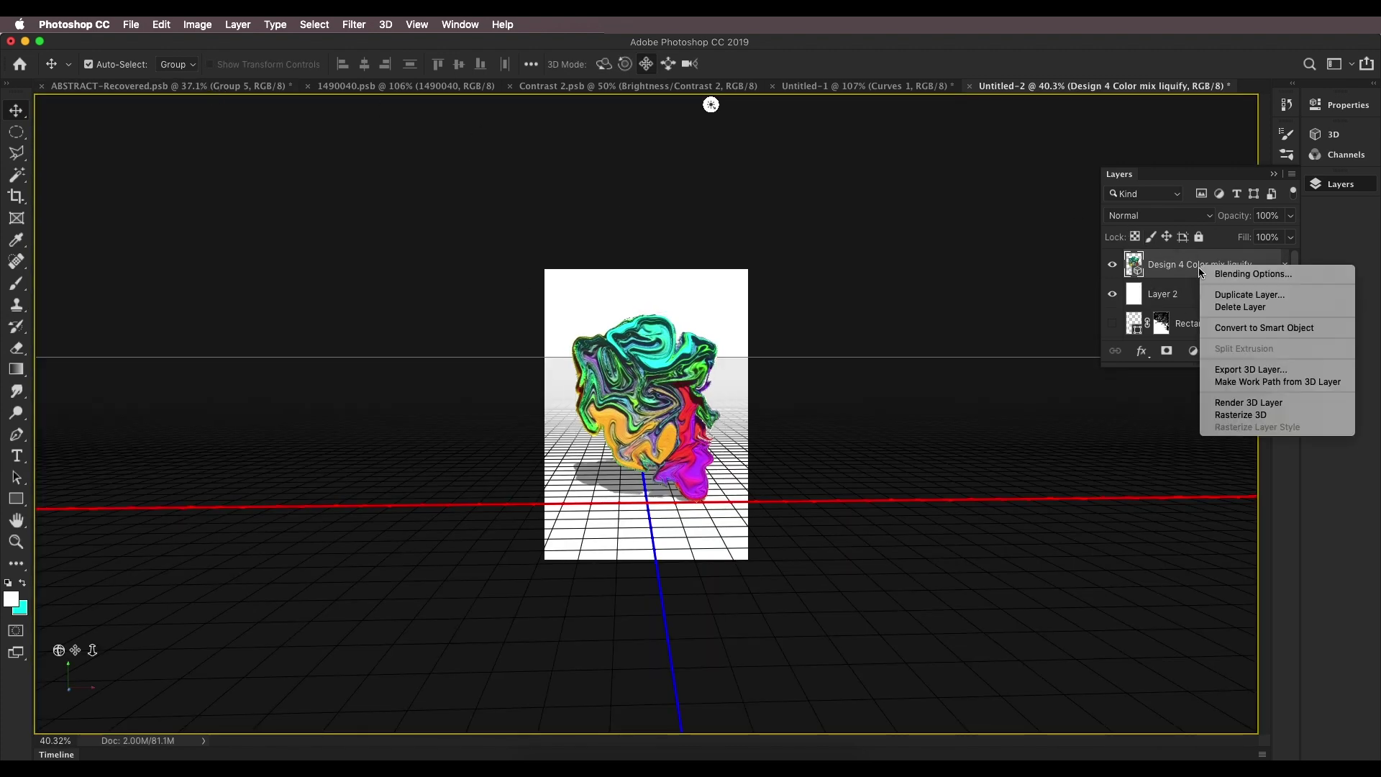
{"action": "left_click", "coordinate": [1240, 415]}
{"action": "left_click_drag", "start_coordinate": [673, 393], "coordinate": [666, 401]}
{"action": "scroll", "coordinate": [678, 388], "scroll_direction": "up", "scroll_amount": 3}
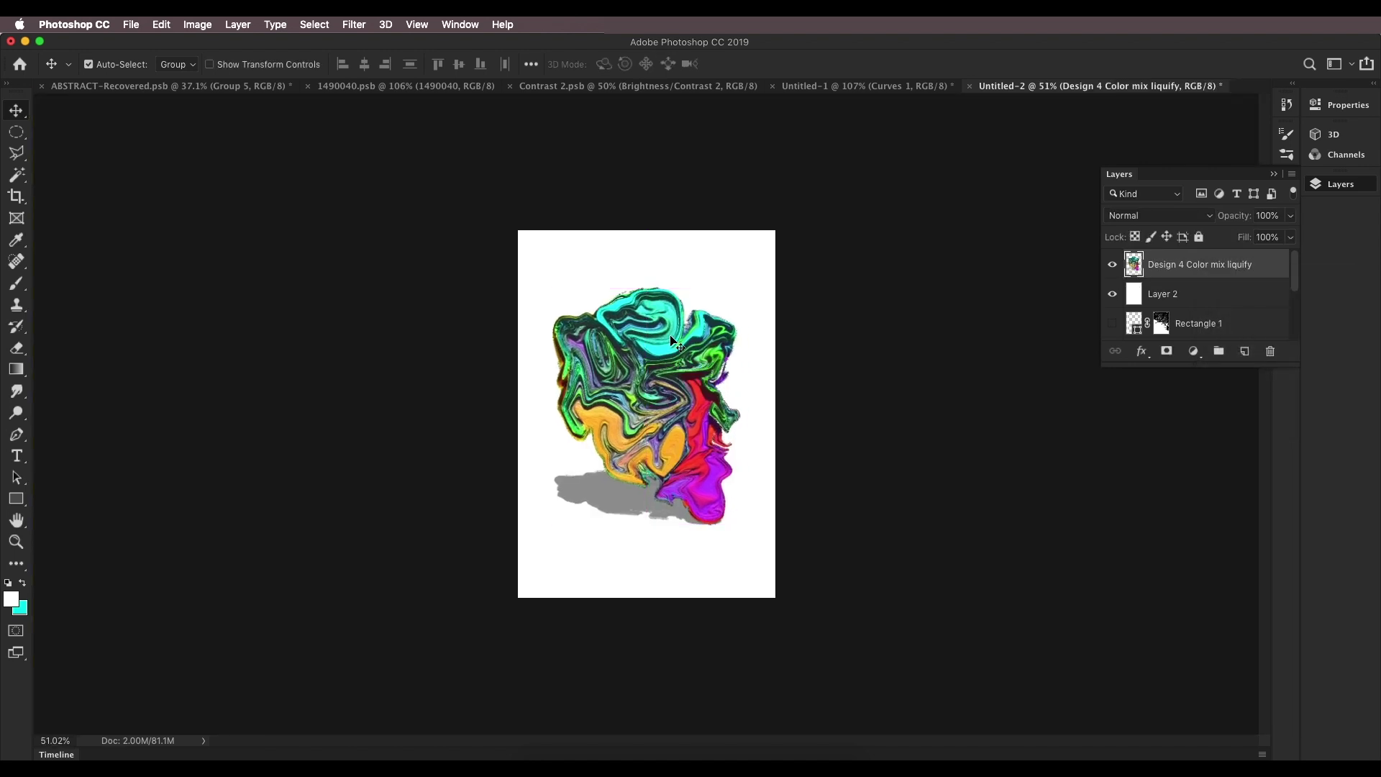
Step: Open the Camera Raw filter on the rasterized blob and set Luminance noise reduction to 100
{"action": "scroll", "coordinate": [665, 388], "scroll_direction": "up", "scroll_amount": 2}
{"action": "left_click", "coordinate": [354, 24]}
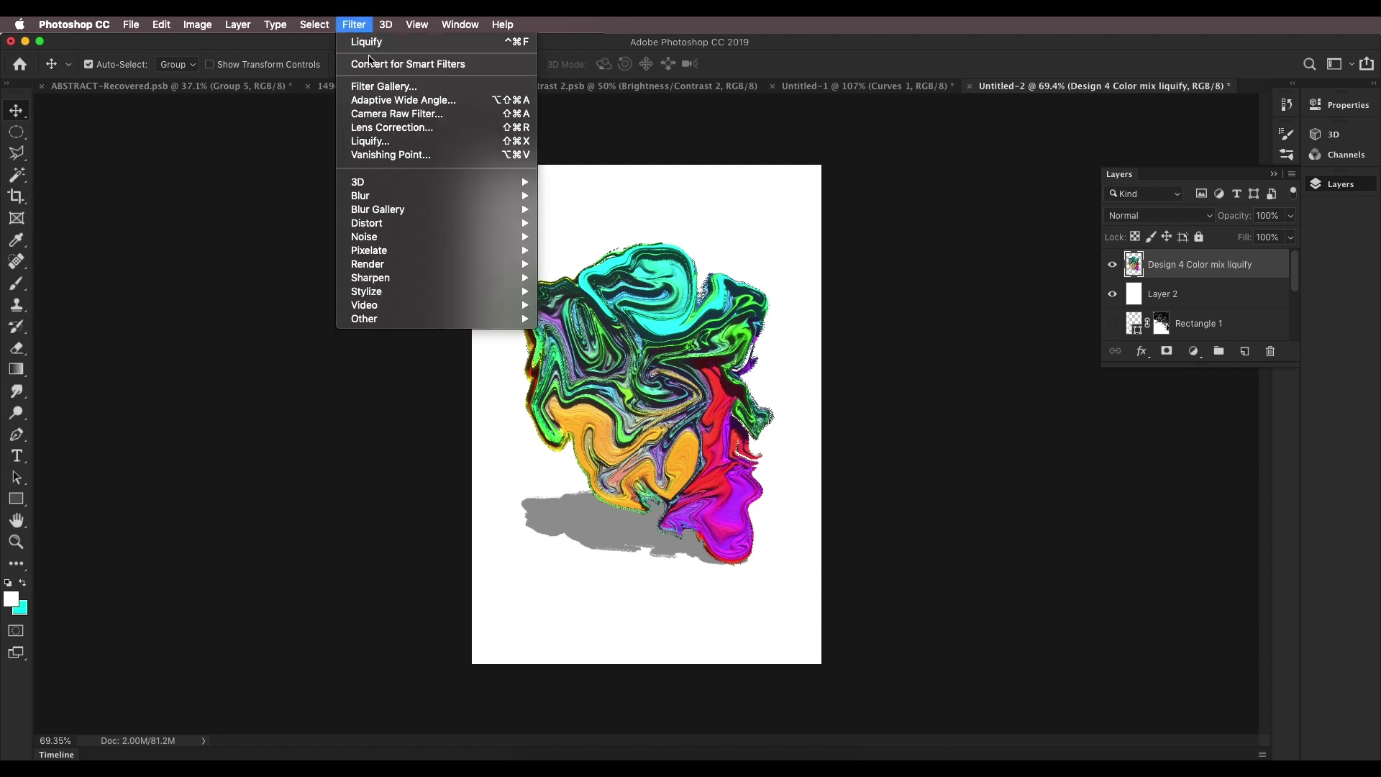
{"action": "left_click", "coordinate": [430, 133]}
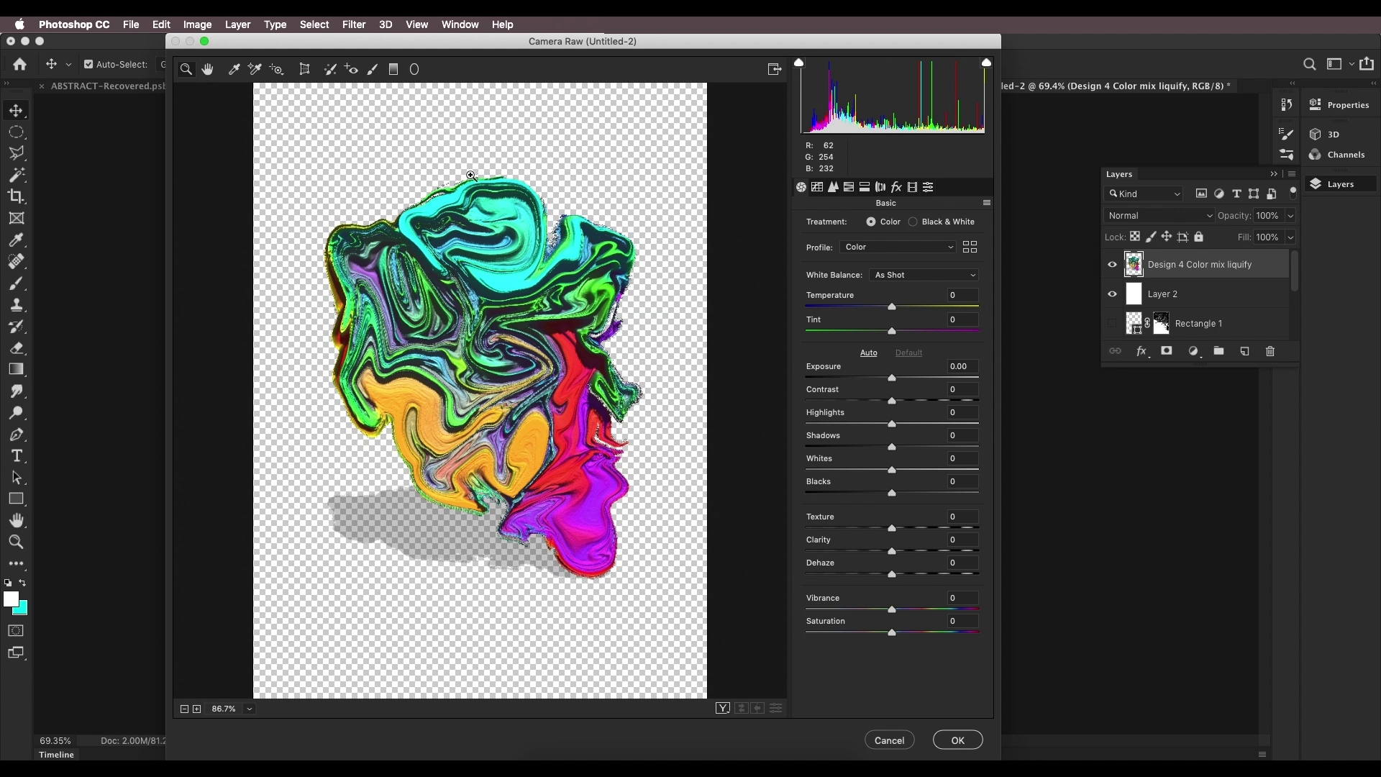
{"action": "left_click", "coordinate": [834, 188]}
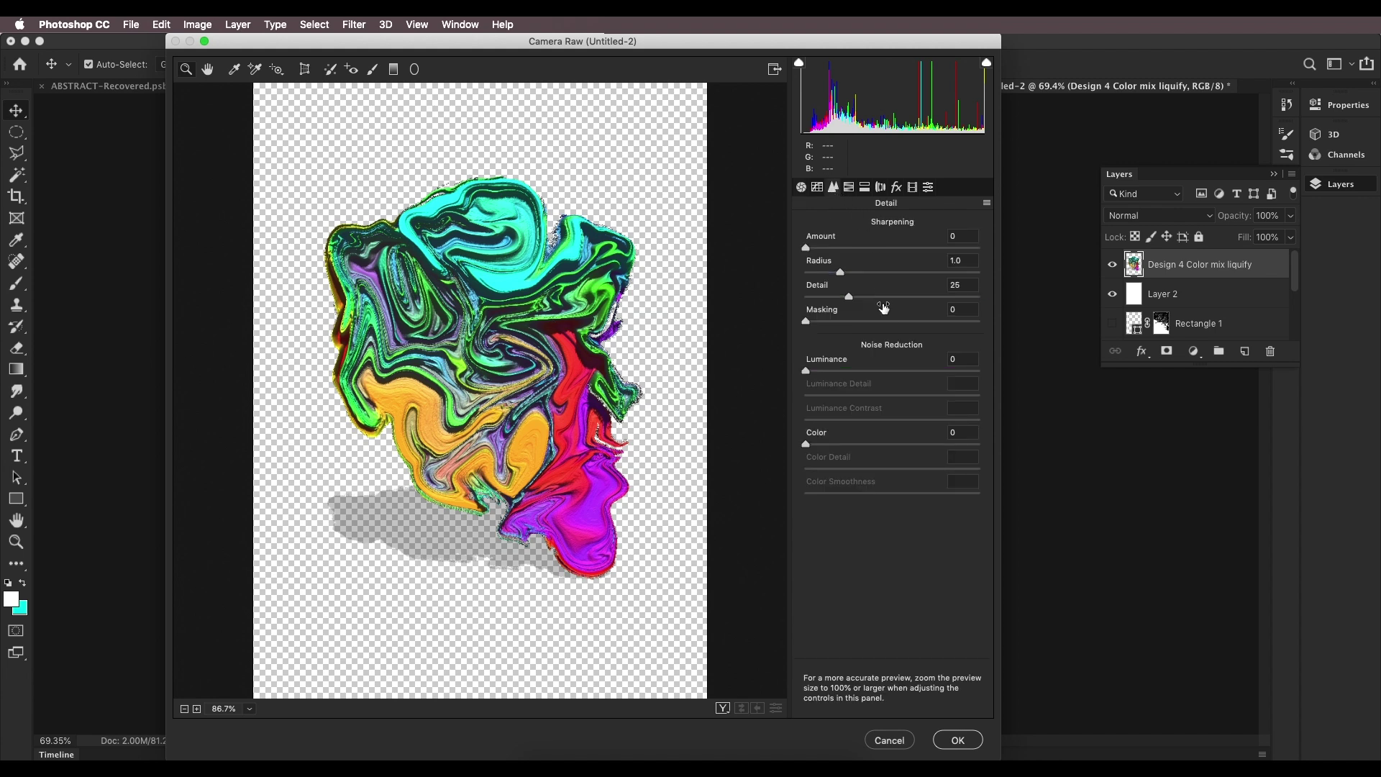
{"action": "left_click_drag", "start_coordinate": [956, 371], "coordinate": [978, 372]}
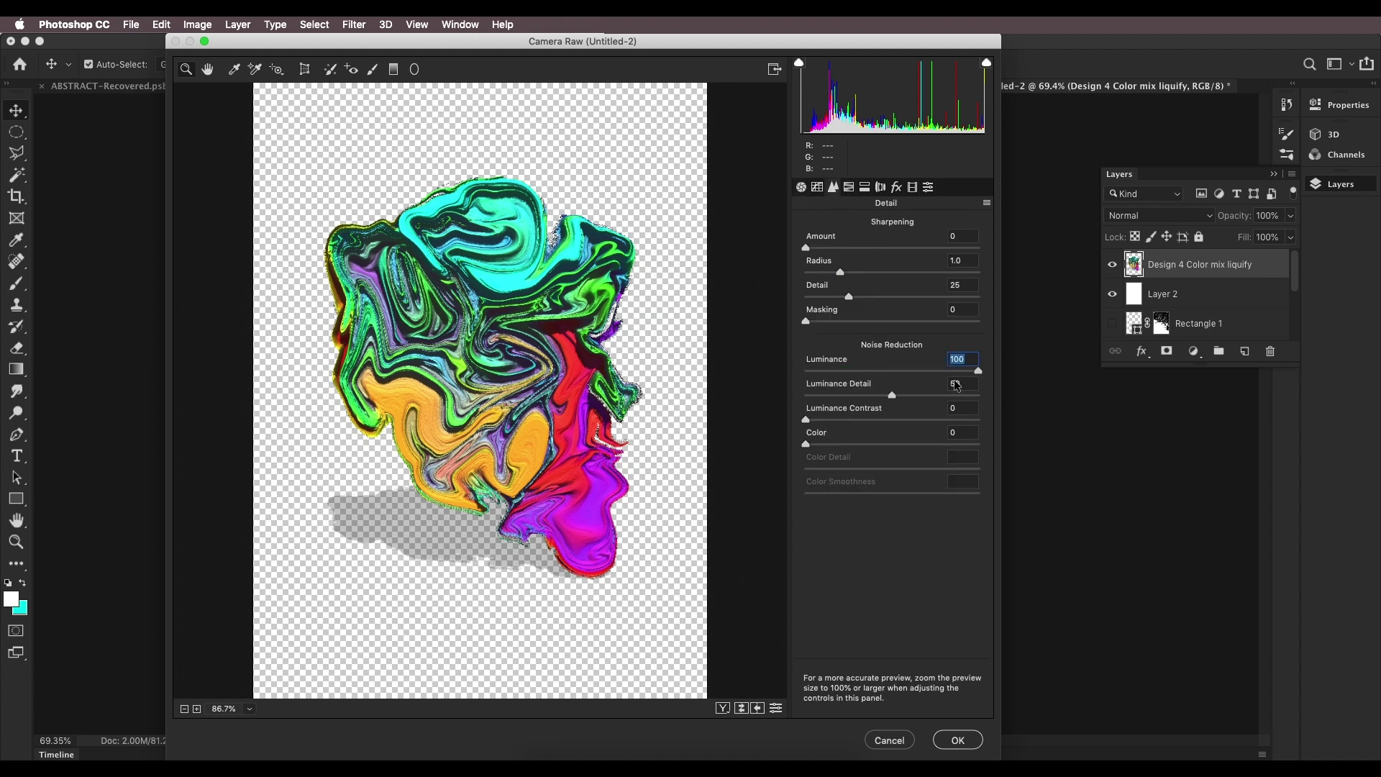
Step: Smooth the blob with Luminance Detail 14, Luminance Contrast 43 and Luminance 100, and apply the Camera Raw filter
{"action": "left_click", "coordinate": [527, 330]}
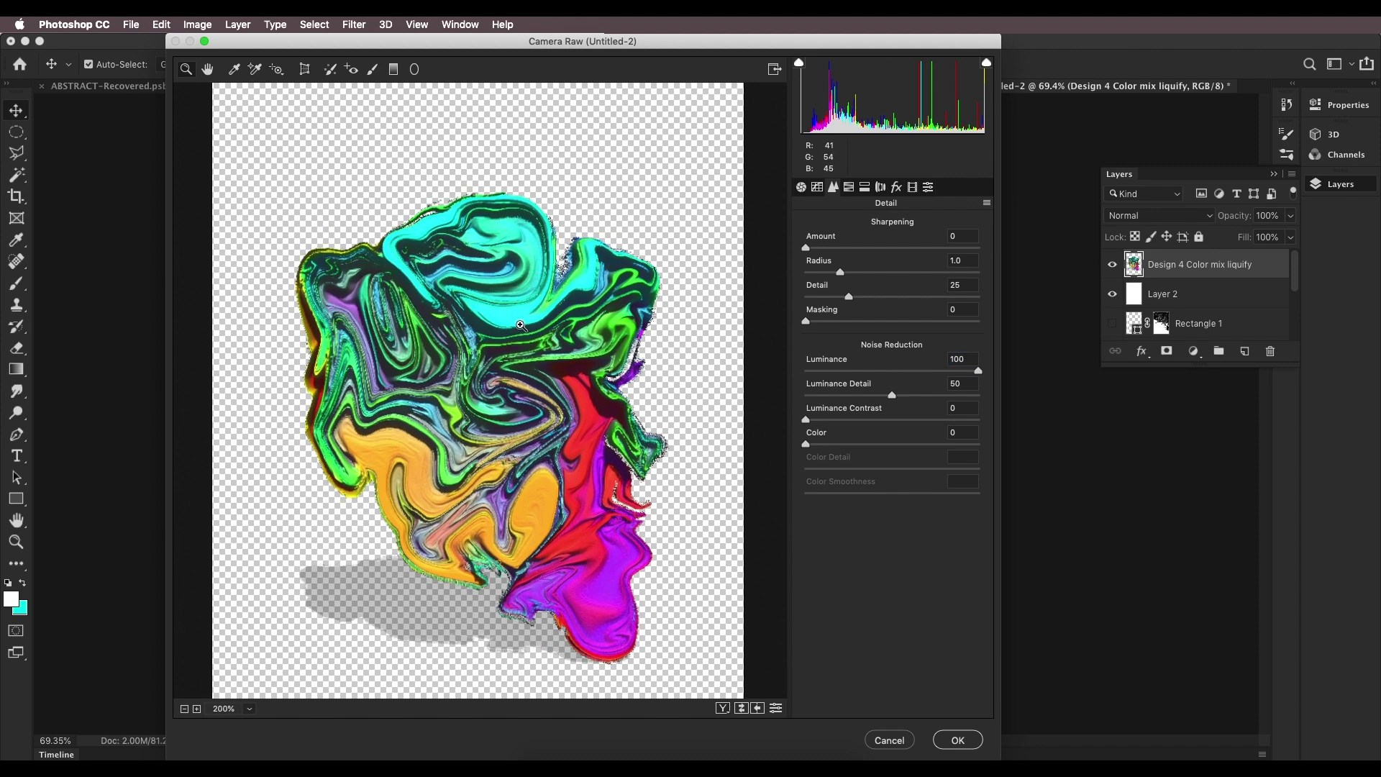
{"action": "left_click", "coordinate": [528, 330]}
{"action": "left_click", "coordinate": [527, 331]}
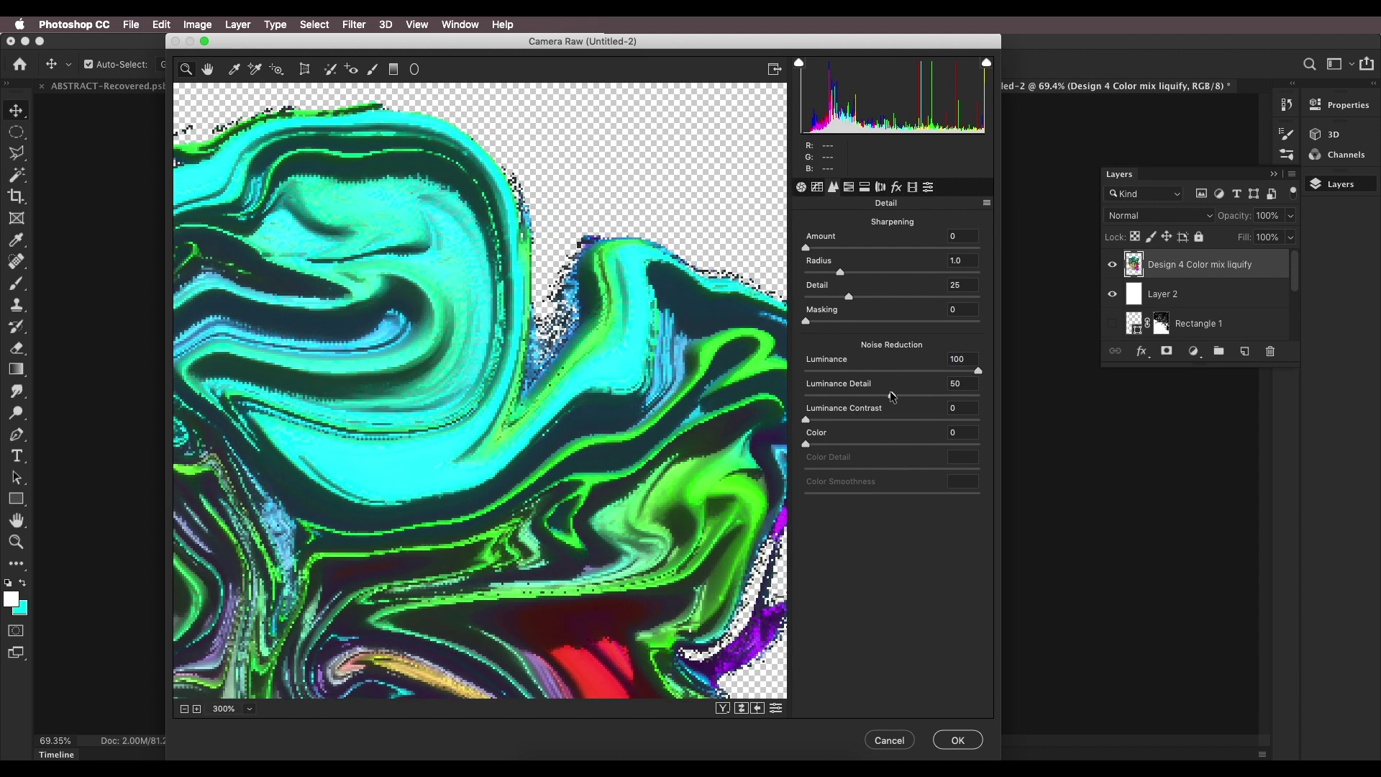
{"action": "left_click_drag", "start_coordinate": [862, 373], "coordinate": [893, 370]}
{"action": "mouse_move", "coordinate": [892, 395]}
{"action": "left_mouse_down"}
{"action": "mouse_move", "coordinate": [830, 394]}
{"action": "mouse_move", "coordinate": [878, 418]}
{"action": "left_mouse_up"}
{"action": "left_click_drag", "start_coordinate": [893, 370], "coordinate": [1011, 377]}
{"action": "scroll", "coordinate": [603, 432], "scroll_direction": "down", "scroll_amount": 2}
{"action": "scroll", "coordinate": [603, 432], "scroll_direction": "down", "scroll_amount": 6}
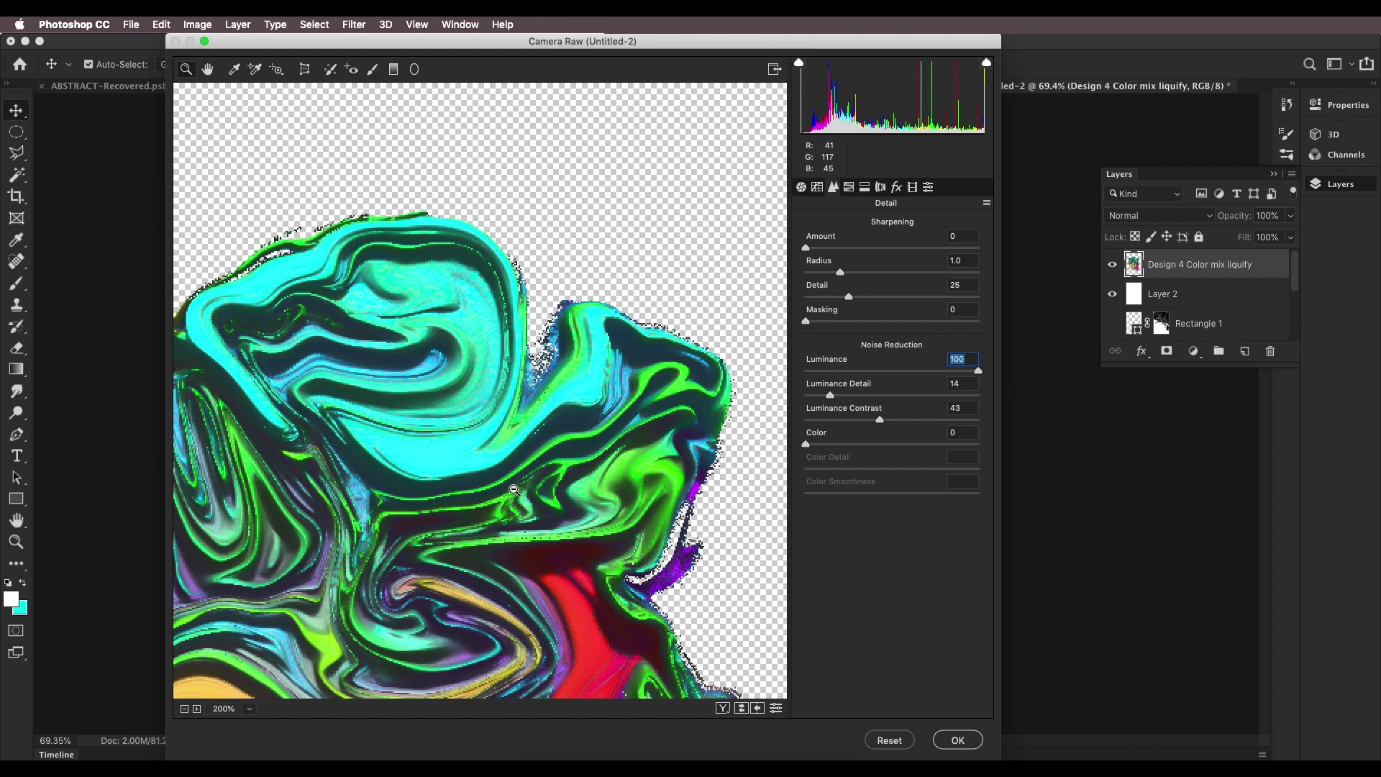
{"action": "left_click", "coordinate": [945, 738]}
Step: Mask the Design 4 Color mix liquify layer to its own outline and open the mask in Select and Mask
{"action": "scroll", "coordinate": [693, 407], "scroll_direction": "up", "scroll_amount": 8}
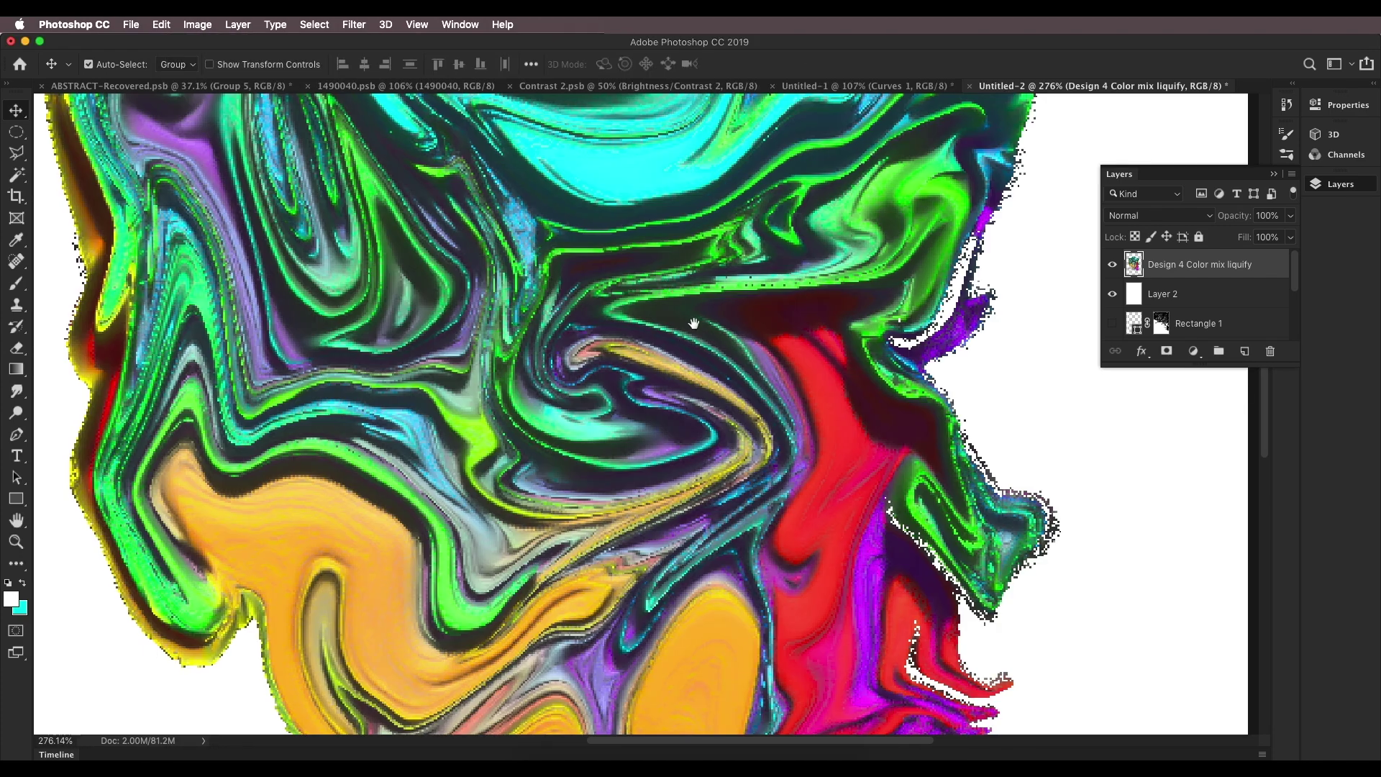
{"action": "left_click_drag", "start_coordinate": [693, 324], "coordinate": [755, 439]}
{"action": "scroll", "coordinate": [713, 363], "scroll_direction": "down", "scroll_amount": 3}
{"action": "left_click", "coordinate": [1166, 351]}
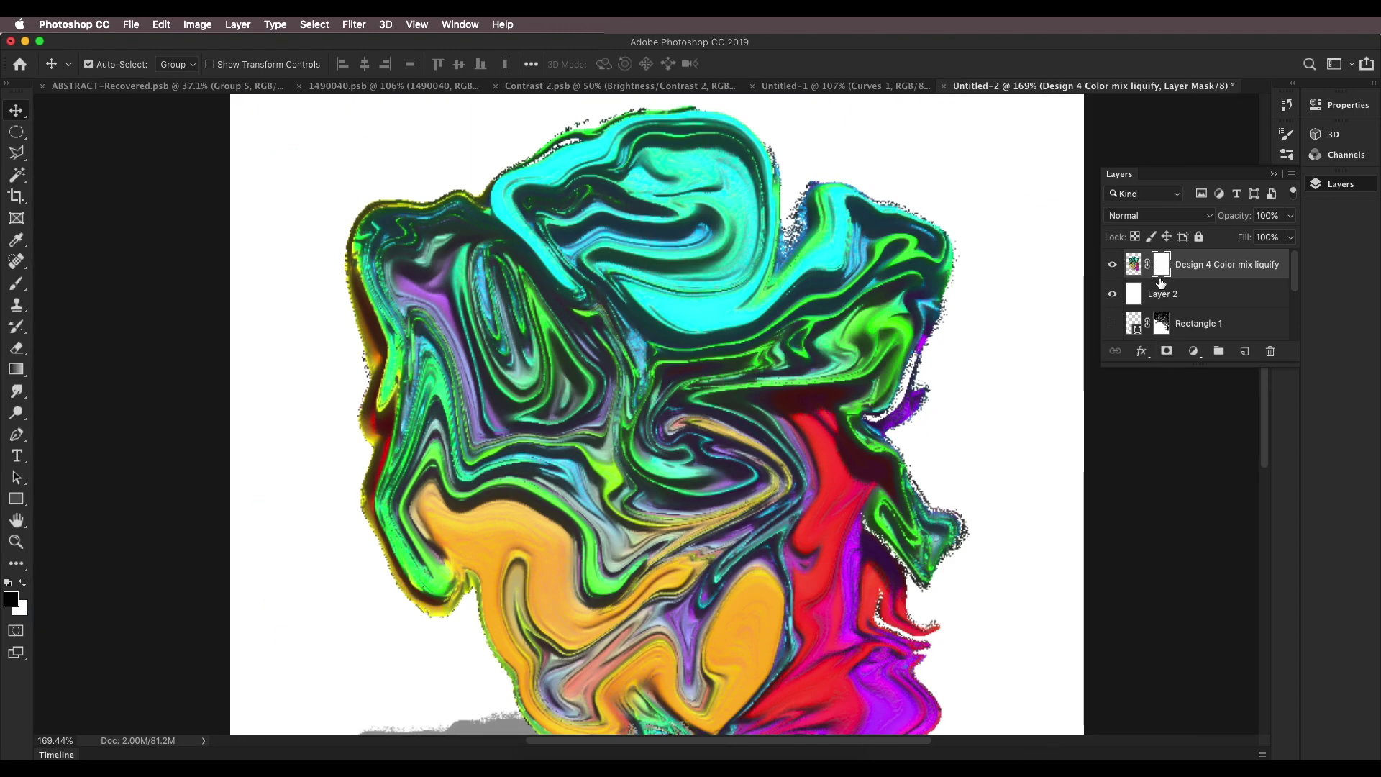
{"action": "key", "text": "super+z"}
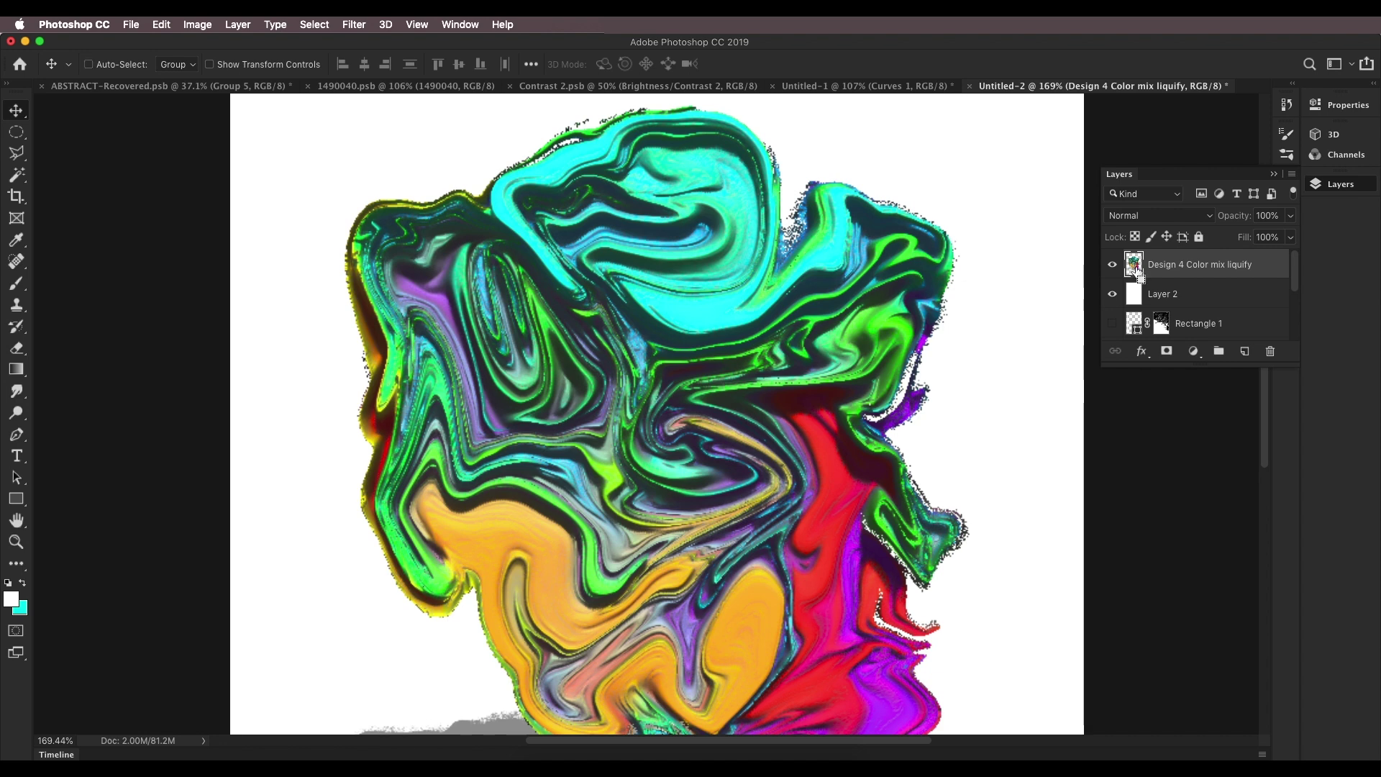
{"action": "left_click", "coordinate": [1167, 351]}
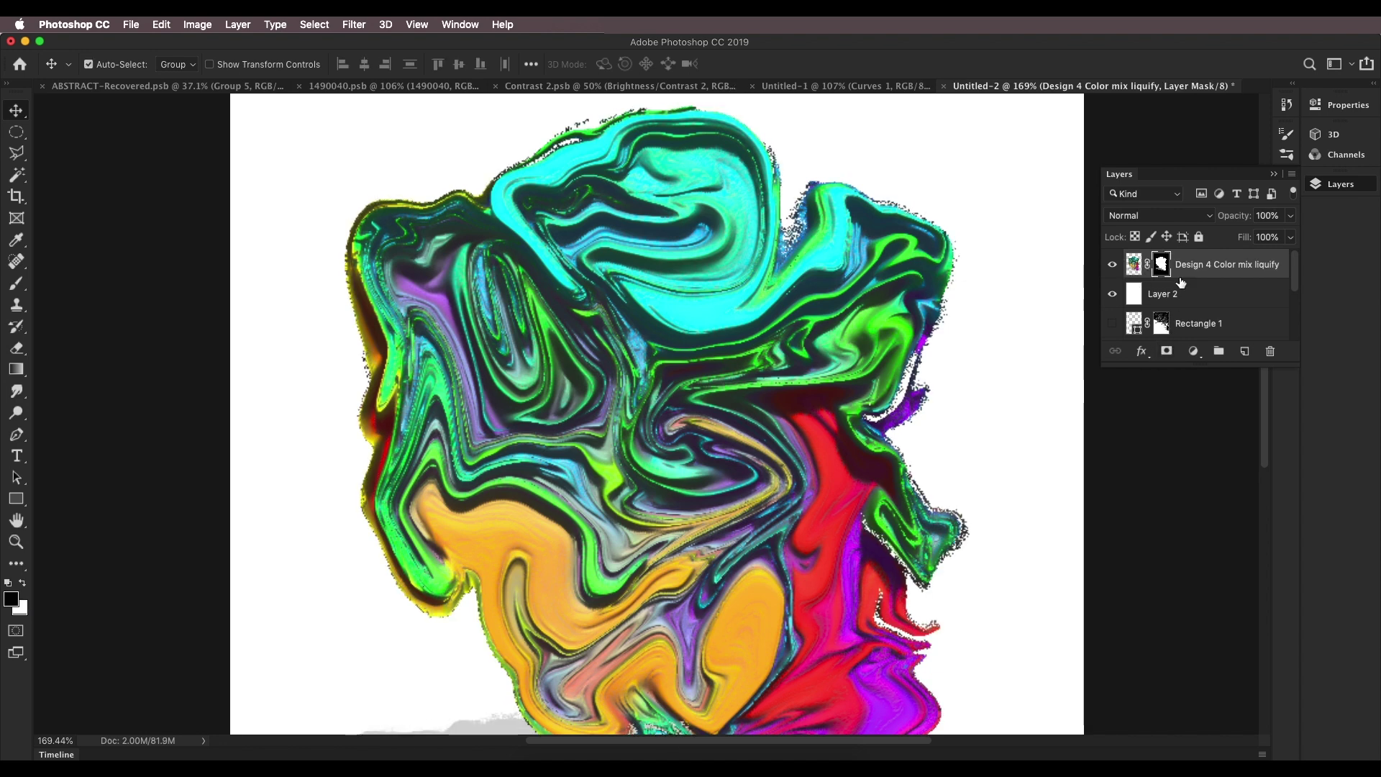
{"action": "double_click", "coordinate": [1161, 265]}
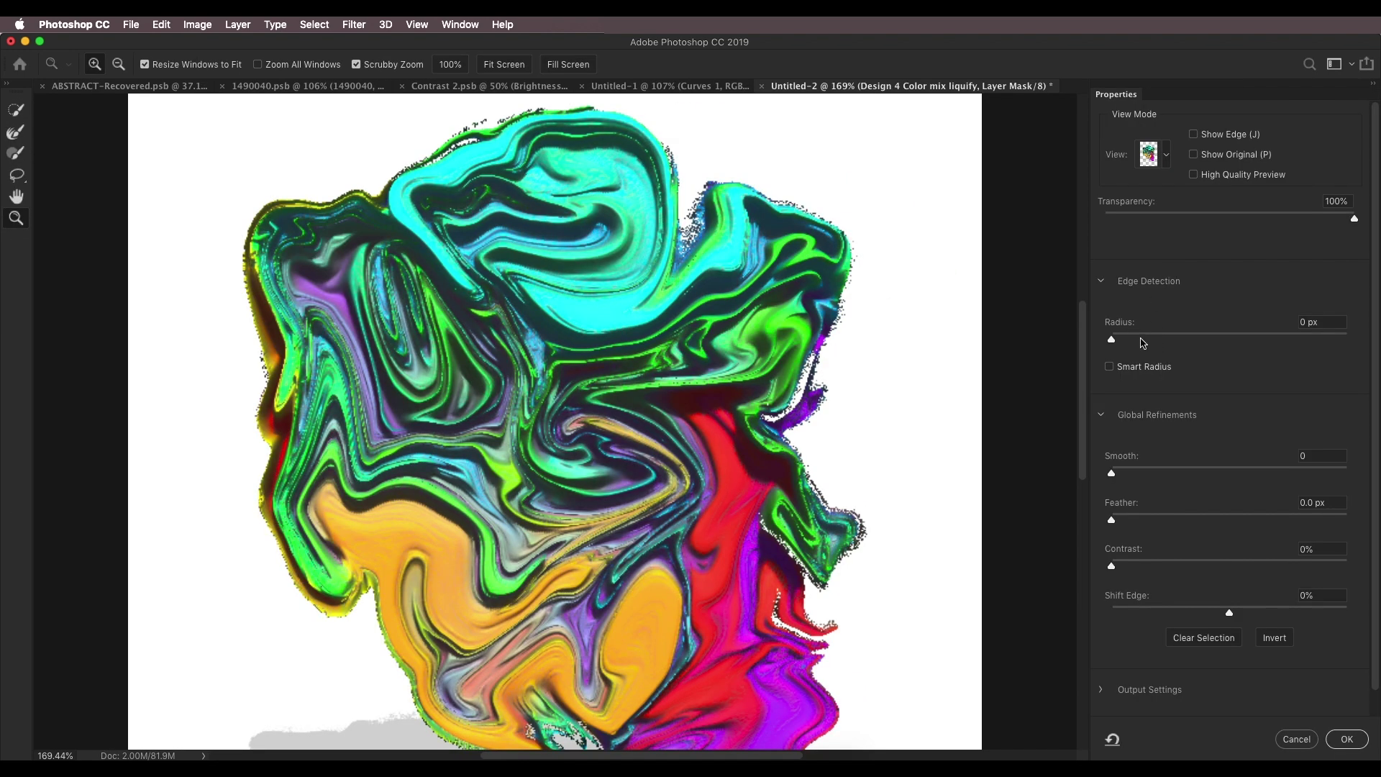
Step: Refine the blob mask's edge with Radius 6 px, Smooth 30, Feather 2.1 px and Shift Edge -38%, and apply it
{"action": "left_click_drag", "start_coordinate": [1112, 338], "coordinate": [1183, 334]}
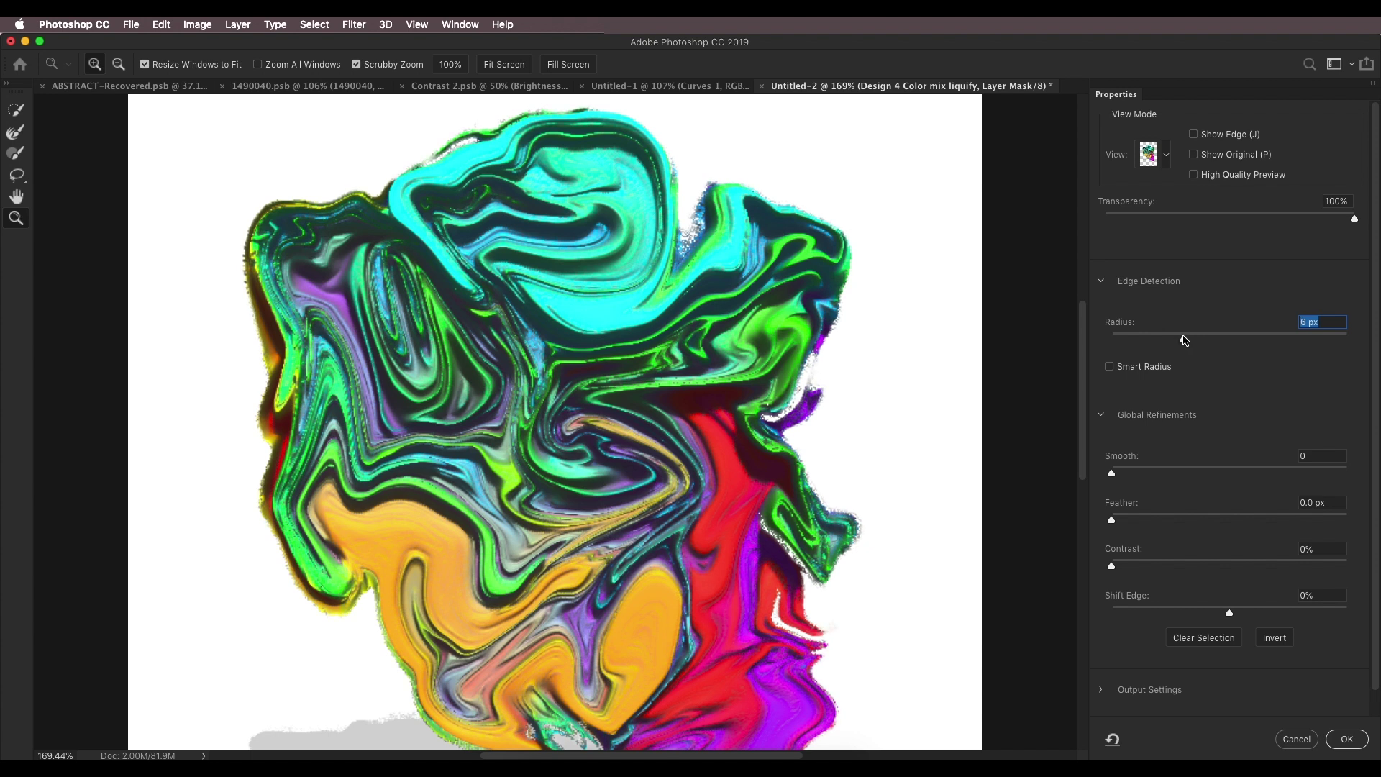
{"action": "left_click_drag", "start_coordinate": [1113, 473], "coordinate": [1247, 481]}
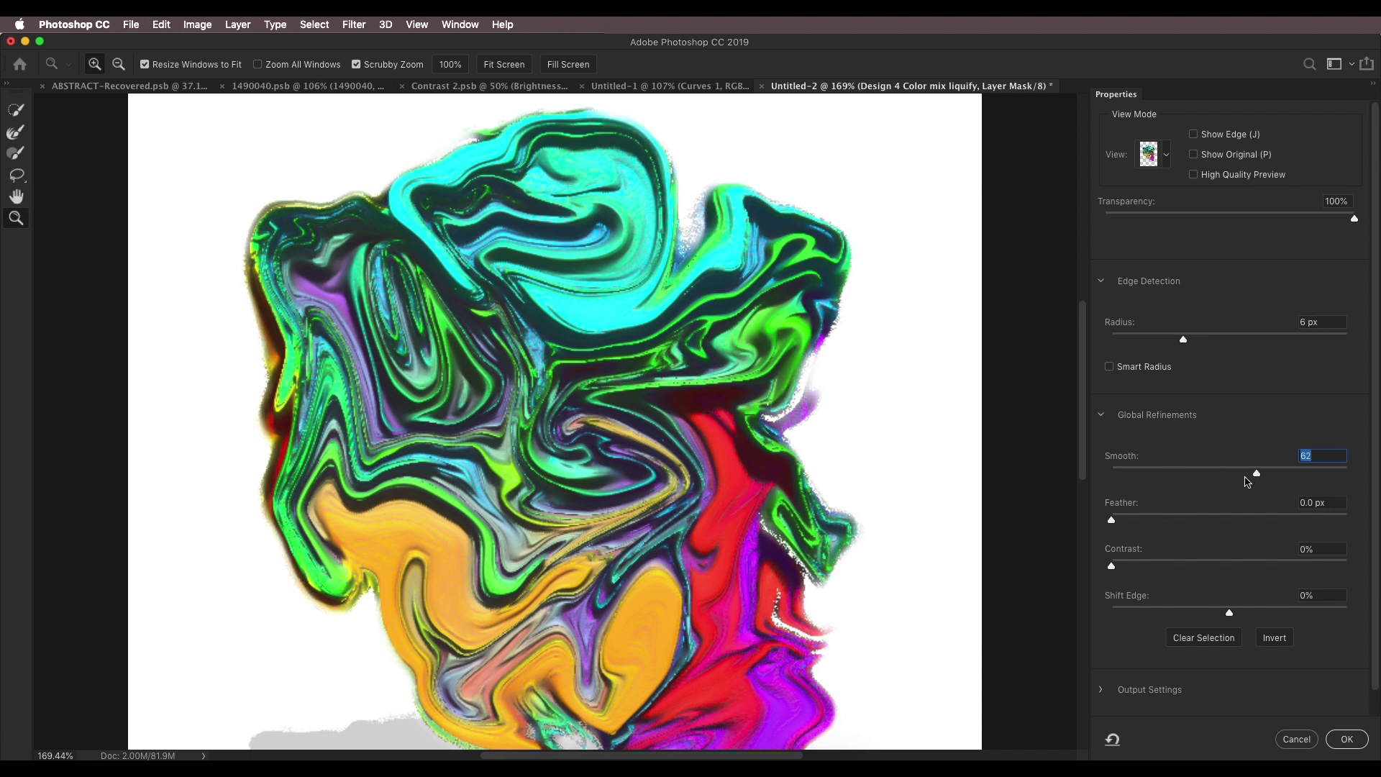
{"action": "mouse_move", "coordinate": [1149, 519]}
{"action": "left_mouse_down"}
{"action": "mouse_move", "coordinate": [1186, 517]}
{"action": "mouse_move", "coordinate": [1135, 521]}
{"action": "left_mouse_up"}
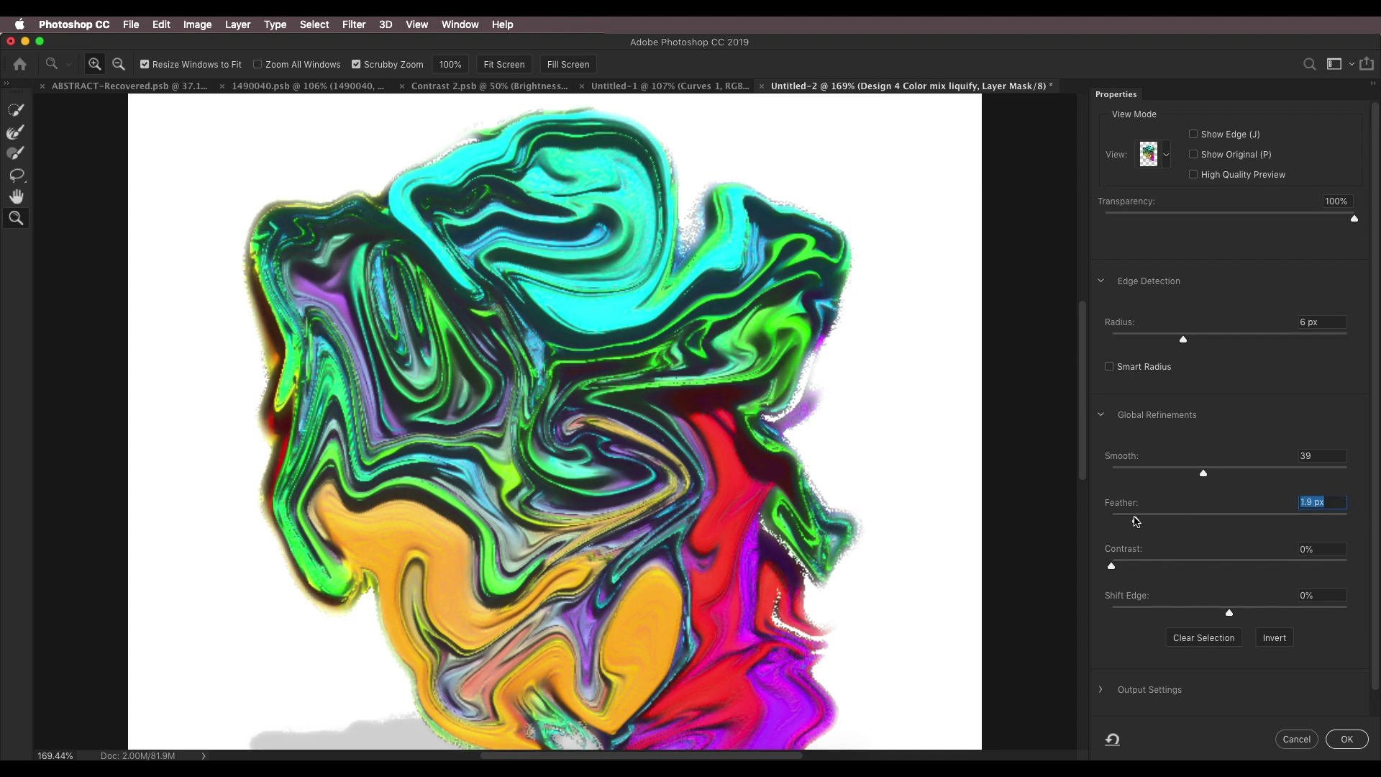
{"action": "mouse_move", "coordinate": [1207, 606]}
{"action": "left_mouse_down"}
{"action": "mouse_move", "coordinate": [1171, 611]}
{"action": "mouse_move", "coordinate": [1233, 610]}
{"action": "mouse_move", "coordinate": [1186, 610]}
{"action": "left_mouse_up"}
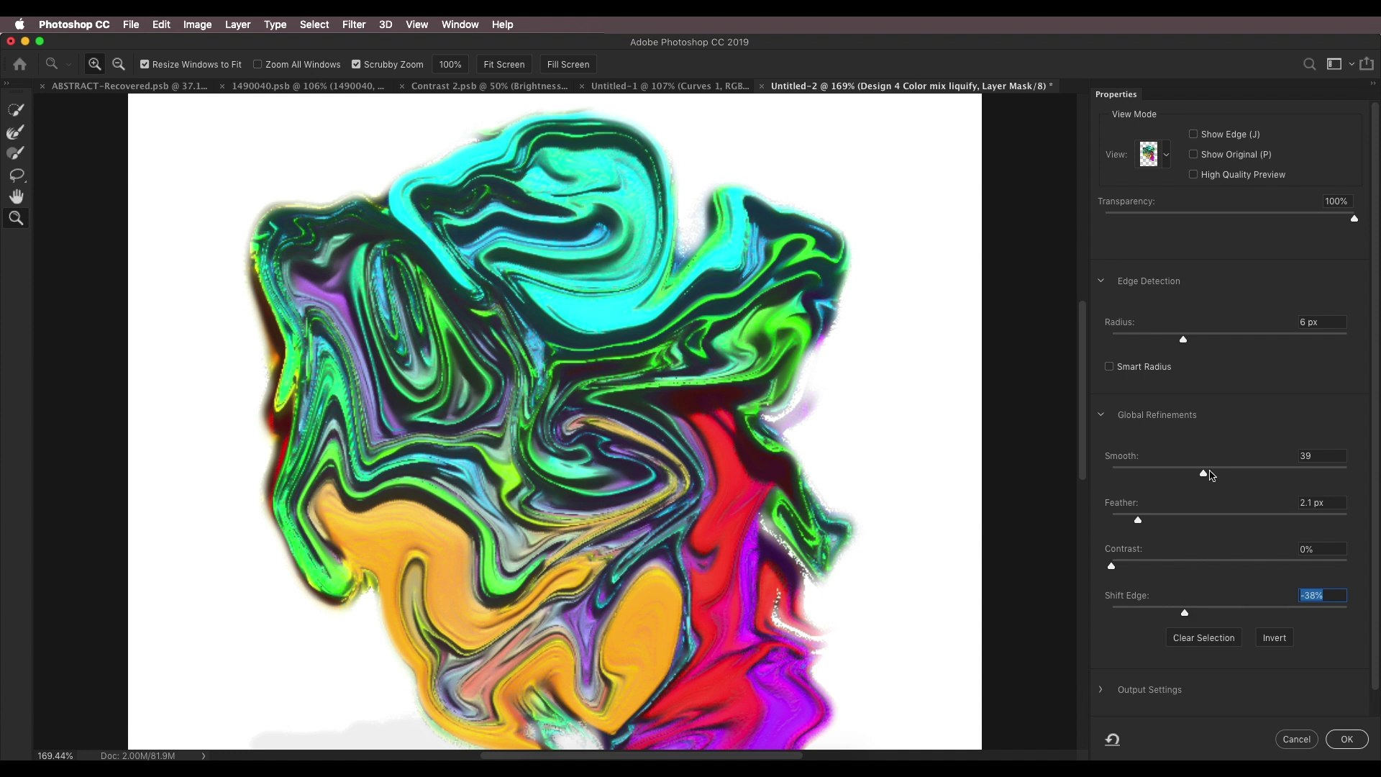
{"action": "mouse_move", "coordinate": [1209, 473]}
{"action": "left_mouse_down"}
{"action": "mouse_move", "coordinate": [1146, 472]}
{"action": "mouse_move", "coordinate": [1229, 469]}
{"action": "left_mouse_up"}
{"action": "mouse_move", "coordinate": [1183, 338]}
{"action": "left_mouse_down"}
{"action": "mouse_move", "coordinate": [1134, 342]}
{"action": "mouse_move", "coordinate": [1177, 341]}
{"action": "left_mouse_up"}
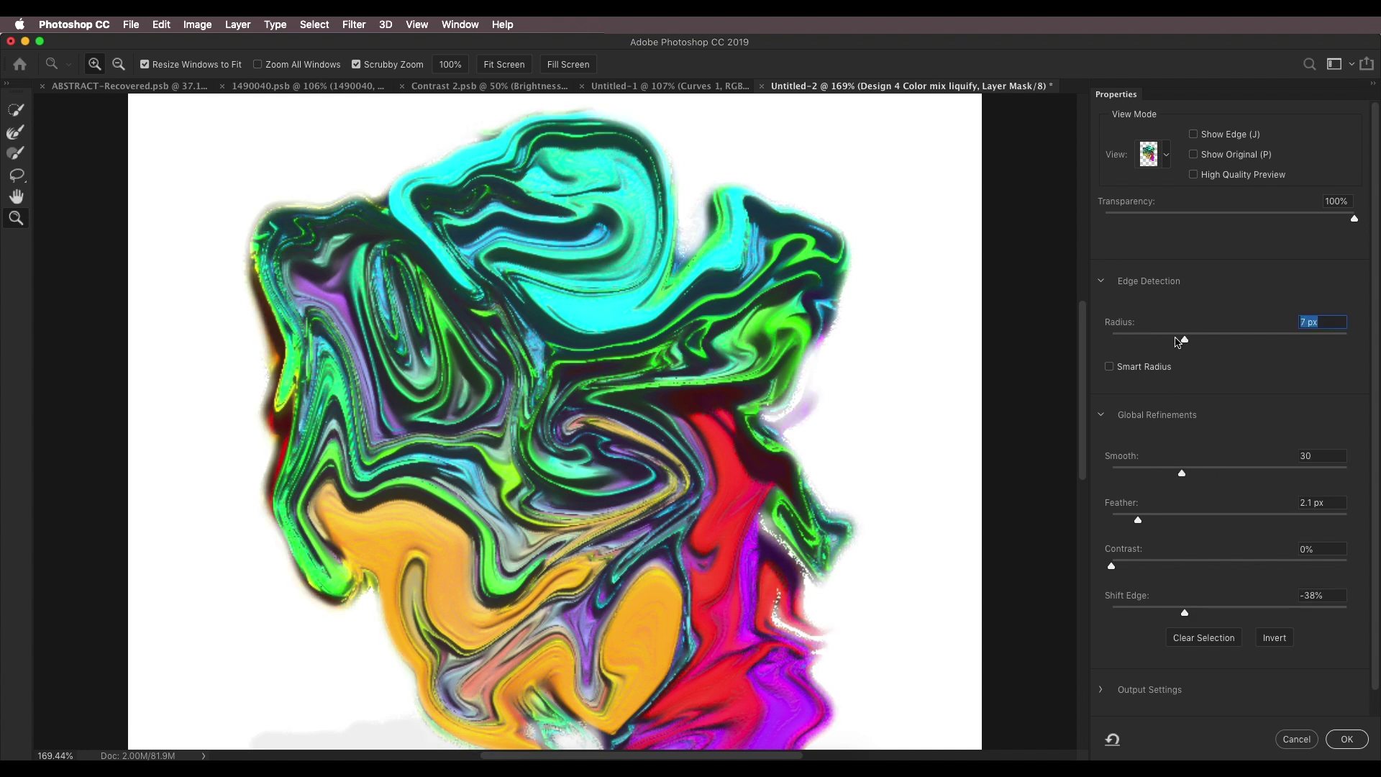
{"action": "left_click", "coordinate": [1342, 739]}
{"action": "scroll", "coordinate": [754, 426], "scroll_direction": "down", "scroll_amount": 8}
{"action": "scroll", "coordinate": [739, 410], "scroll_direction": "up", "scroll_amount": 7}
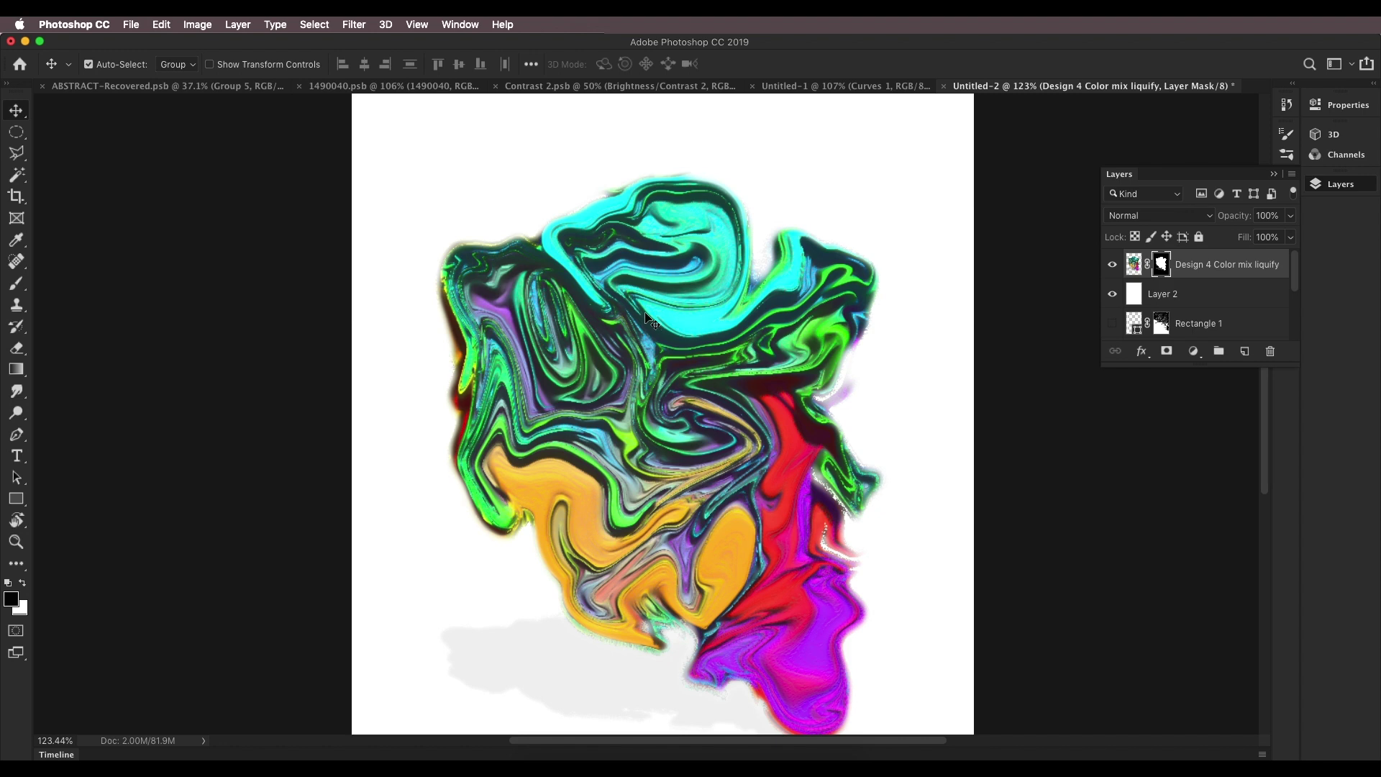
Step: Bake the mask into the Design 4 Color mix liquify layer by converting it to a smart object and rasterizing it
{"action": "left_click", "coordinate": [216, 89]}
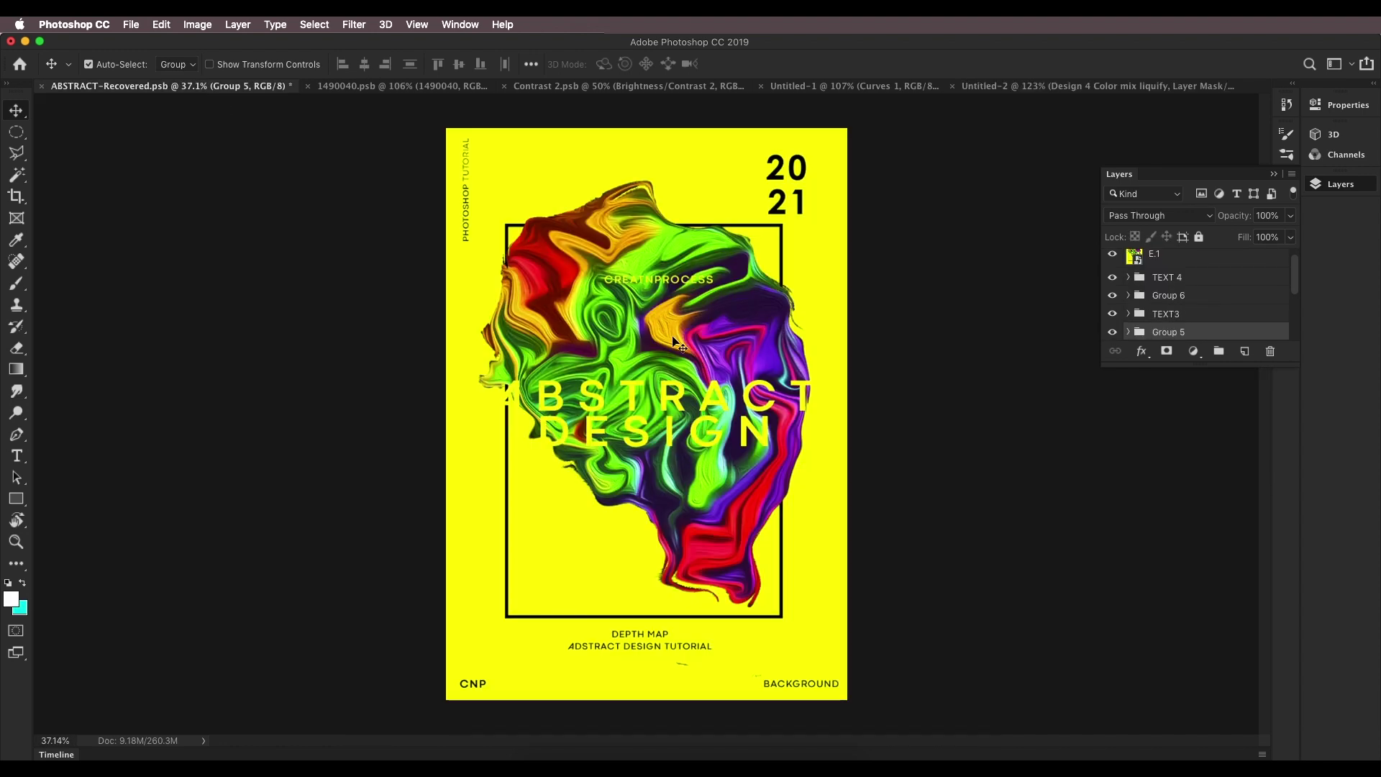
{"action": "left_click", "coordinate": [1149, 86]}
{"action": "scroll", "coordinate": [710, 394], "scroll_direction": "up", "scroll_amount": 2}
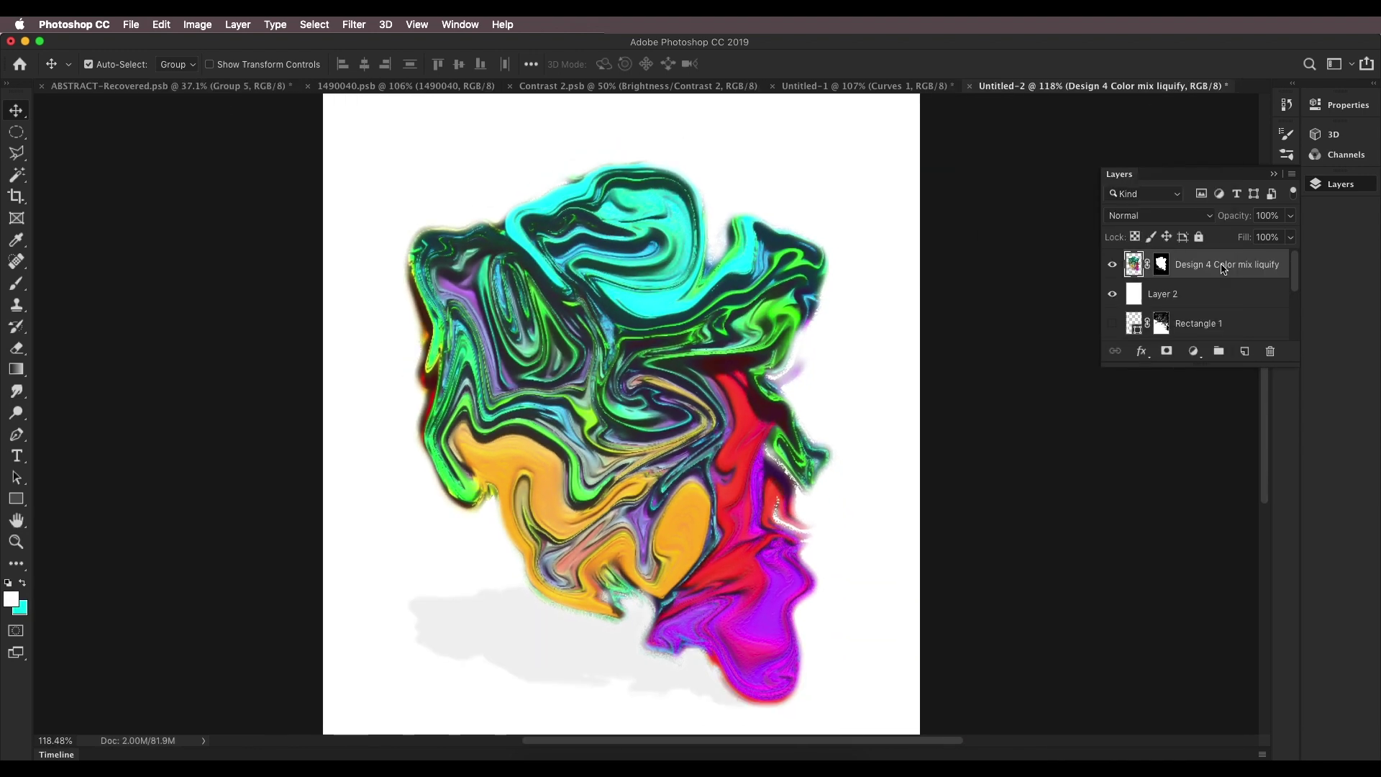
{"action": "right_click", "coordinate": [1222, 268]}
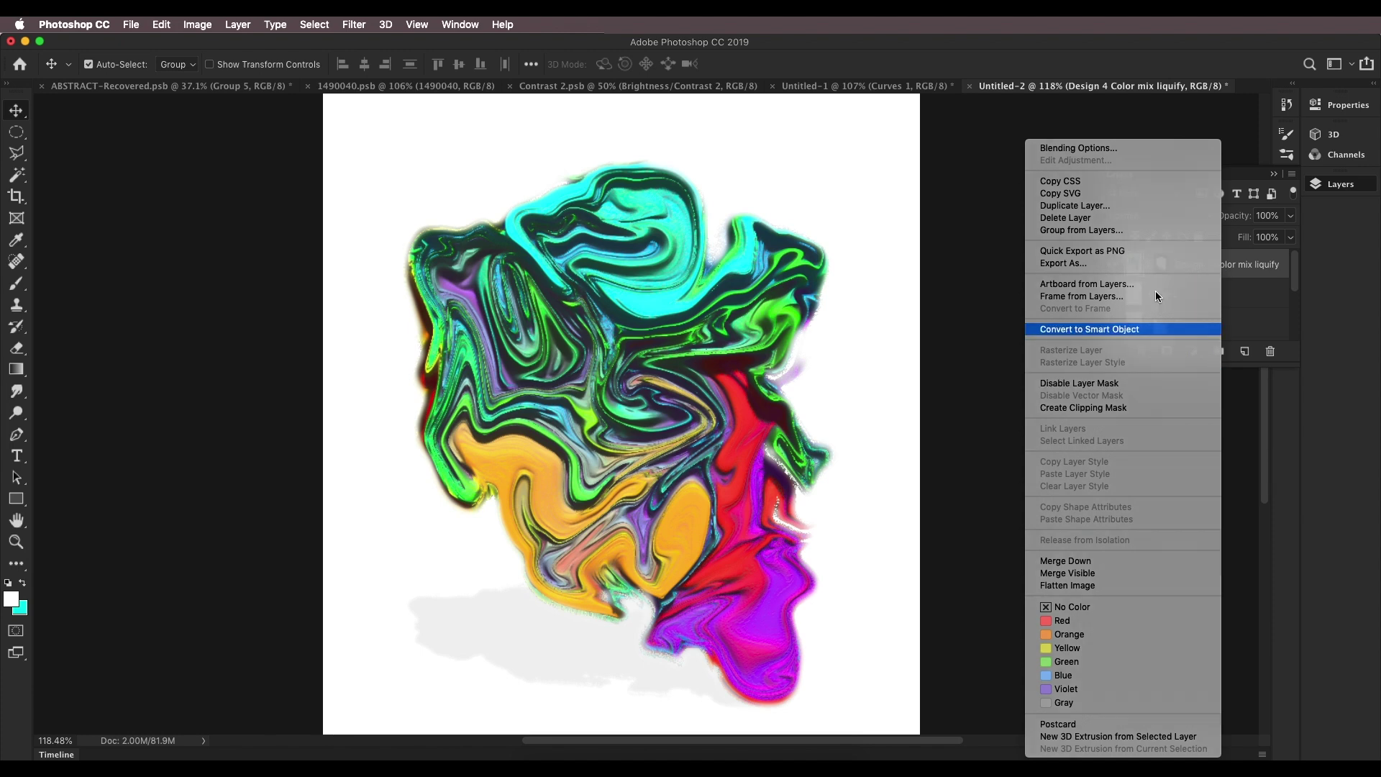
{"action": "left_click", "coordinate": [1122, 330]}
{"action": "right_click", "coordinate": [1166, 267]}
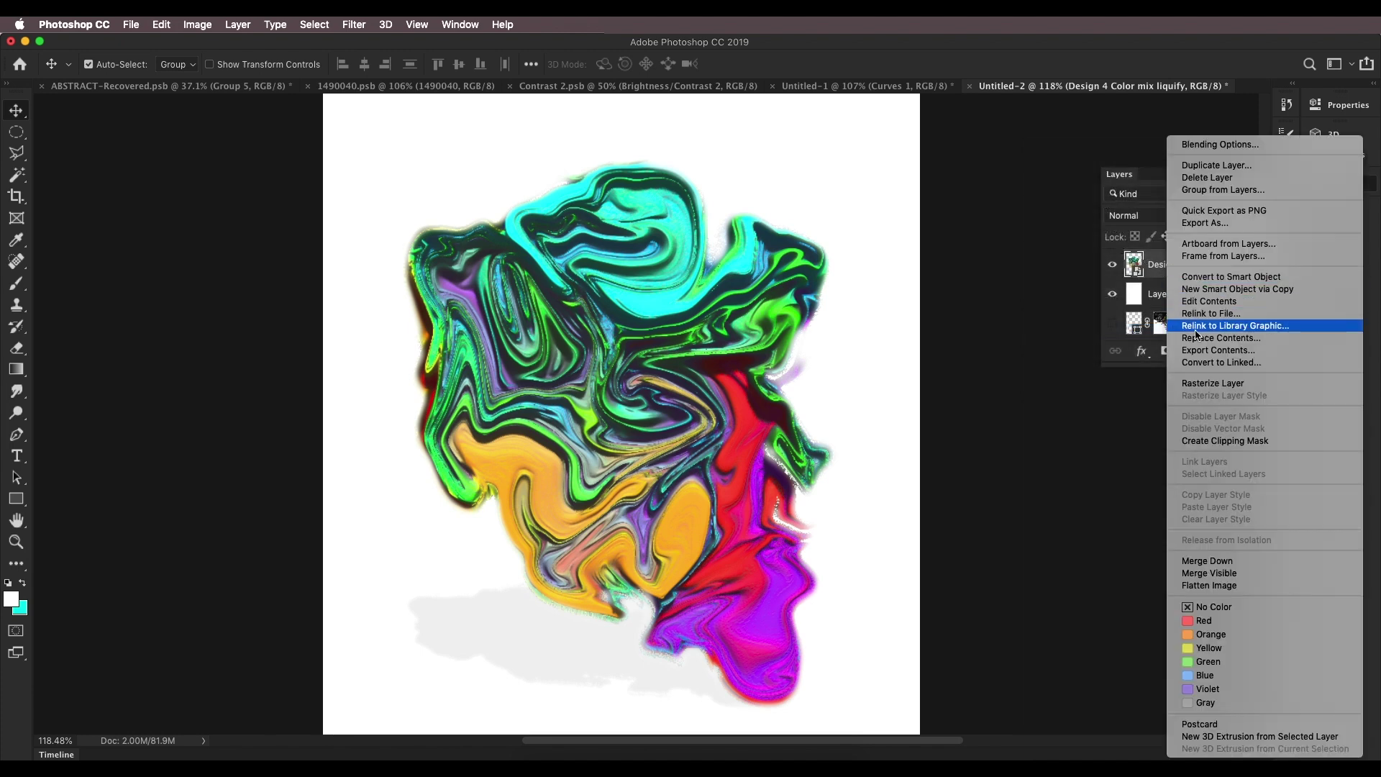
{"action": "left_click", "coordinate": [1214, 387]}
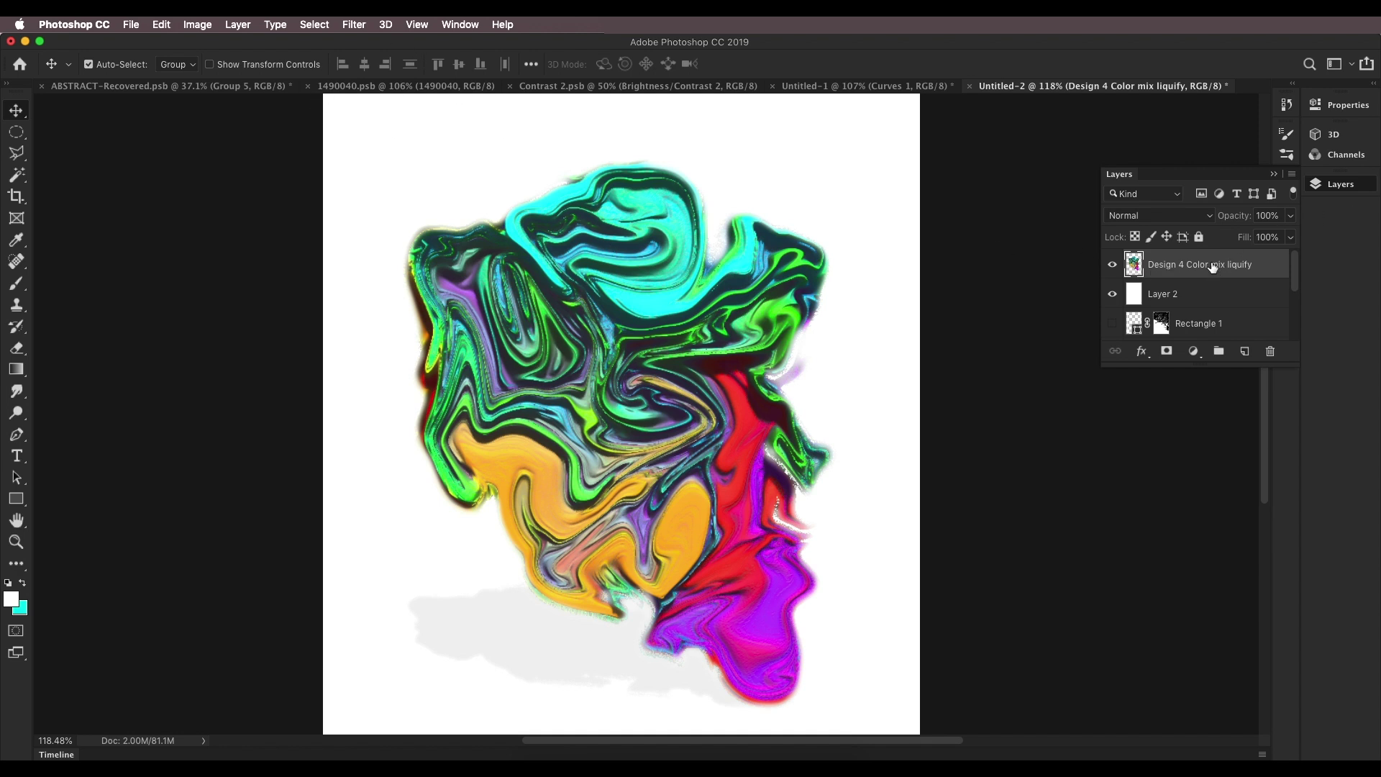
Step: Darken the blob with a Curves adjustment on the RGB channel, mapping input 121 to output 88
{"action": "left_click", "coordinate": [196, 26]}
{"action": "mouse_move", "coordinate": [259, 64]}
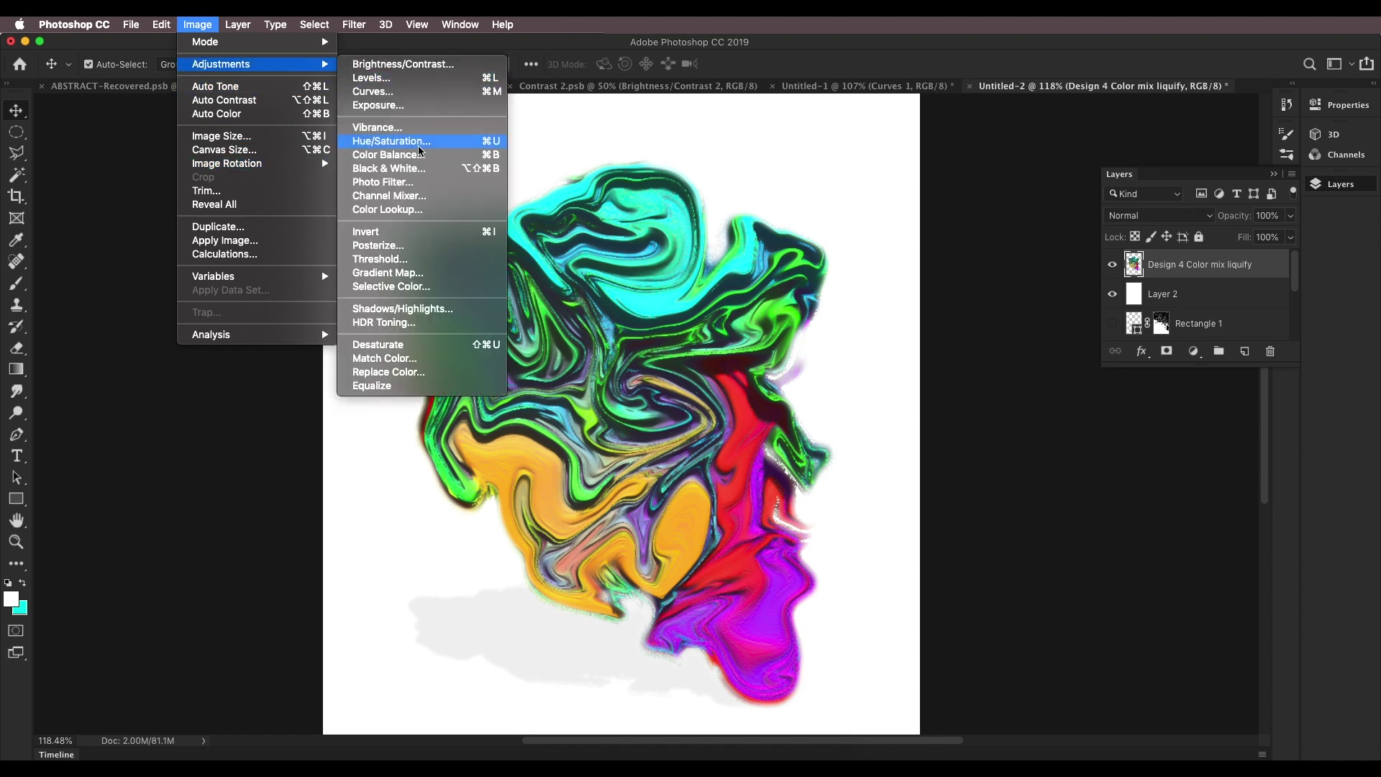
{"action": "left_click", "coordinate": [401, 91]}
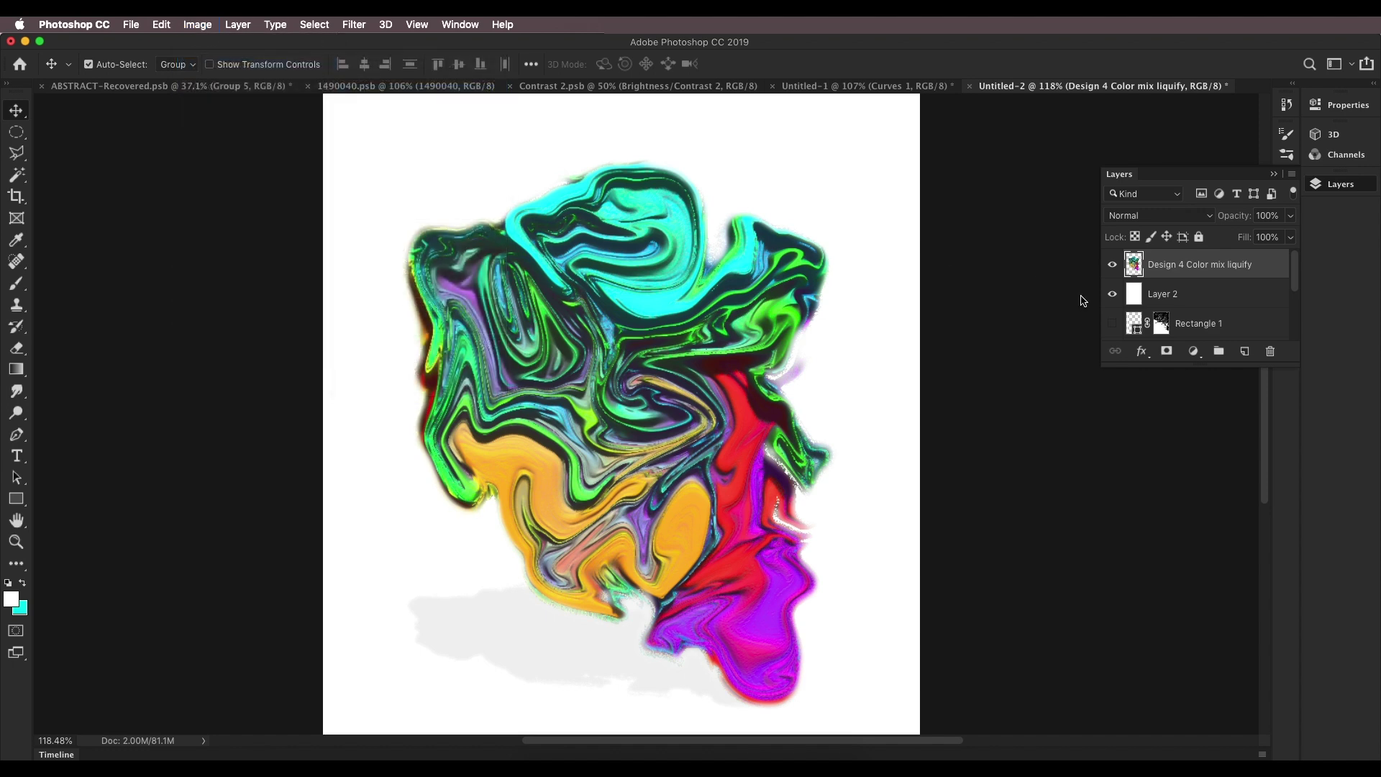
{"action": "left_click_drag", "start_coordinate": [1021, 358], "coordinate": [1128, 314]}
{"action": "left_click_drag", "start_coordinate": [992, 399], "coordinate": [1010, 390]}
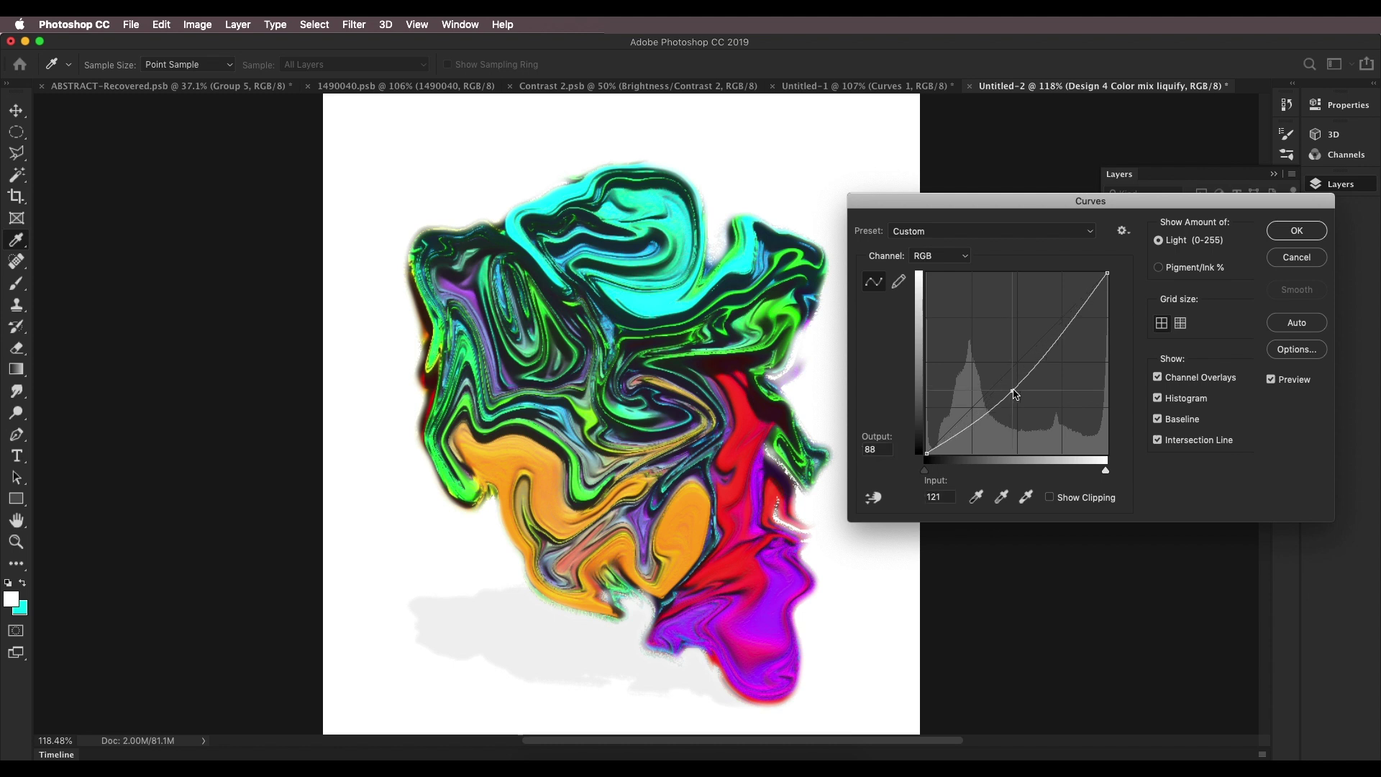
{"action": "left_click", "coordinate": [1285, 234]}
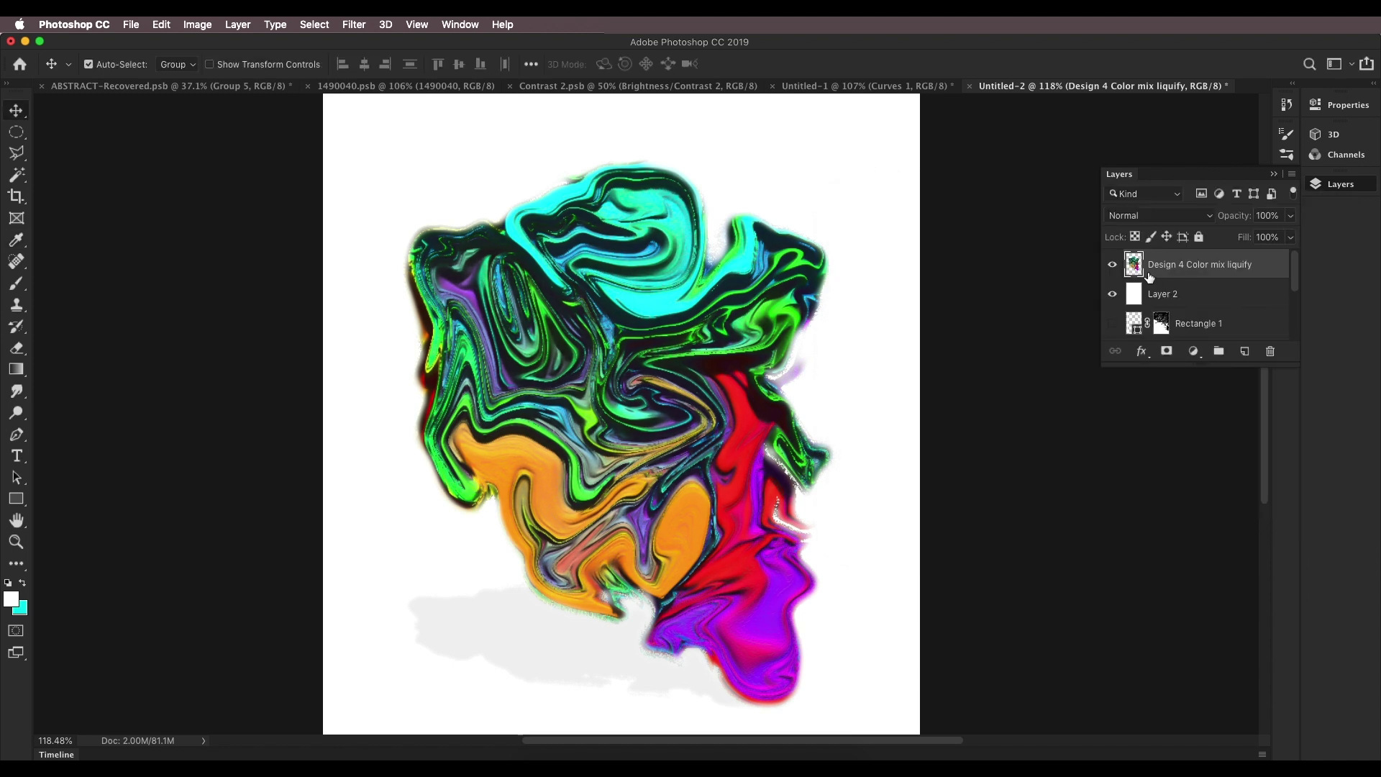
Step: Apply the Oil Paint filter to the blob with Stylization 4.5, Cleanliness 3.7 and Scale 3.3
{"action": "left_click", "coordinate": [362, 26]}
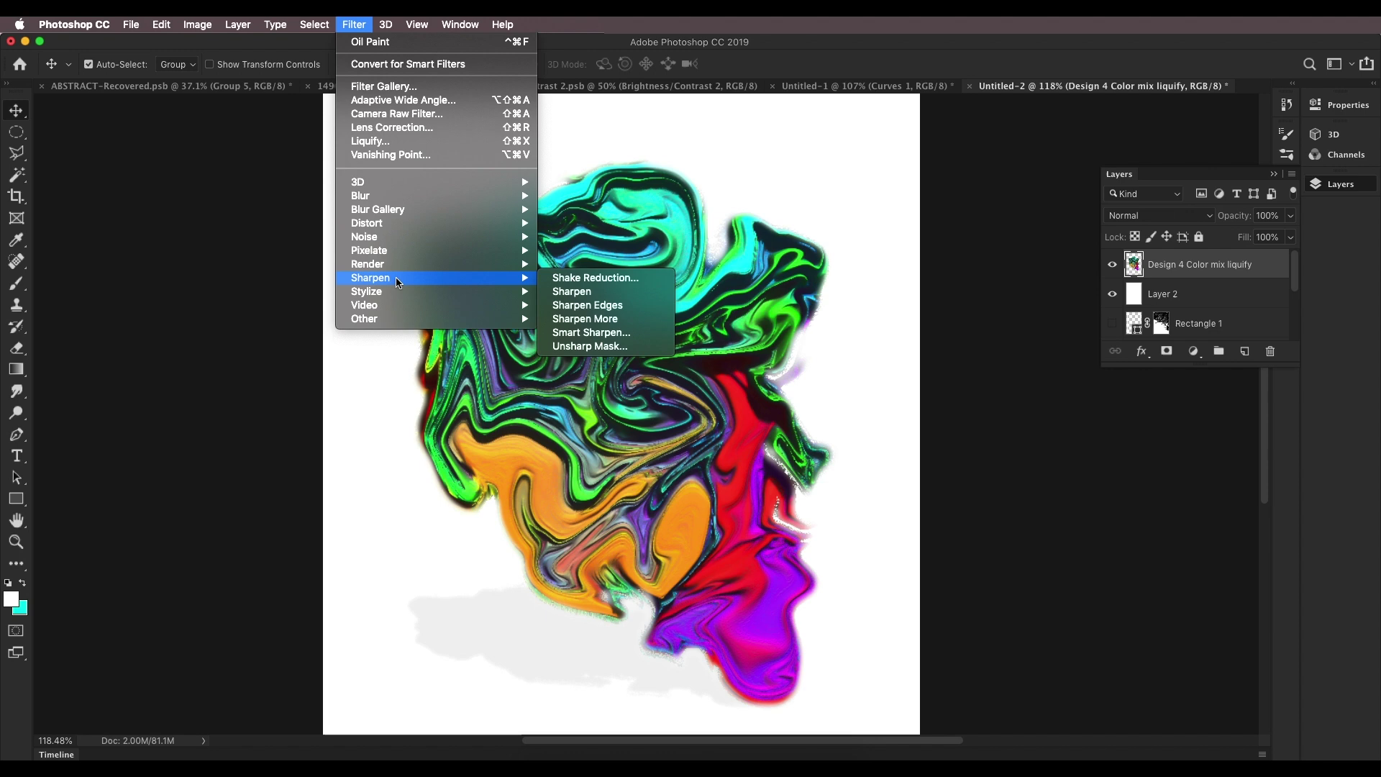
{"action": "mouse_move", "coordinate": [460, 291]}
{"action": "left_click", "coordinate": [579, 348]}
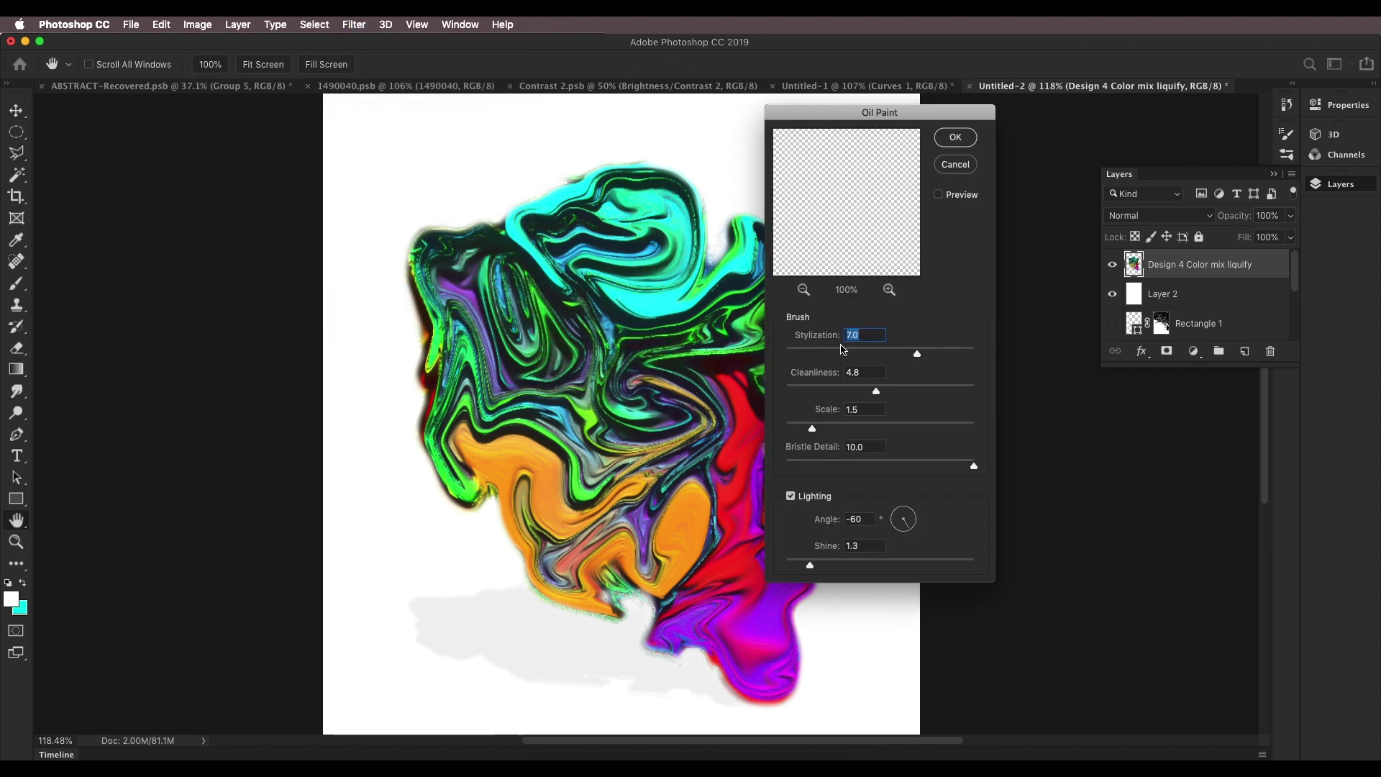
{"action": "mouse_move", "coordinate": [869, 351]}
{"action": "left_mouse_down"}
{"action": "mouse_move", "coordinate": [808, 352]}
{"action": "mouse_move", "coordinate": [929, 352]}
{"action": "mouse_move", "coordinate": [798, 357]}
{"action": "mouse_move", "coordinate": [870, 353]}
{"action": "left_mouse_up"}
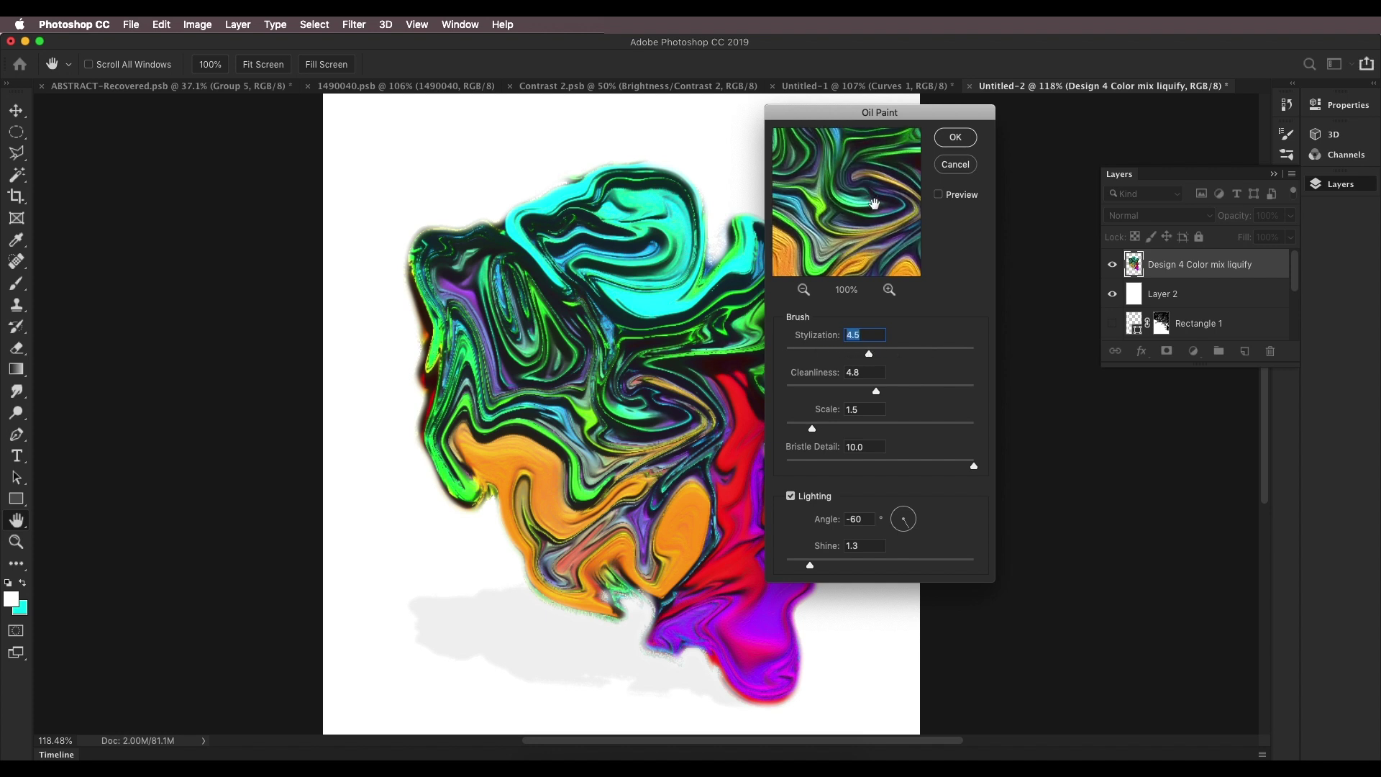
{"action": "mouse_move", "coordinate": [856, 392]}
{"action": "left_mouse_down"}
{"action": "mouse_move", "coordinate": [793, 393]}
{"action": "mouse_move", "coordinate": [942, 390]}
{"action": "mouse_move", "coordinate": [863, 392]}
{"action": "left_mouse_up"}
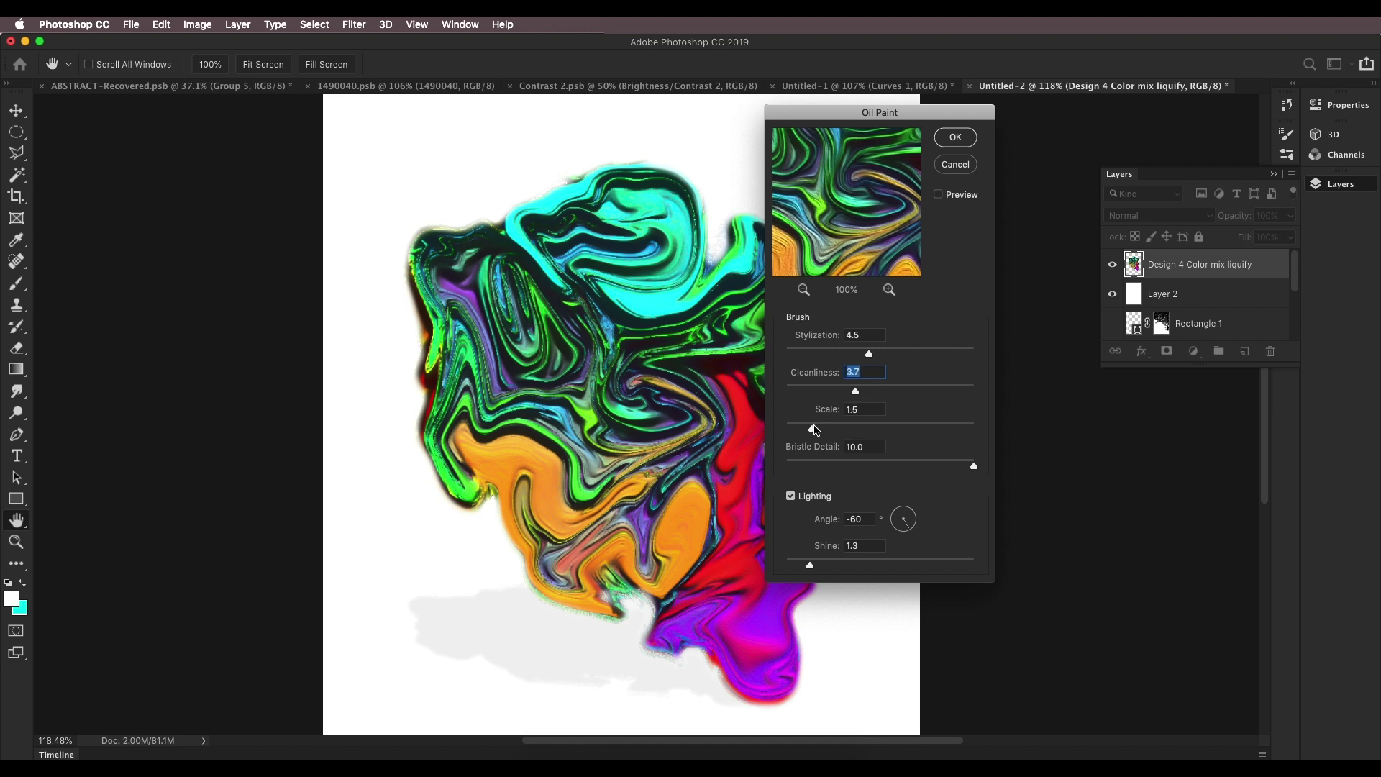
{"action": "left_click", "coordinate": [815, 429]}
{"action": "left_click_drag", "start_coordinate": [815, 429], "coordinate": [797, 432]}
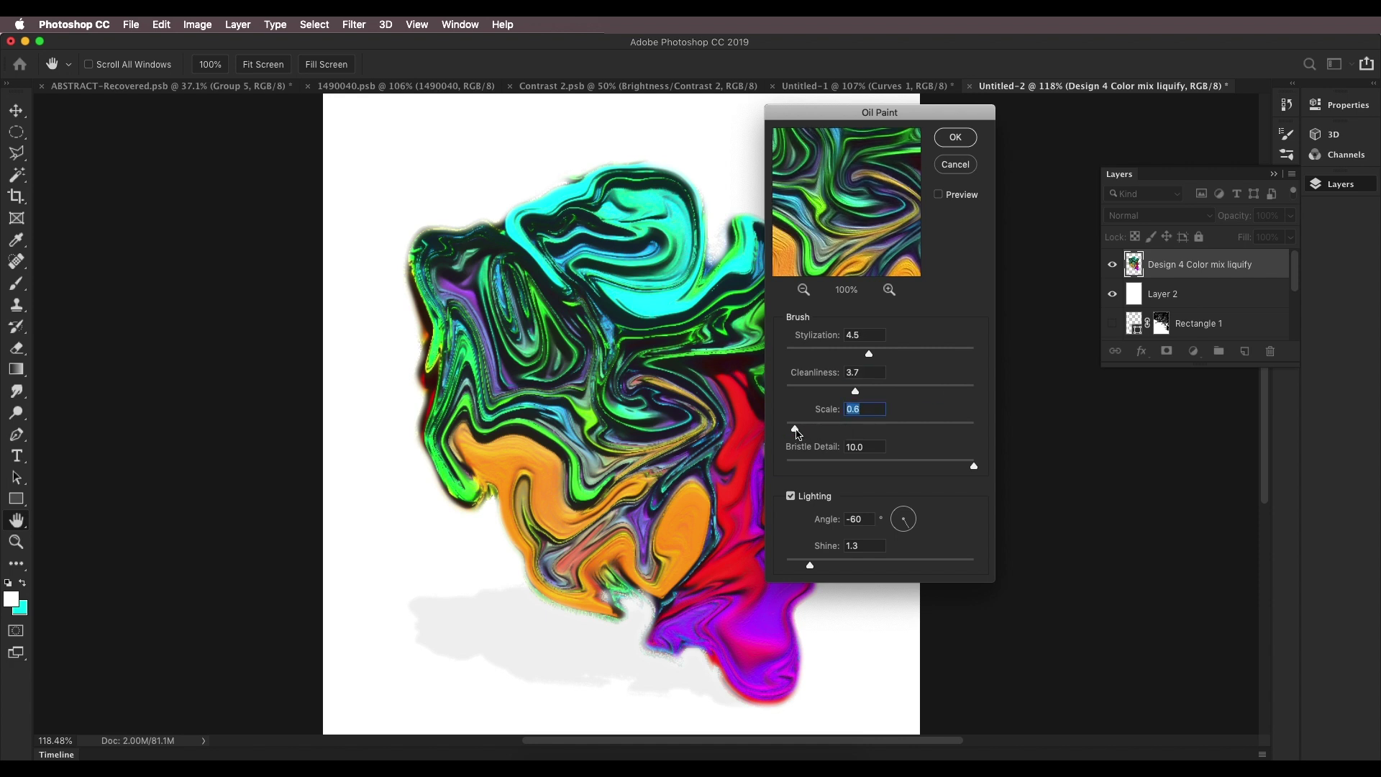
{"action": "left_click_drag", "start_coordinate": [918, 429], "coordinate": [949, 430]}
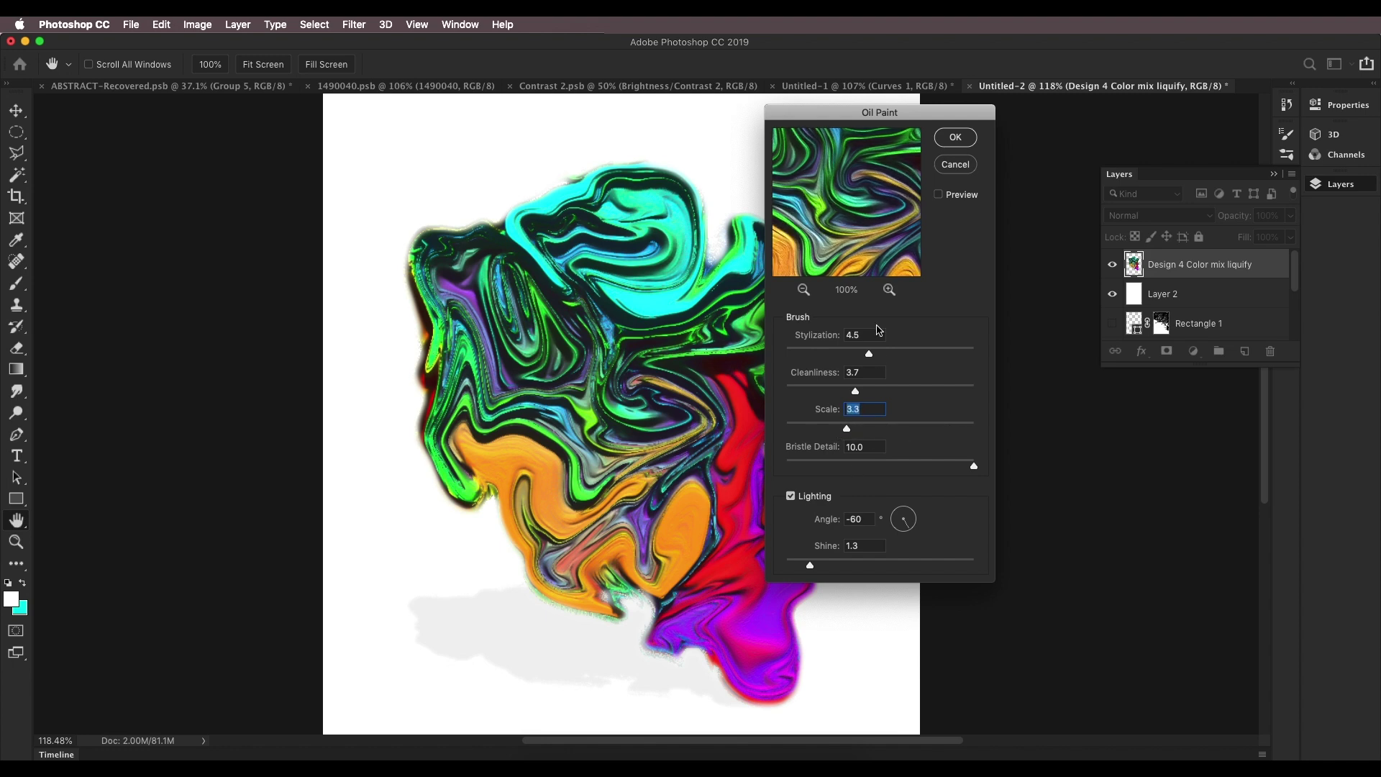
{"action": "left_click", "coordinate": [955, 137]}
{"action": "key", "text": "v"}
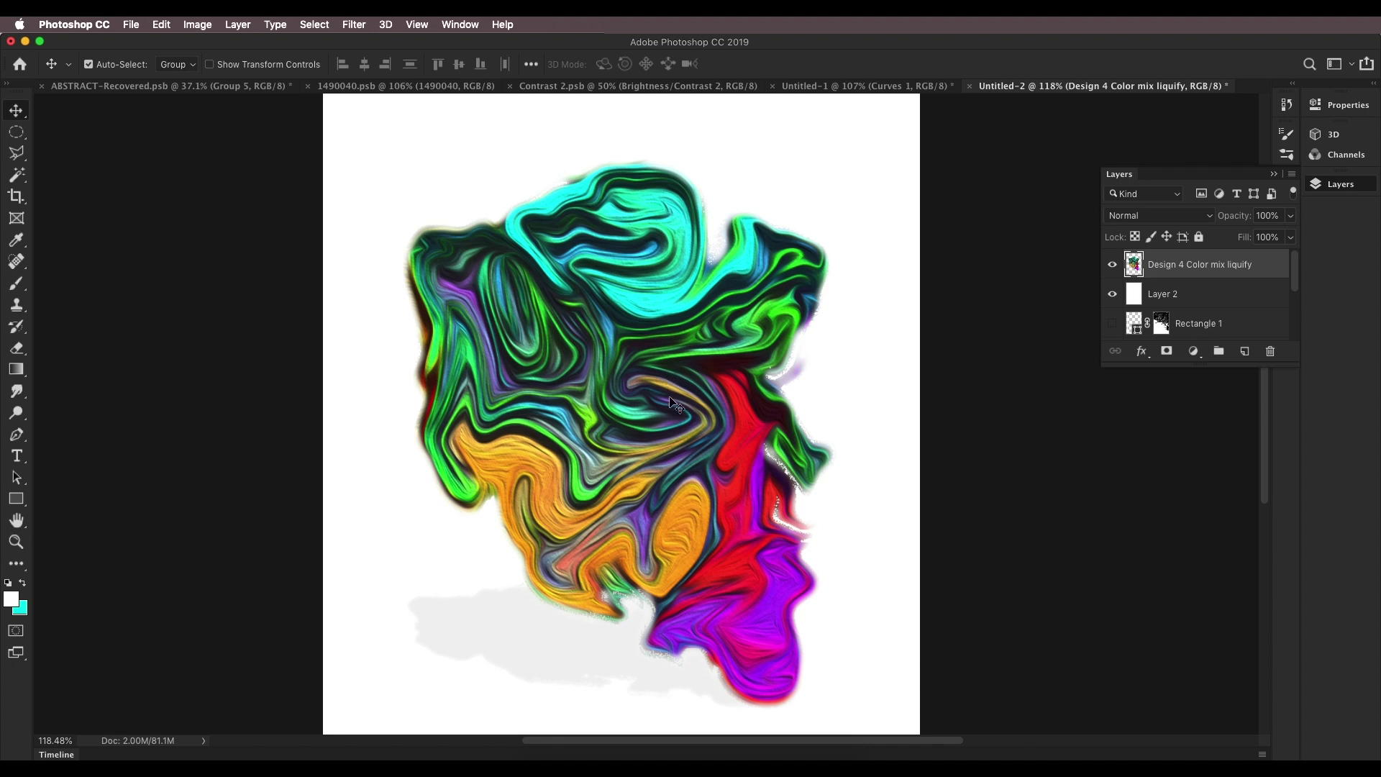
{"action": "scroll", "coordinate": [670, 400], "scroll_direction": "down", "scroll_amount": 10}
{"action": "scroll", "coordinate": [670, 400], "scroll_direction": "up", "scroll_amount": 12}
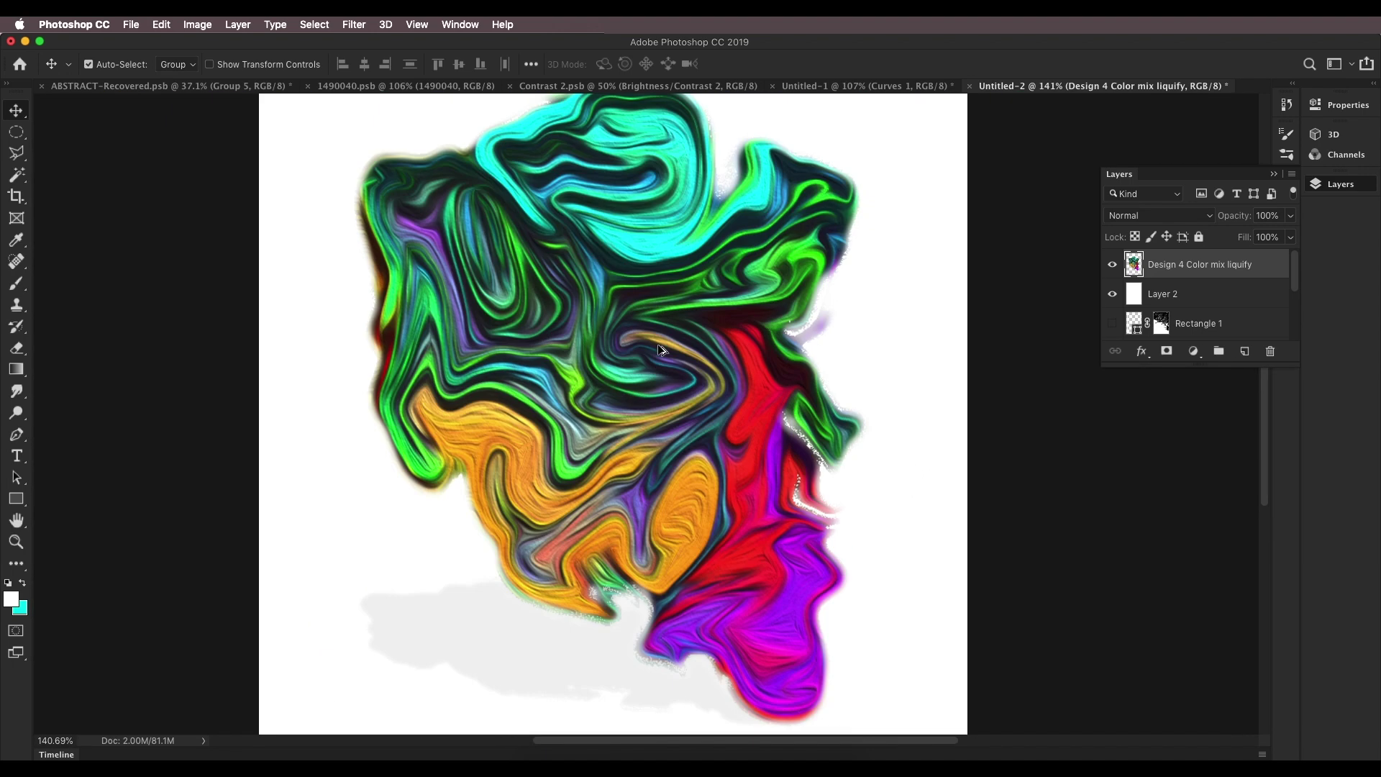
Step: Deepen the blob's shadows with a Levels adjustment, setting the black input level to 38
{"action": "left_click", "coordinate": [149, 86]}
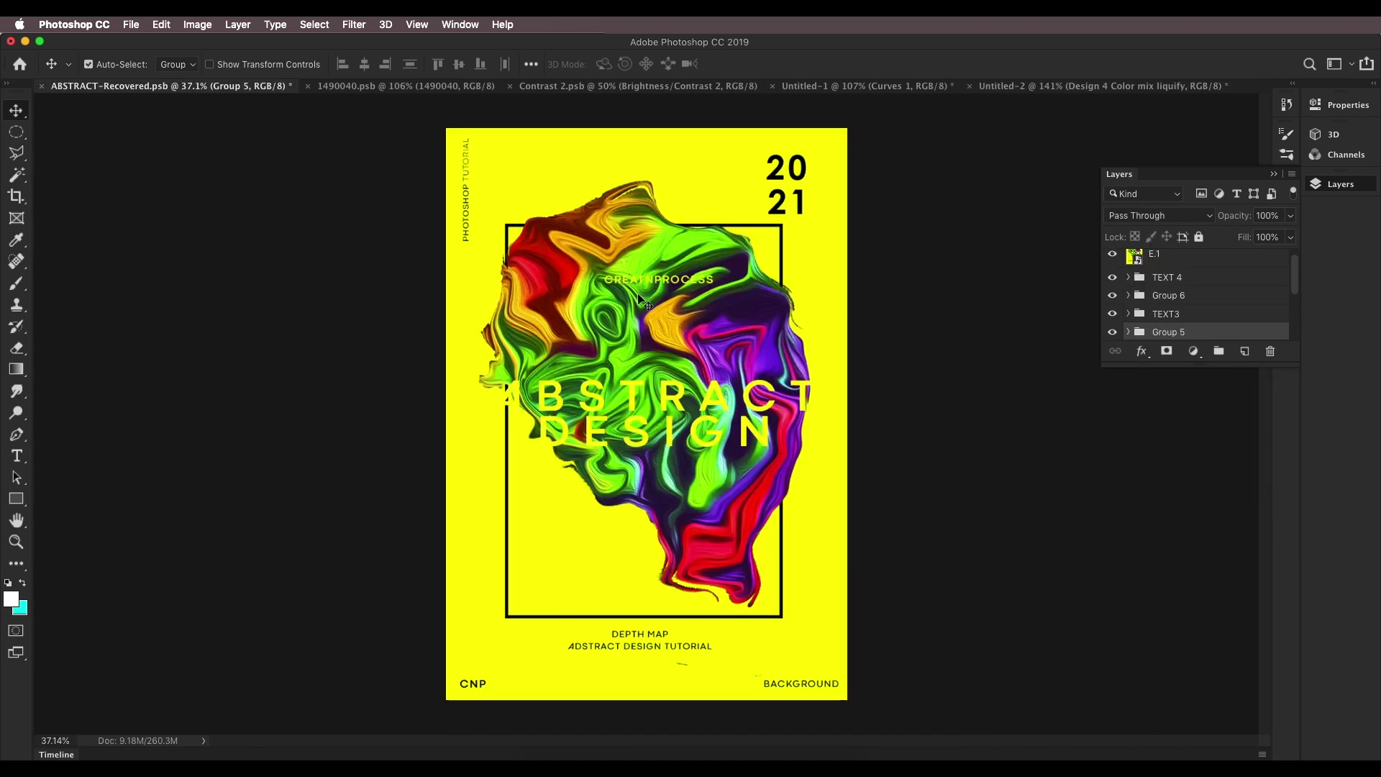
{"action": "left_click", "coordinate": [1016, 86]}
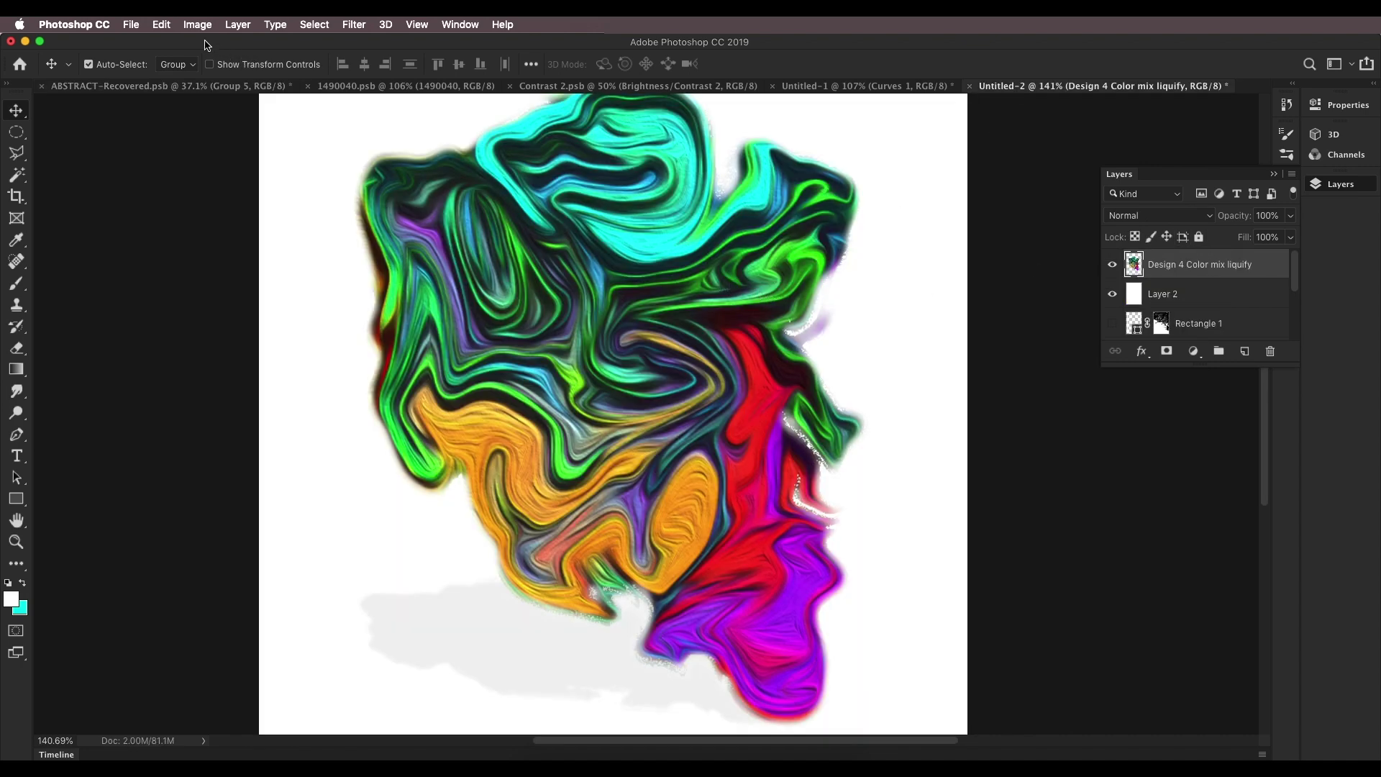
{"action": "left_click", "coordinate": [184, 27]}
{"action": "mouse_move", "coordinate": [237, 64]}
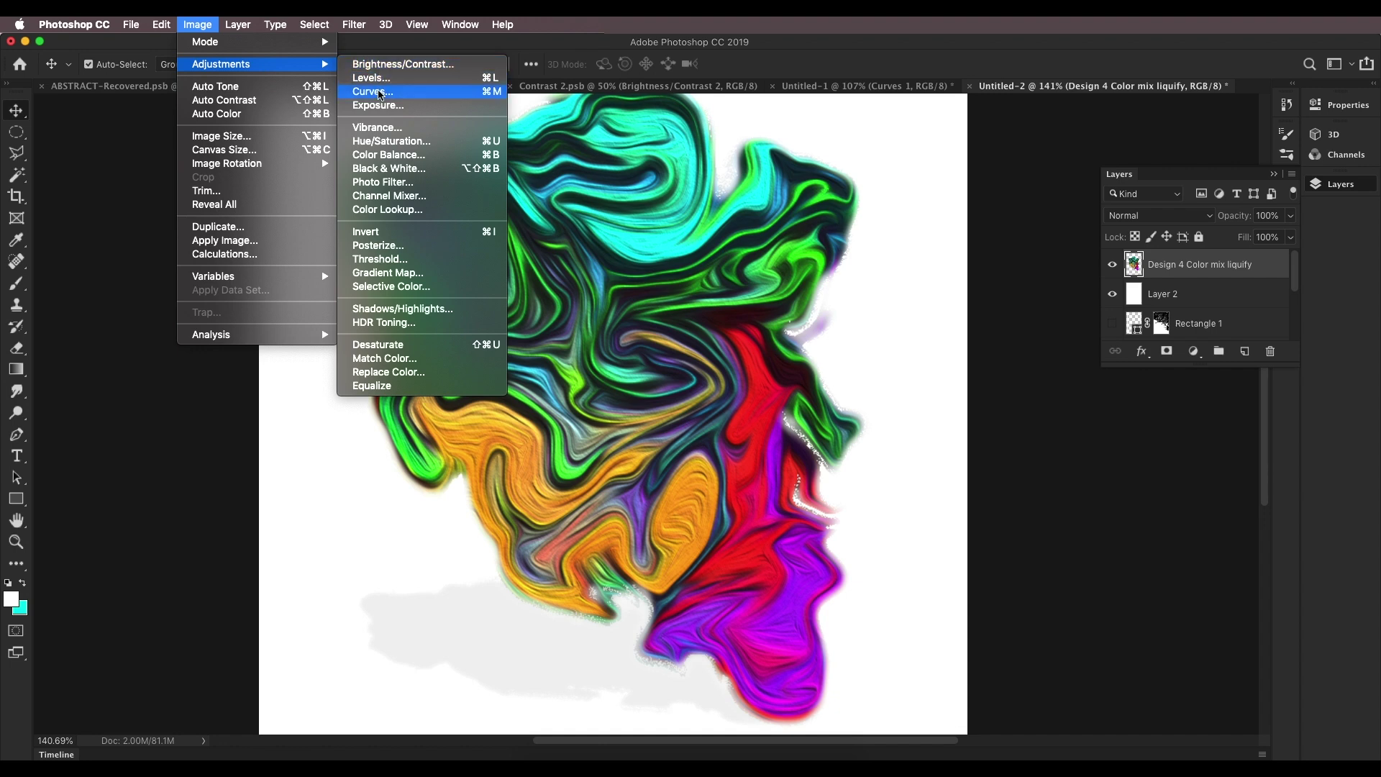
{"action": "left_click", "coordinate": [383, 84]}
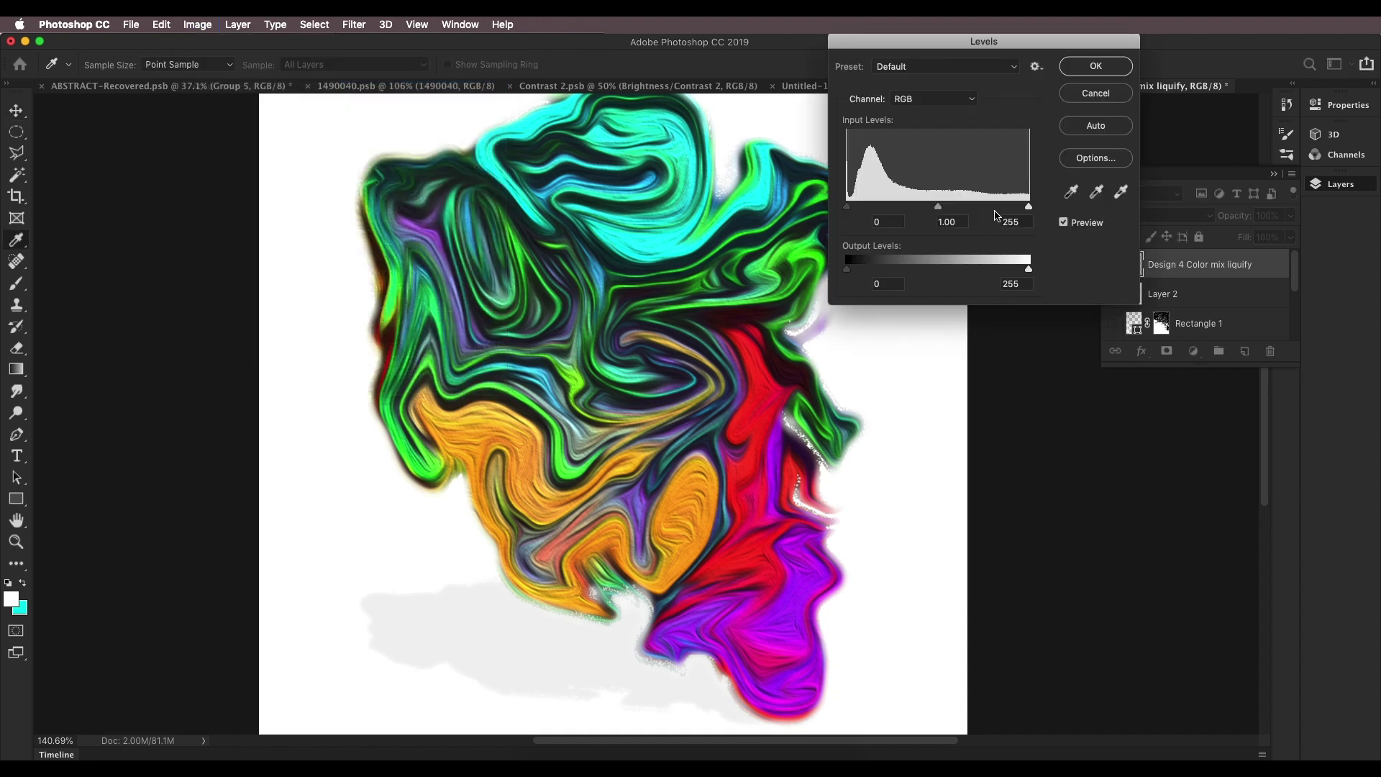
{"action": "mouse_move", "coordinate": [1029, 208]}
{"action": "left_mouse_down"}
{"action": "mouse_move", "coordinate": [1014, 209]}
{"action": "mouse_move", "coordinate": [1038, 208]}
{"action": "left_mouse_up"}
{"action": "left_click_drag", "start_coordinate": [846, 209], "coordinate": [873, 209]}
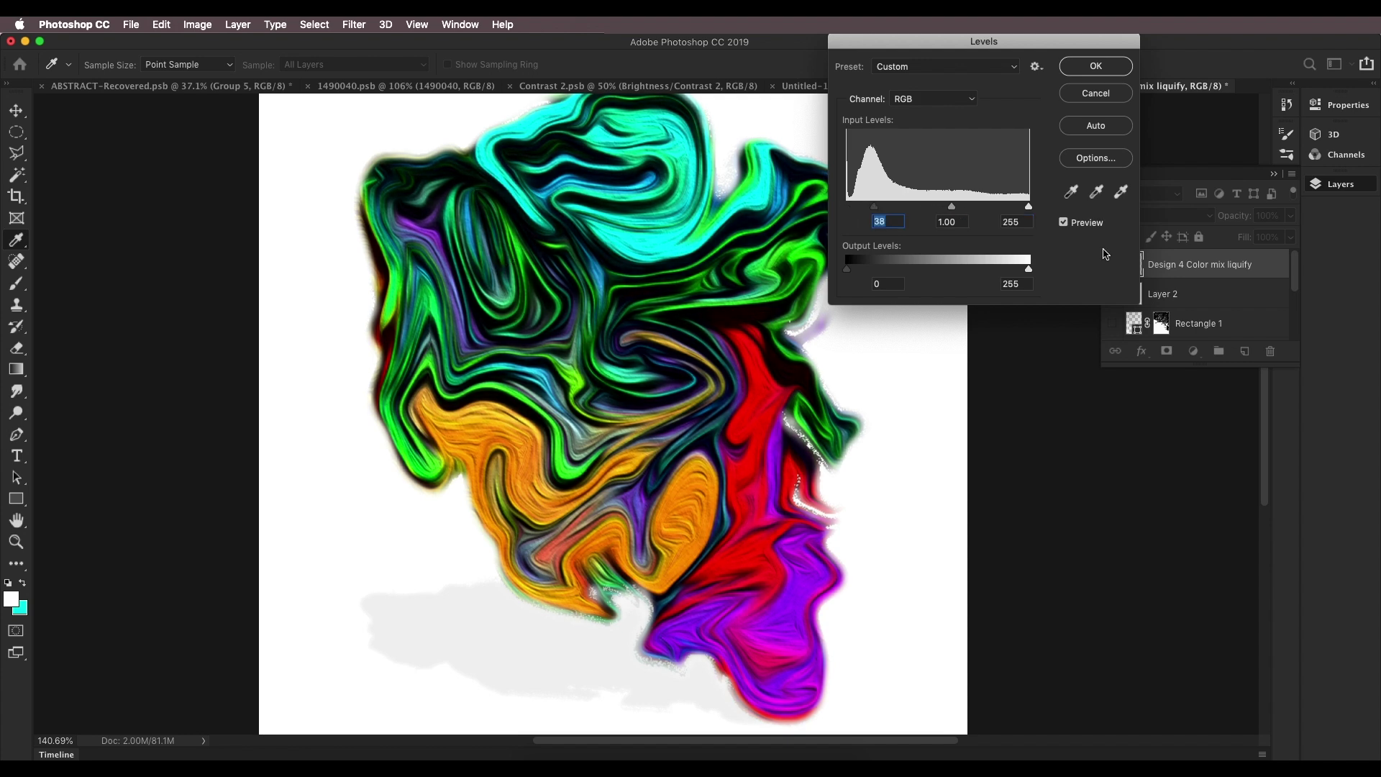
{"action": "mouse_move", "coordinate": [862, 272]}
{"action": "left_mouse_down"}
{"action": "mouse_move", "coordinate": [883, 271]}
{"action": "mouse_move", "coordinate": [846, 272]}
{"action": "left_mouse_up"}
{"action": "mouse_move", "coordinate": [1029, 270]}
{"action": "left_mouse_down"}
{"action": "mouse_move", "coordinate": [1011, 271]}
{"action": "mouse_move", "coordinate": [1039, 271]}
{"action": "left_mouse_up"}
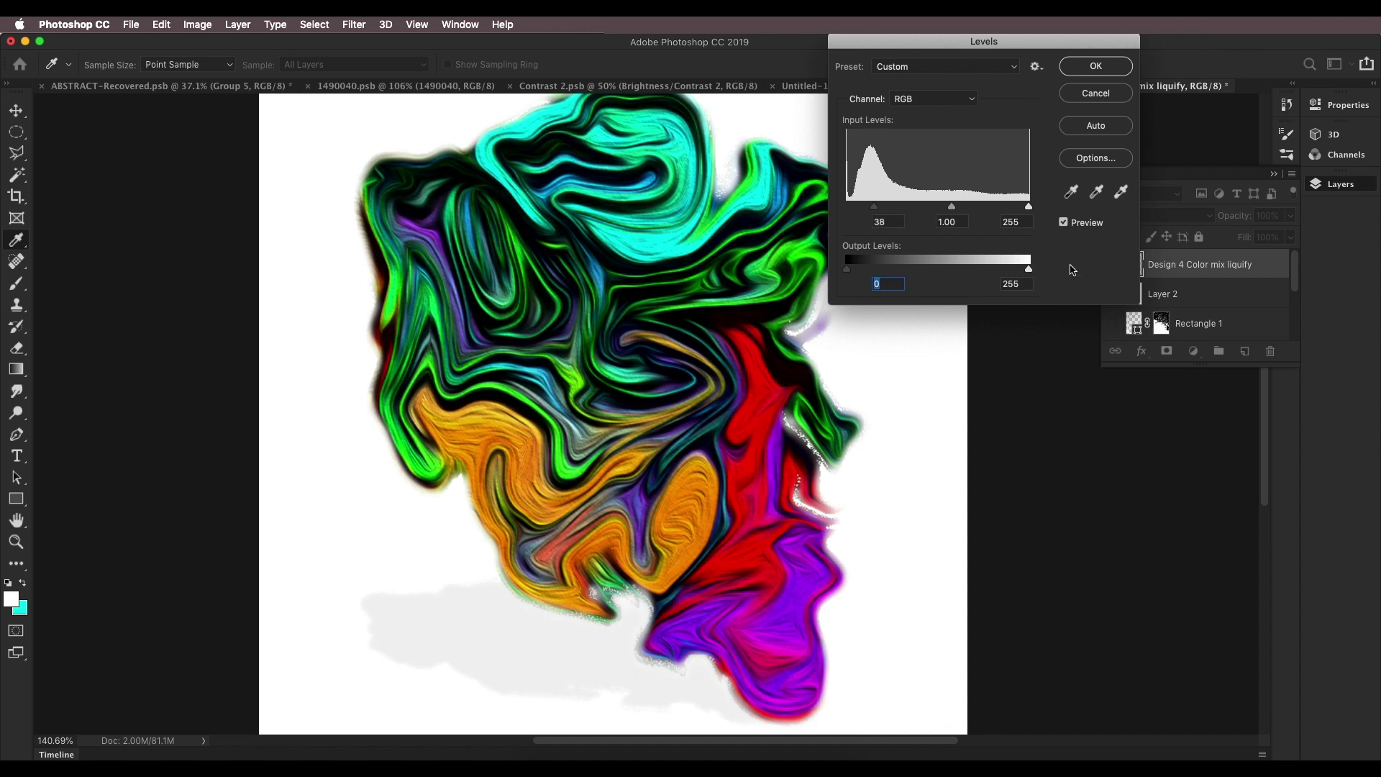
{"action": "left_click", "coordinate": [1095, 66]}
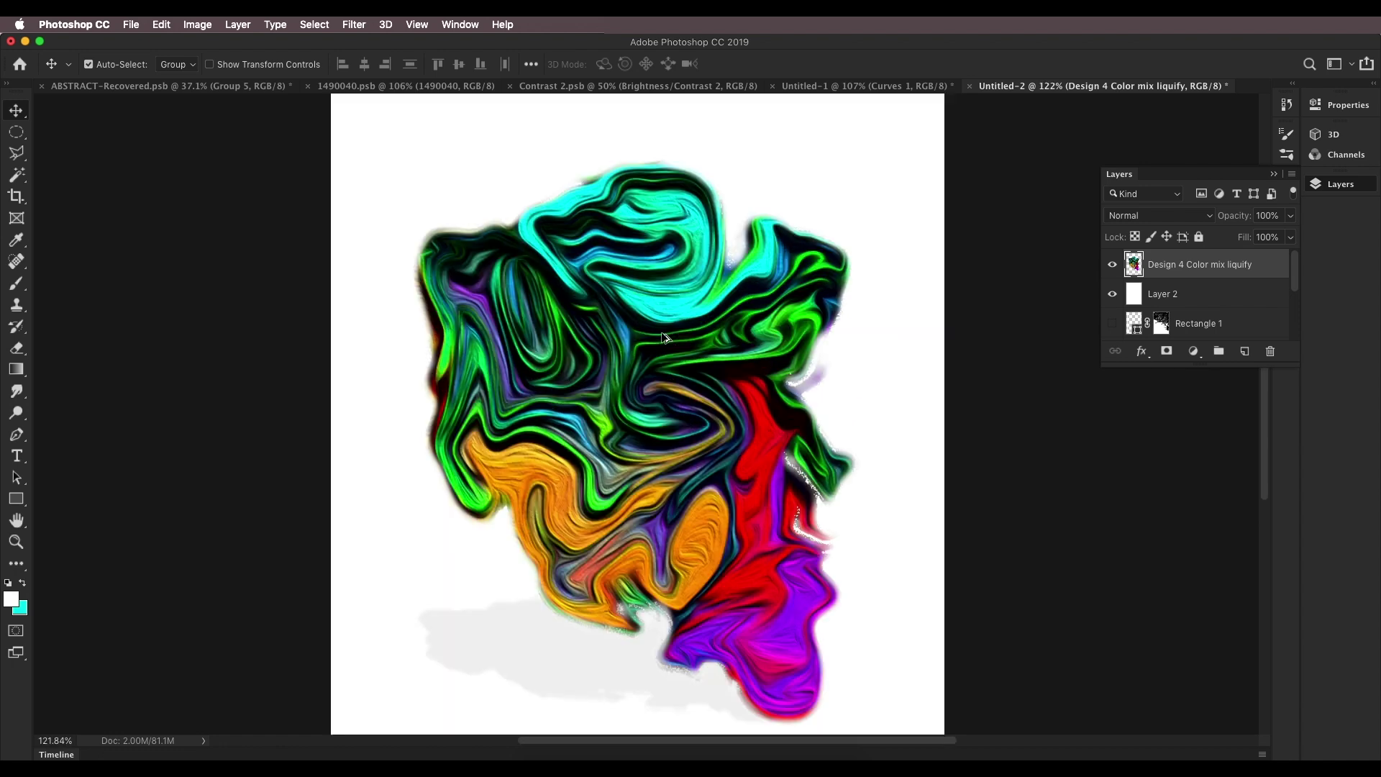
Step: Copy the TEXT 4 group from ABSTRACT-Recovered.psb into the Untitled-2 poster document, above the blob layer
{"action": "left_click", "coordinate": [159, 87]}
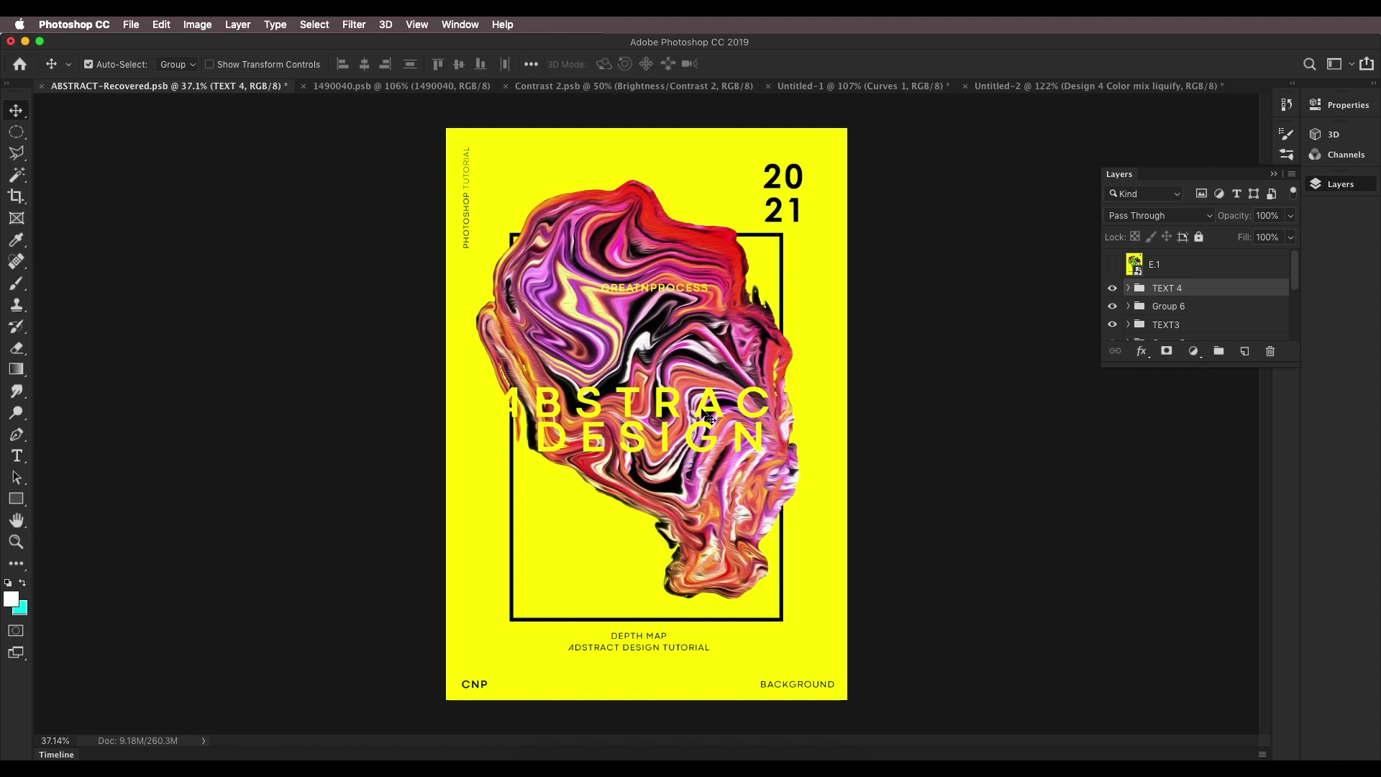
{"action": "mouse_move", "coordinate": [701, 421]}
{"action": "left_mouse_down"}
{"action": "mouse_move", "coordinate": [719, 425]}
{"action": "mouse_move", "coordinate": [886, 166]}
{"action": "mouse_move", "coordinate": [1005, 88]}
{"action": "mouse_move", "coordinate": [708, 411]}
{"action": "left_mouse_up"}
{"action": "key", "text": "super+0"}
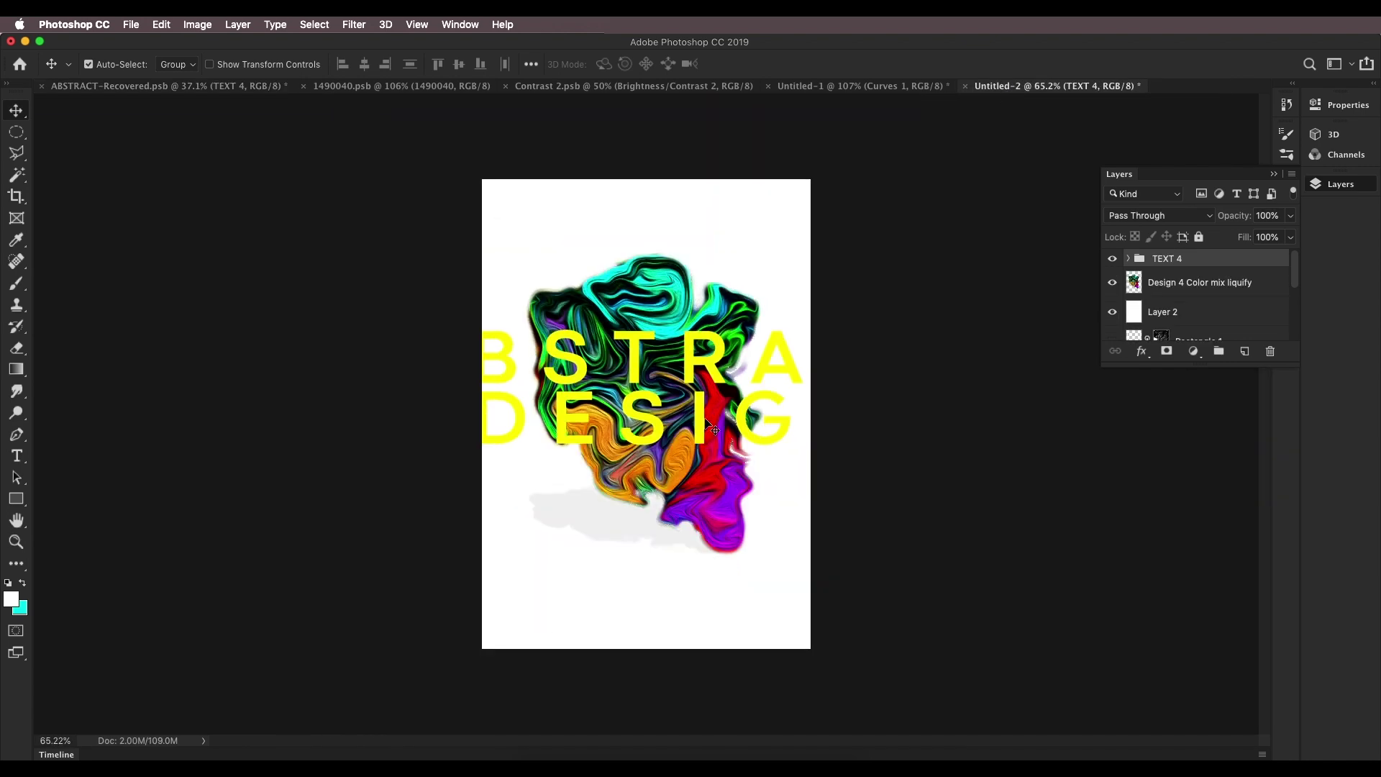
Step: Scale the TEXT 4 group to 47.95% and centre it on the poster at X 350 px, Y 500 px
{"action": "key", "text": "super+t"}
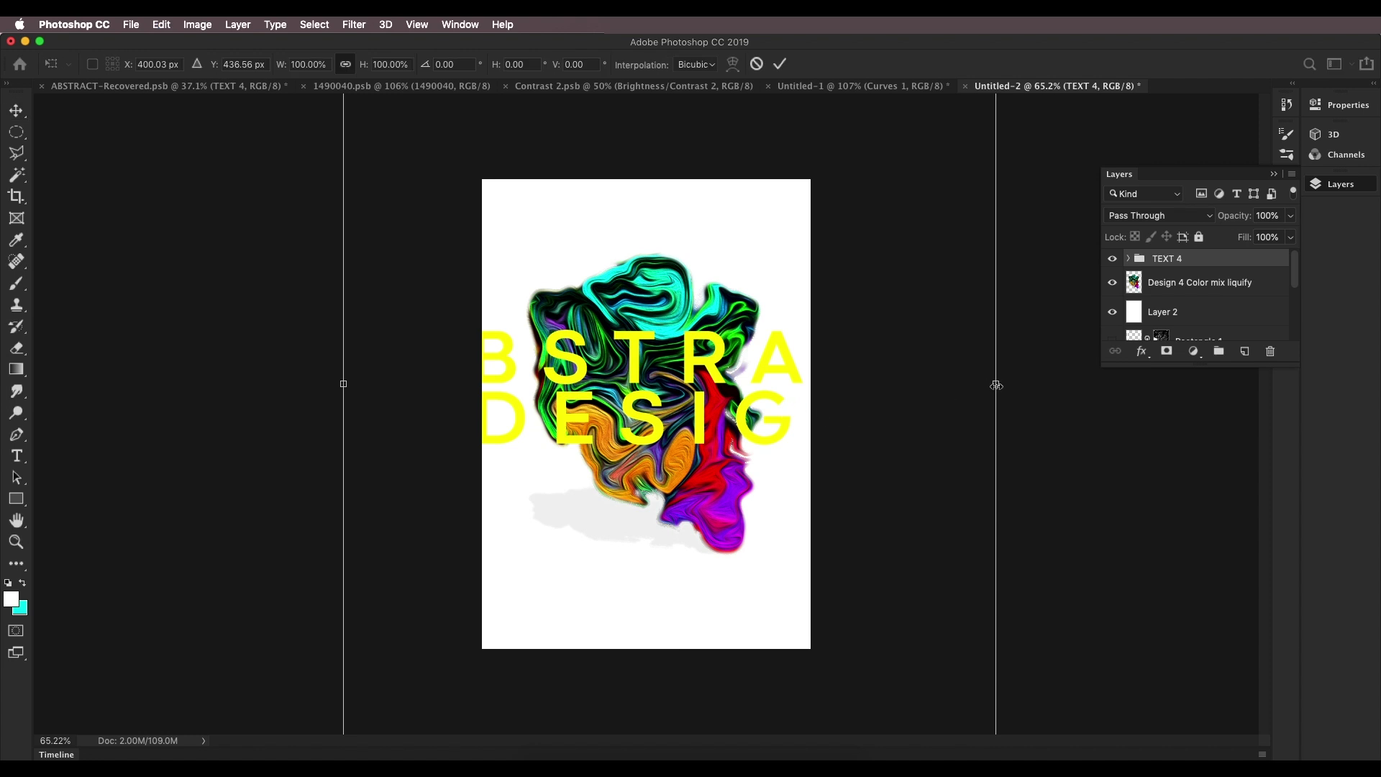
{"action": "left_click_drag", "start_coordinate": [995, 386], "coordinate": [801, 384]}
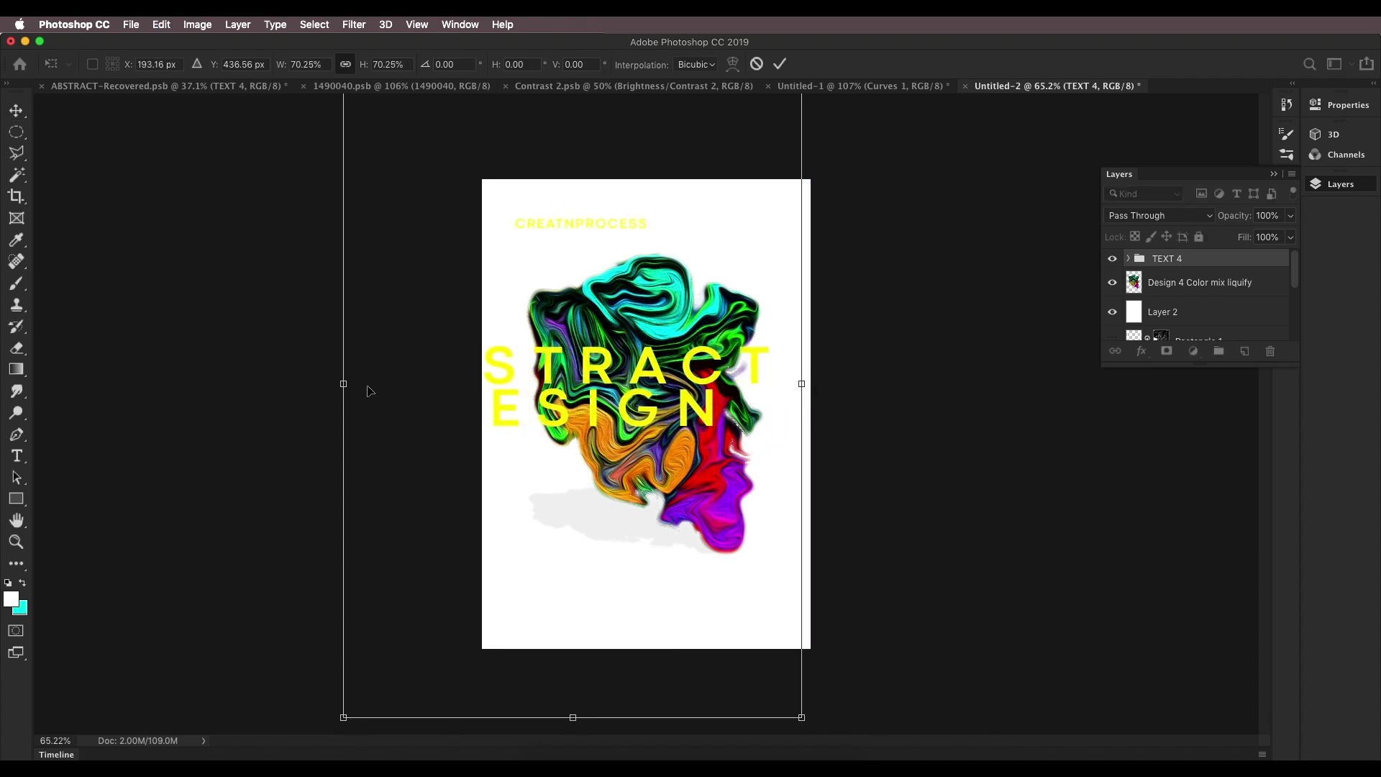
{"action": "left_click_drag", "start_coordinate": [344, 382], "coordinate": [491, 387]}
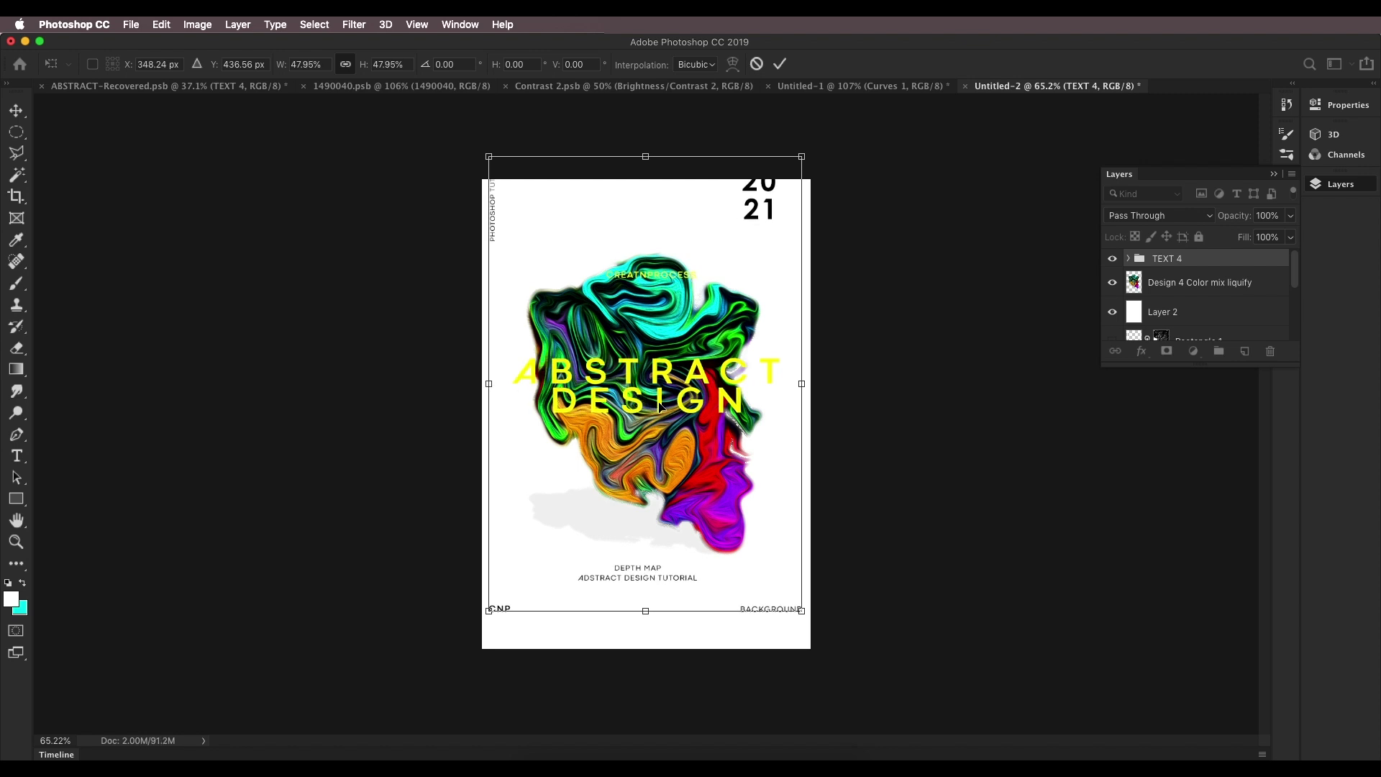
{"action": "left_click_drag", "start_coordinate": [662, 406], "coordinate": [666, 437]}
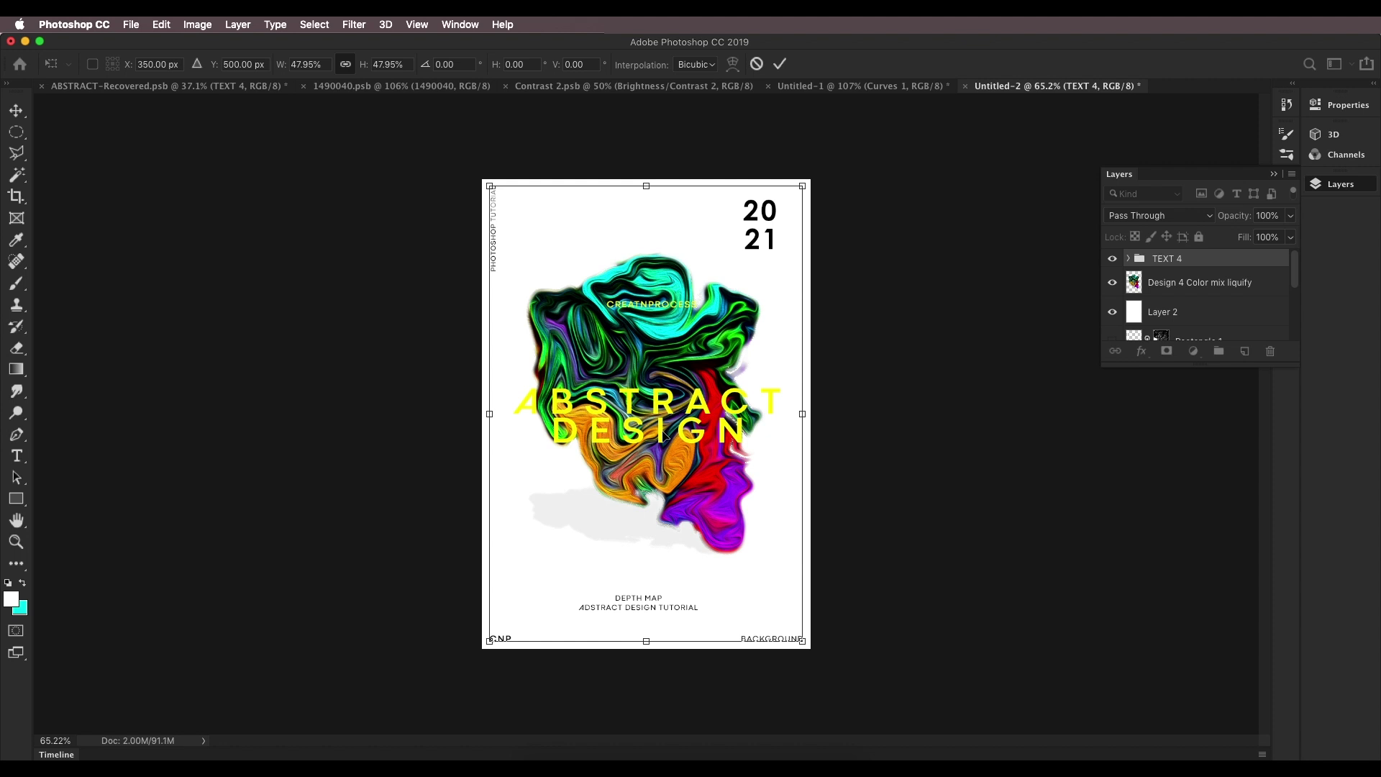
{"action": "key", "text": "Return"}
Step: Fill the white Layer 2 background with the yellow sampled from the ABSTRACT DESIGN title
{"action": "left_click", "coordinate": [1134, 316]}
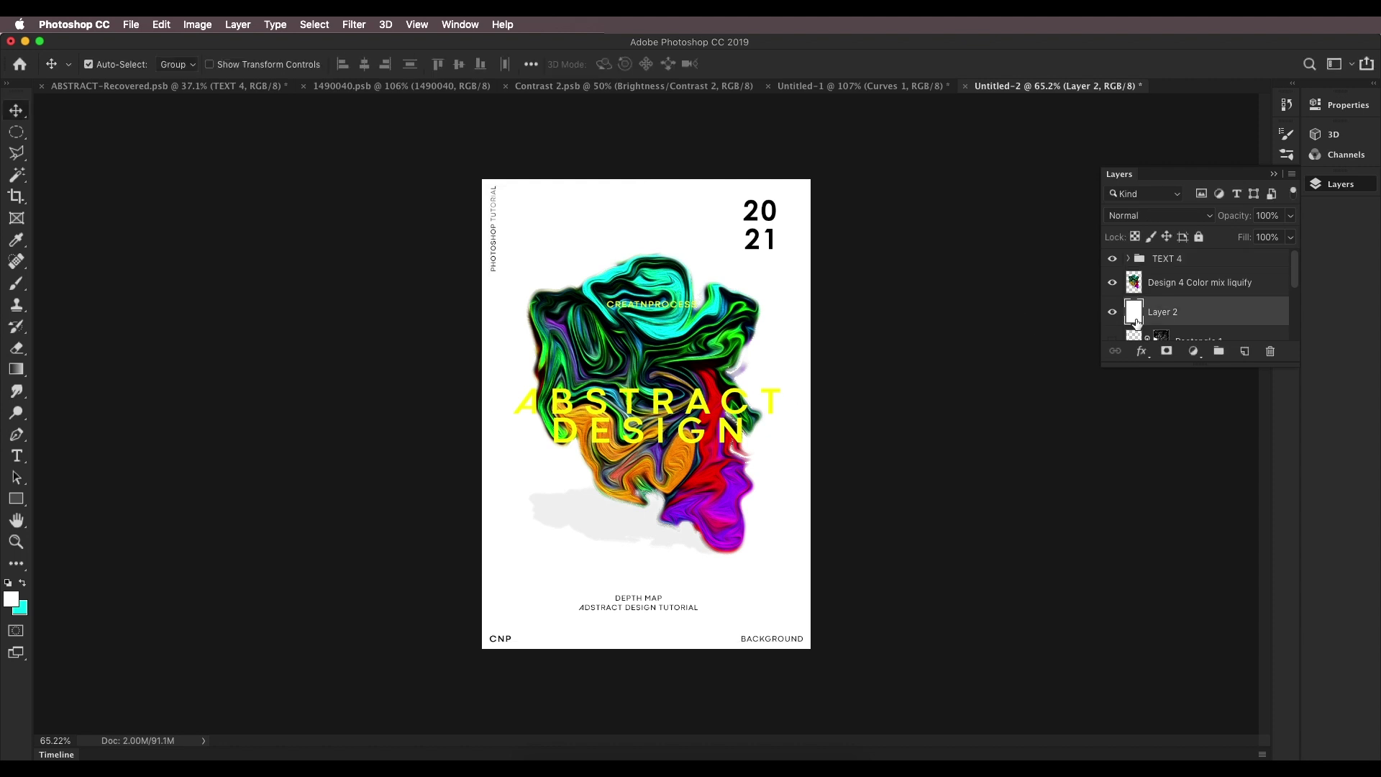
{"action": "key", "text": "i"}
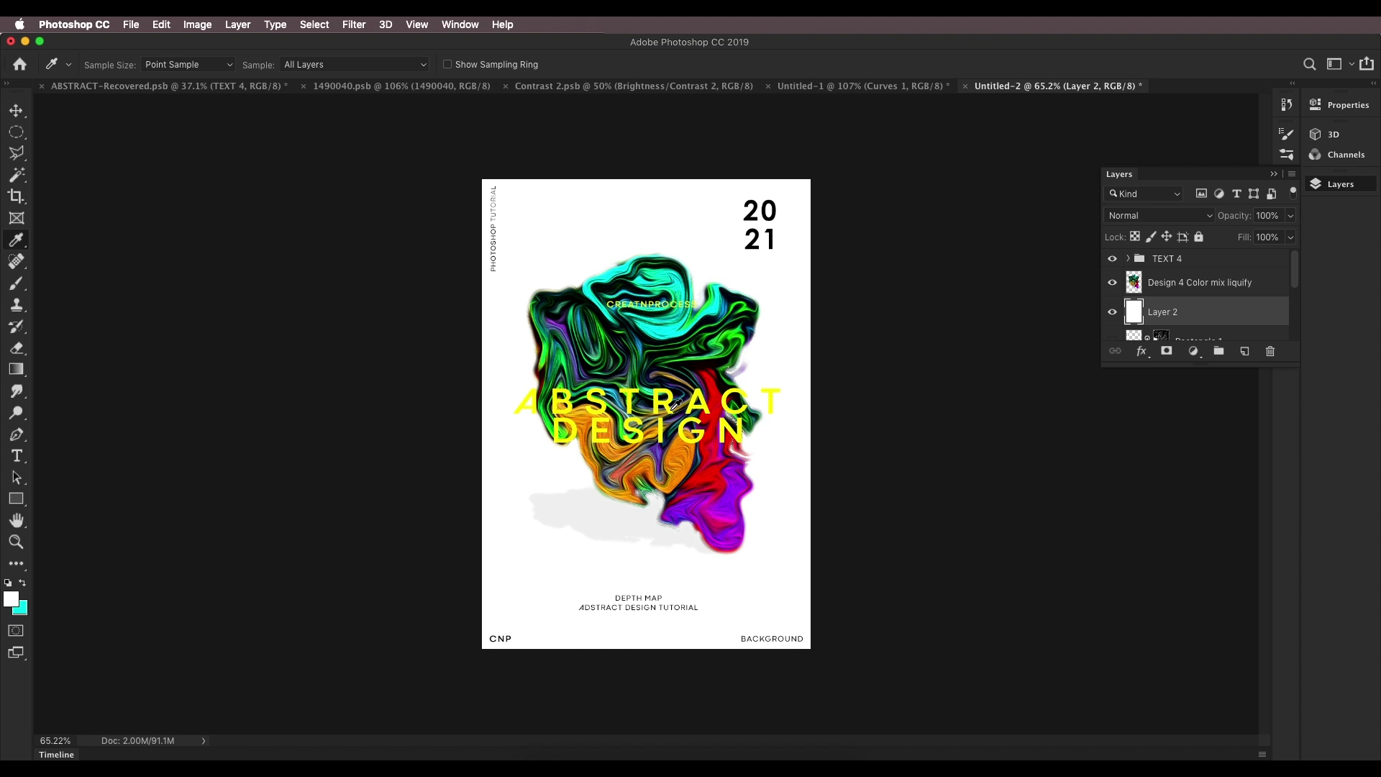
{"action": "left_click", "coordinate": [674, 396]}
{"action": "key", "text": "alt+BackSpace"}
{"action": "scroll", "coordinate": [651, 389], "scroll_direction": "up", "scroll_amount": 1}
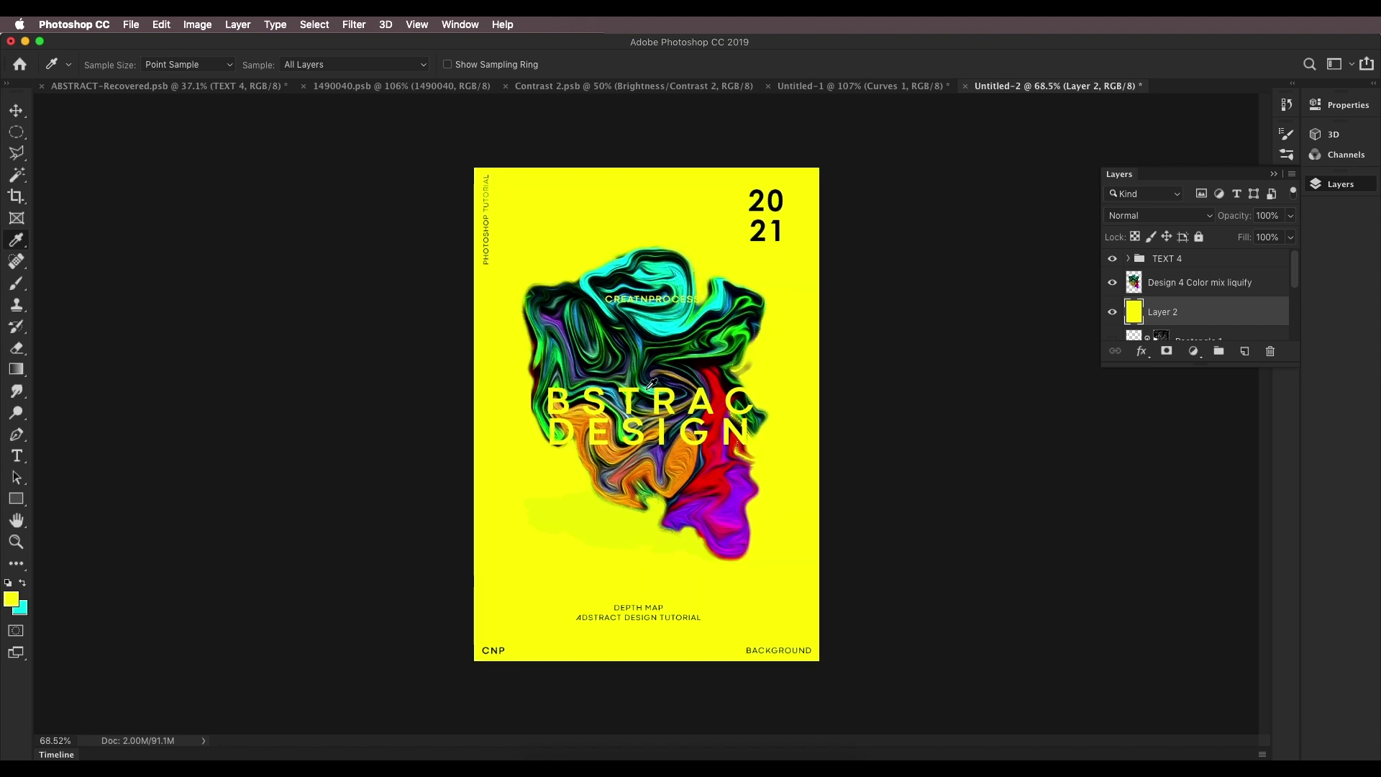
Step: Check the frame in ABSTRACT-Recovered.psb and draw a 446 x 718 px rectangle behind the blob in Untitled-2
{"action": "left_click", "coordinate": [234, 86]}
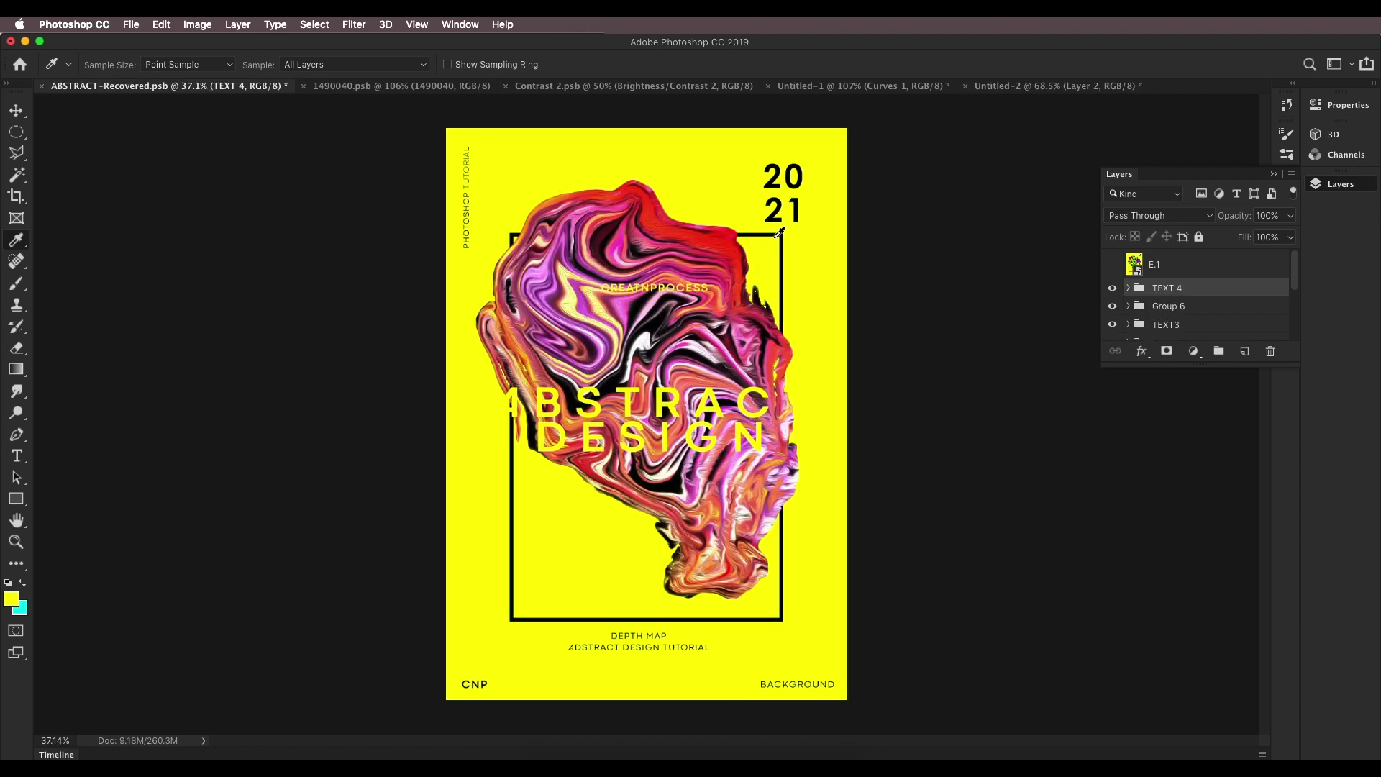
{"action": "left_click", "coordinate": [1102, 86]}
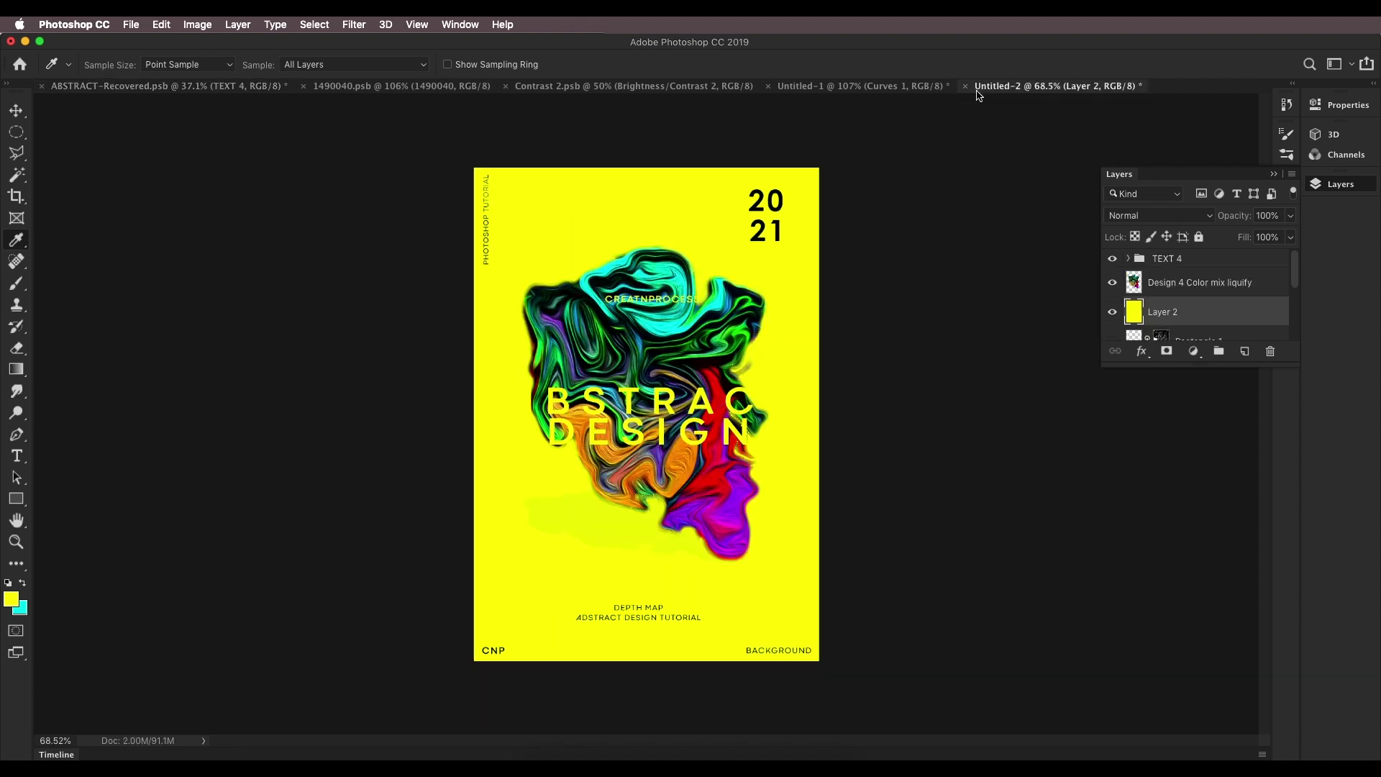
{"action": "left_click", "coordinate": [16, 499]}
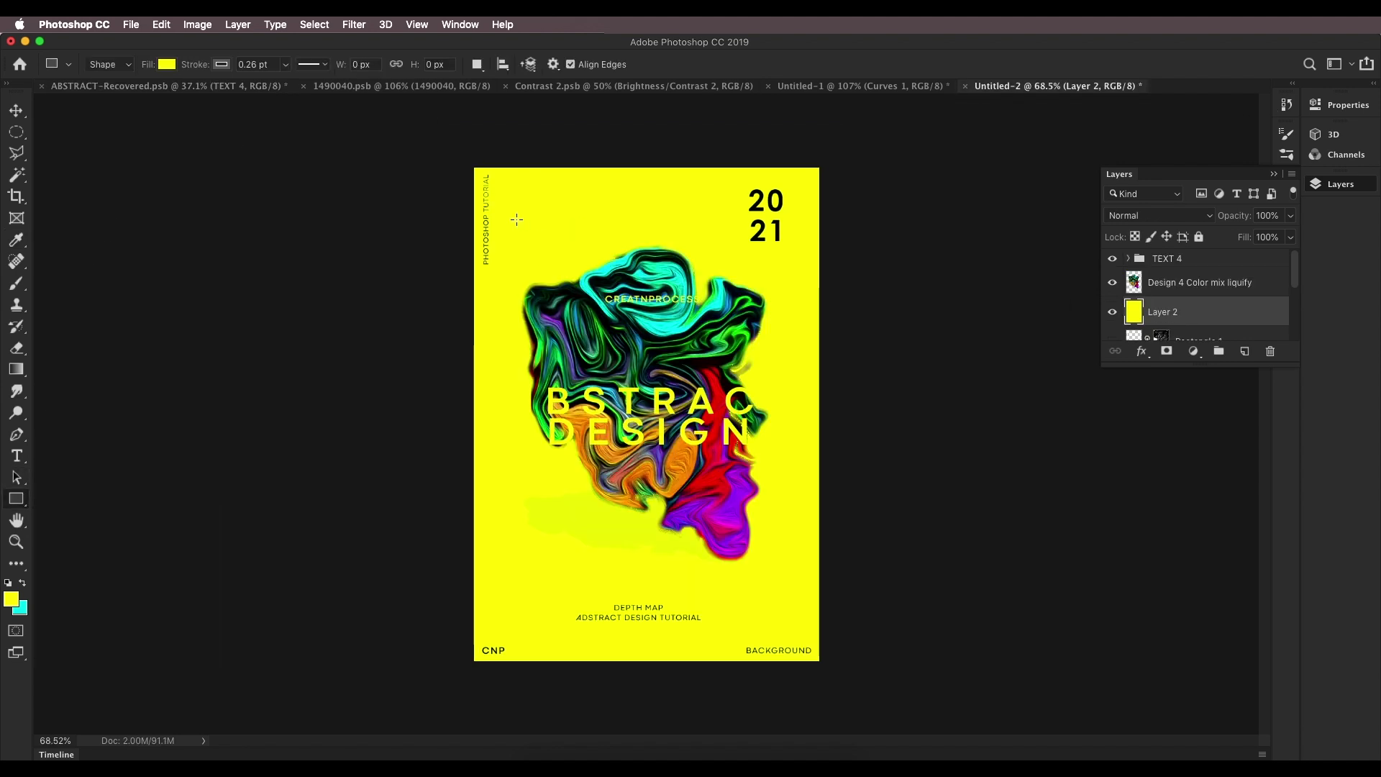
{"action": "left_click_drag", "start_coordinate": [511, 218], "coordinate": [751, 563]}
{"action": "left_click_drag", "start_coordinate": [752, 568], "coordinate": [757, 593]}
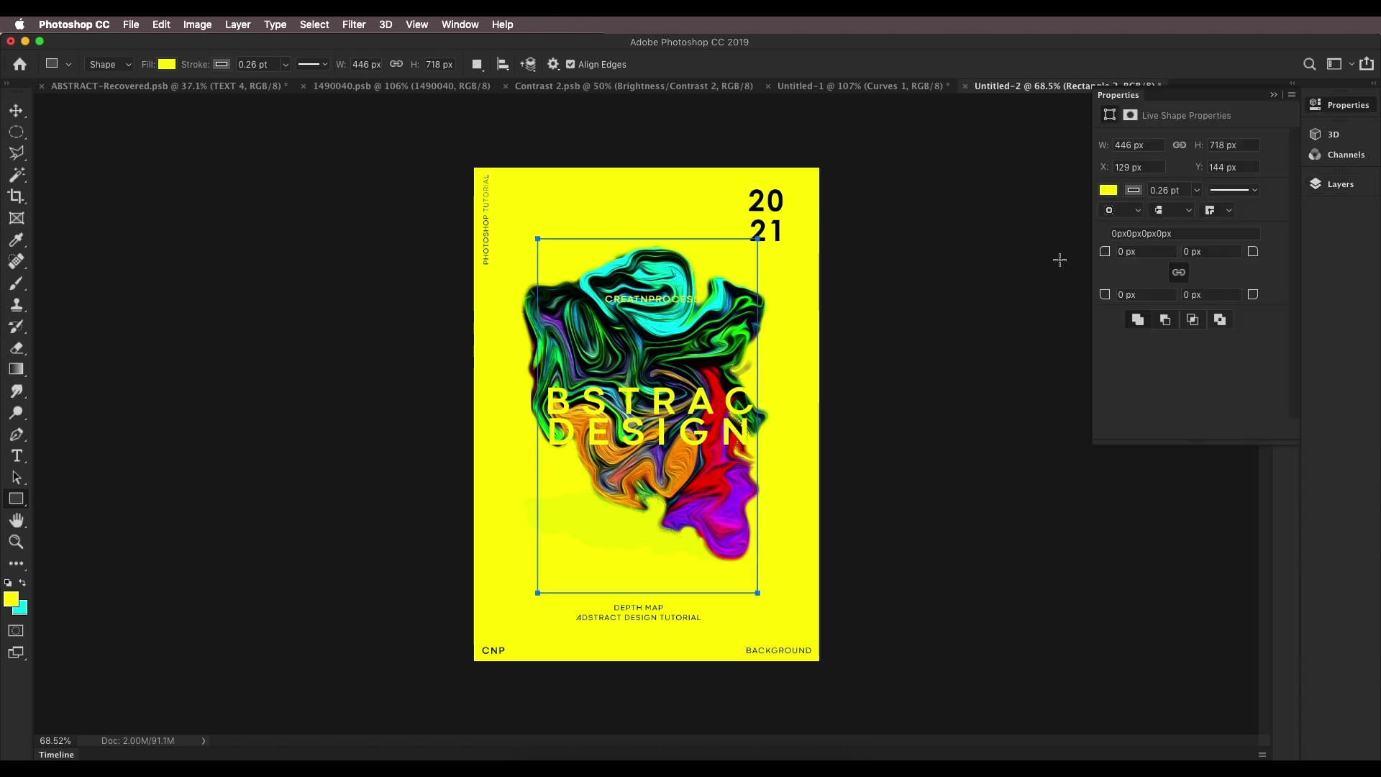
Step: Remove the rectangle's fill and give it a black 2.25 pt stroke
{"action": "left_click", "coordinate": [1108, 190]}
{"action": "left_click", "coordinate": [1124, 225]}
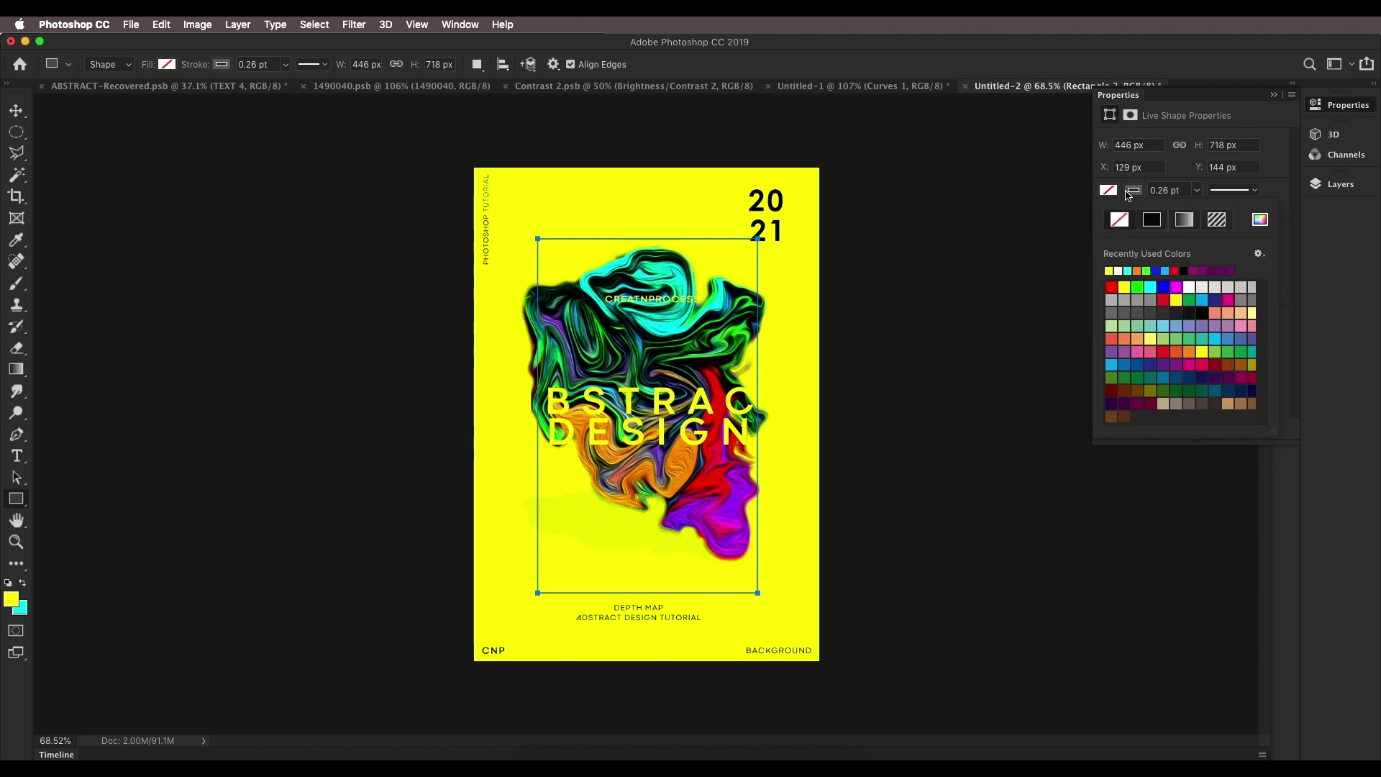
{"action": "left_click", "coordinate": [1146, 206]}
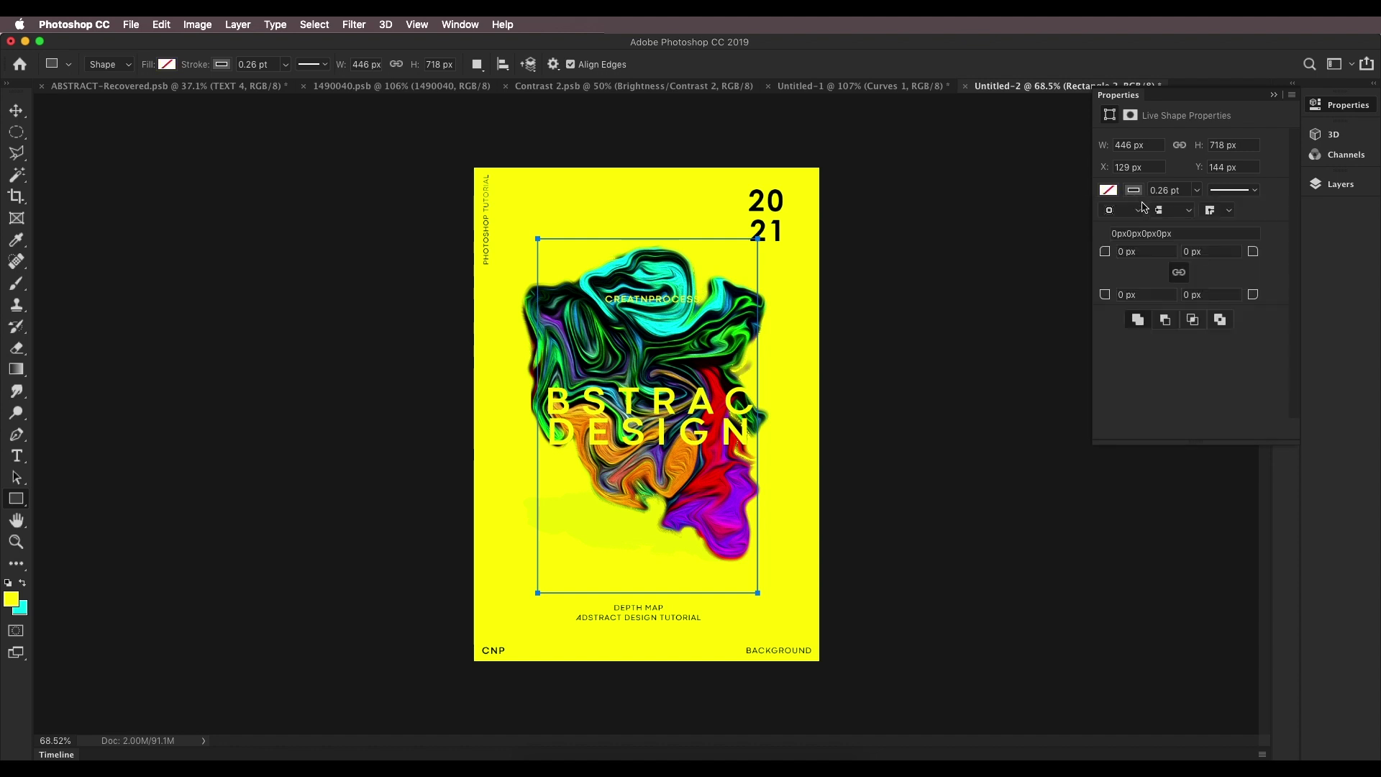
{"action": "left_click", "coordinate": [1134, 190]}
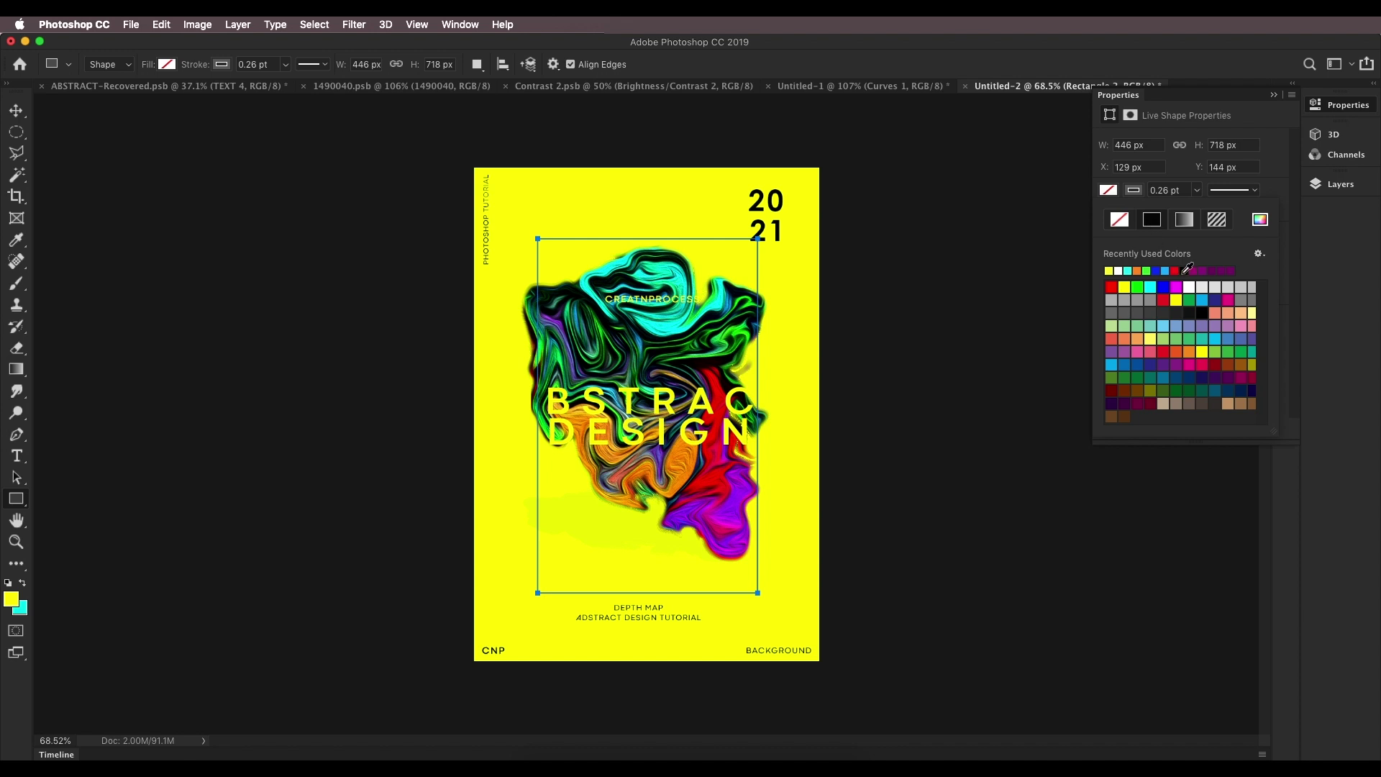
{"action": "left_click", "coordinate": [1168, 191]}
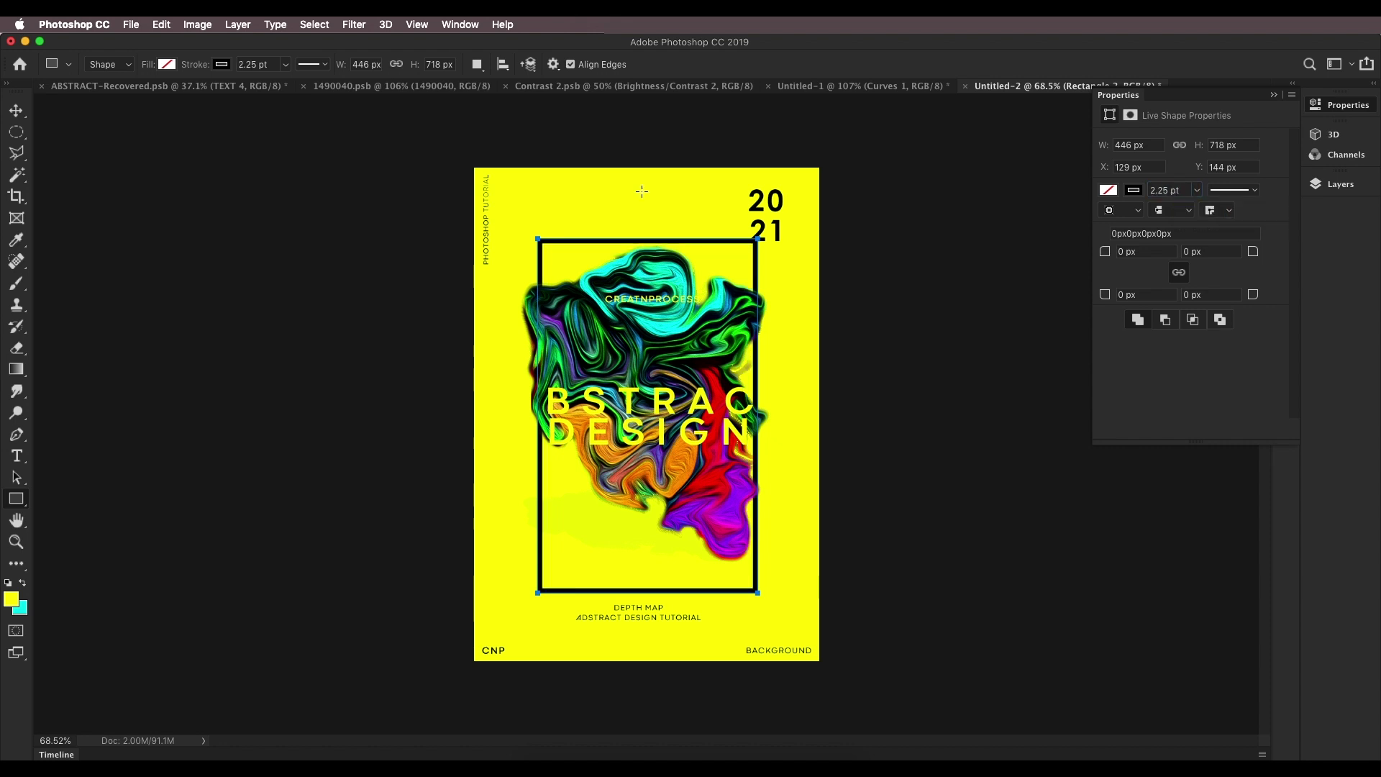
{"action": "left_click", "coordinate": [16, 110]}
{"action": "left_click", "coordinate": [484, 342]}
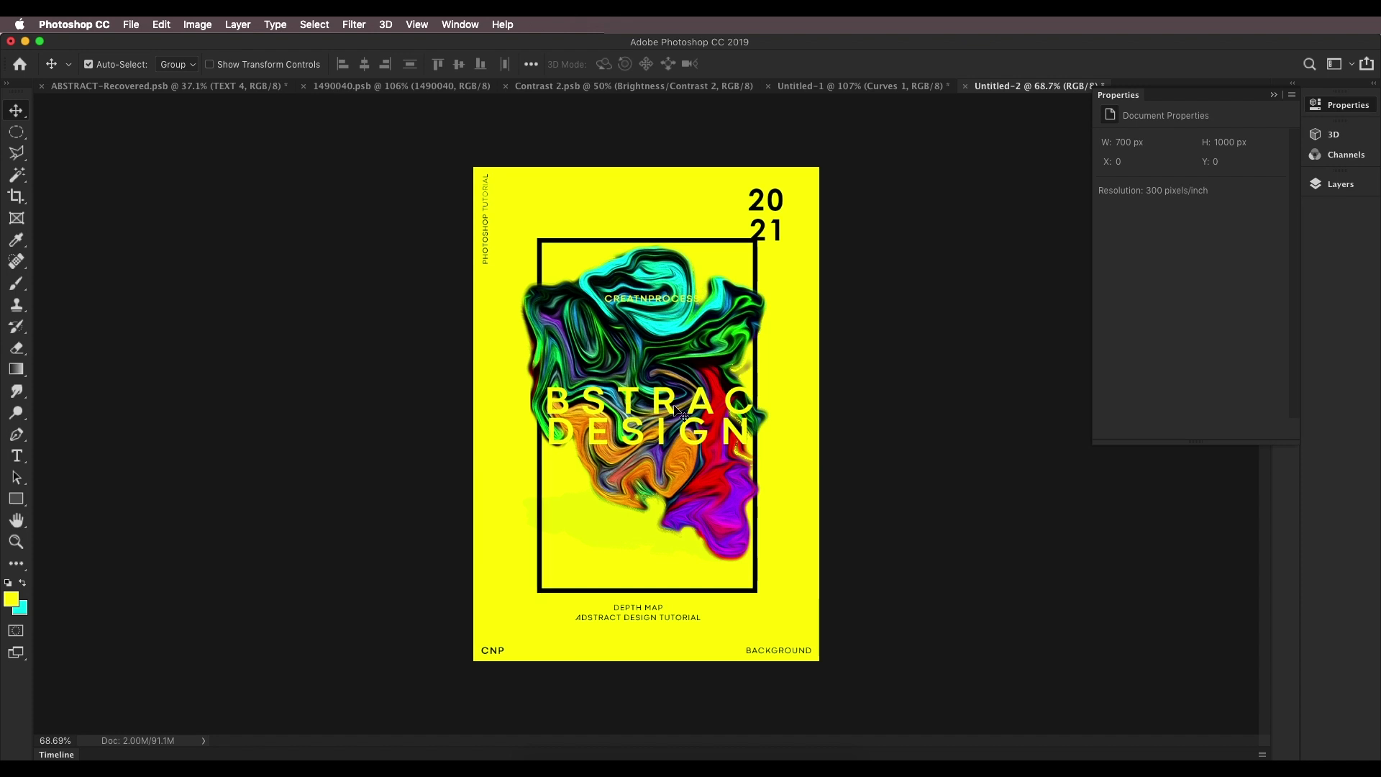
Step: Compare the frame with the one in ABSTRACT-Recovered.psb and thin the Rectangle 2 stroke to 1.5 pt
{"action": "left_click", "coordinate": [266, 87]}
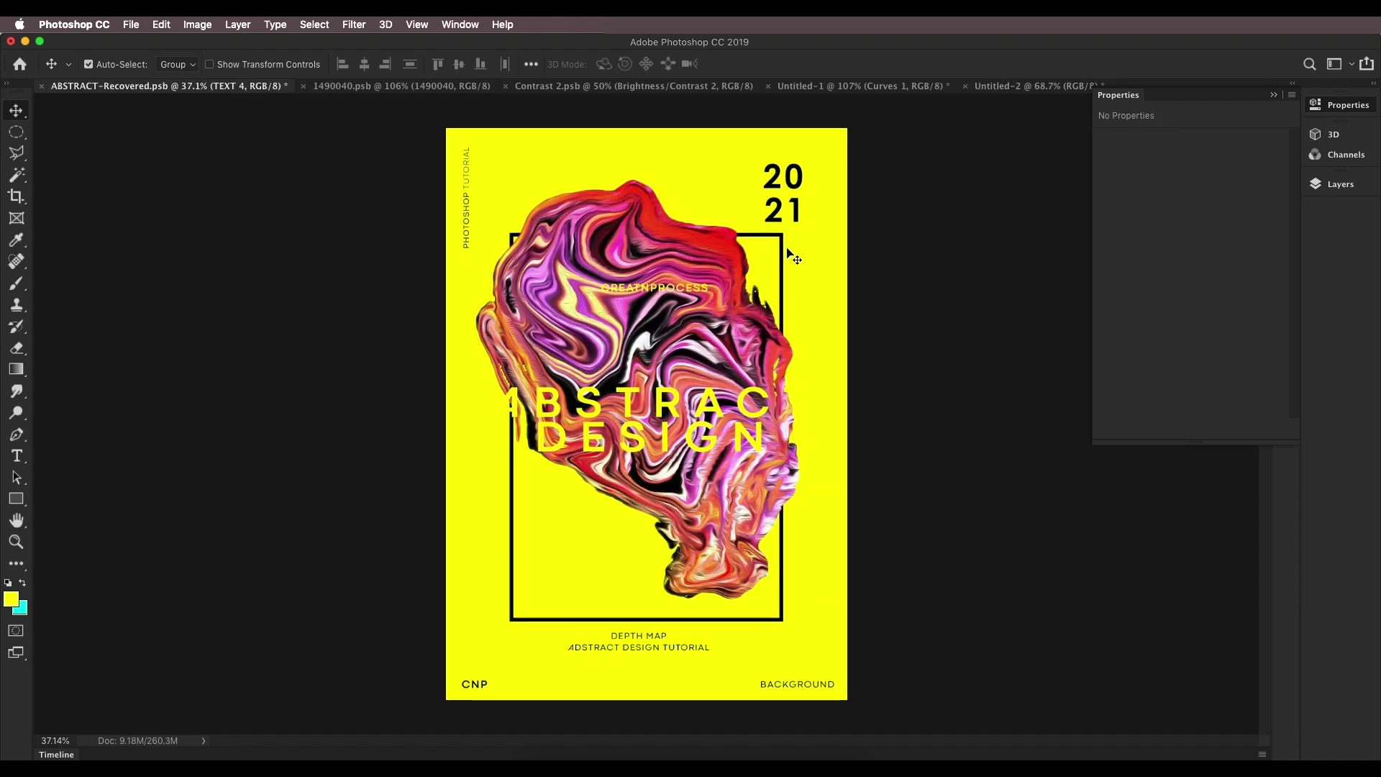
{"action": "left_click", "coordinate": [1012, 87]}
{"action": "left_click", "coordinate": [1321, 188]}
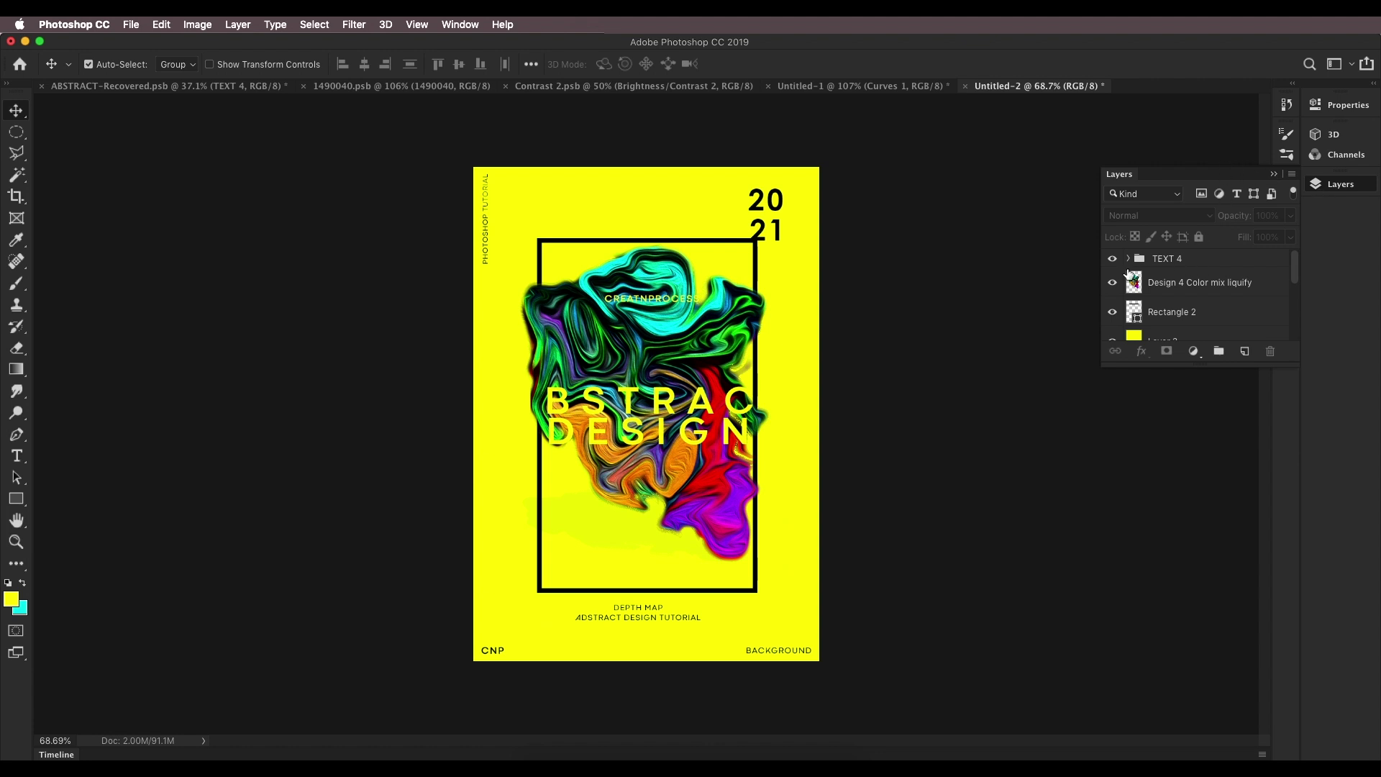
{"action": "left_click", "coordinate": [1139, 316]}
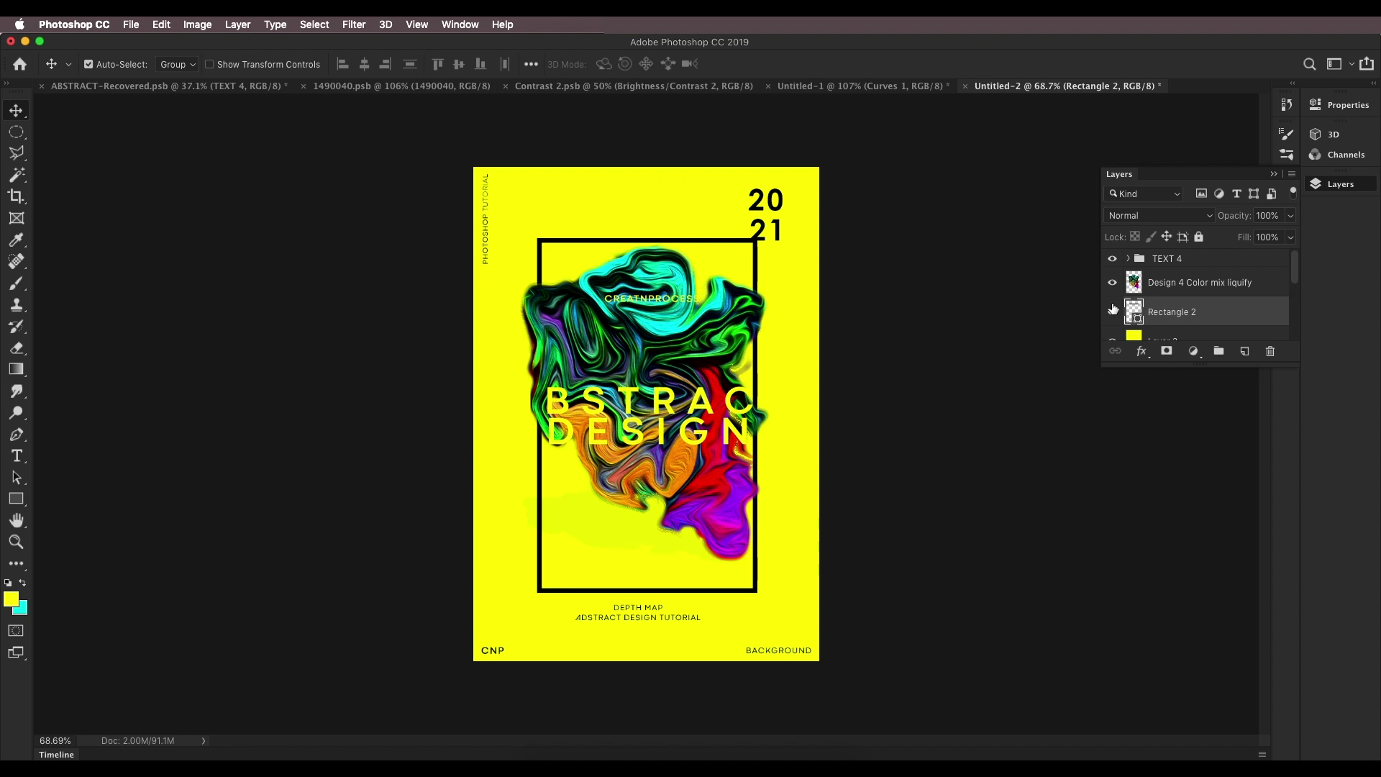
{"action": "left_click", "coordinate": [17, 498]}
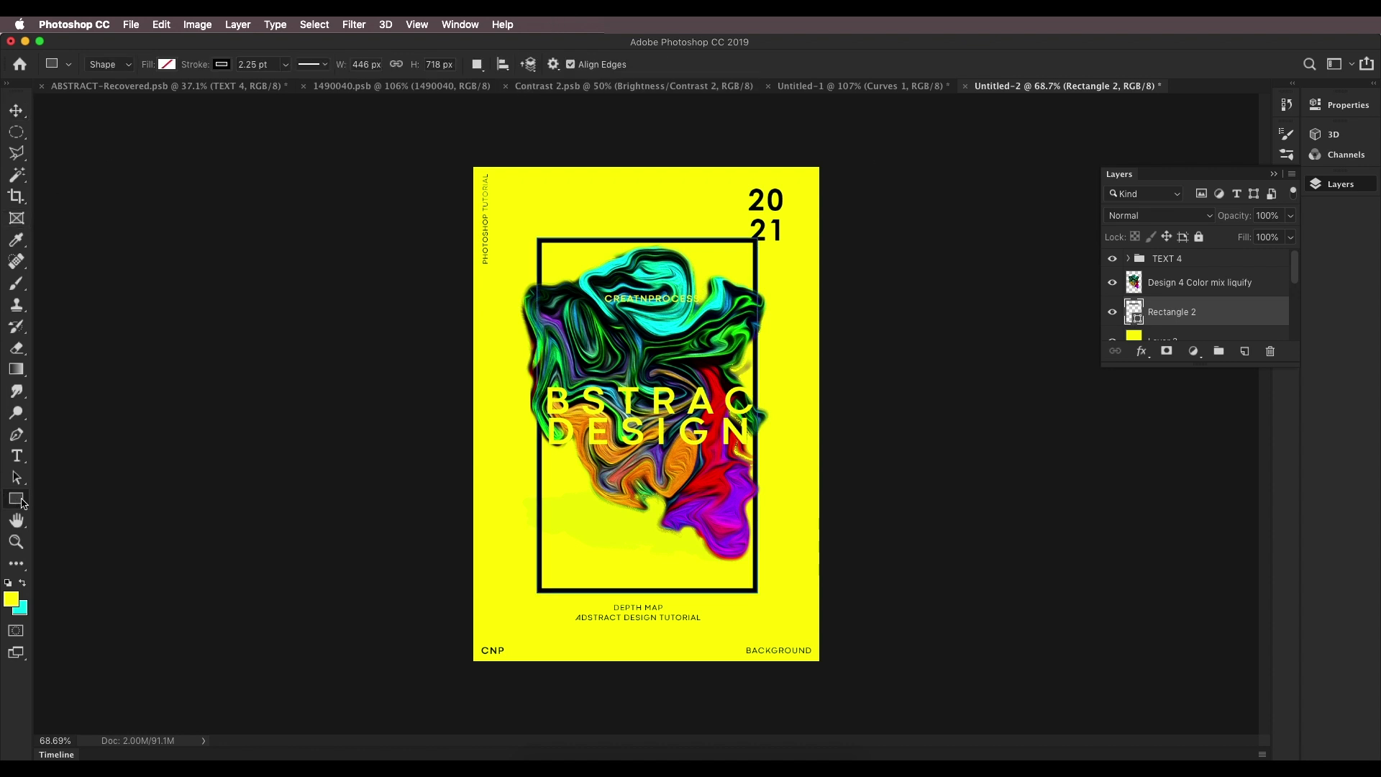
{"action": "left_click", "coordinate": [261, 63]}
{"action": "type", "text": "1.5"}
{"action": "key", "text": "Return"}
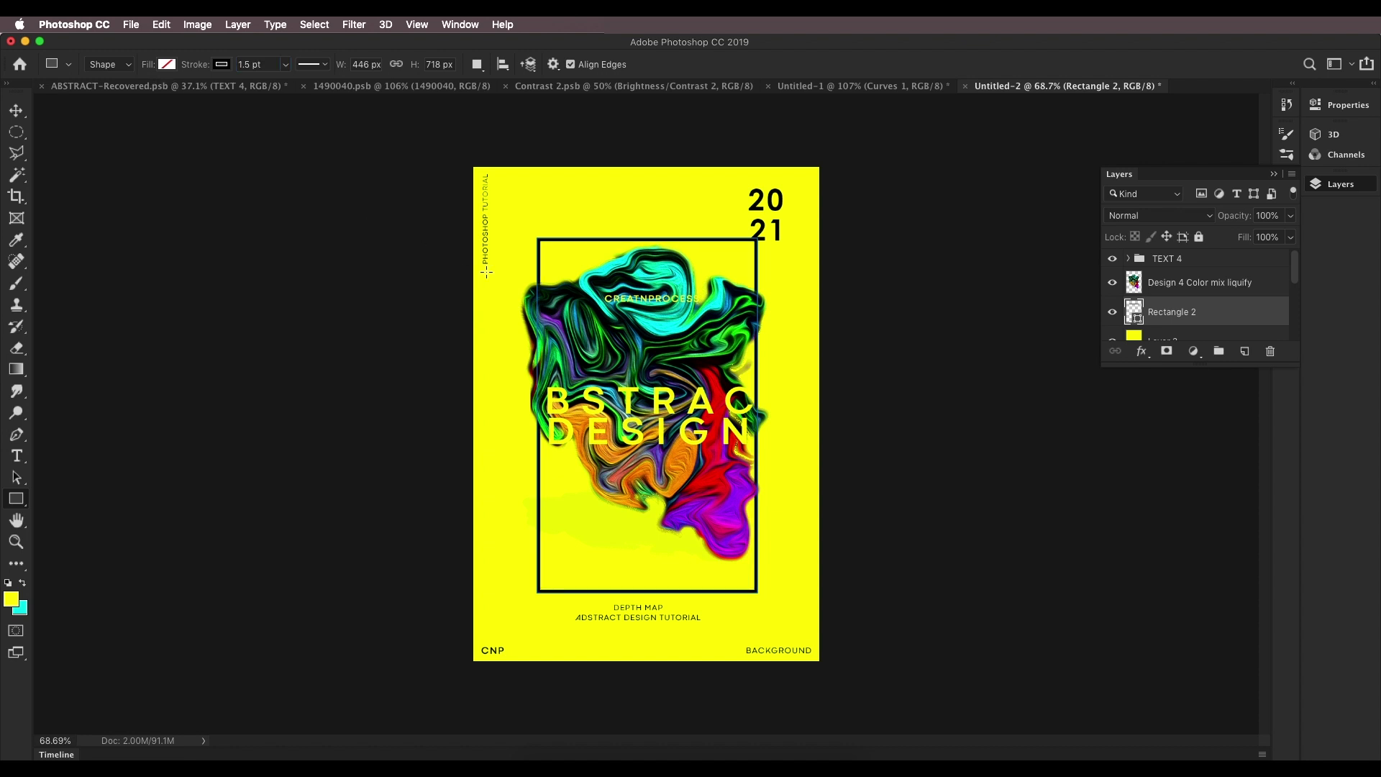
{"action": "left_click", "coordinate": [16, 112]}
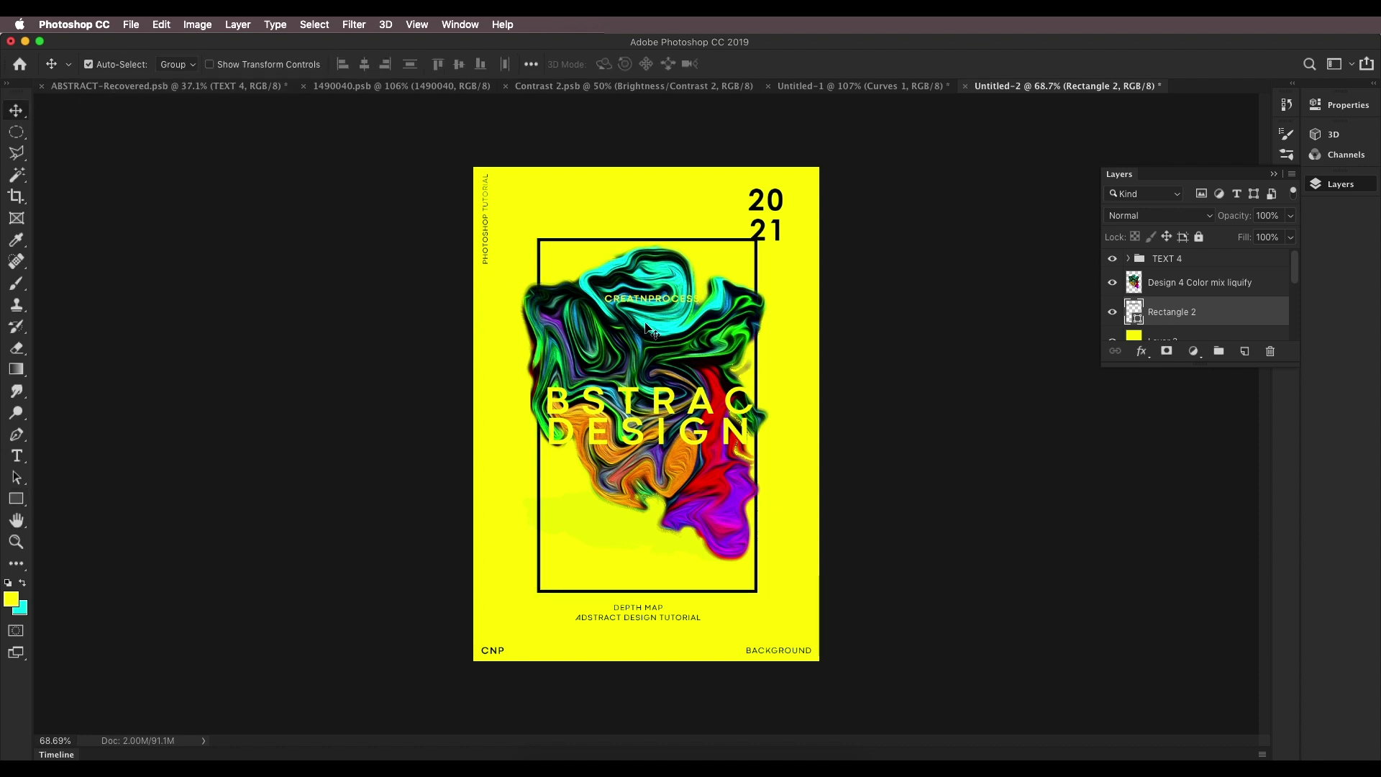
Step: Convert the Design 4 Color mix liquify layer to a smart object
{"action": "left_click", "coordinate": [731, 331]}
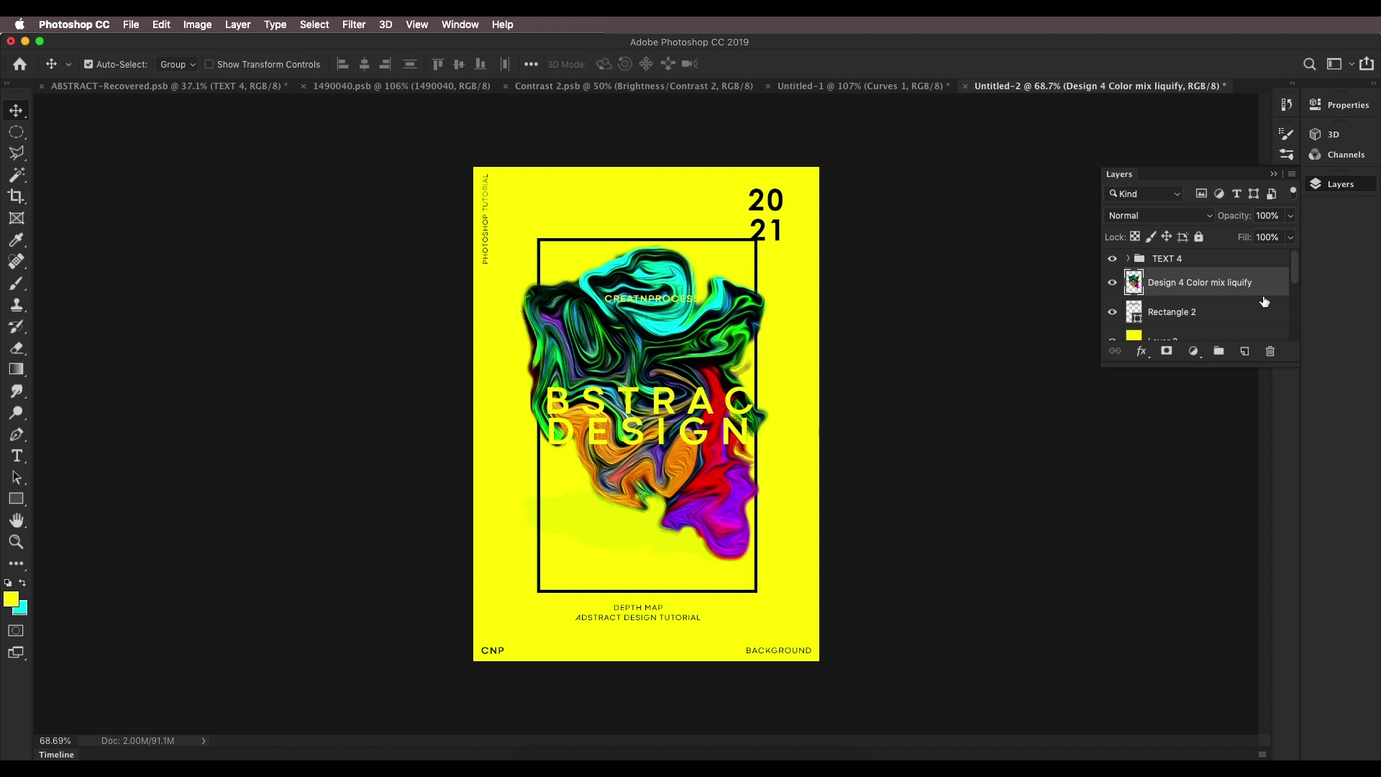
{"action": "right_click", "coordinate": [1229, 288]}
{"action": "left_click", "coordinate": [1119, 329]}
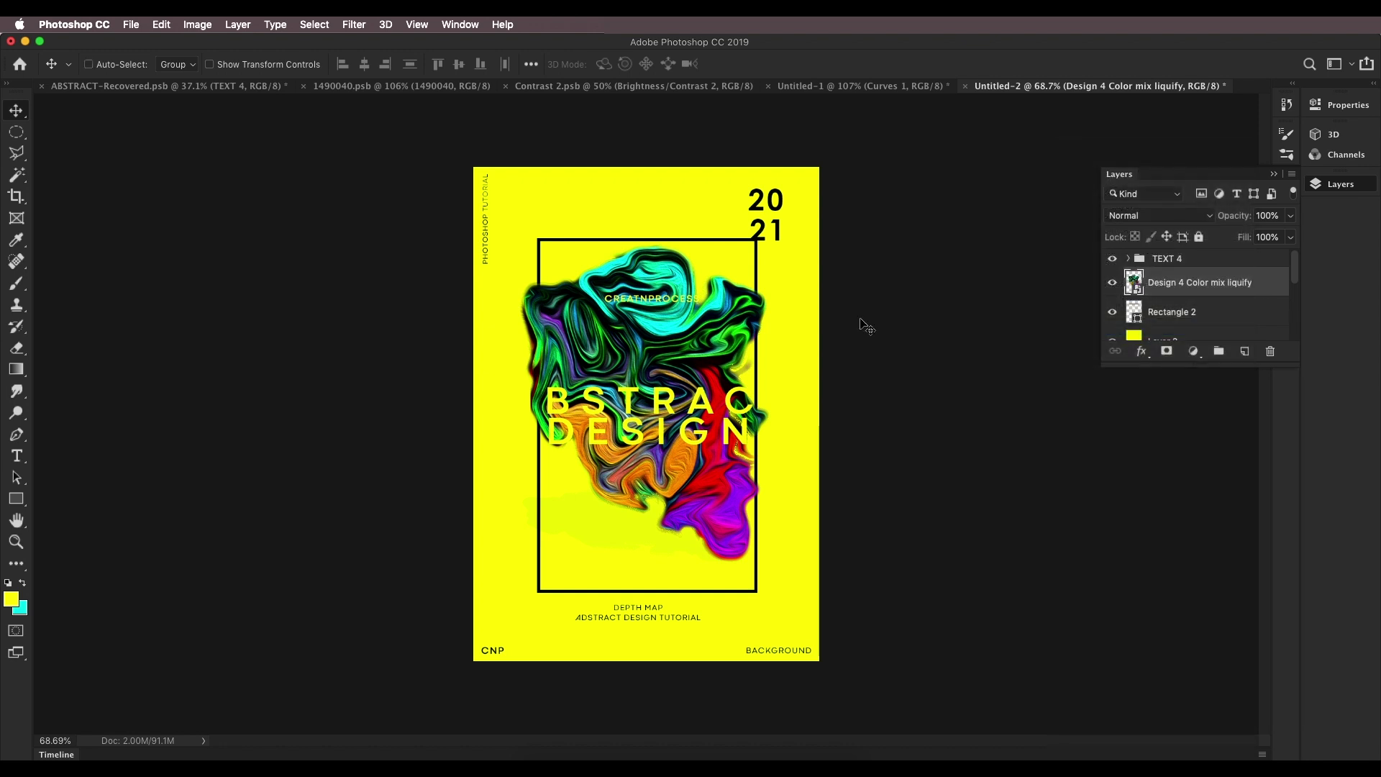
Step: Enlarge the blob slightly on both sides and move it up a little so it overlaps the frame's upper edge
{"action": "key", "text": "ctrl+t"}
{"action": "left_click_drag", "start_coordinate": [777, 397], "coordinate": [792, 400]}
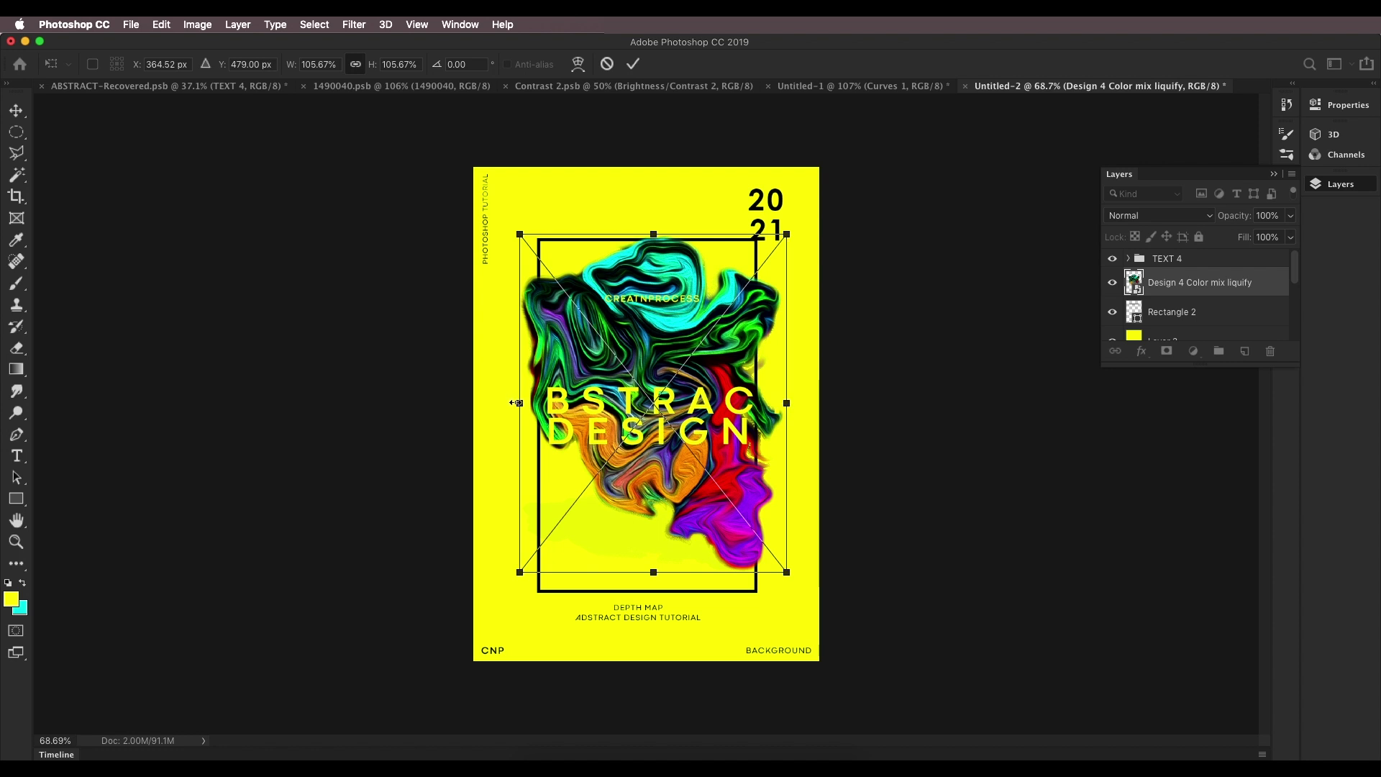
{"action": "left_click_drag", "start_coordinate": [515, 402], "coordinate": [503, 402]}
{"action": "left_click_drag", "start_coordinate": [635, 336], "coordinate": [640, 324]}
{"action": "key", "text": "Return"}
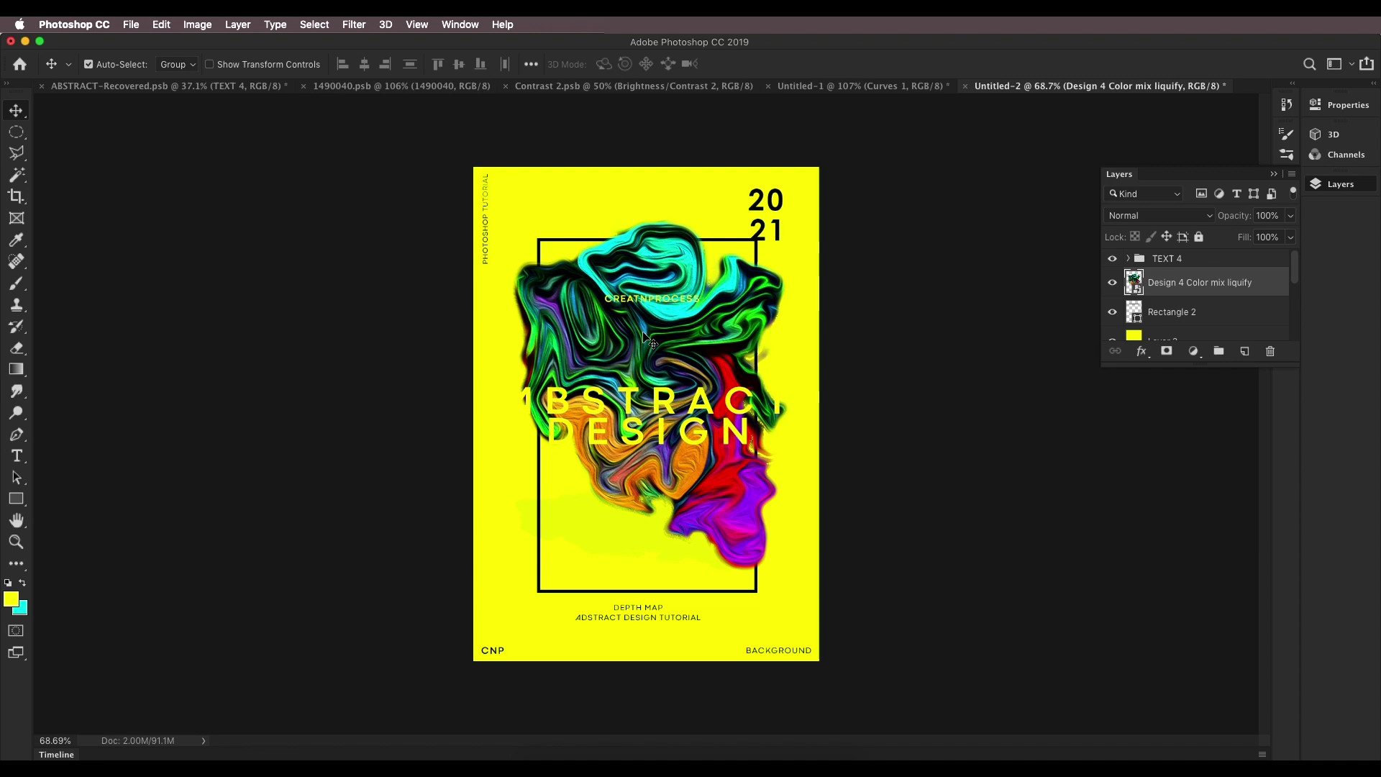
{"action": "scroll", "coordinate": [681, 379], "scroll_direction": "down", "scroll_amount": 5}
{"action": "key", "text": "super+0"}
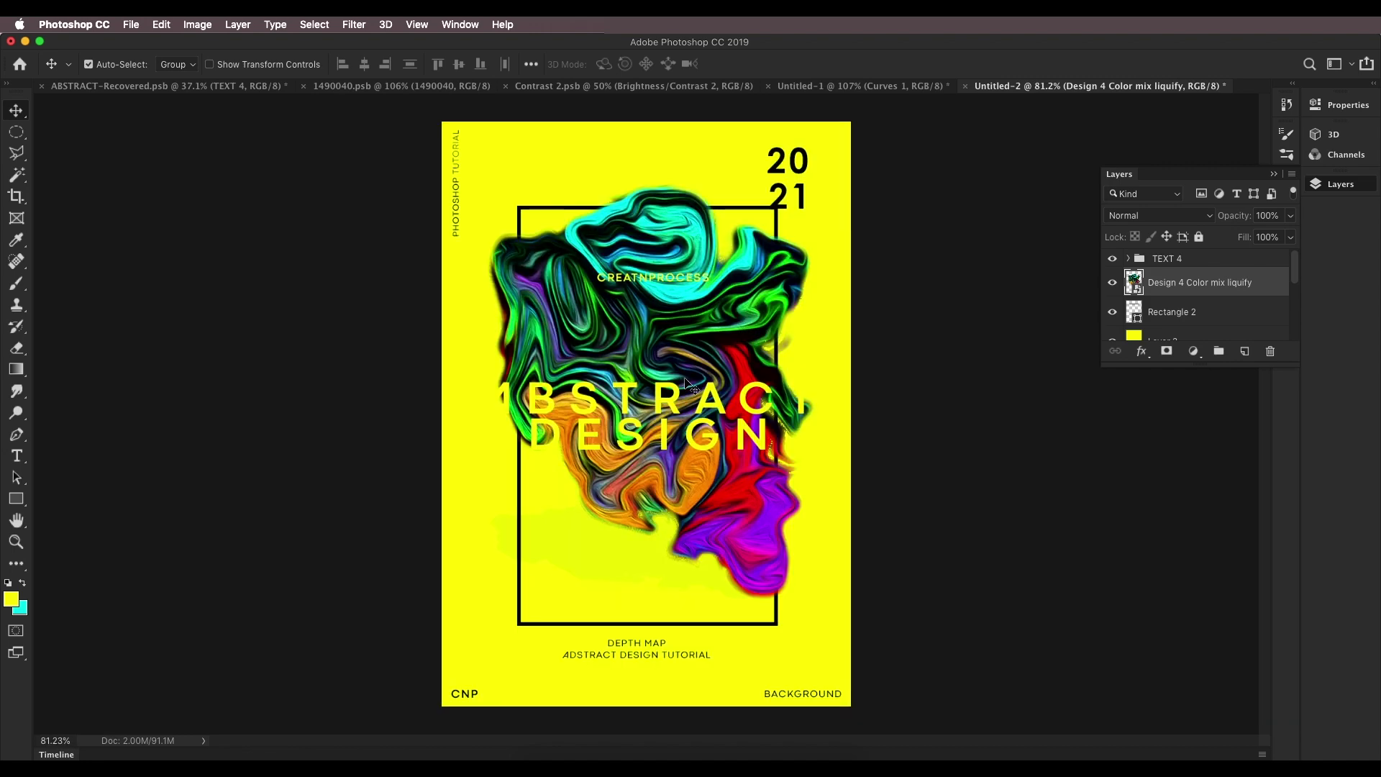
Step: Add a layer mask to the Design 4 Color mix liquify layer and paint out the stray smudge beside the frame's right side in black
{"action": "left_click_drag", "start_coordinate": [725, 386], "coordinate": [827, 327]}
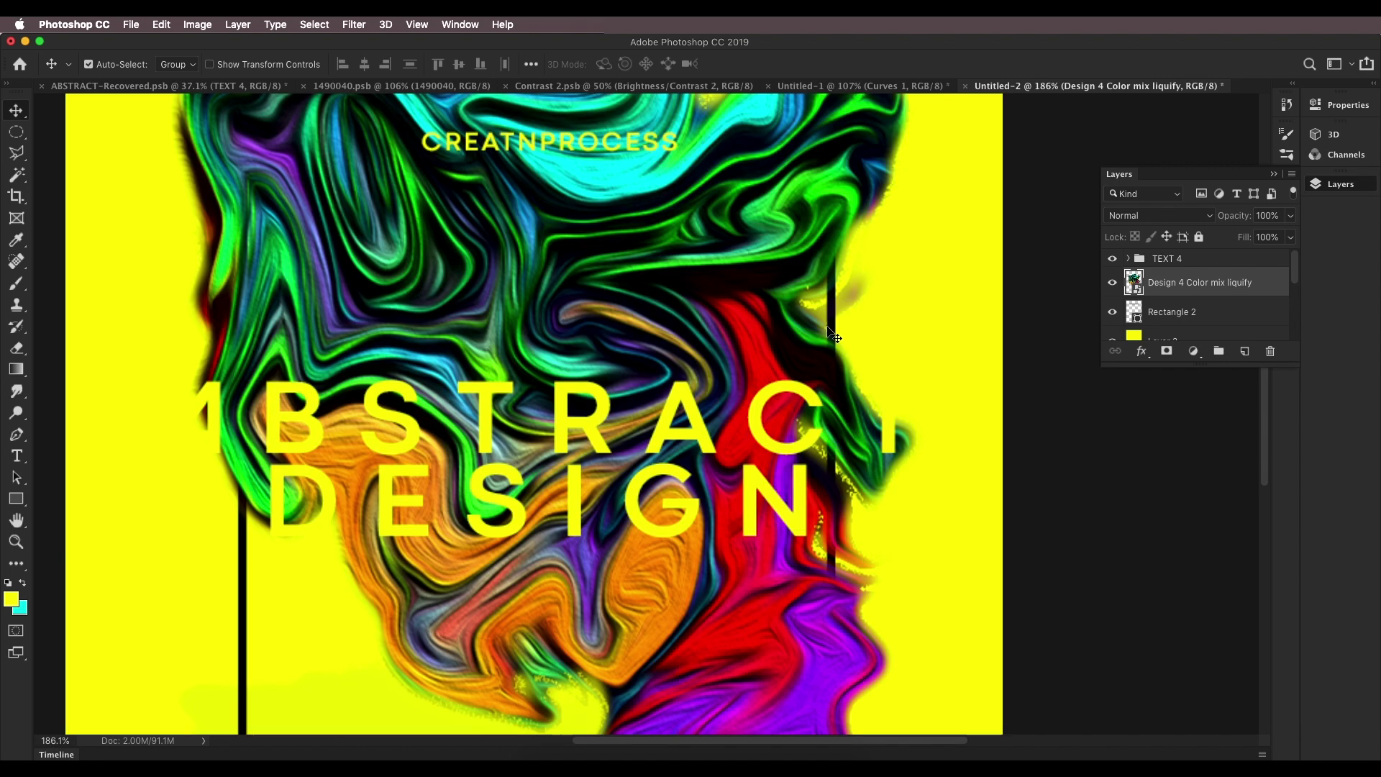
{"action": "left_click", "coordinate": [1165, 351]}
{"action": "key", "text": "b"}
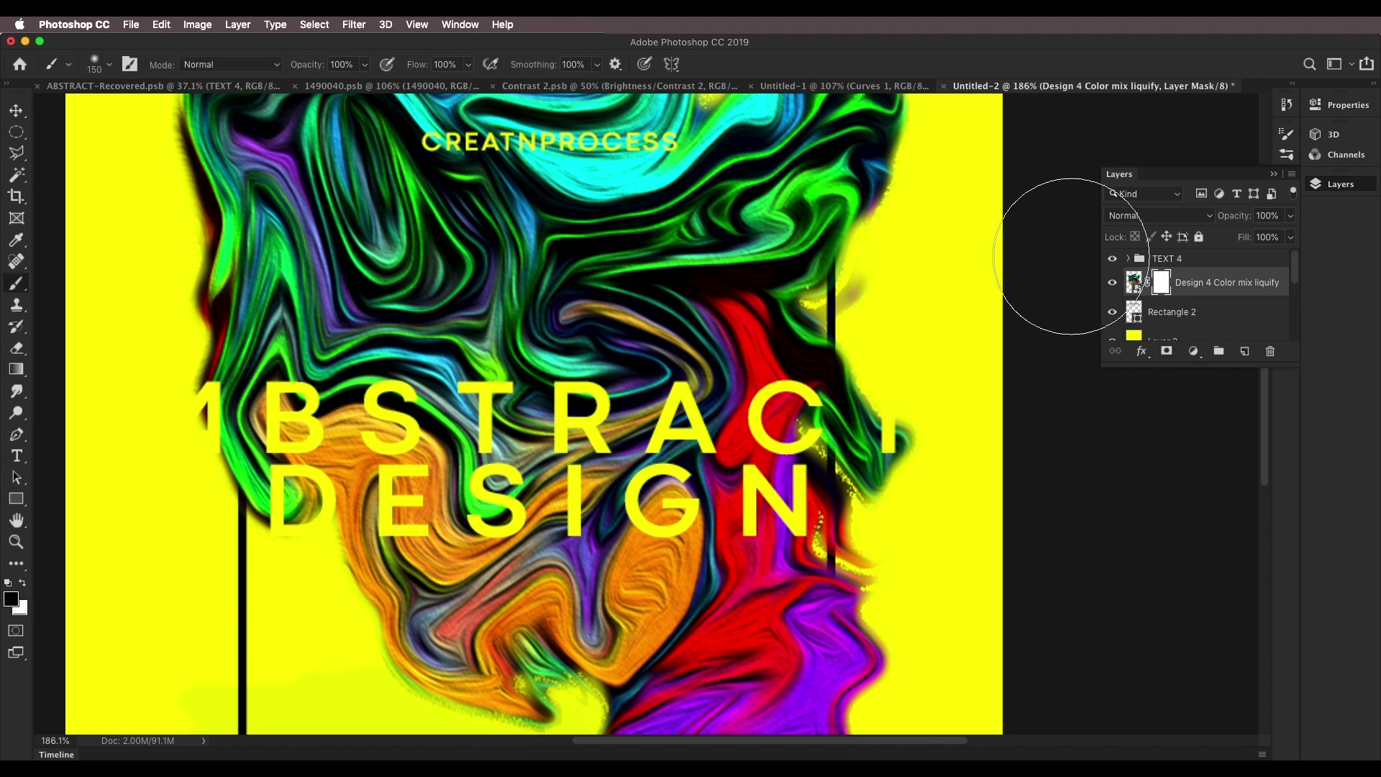
{"action": "key", "text": "bracketleft"}
{"action": "key", "text": "bracketleft"}
{"action": "key", "text": "bracketleft"}
{"action": "key", "text": "bracketleft"}
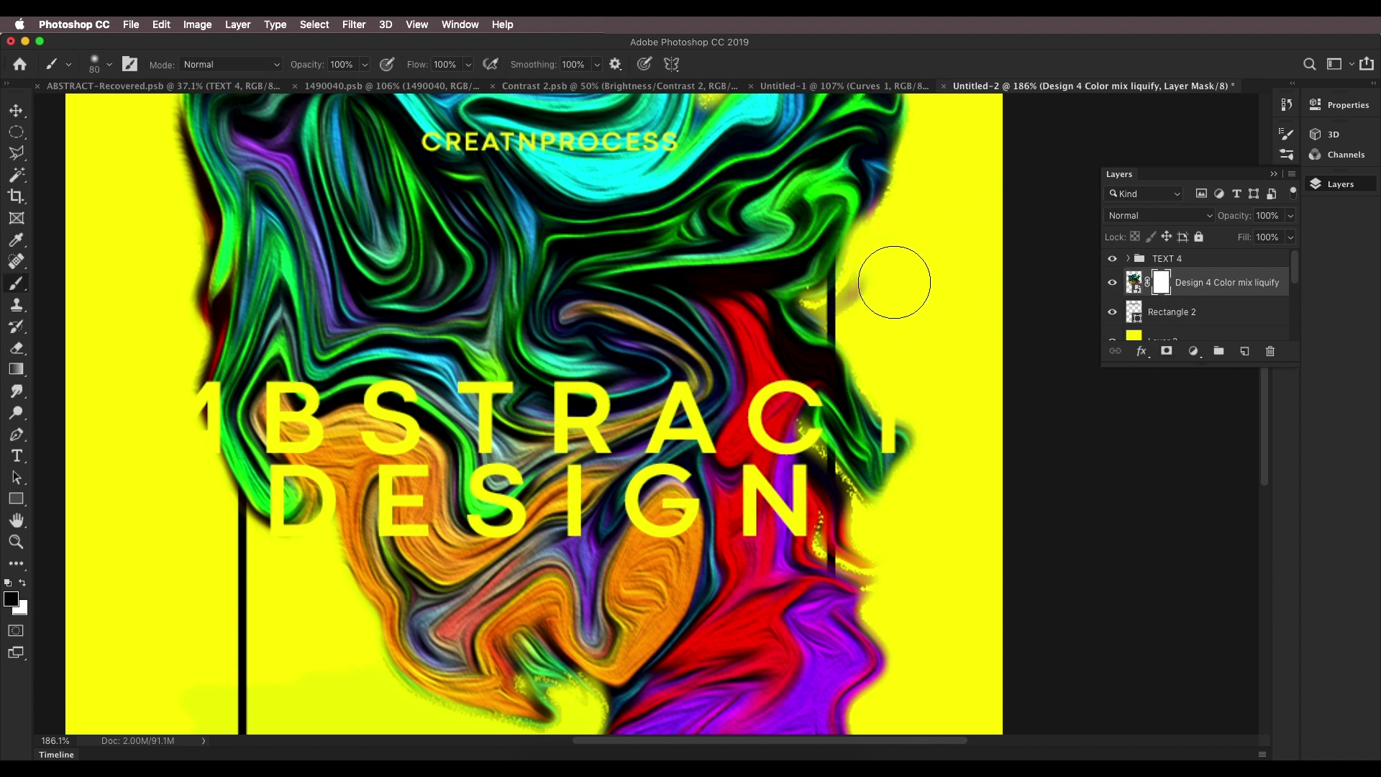
{"action": "key", "text": "bracketleft"}
{"action": "key", "text": "bracketleft"}
{"action": "key", "text": "bracketleft"}
{"action": "key", "text": "bracketleft"}
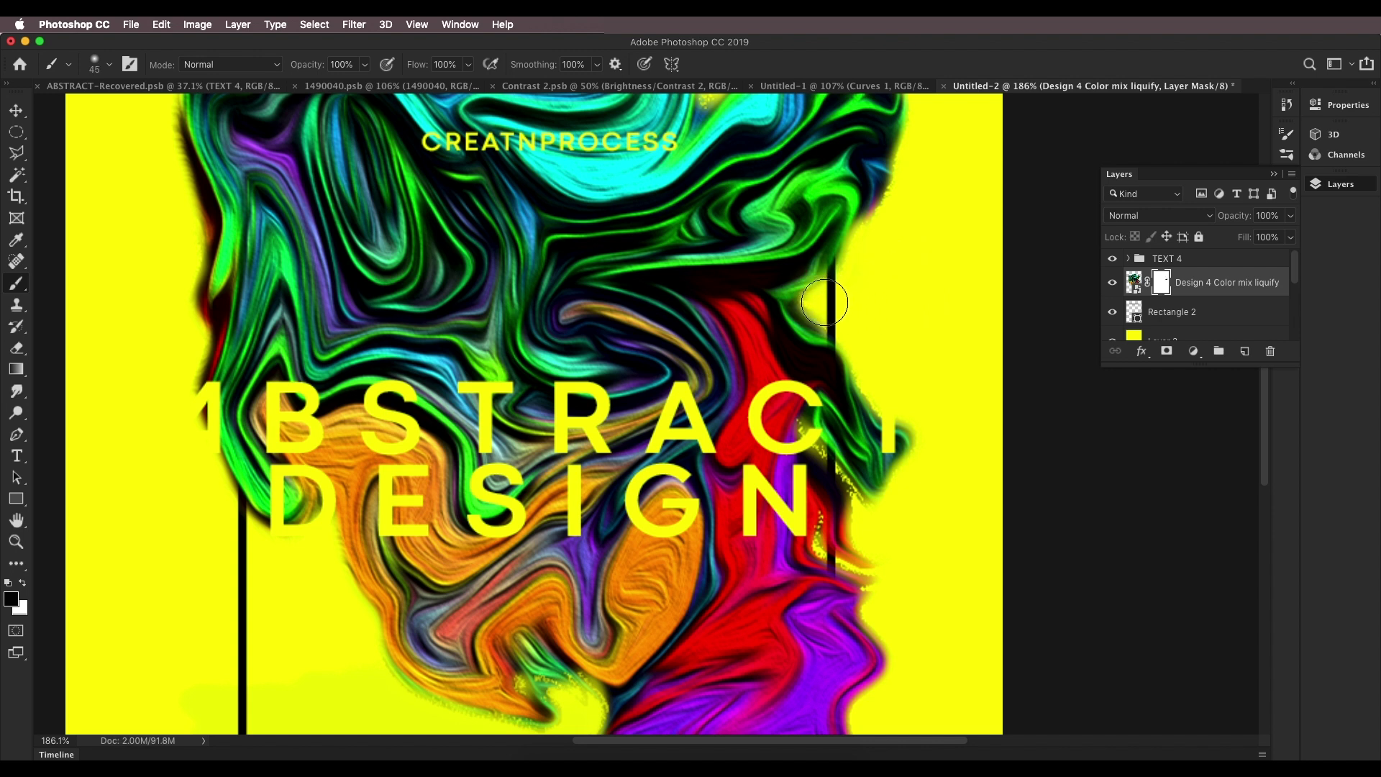
Step: Reduce the brush size to 20 and mask out leftover bits along the blob's right edge
{"action": "key", "text": "bracketleft"}
{"action": "key", "text": "bracketleft"}
{"action": "key", "text": "bracketleft"}
{"action": "key", "text": "bracketleft"}
{"action": "key", "text": "bracketleft"}
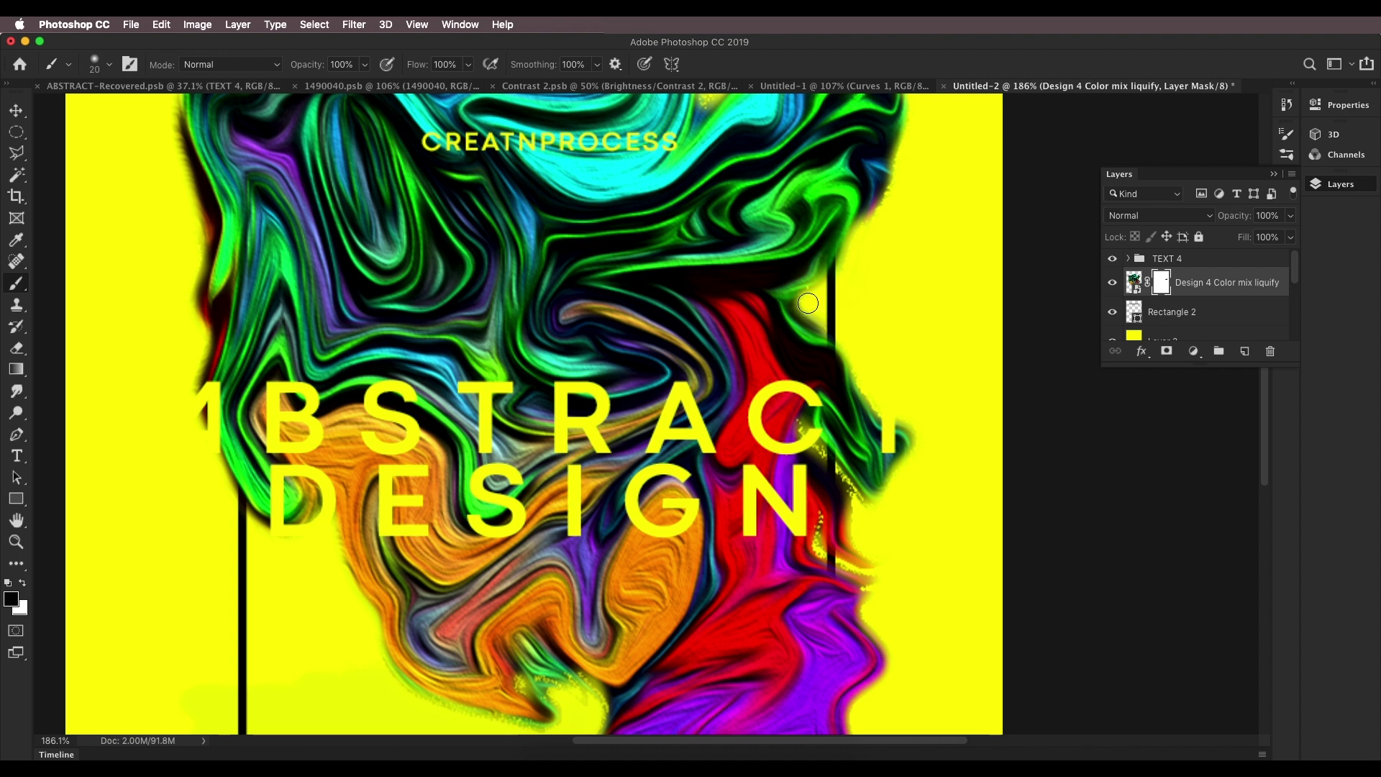
{"action": "scroll", "coordinate": [851, 288], "scroll_direction": "up", "scroll_amount": 4}
{"action": "scroll", "coordinate": [851, 288], "scroll_direction": "right", "scroll_amount": 2}
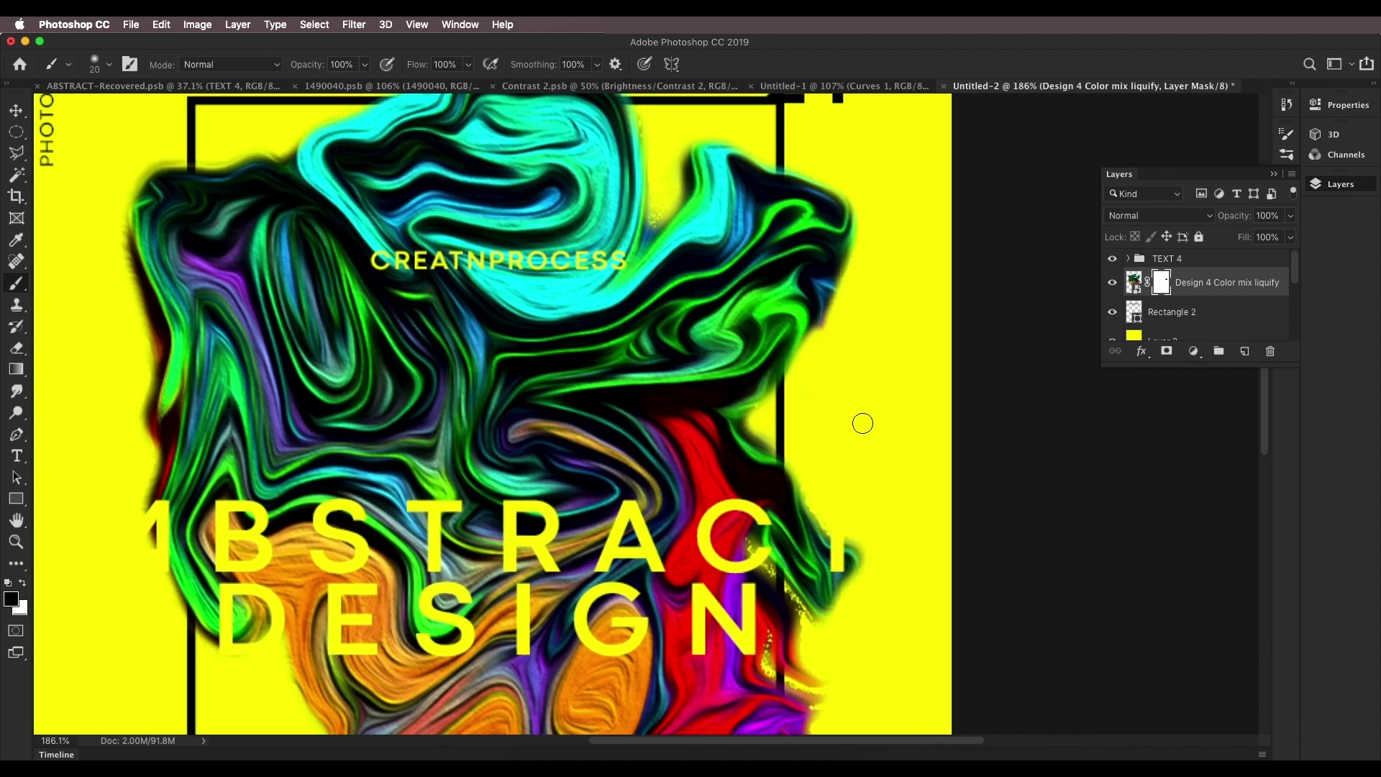
{"action": "scroll", "coordinate": [877, 467], "scroll_direction": "down", "scroll_amount": 2}
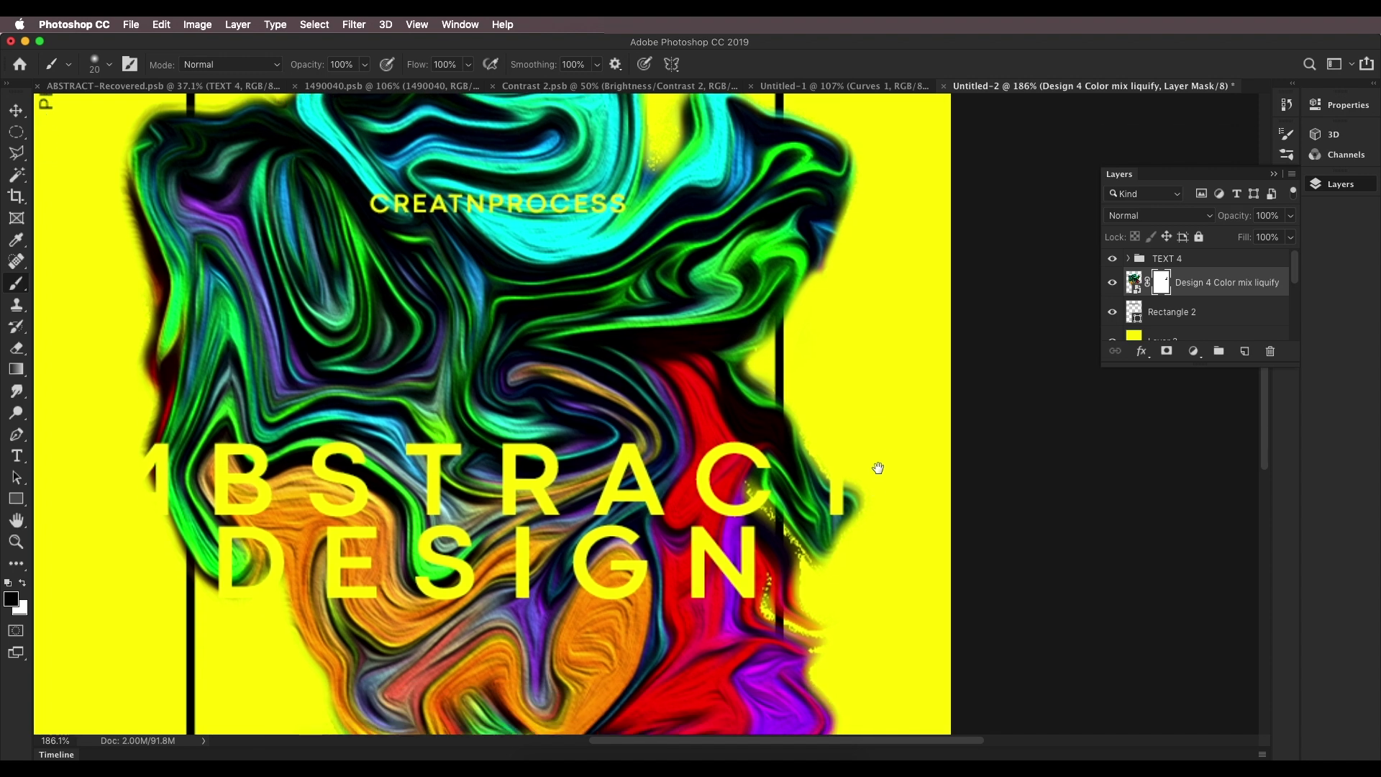
{"action": "left_click", "coordinate": [829, 567]}
{"action": "scroll", "coordinate": [827, 561], "scroll_direction": "down", "scroll_amount": 2}
{"action": "scroll", "coordinate": [827, 561], "scroll_direction": "left", "scroll_amount": 1}
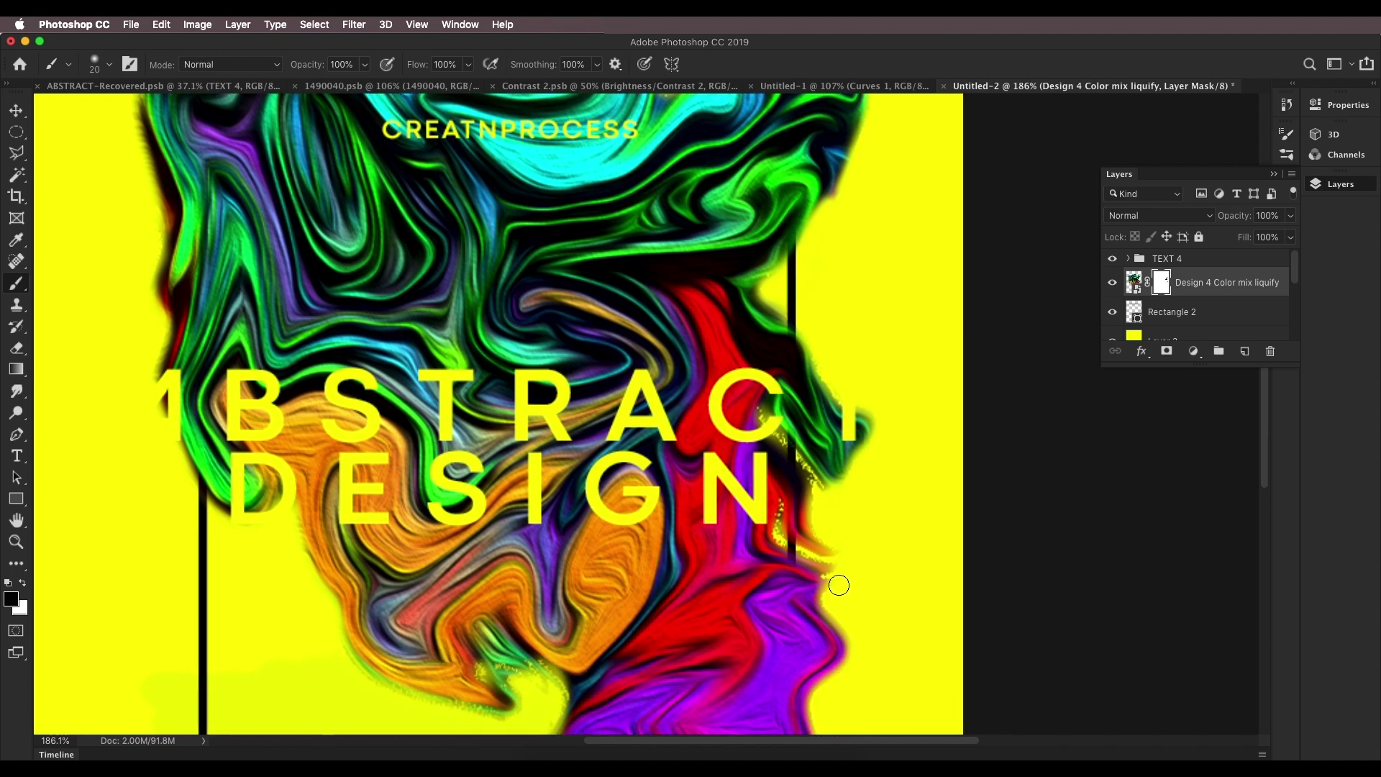
{"action": "scroll", "coordinate": [868, 640], "scroll_direction": "down", "scroll_amount": 5}
{"action": "scroll", "coordinate": [868, 639], "scroll_direction": "left", "scroll_amount": 3}
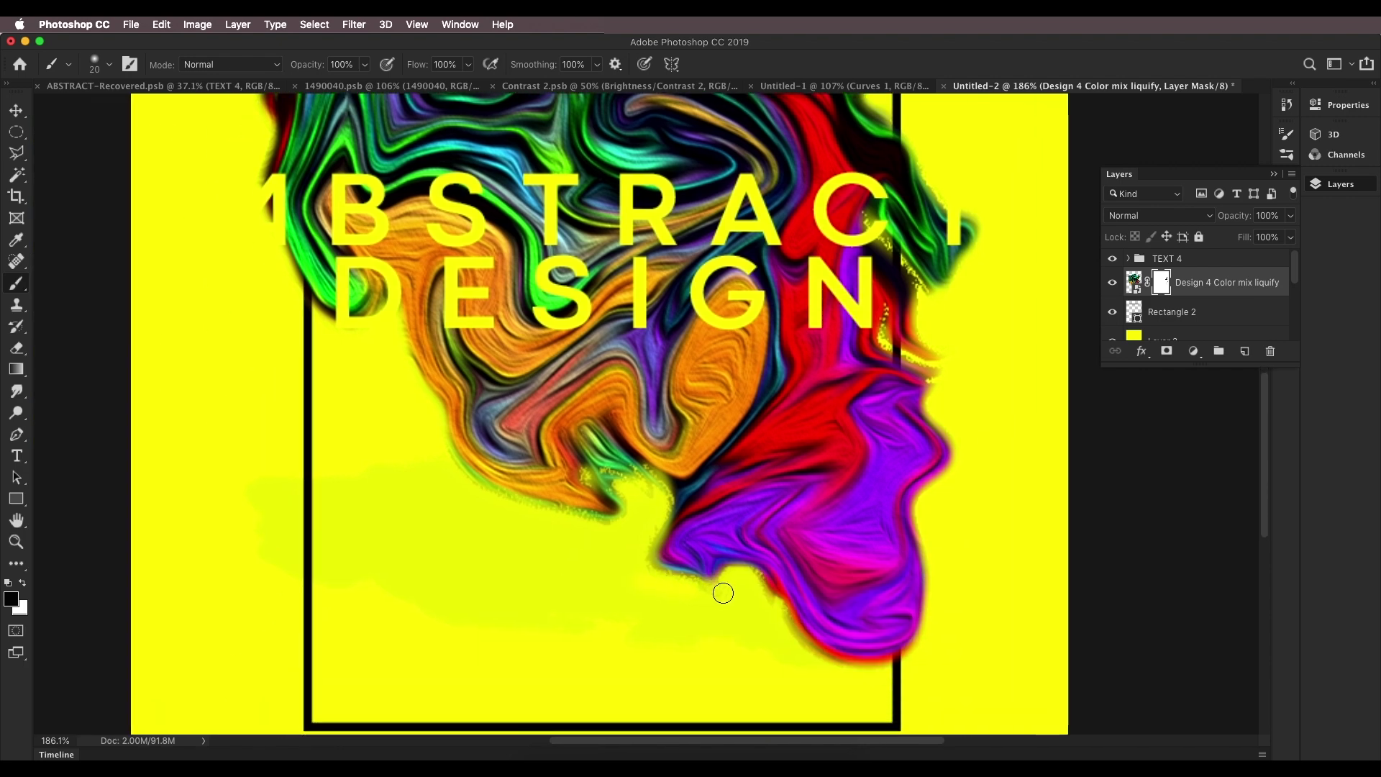
Step: Switch to ABSTRACT-Recovered.psb and examine how the blob's edges meet the yellow background and the black frame
{"action": "left_click", "coordinate": [218, 88]}
{"action": "scroll", "coordinate": [683, 564], "scroll_direction": "up", "scroll_amount": 6}
{"action": "scroll", "coordinate": [612, 551], "scroll_direction": "down", "scroll_amount": 3}
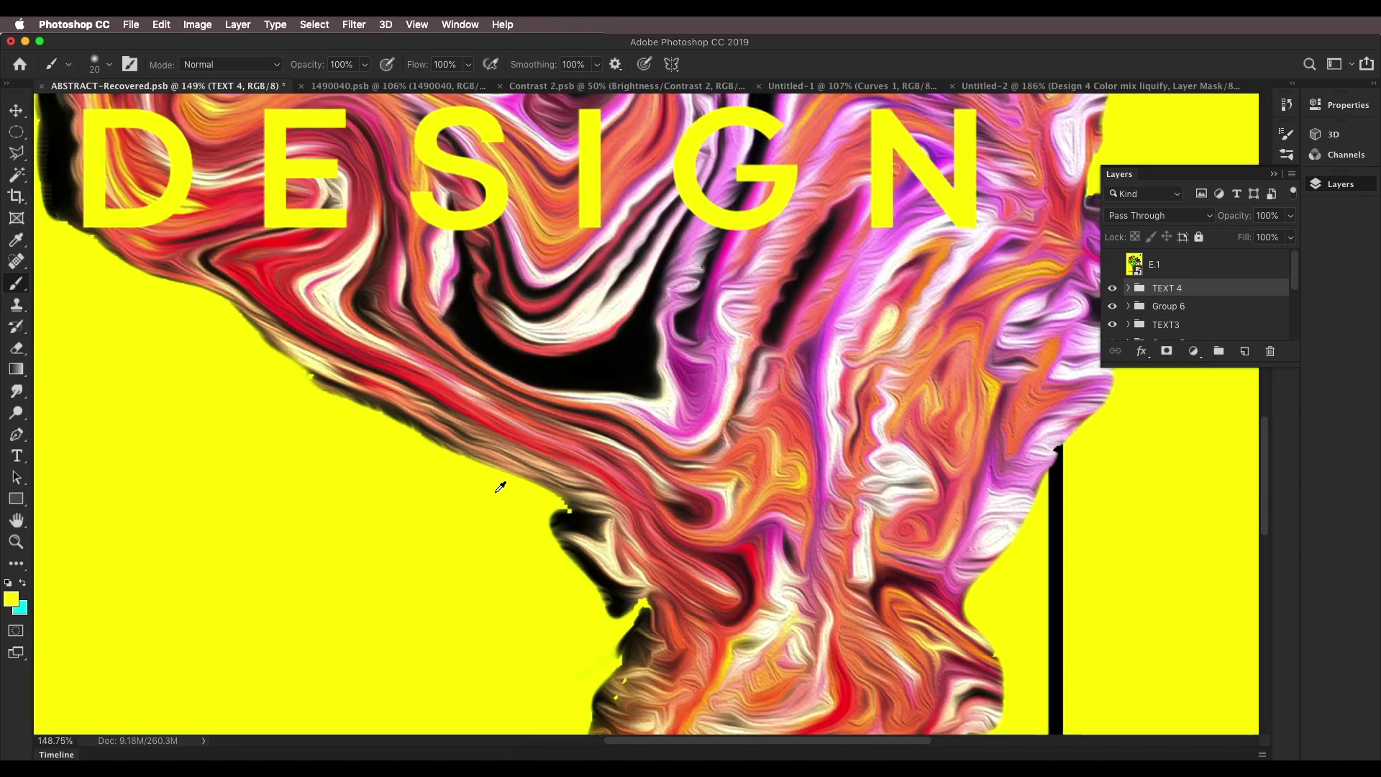
{"action": "scroll", "coordinate": [394, 462], "scroll_direction": "down", "scroll_amount": 2}
{"action": "left_click_drag", "start_coordinate": [964, 141], "coordinate": [755, 550]}
{"action": "left_click_drag", "start_coordinate": [633, 173], "coordinate": [767, 235]}
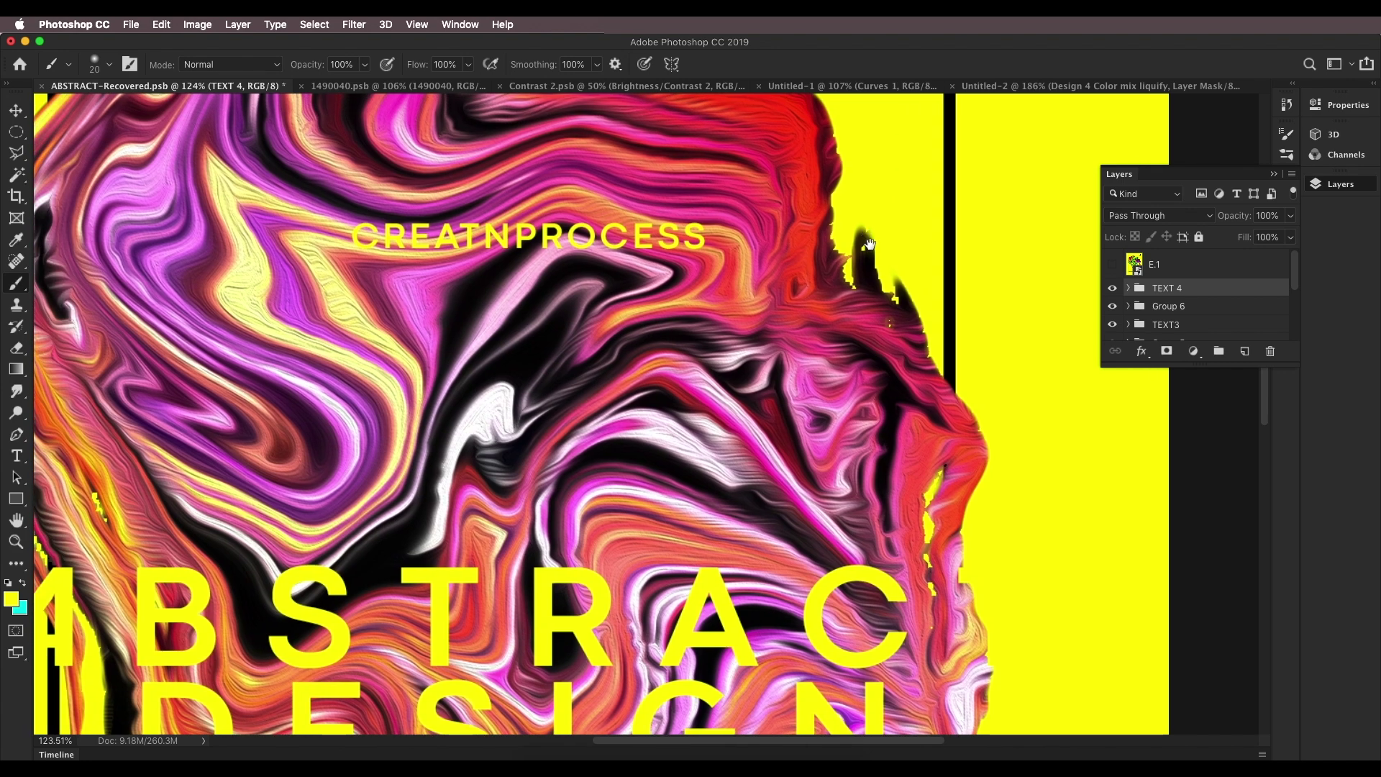
{"action": "scroll", "coordinate": [869, 244], "scroll_direction": "up", "scroll_amount": 5}
{"action": "scroll", "coordinate": [869, 244], "scroll_direction": "left", "scroll_amount": 3}
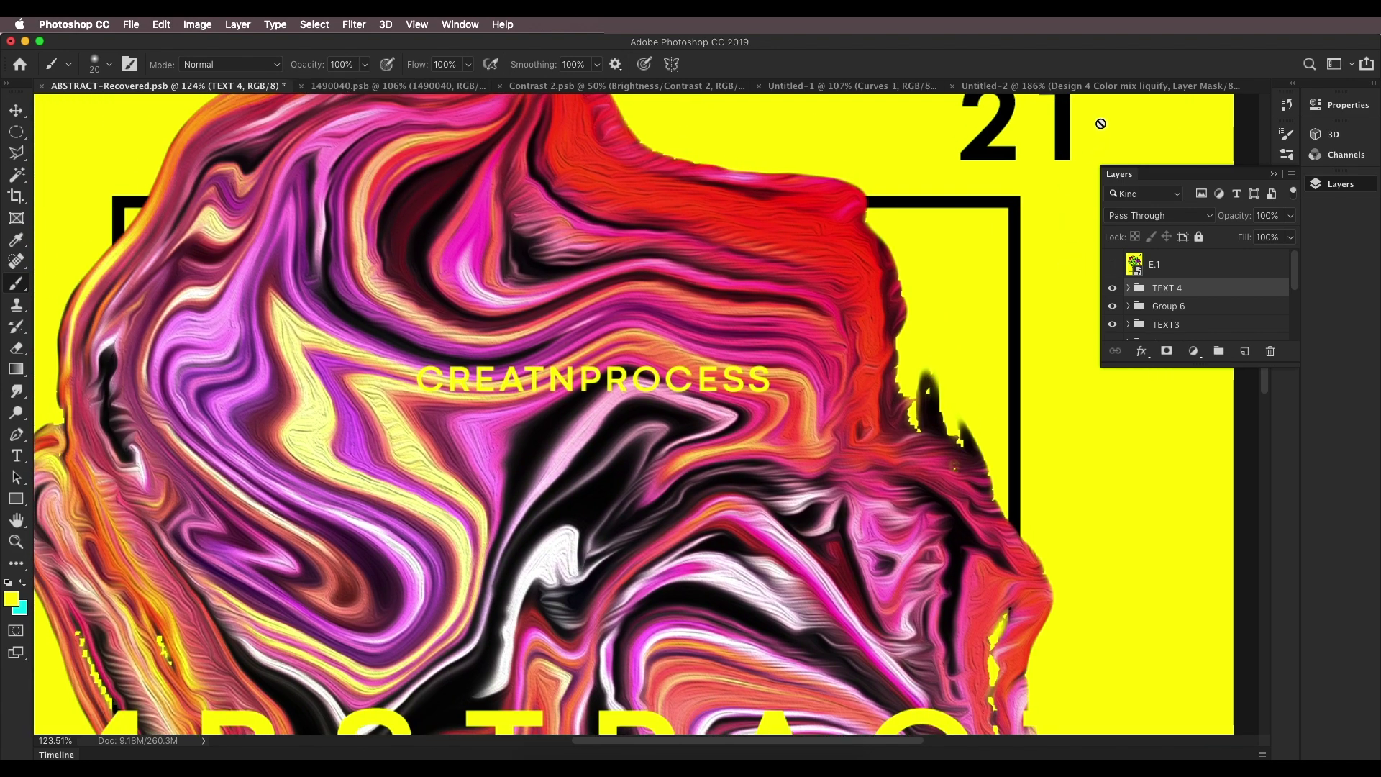
Step: Return to the Untitled-2 poster and activate the Move tool
{"action": "left_click", "coordinate": [1113, 86]}
{"action": "scroll", "coordinate": [694, 523], "scroll_direction": "down", "scroll_amount": 5}
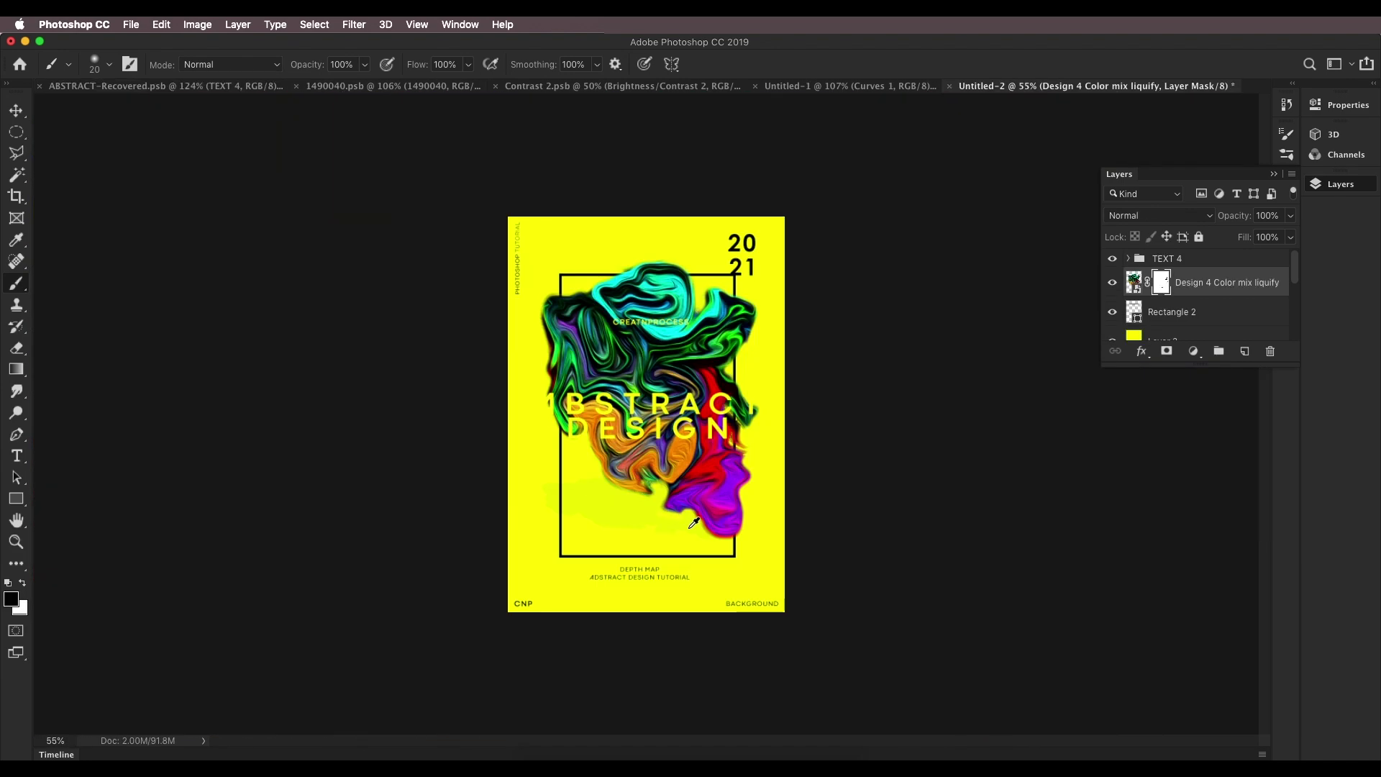
{"action": "scroll", "coordinate": [694, 523], "scroll_direction": "up", "scroll_amount": 1}
{"action": "left_click", "coordinate": [21, 115]}
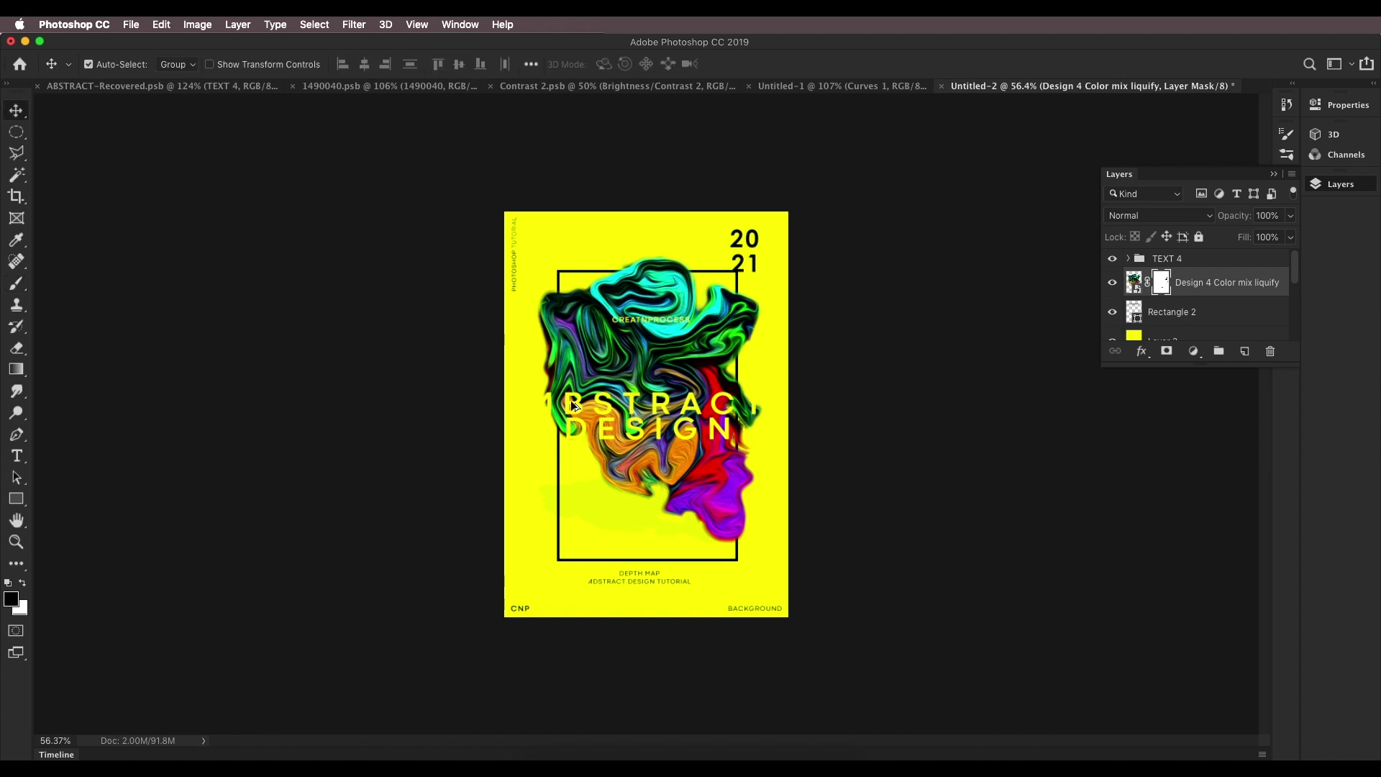
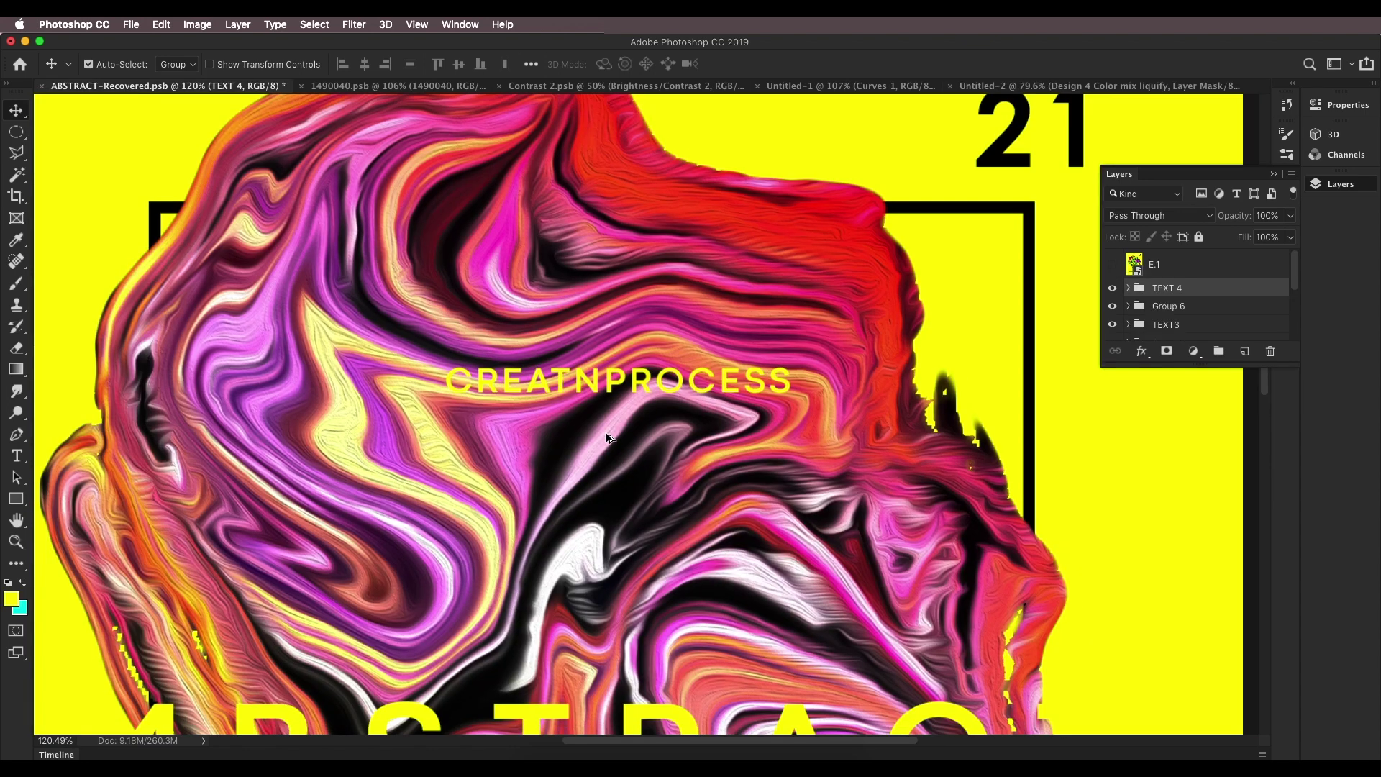
Step: In ABSTRACT-Recovered.psb, preview the E.1 layer and hide it together with the TEXT 4 and Group 6 groups to inspect the poster design beneath
{"action": "scroll", "coordinate": [681, 458], "scroll_direction": "down", "scroll_amount": 6}
{"action": "scroll", "coordinate": [682, 458], "scroll_direction": "up", "scroll_amount": 1}
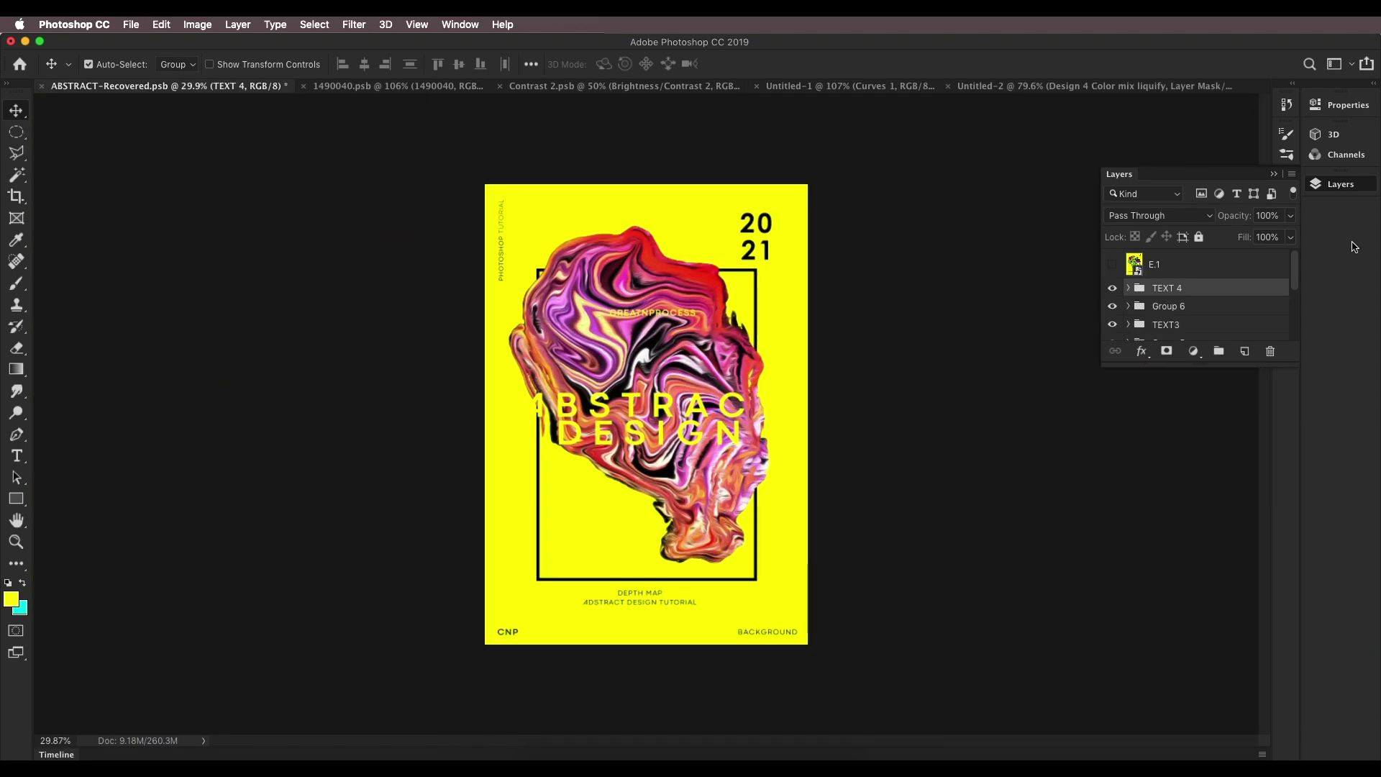
{"action": "left_click", "coordinate": [1113, 265]}
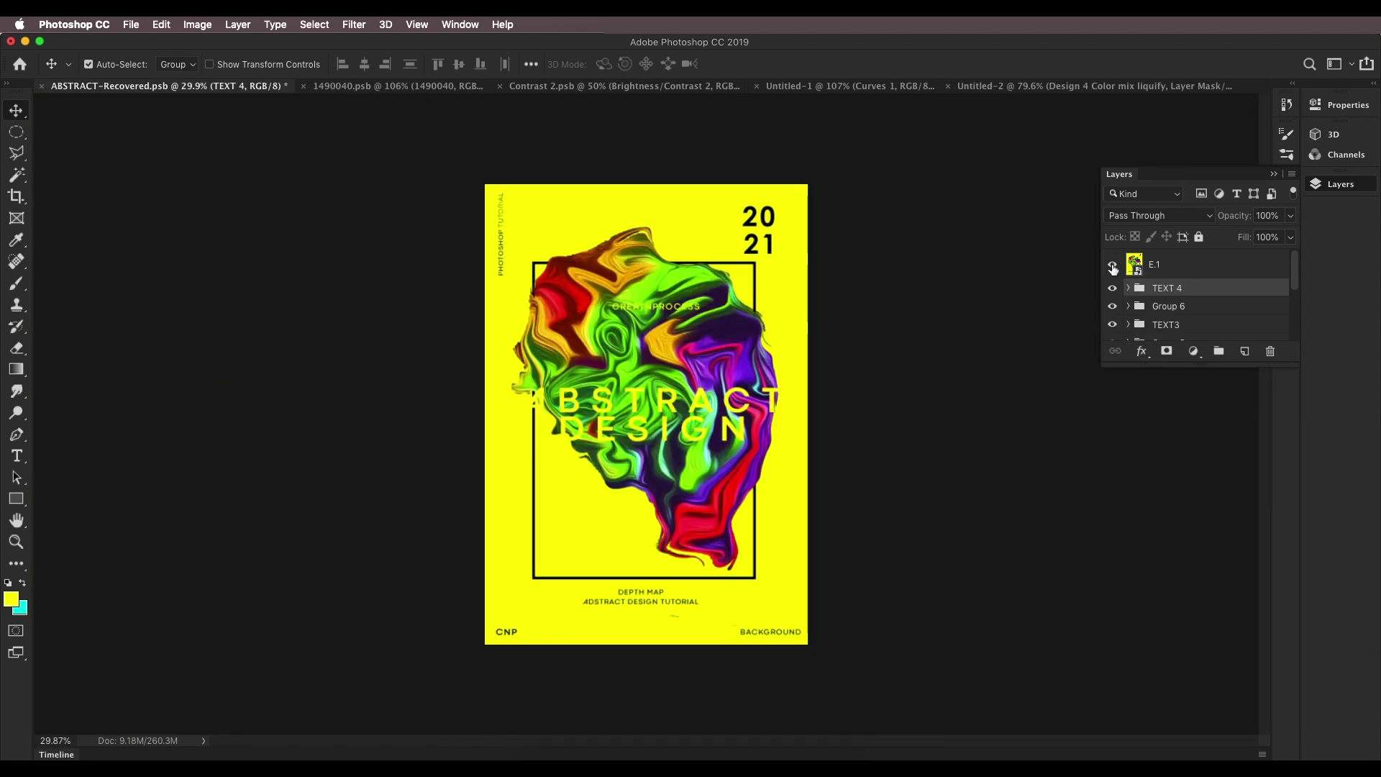
{"action": "left_click_drag", "start_coordinate": [1113, 267], "coordinate": [1115, 319]}
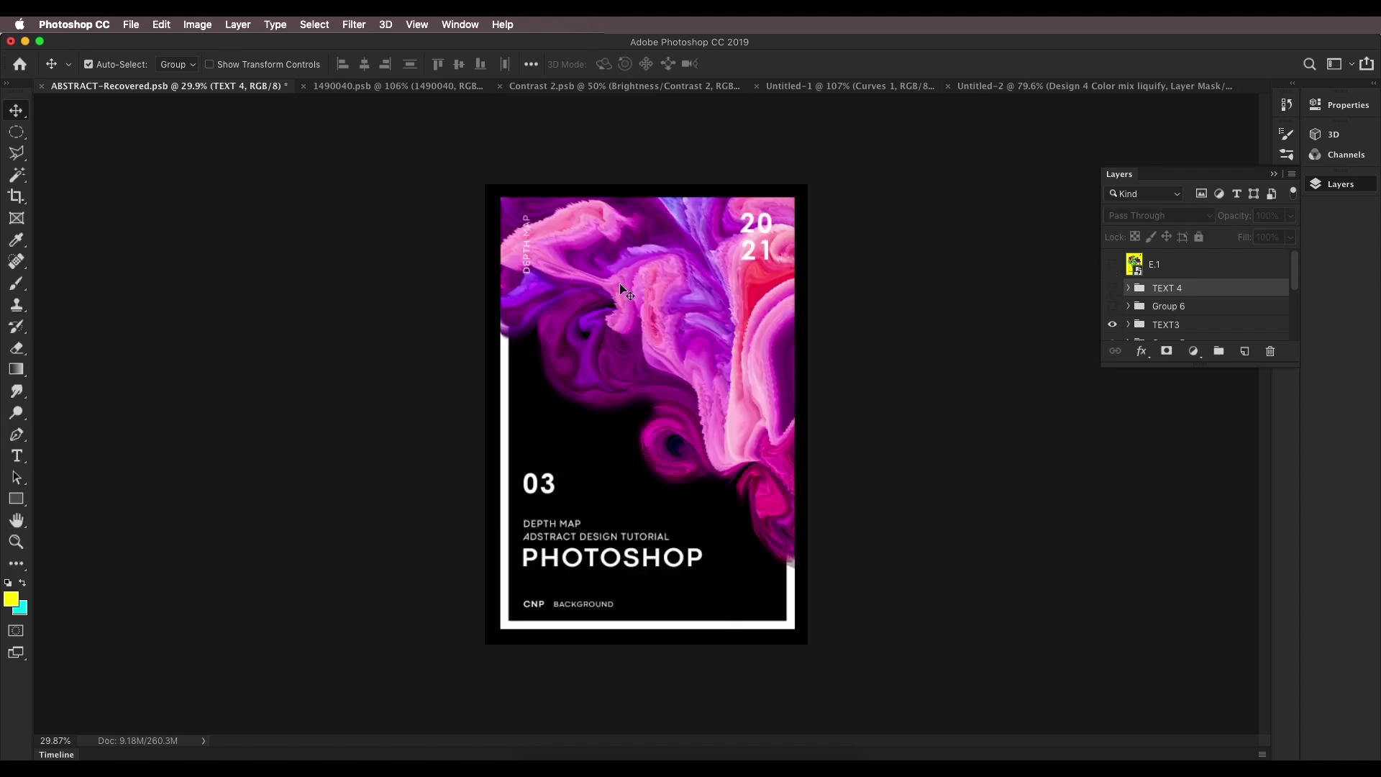
{"action": "scroll", "coordinate": [706, 373], "scroll_direction": "up", "scroll_amount": 3}
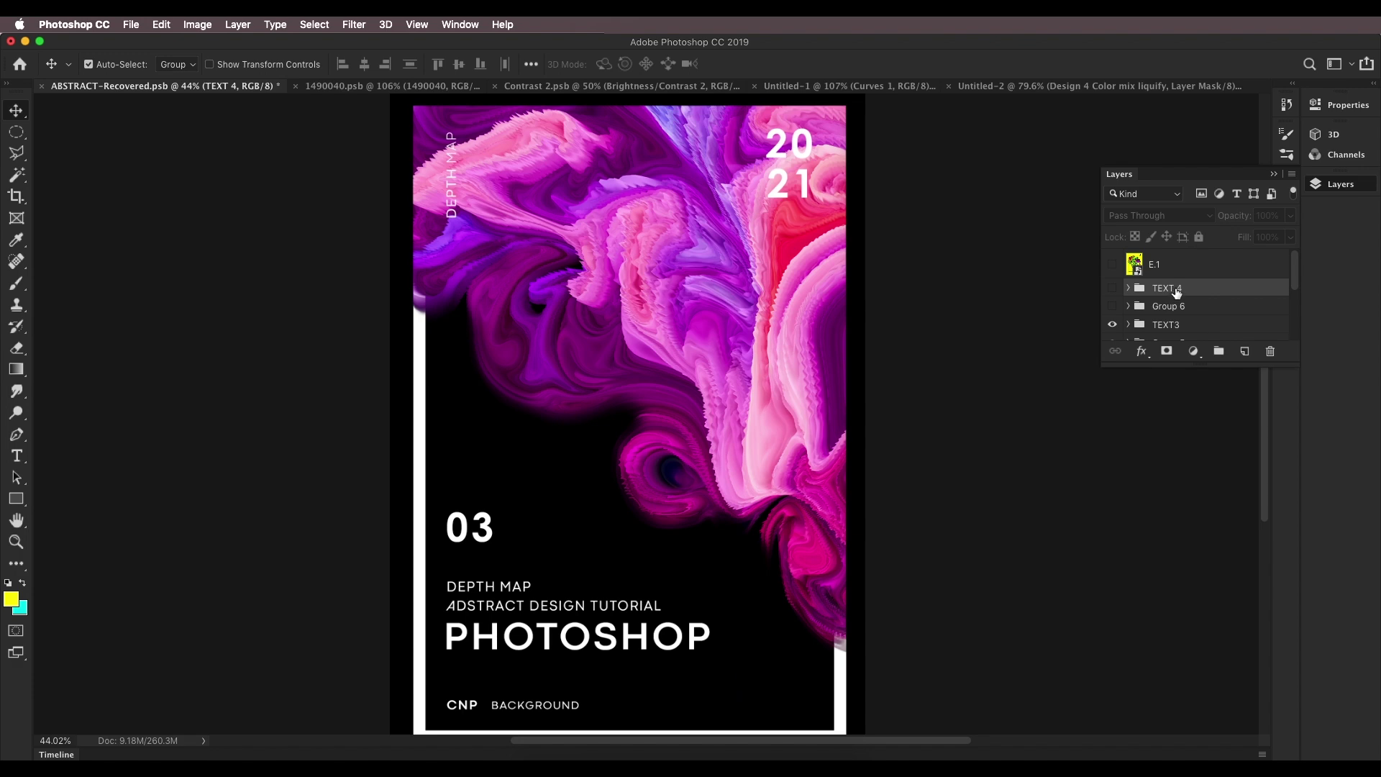
Step: Hide the TEXT3 and Group 5 groups and inspect the whole poster variant underneath them
{"action": "scroll", "coordinate": [1168, 301], "scroll_direction": "down", "scroll_amount": 1}
{"action": "scroll", "coordinate": [1169, 302], "scroll_direction": "down", "scroll_amount": 1}
{"action": "left_click", "coordinate": [1111, 308]}
{"action": "left_click", "coordinate": [1111, 325]}
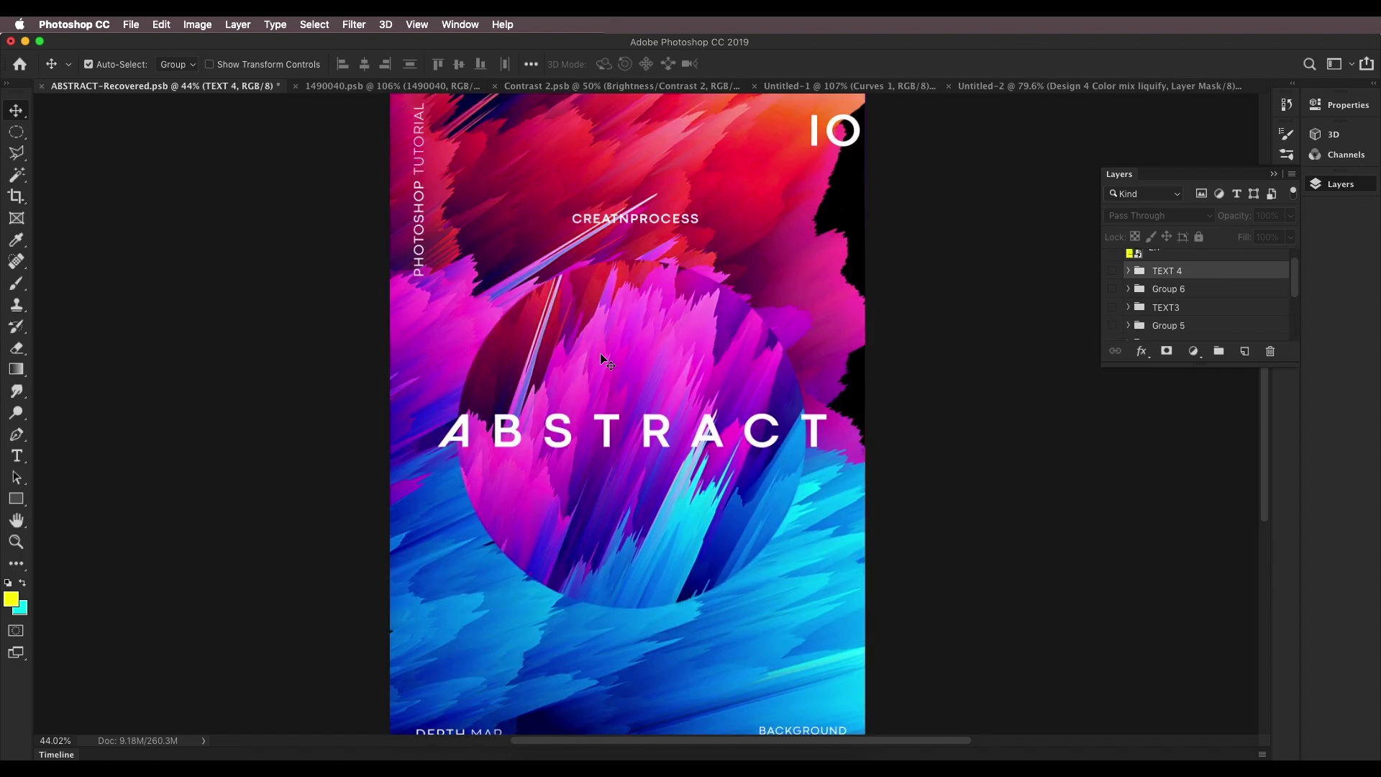
{"action": "scroll", "coordinate": [600, 353], "scroll_direction": "down", "scroll_amount": 2}
{"action": "scroll", "coordinate": [679, 387], "scroll_direction": "down", "scroll_amount": 2}
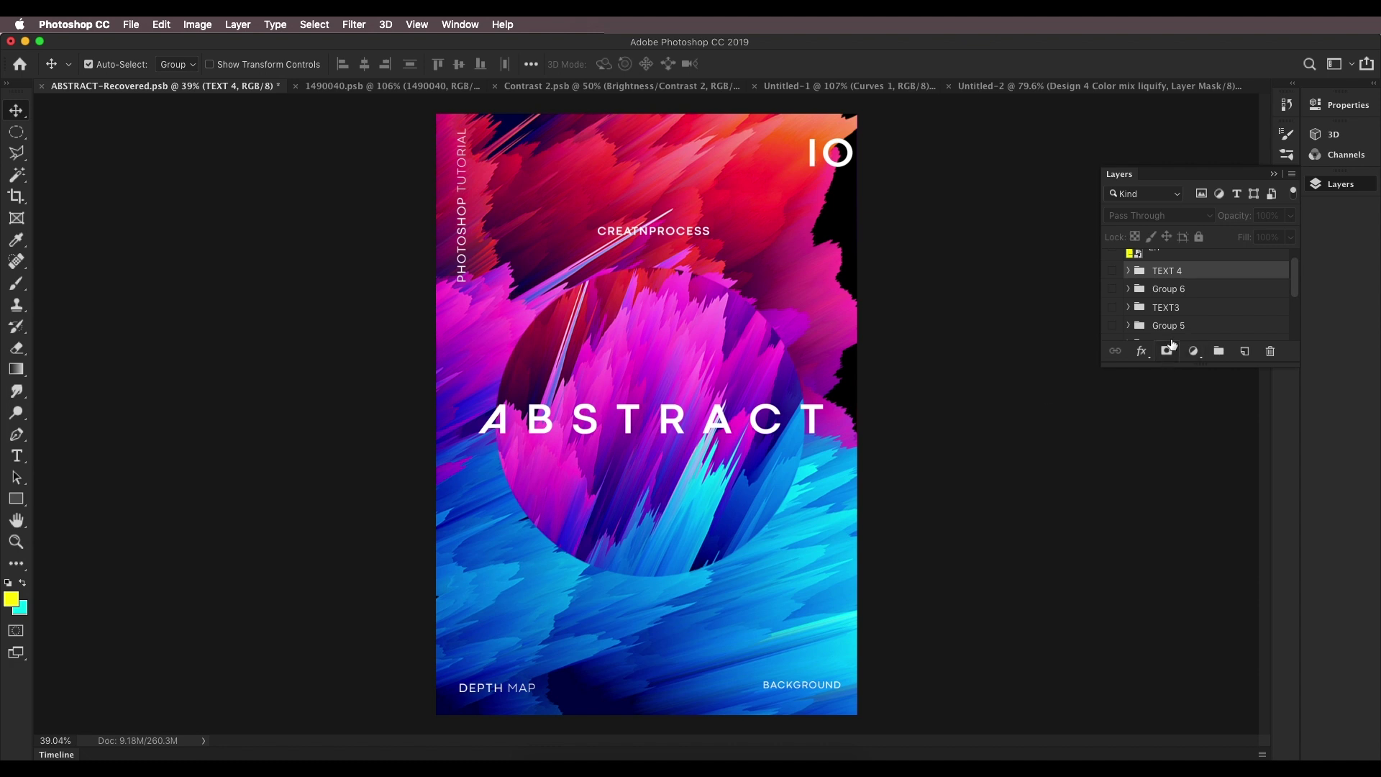
Step: Hide the text 2 and Group 2 groups and inspect the poster design made of text 1 and Group 3
{"action": "scroll", "coordinate": [1171, 311], "scroll_direction": "down", "scroll_amount": 3}
{"action": "left_click", "coordinate": [1112, 295]}
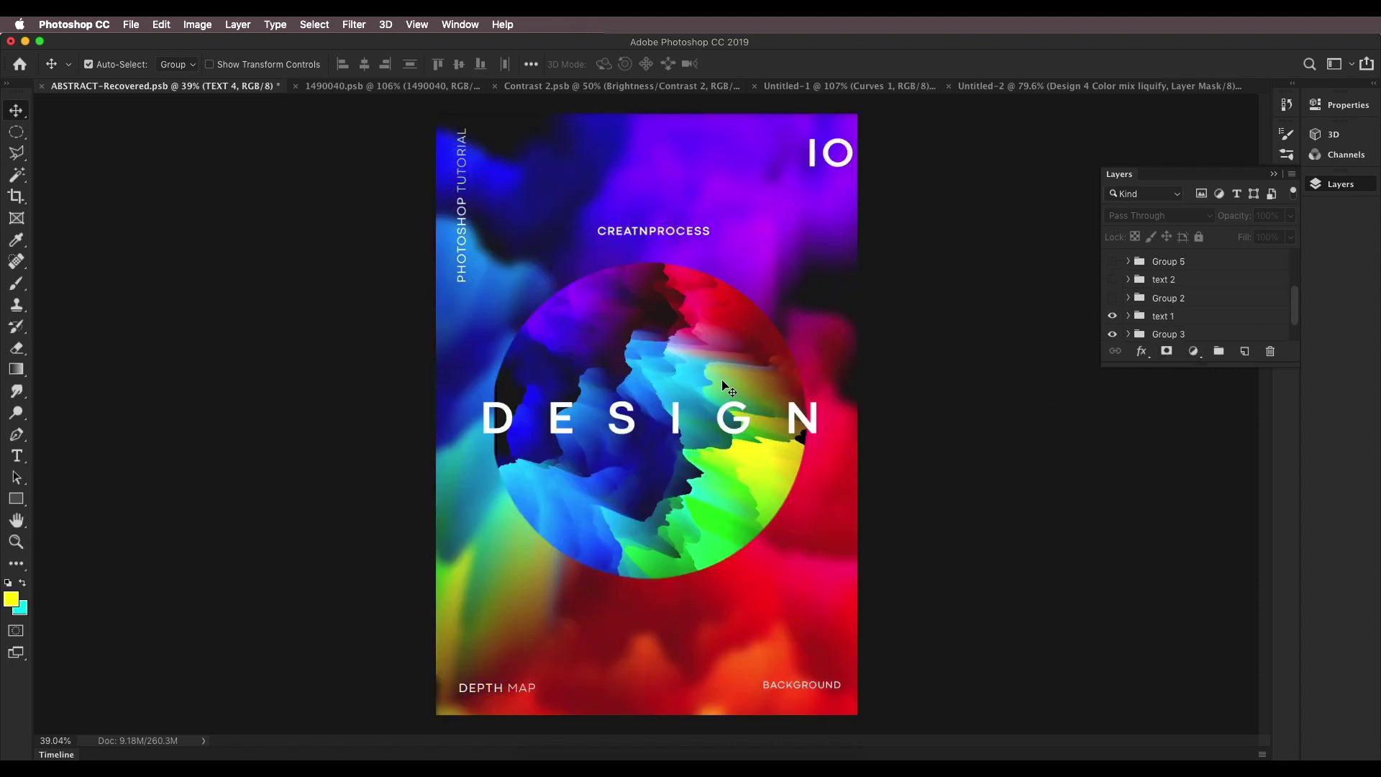
{"action": "scroll", "coordinate": [708, 388], "scroll_direction": "down", "scroll_amount": 2}
{"action": "scroll", "coordinate": [708, 388], "scroll_direction": "up", "scroll_amount": 1}
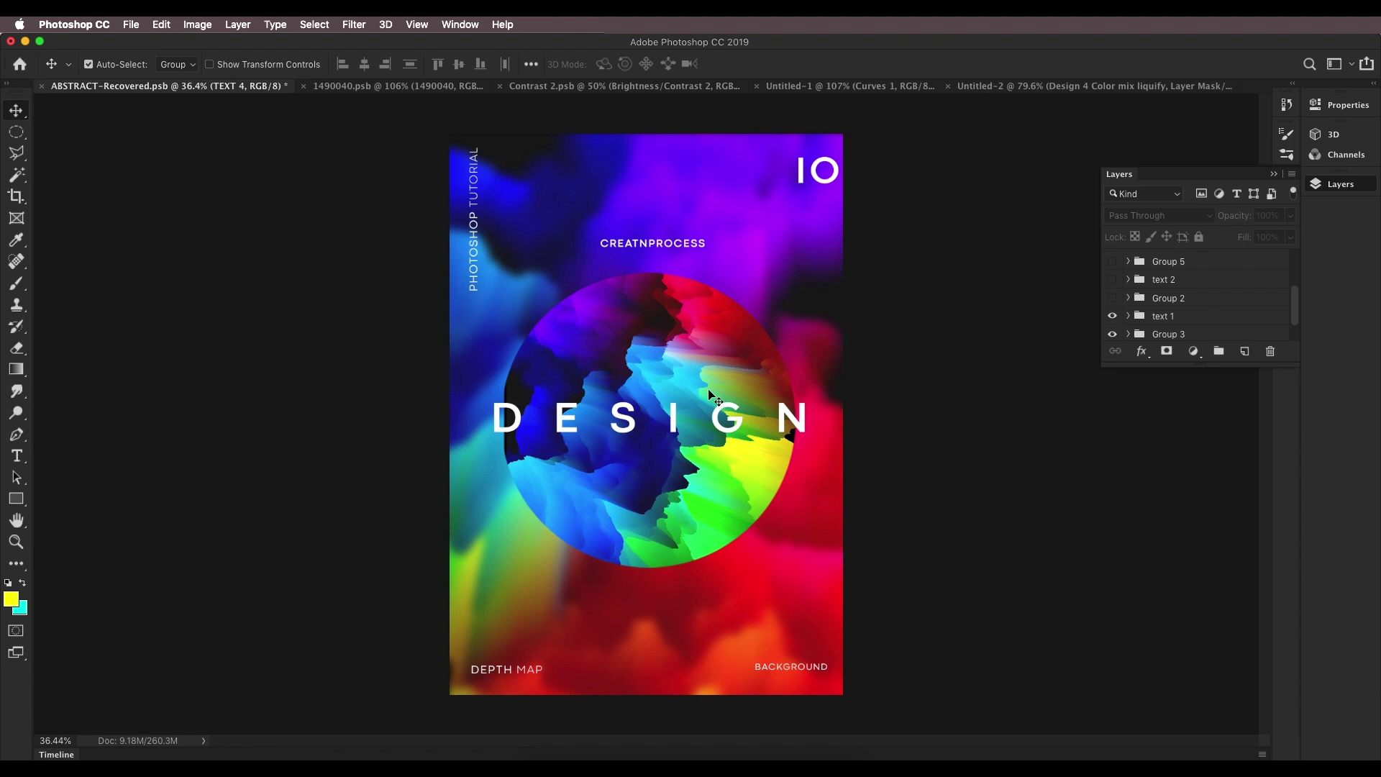
{"action": "scroll", "coordinate": [709, 392], "scroll_direction": "down", "scroll_amount": 1}
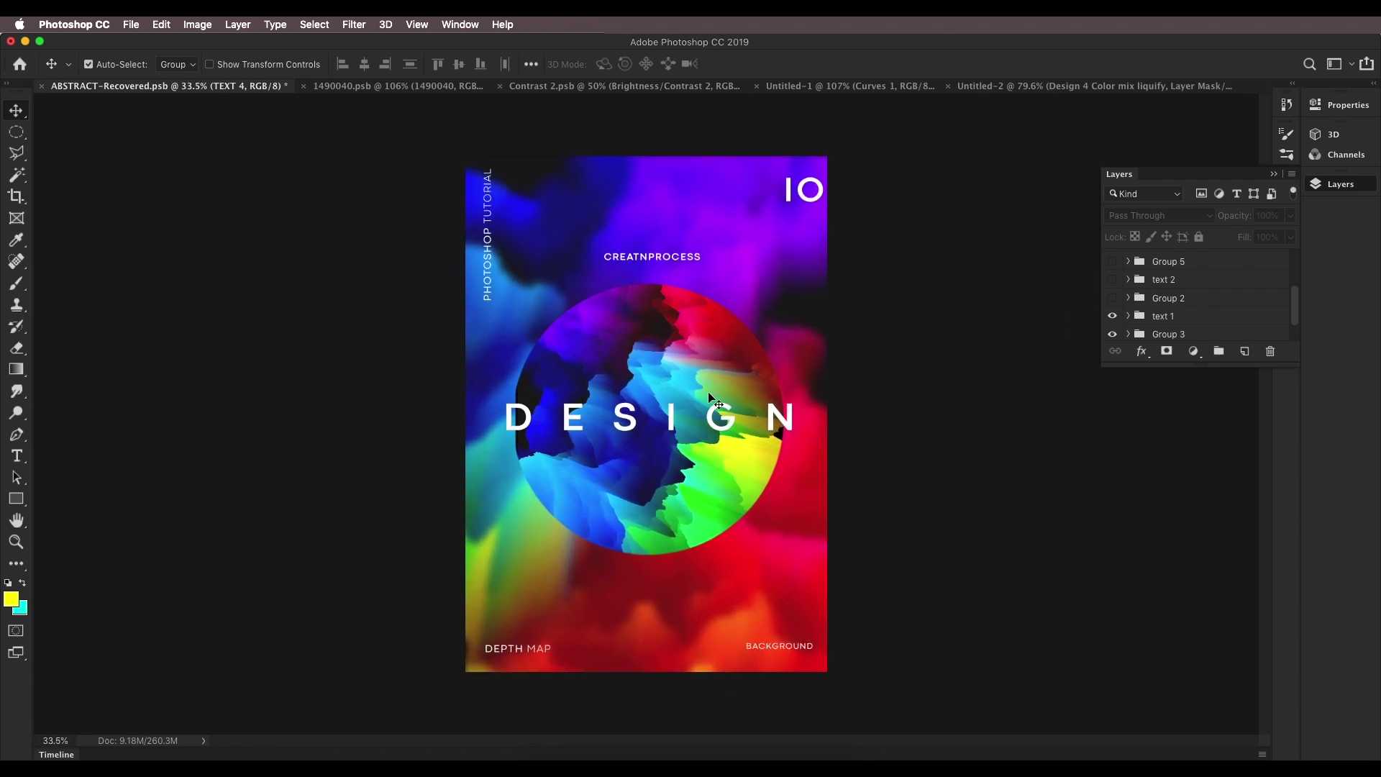